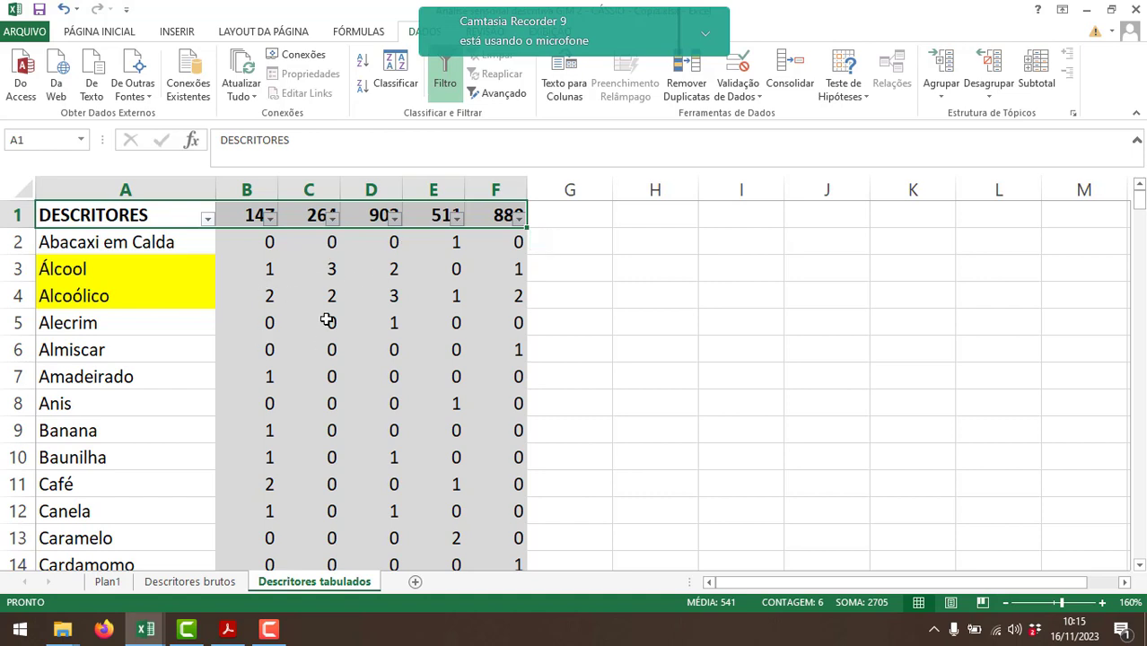
Sort the descriptor table by the sample 147 column from largest to smallest.
click(271, 225)
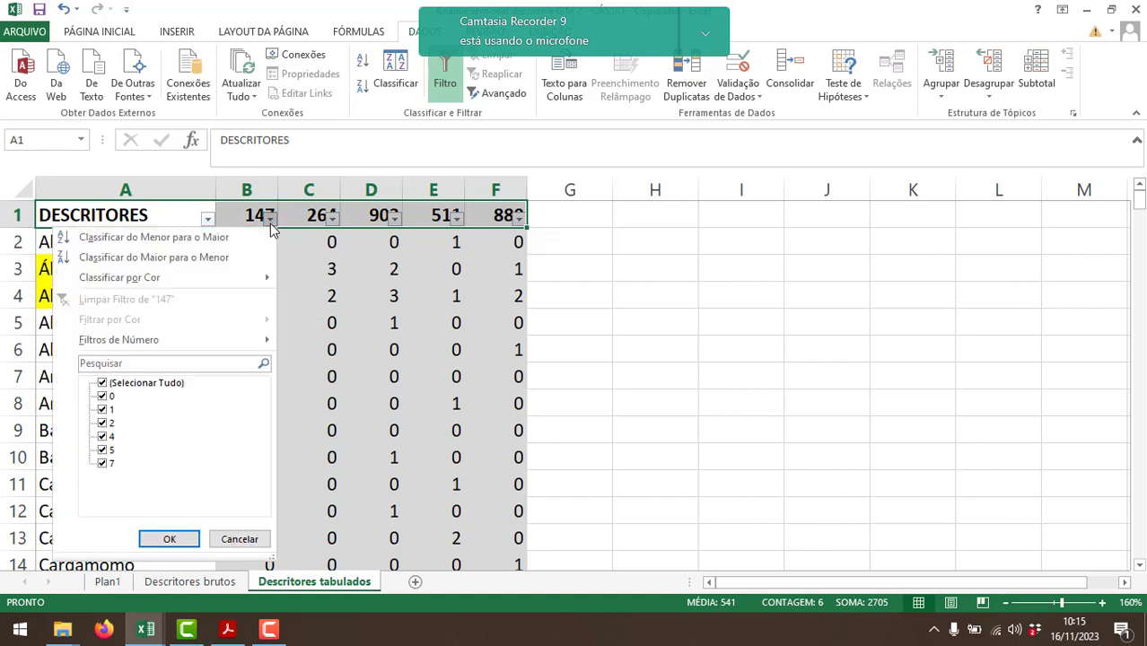
click(271, 220)
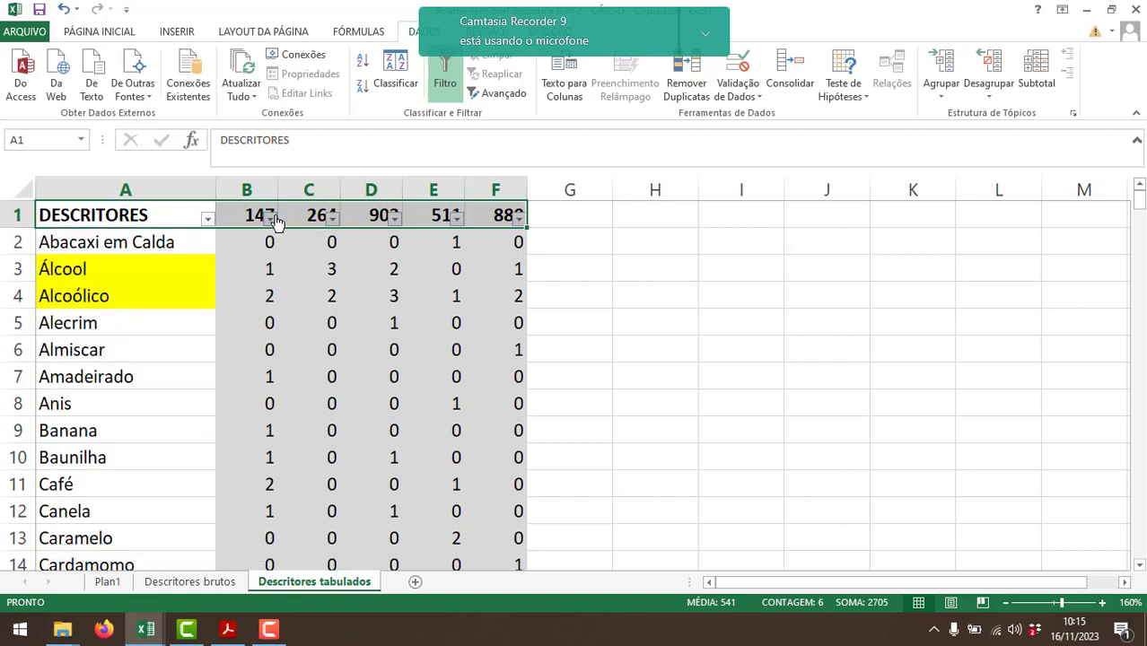
click(271, 220)
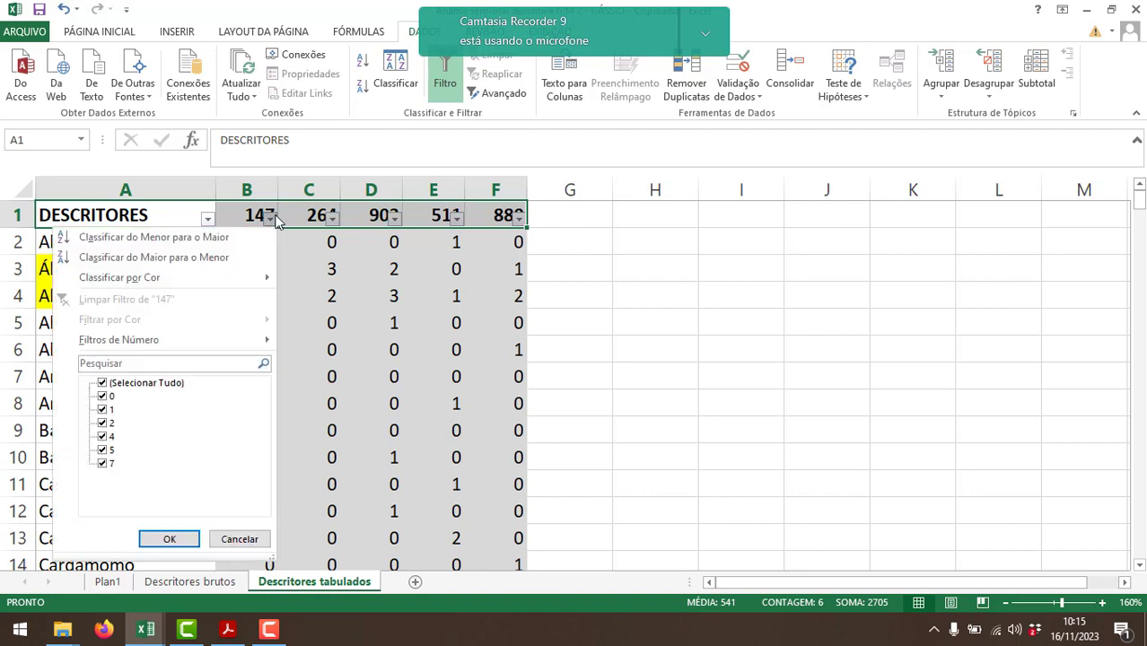
click(219, 259)
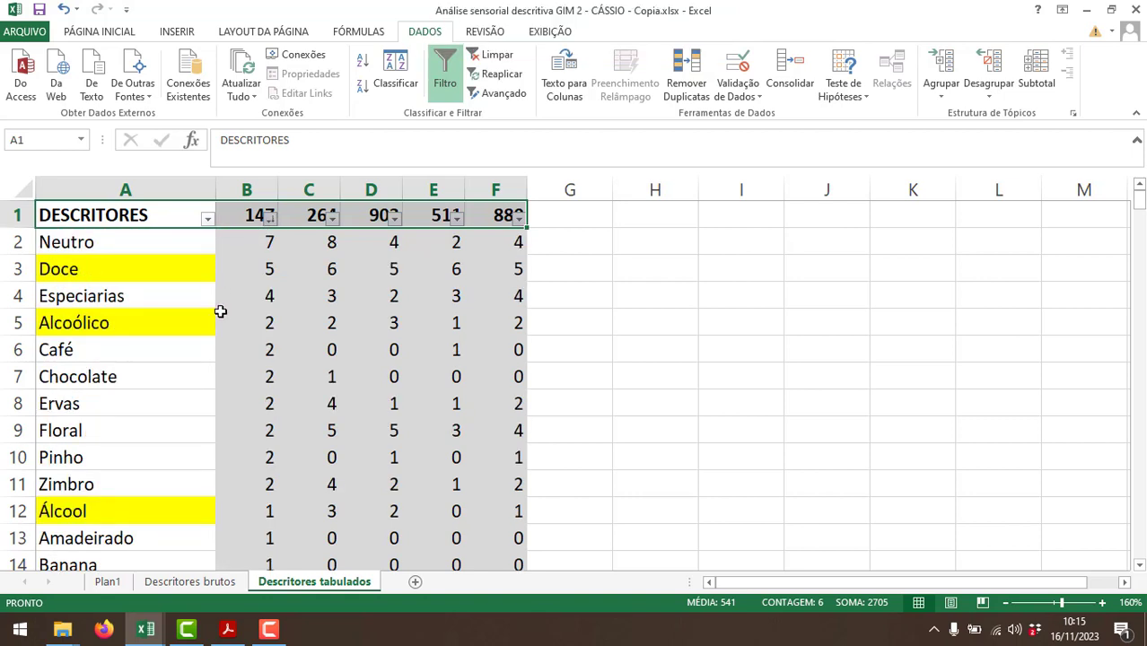
Add a new worksheet, widen column A, and enter sample number 147 in A2.
click(416, 582)
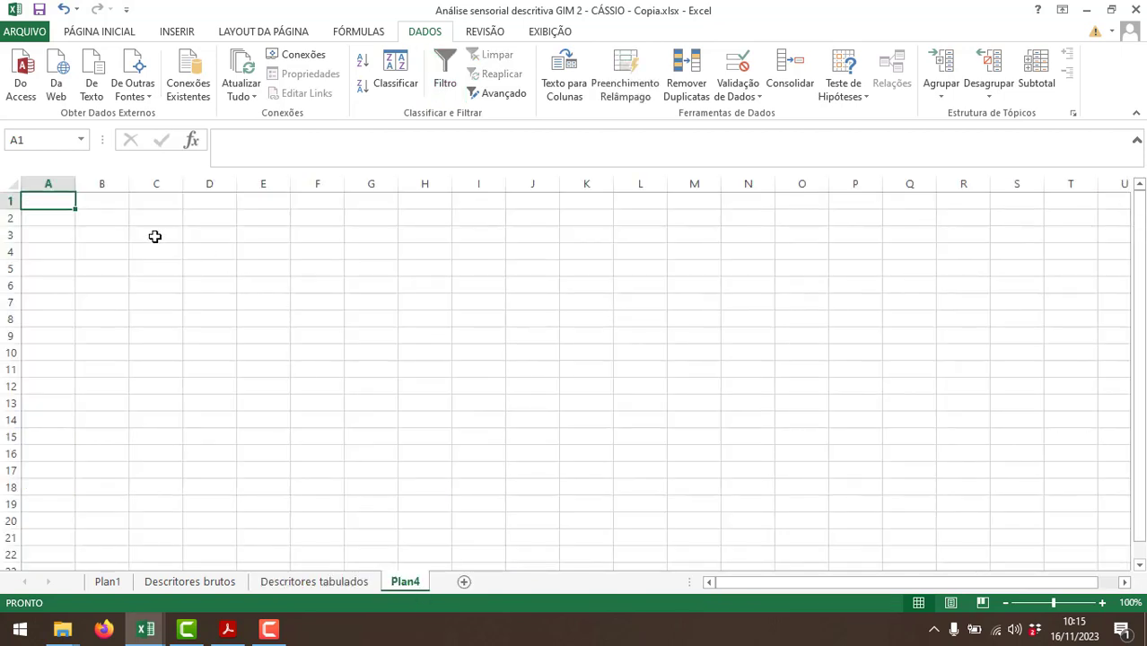
drag(77, 183, 131, 187)
click(102, 213)
text(14)
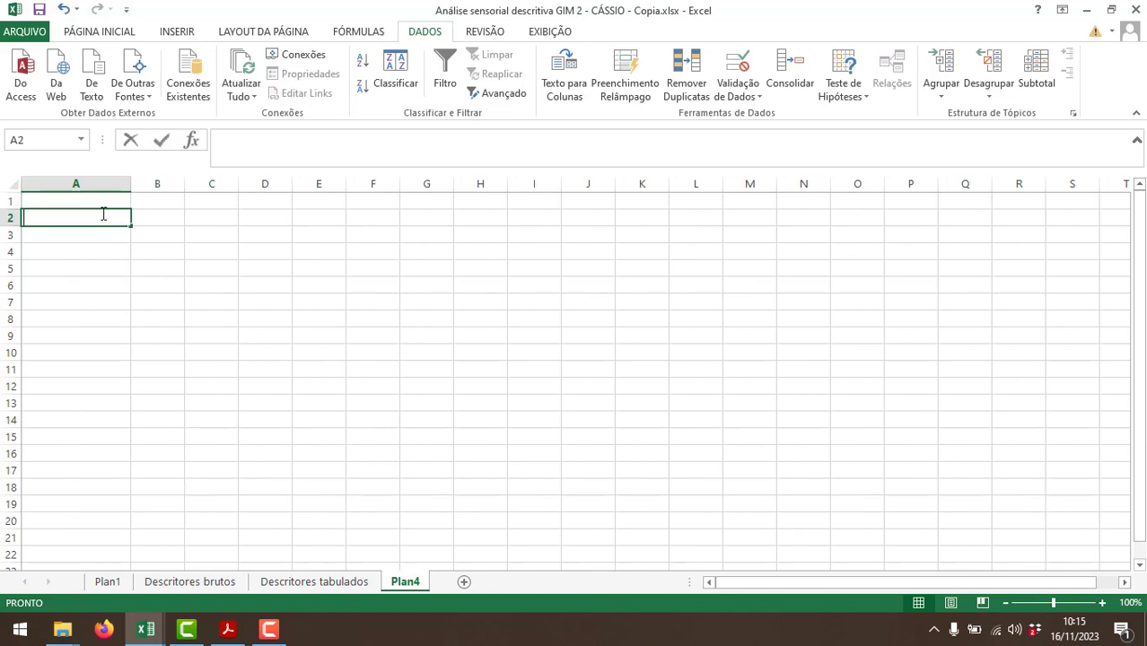
text(7)
Widen column B and enter the heading "Descritores mais citados" in B1.
click(160, 199)
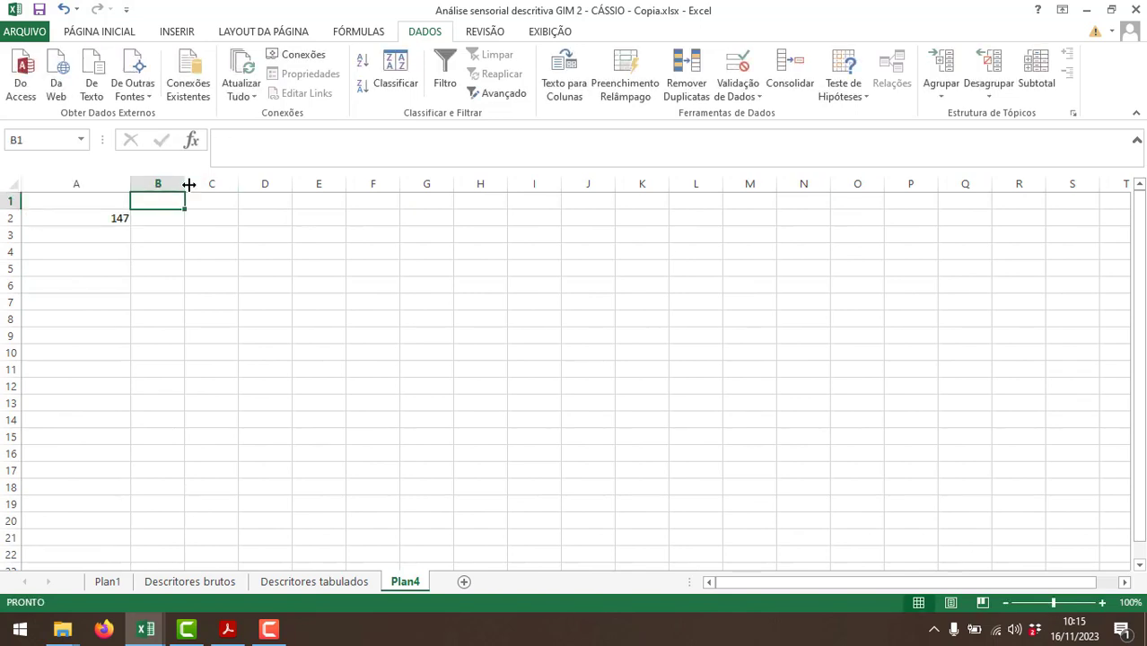
drag(185, 183, 282, 191)
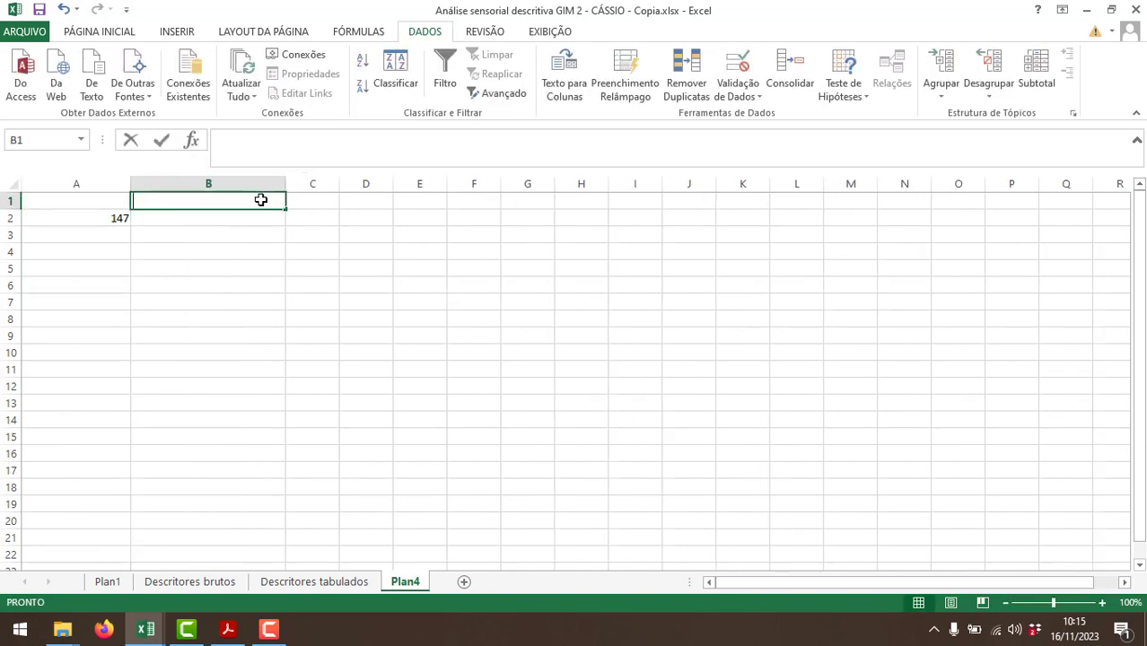
text(Aromas)
key(BackSpace)
key(BackSpace)
key(BackSpace)
key(BackSpace)
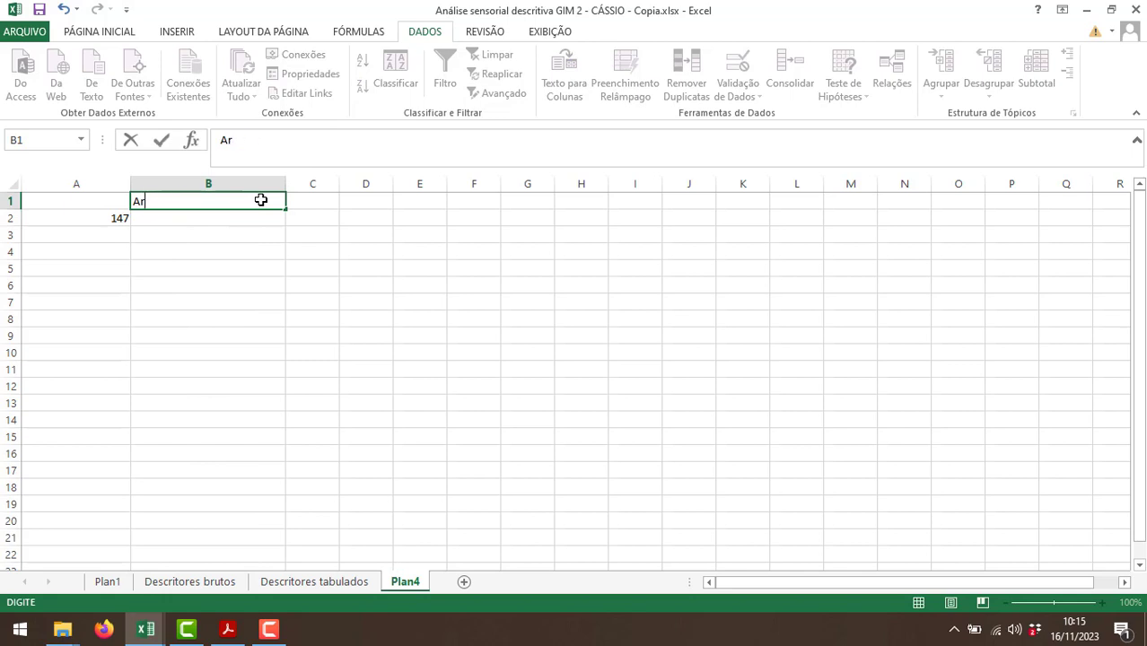
text(Descritores mais citados)
key(Return)
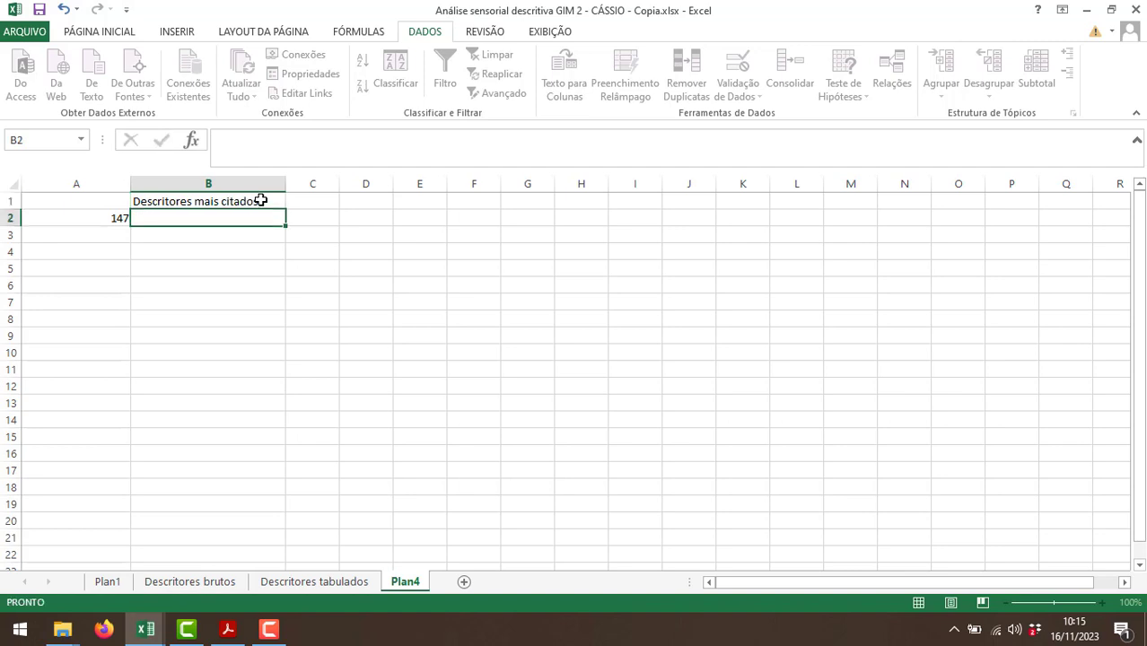
click(124, 35)
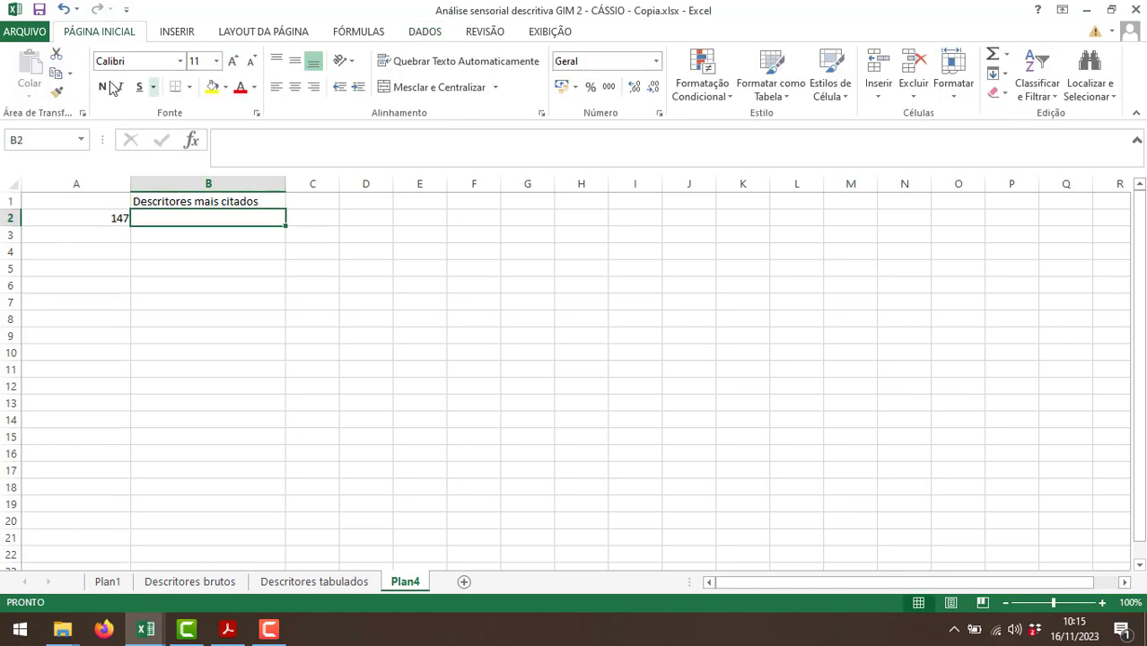
click(106, 86)
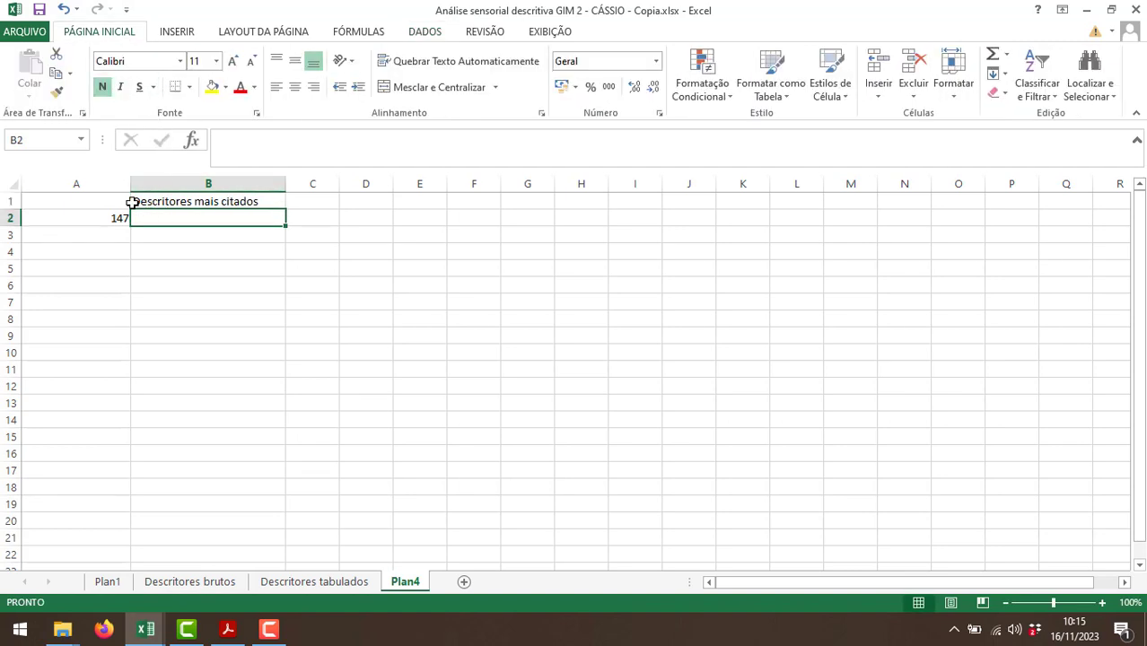
click(1103, 603)
click(1103, 603)
click(1103, 604)
click(1103, 603)
click(1103, 603)
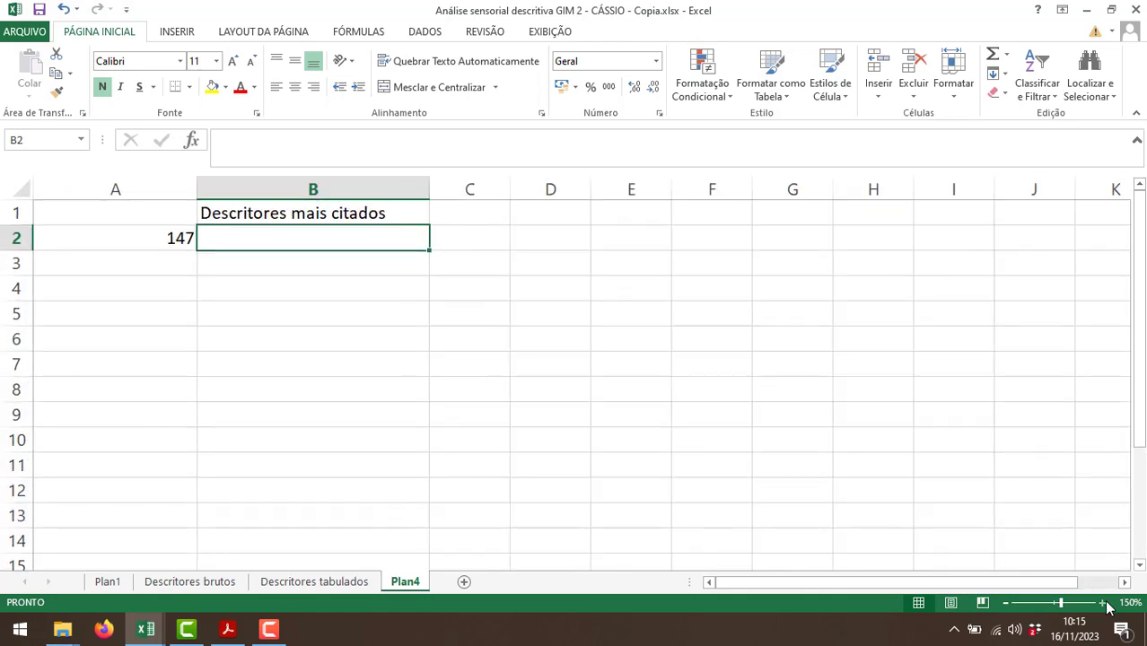
click(1103, 603)
click(102, 86)
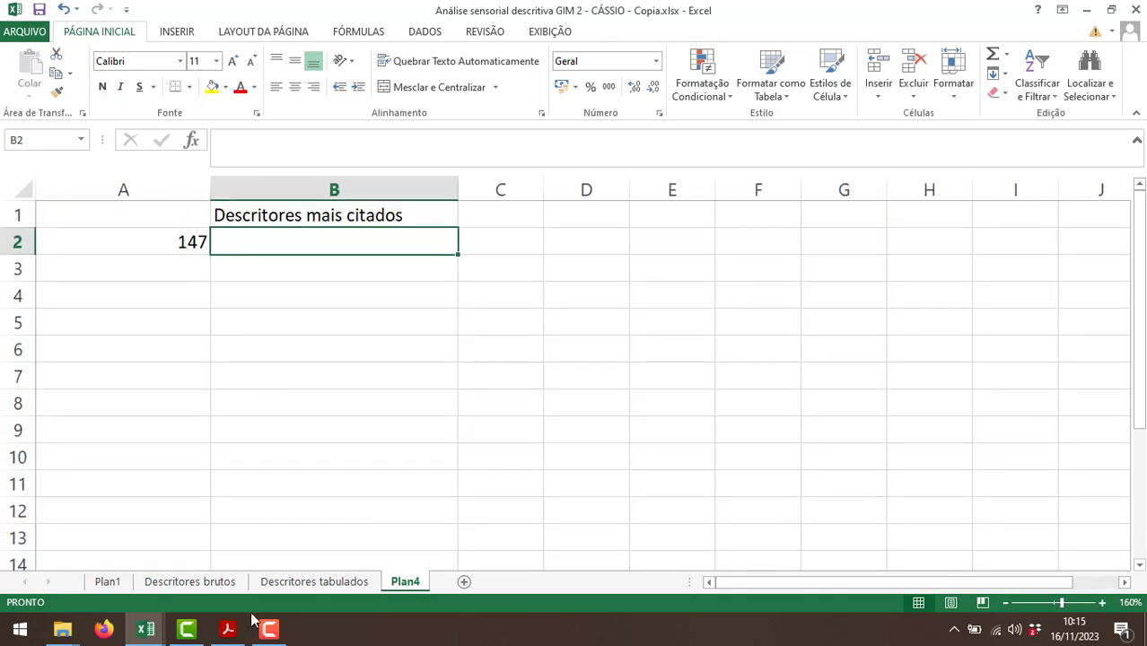
Consult the tabulated descriptors and enter the top descriptor for sample 147, "Neutro (7),", in B2 of Plan4.
click(299, 583)
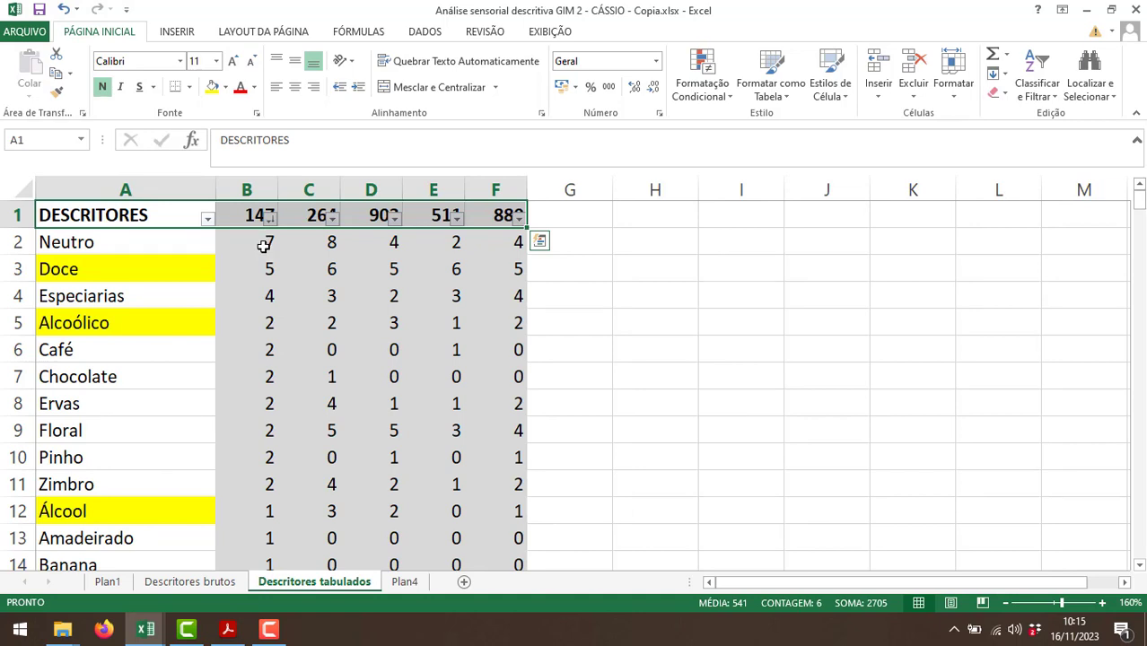
click(397, 581)
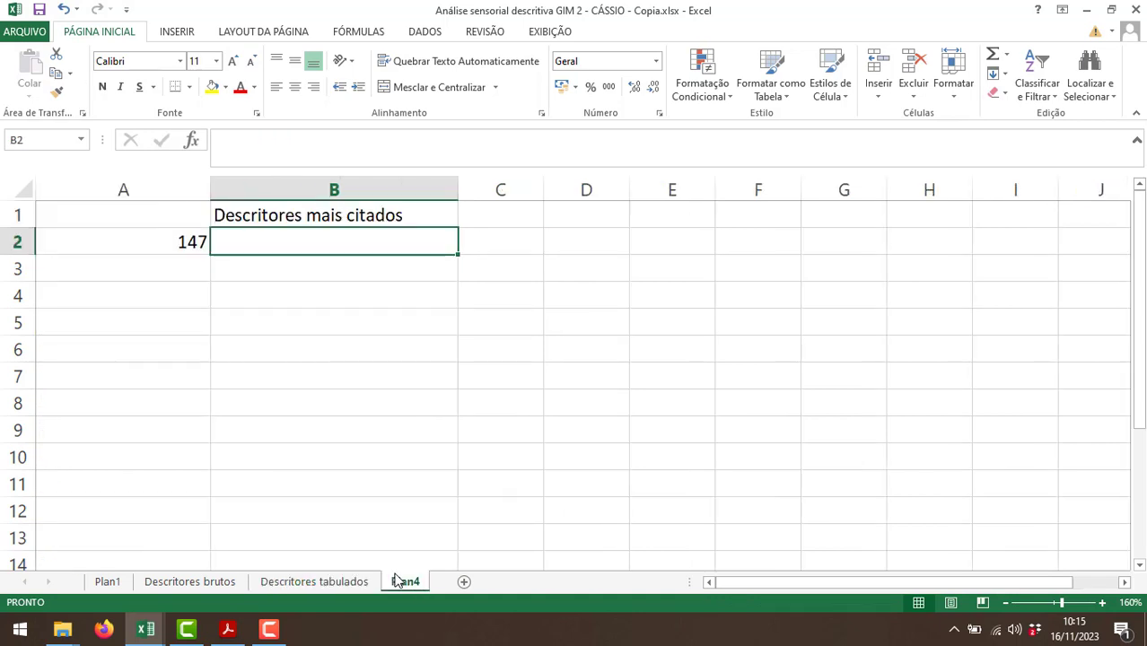
text(Nwu)
key(BackSpace)
key(BackSpace)
text(eutro )
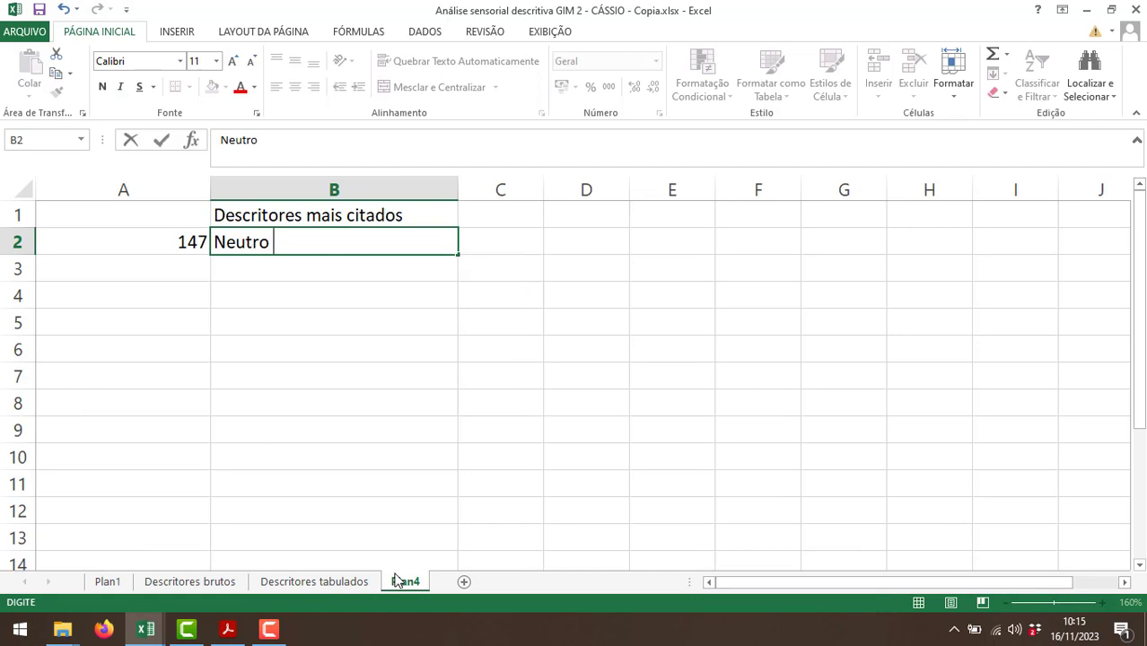
text((7),)
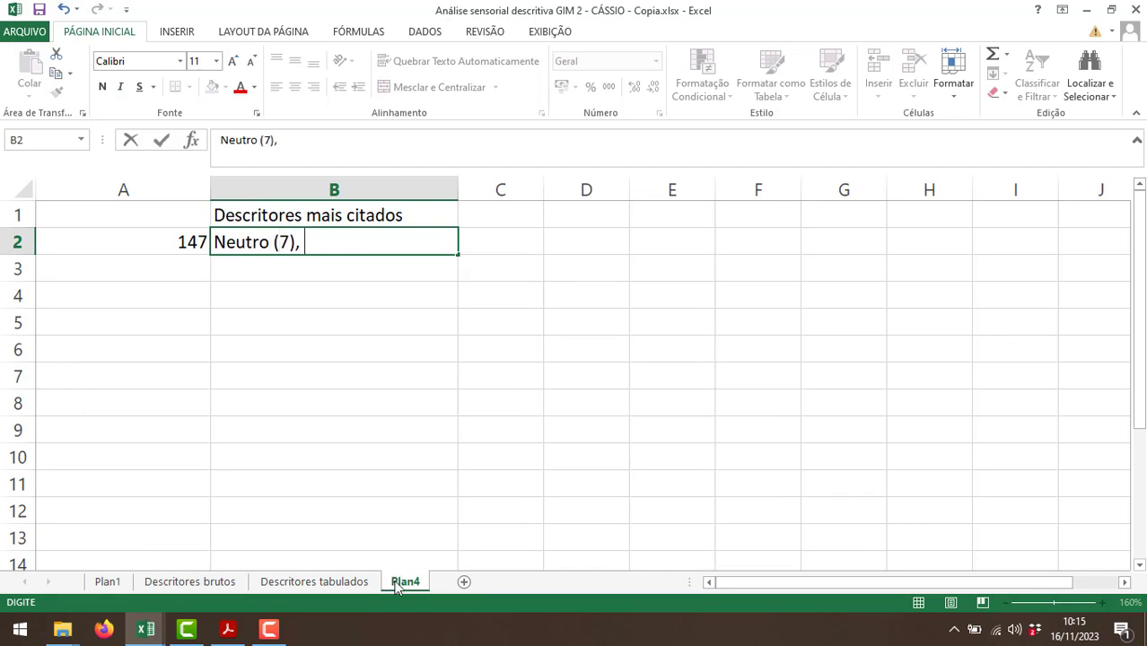
Check the second most cited descriptor for sample 147 and append "doce (5)," to B2 of Plan4.
click(347, 584)
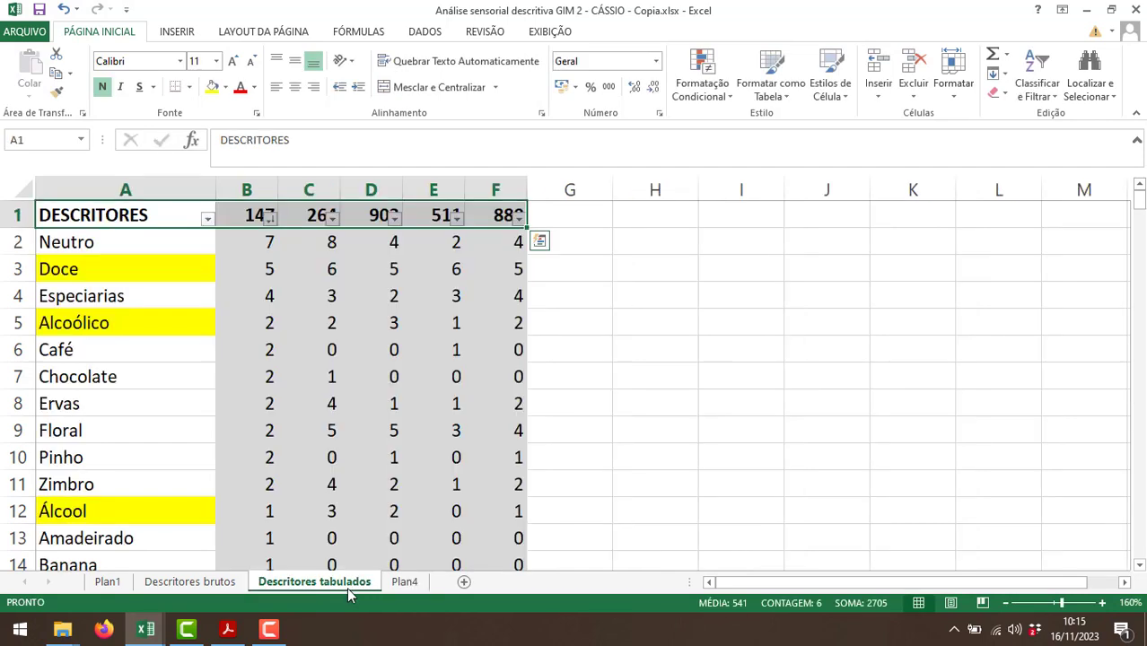
click(403, 584)
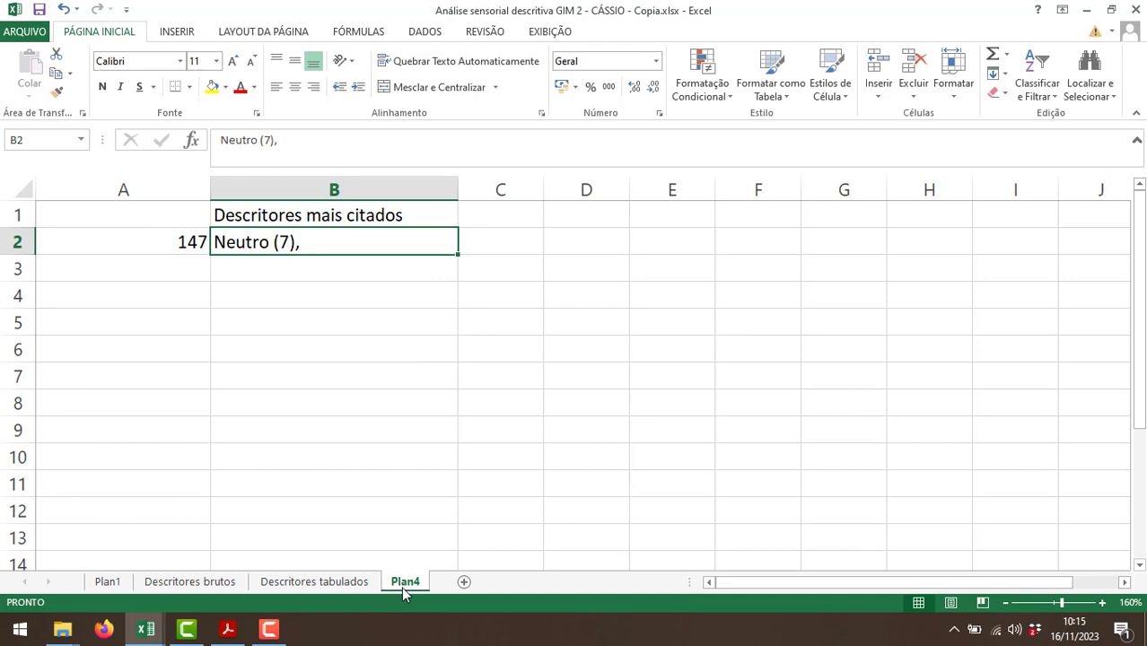
double_click(325, 243)
text(d)
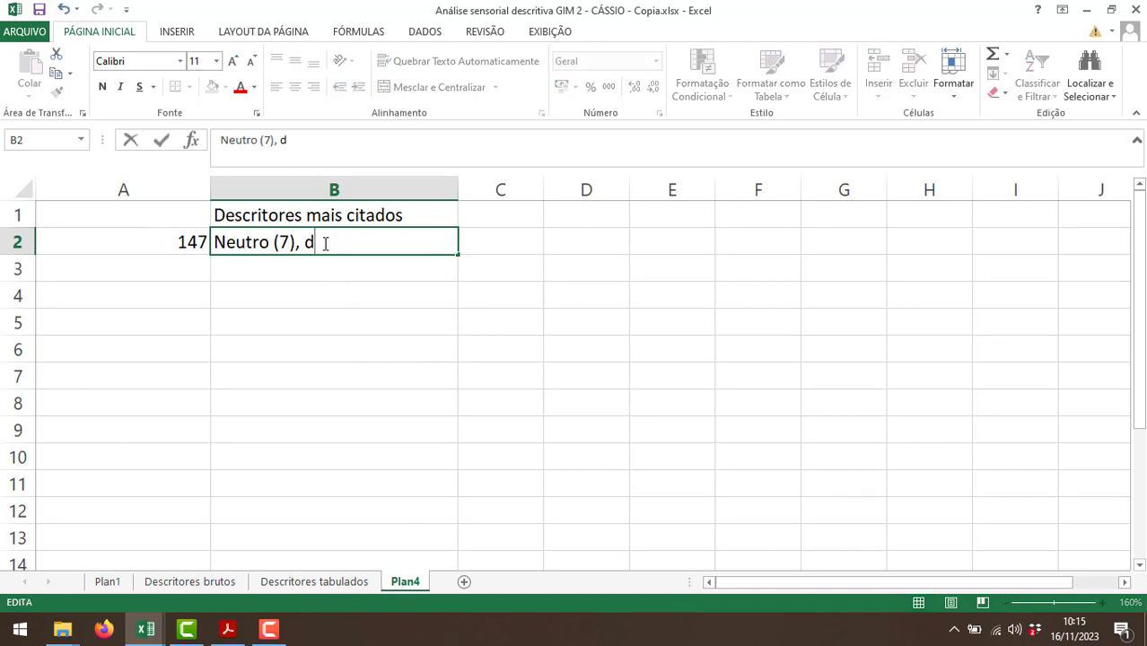
text(oce (50)
key(BackSpace)
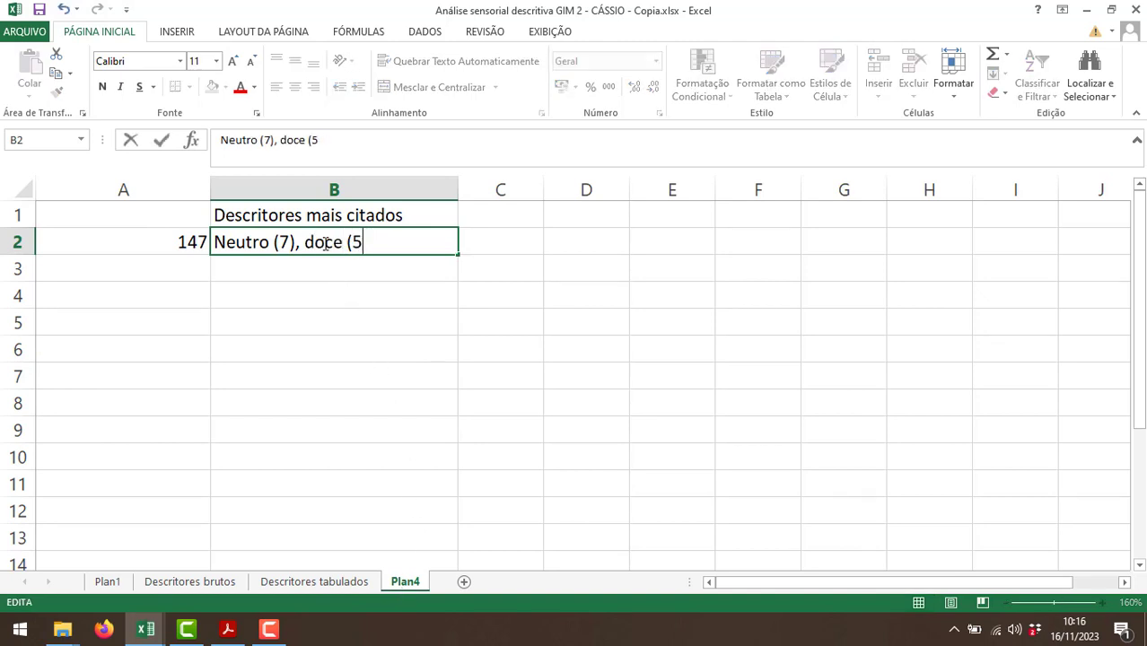
text(),)
Check the third descriptor for sample 147, append "especiarias (4)" to B2 of Plan4, and widen column B to fit the text.
click(305, 582)
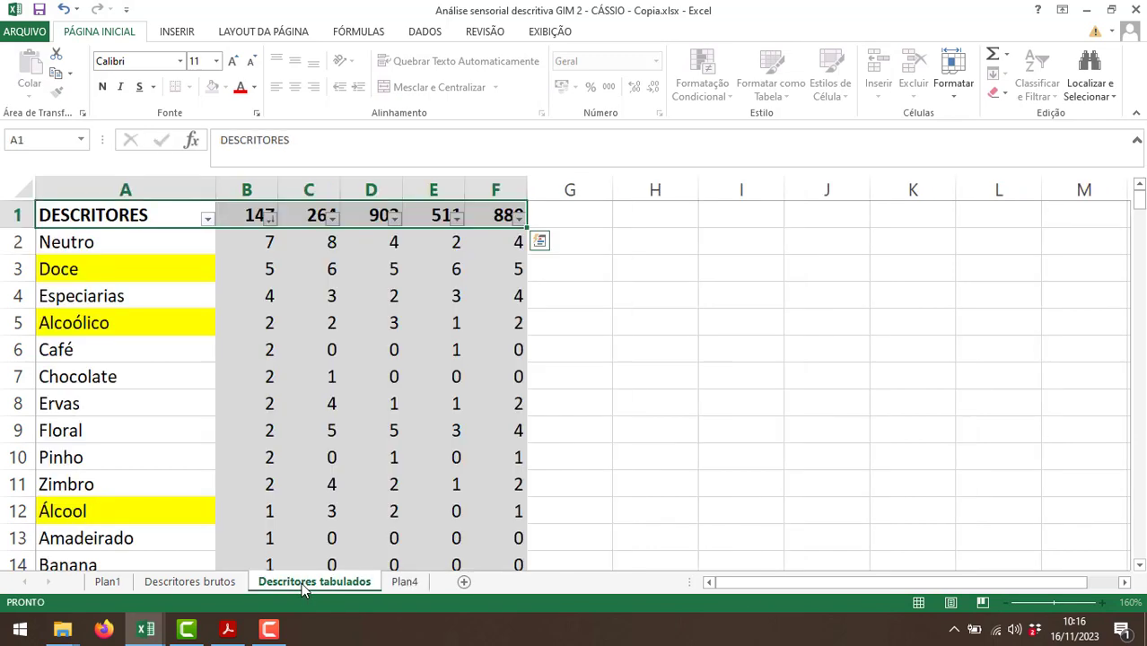
click(405, 581)
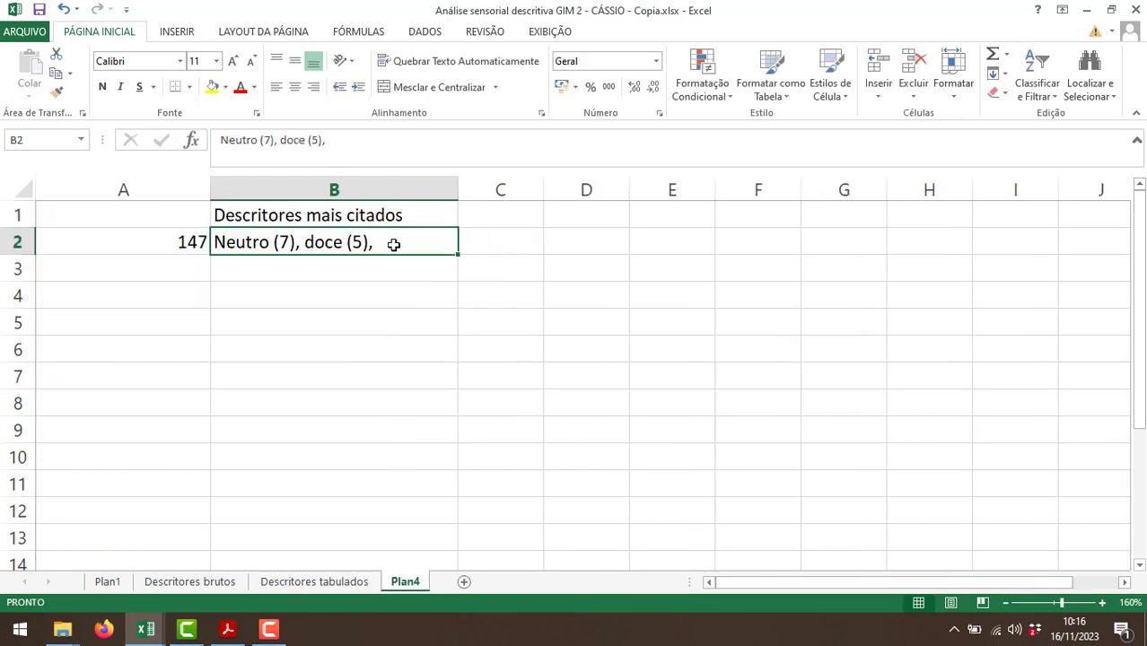
text(especi)
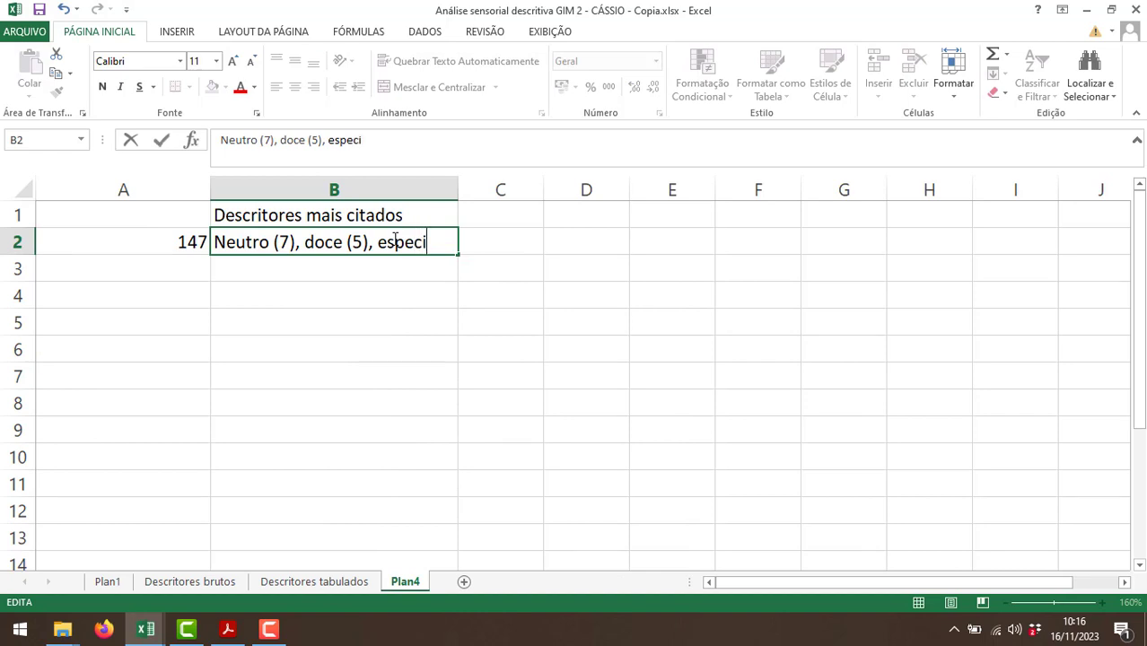
text(arias (4))
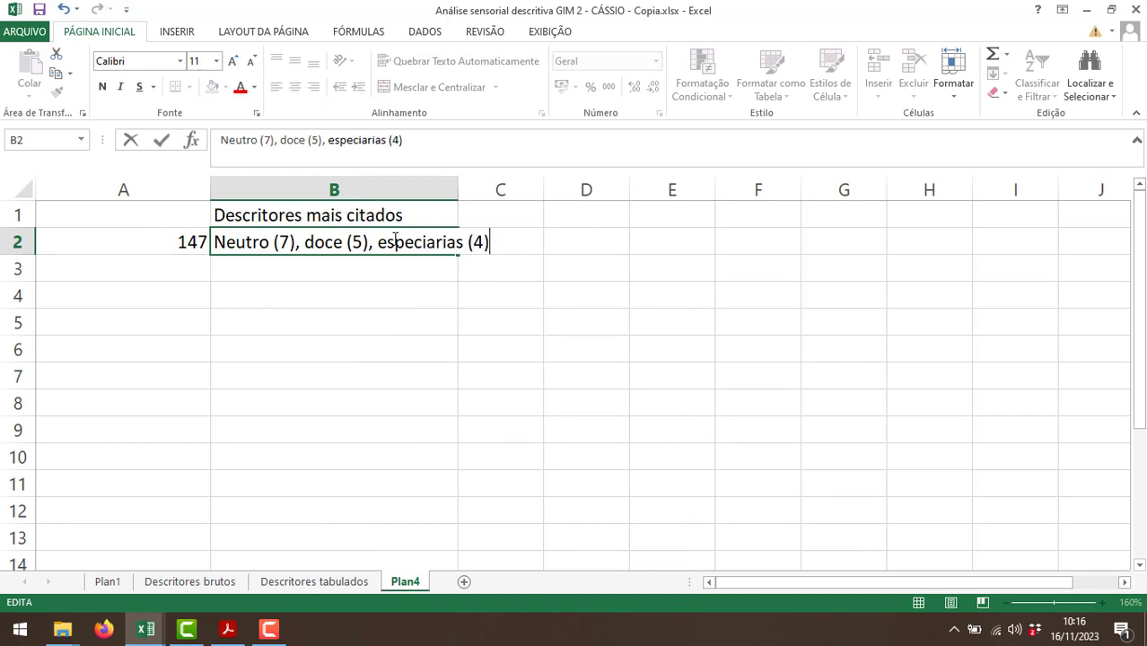
key(Return)
drag(455, 189, 520, 190)
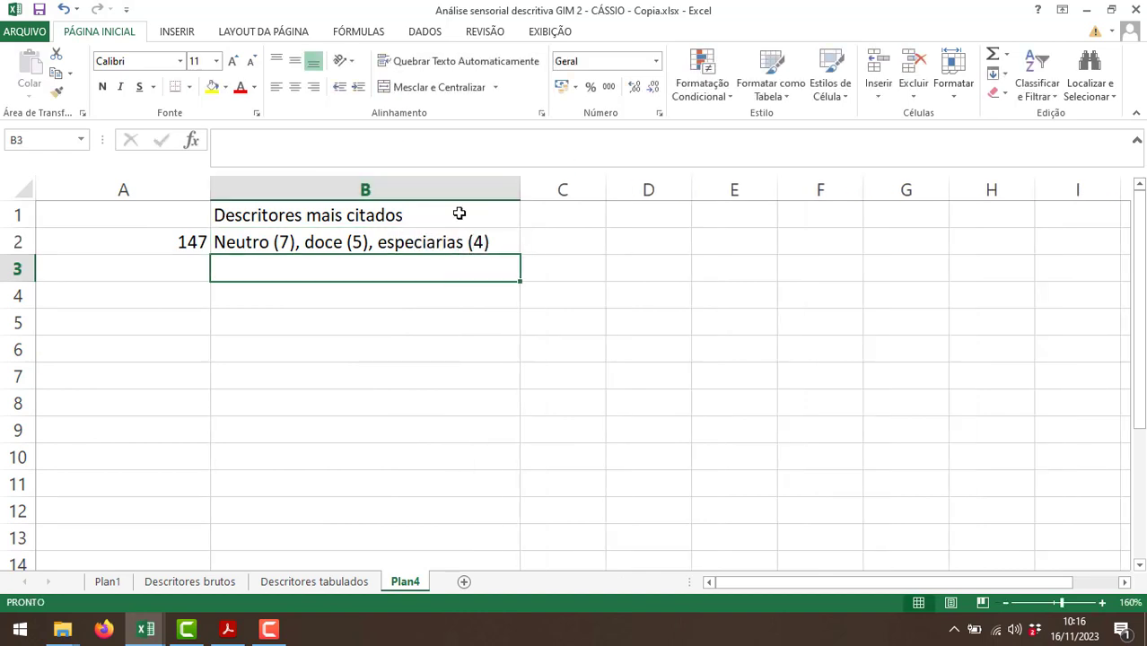
Enter the heading "Amostra" in A1.
click(163, 215)
text(Amostra)
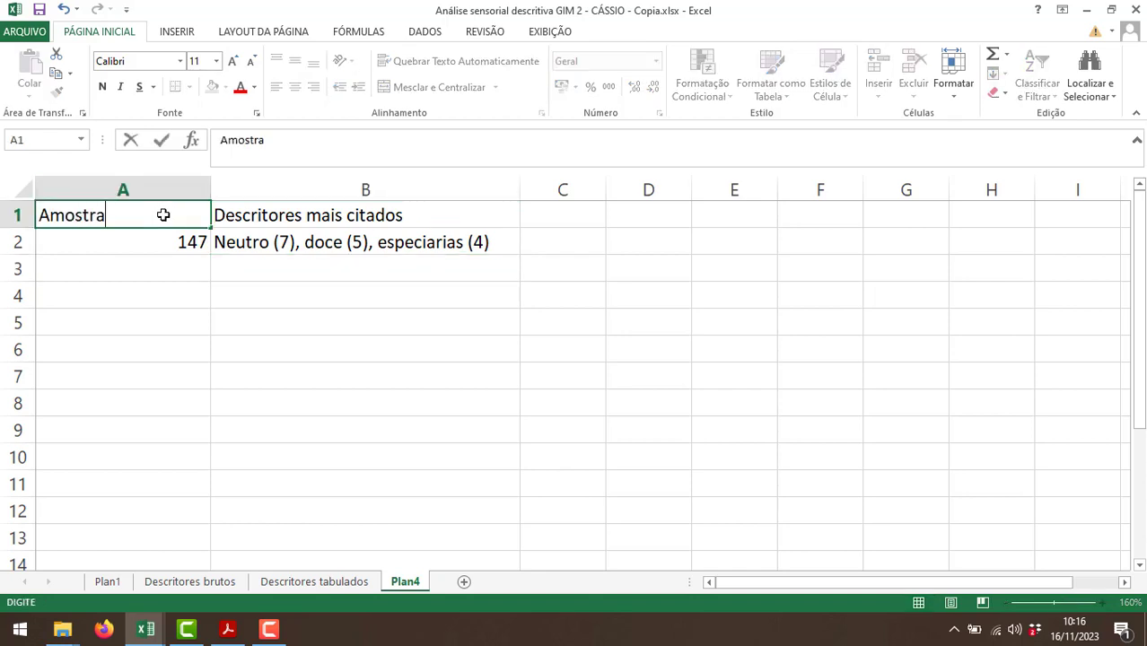
key(Return)
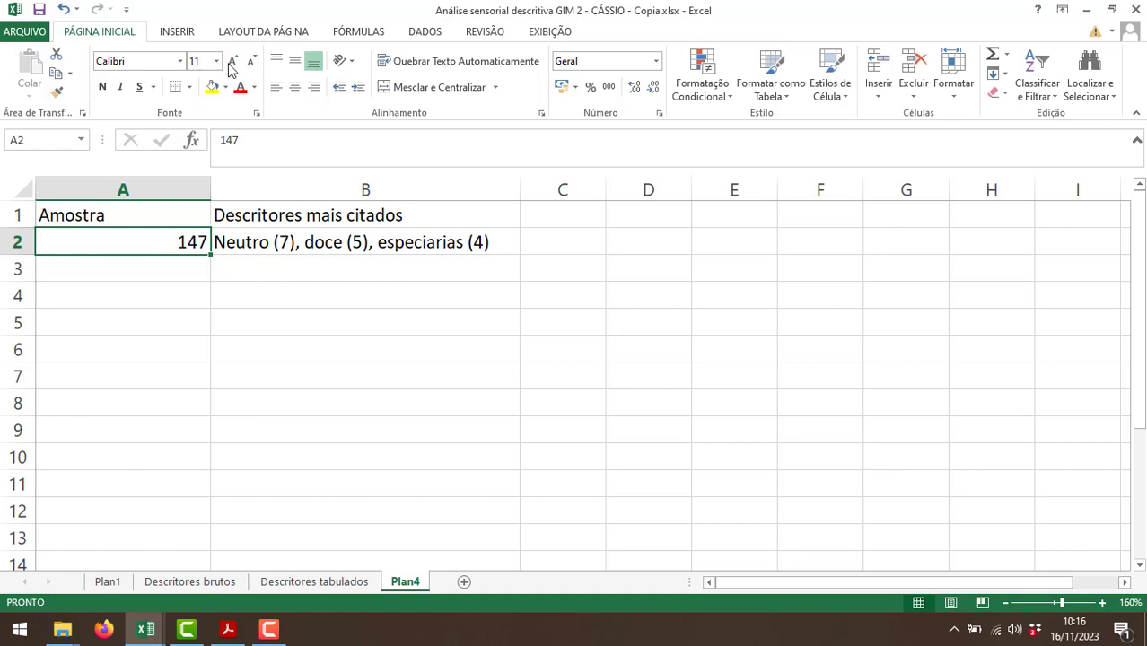
Sort the table on the Descritores tabulados sheet by the sample 264 column from largest to smallest.
click(349, 582)
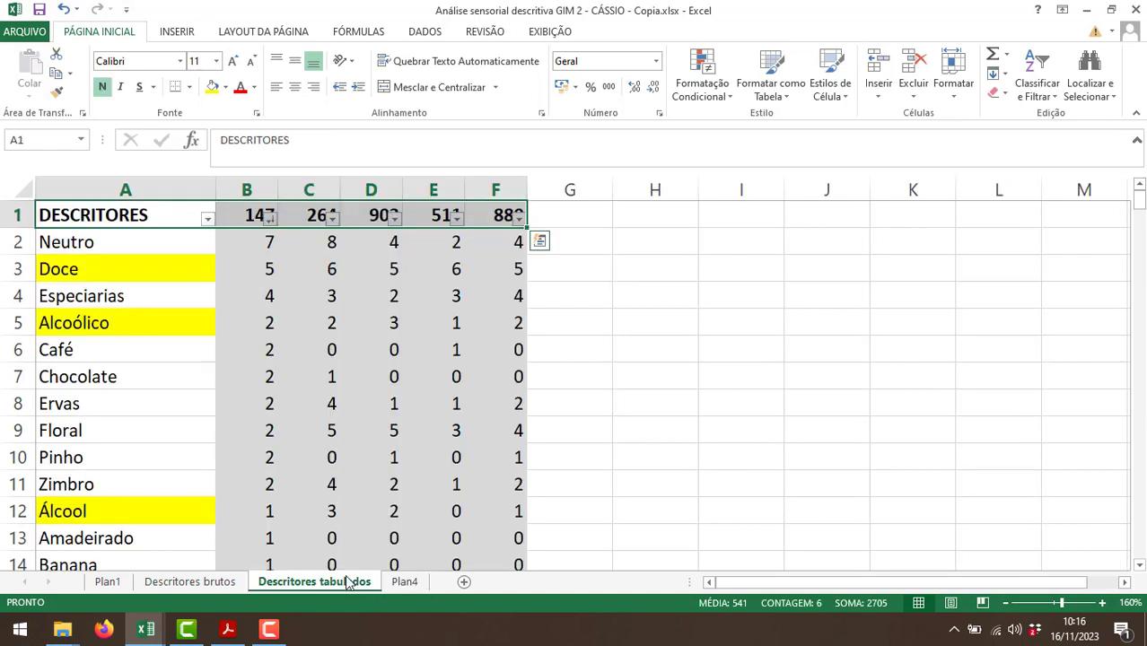
click(332, 216)
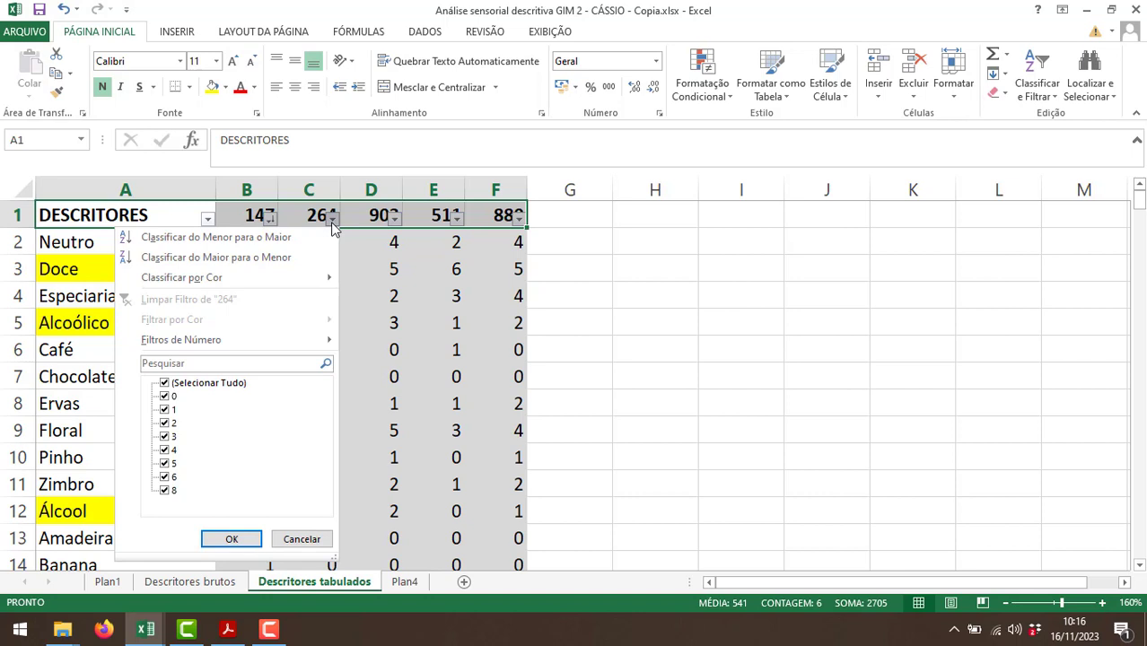
click(231, 257)
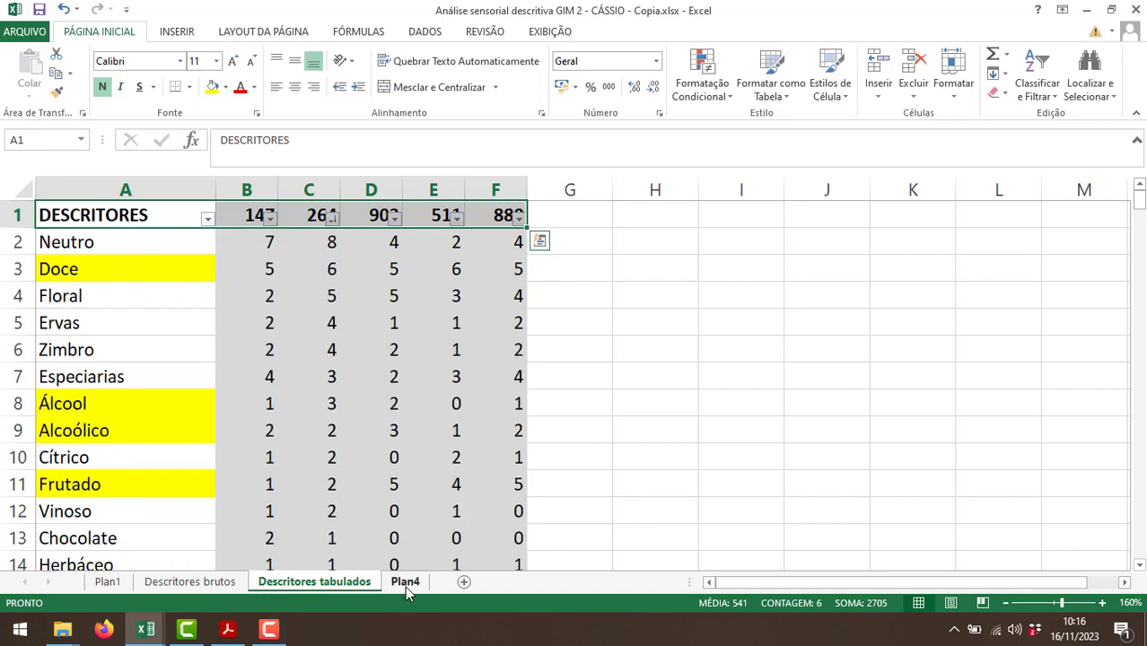
Enter sample 264 in A3 of Plan4 and start its descriptor list in B3 with "Neutro (8),".
click(405, 583)
click(202, 274)
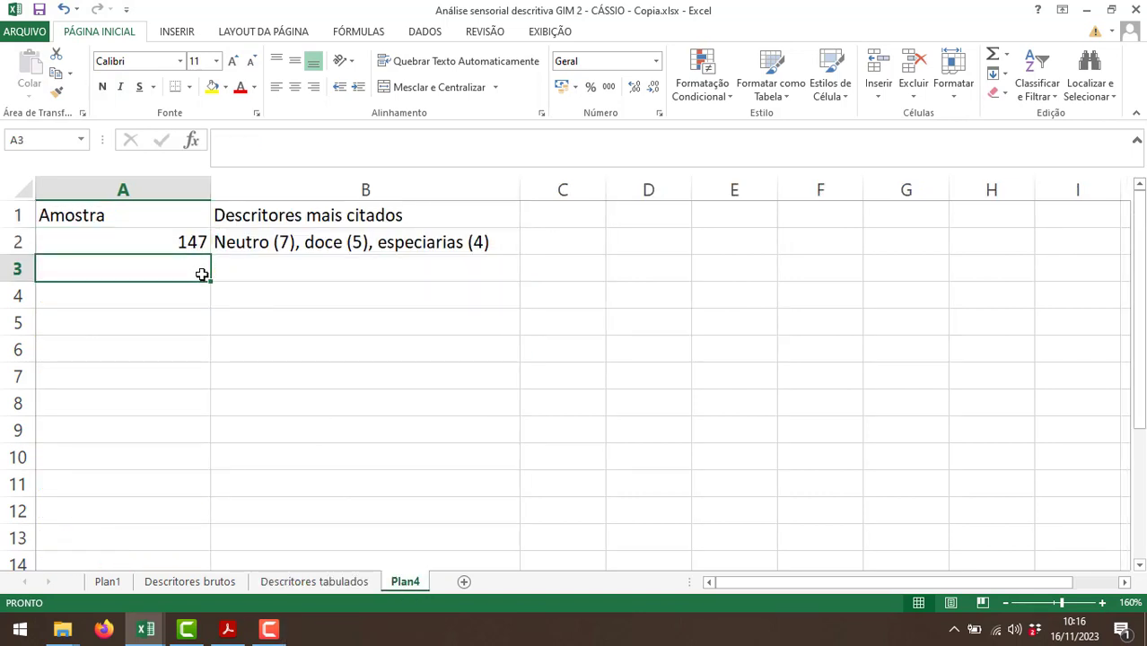
text(264)
key(Tab)
text(Neutro)
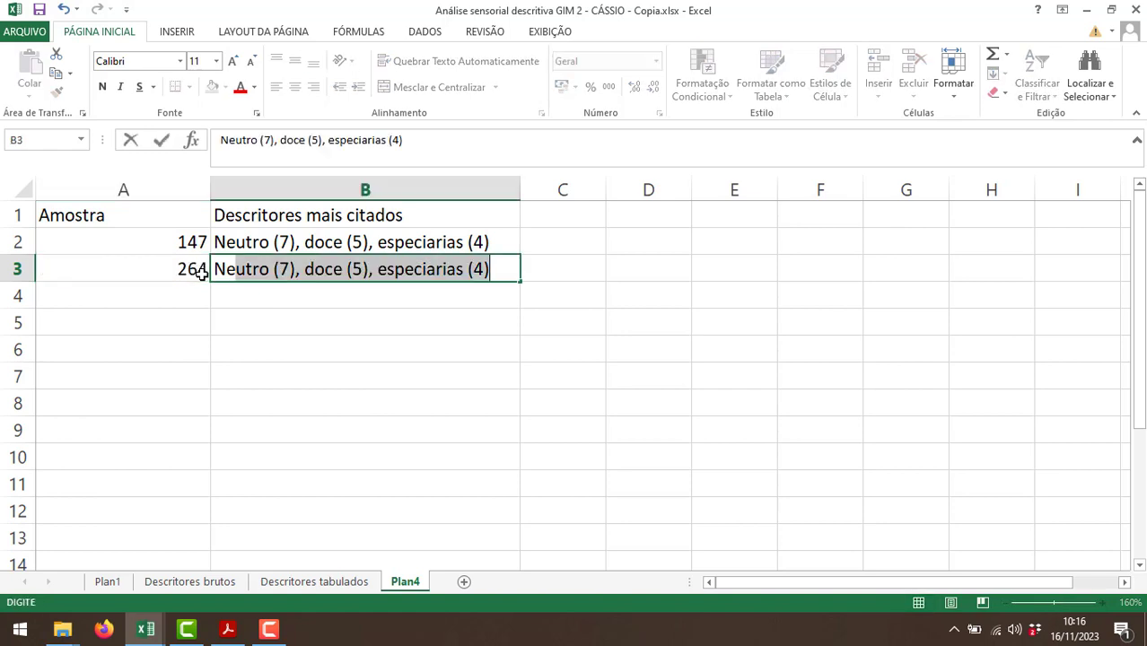
text( (8))
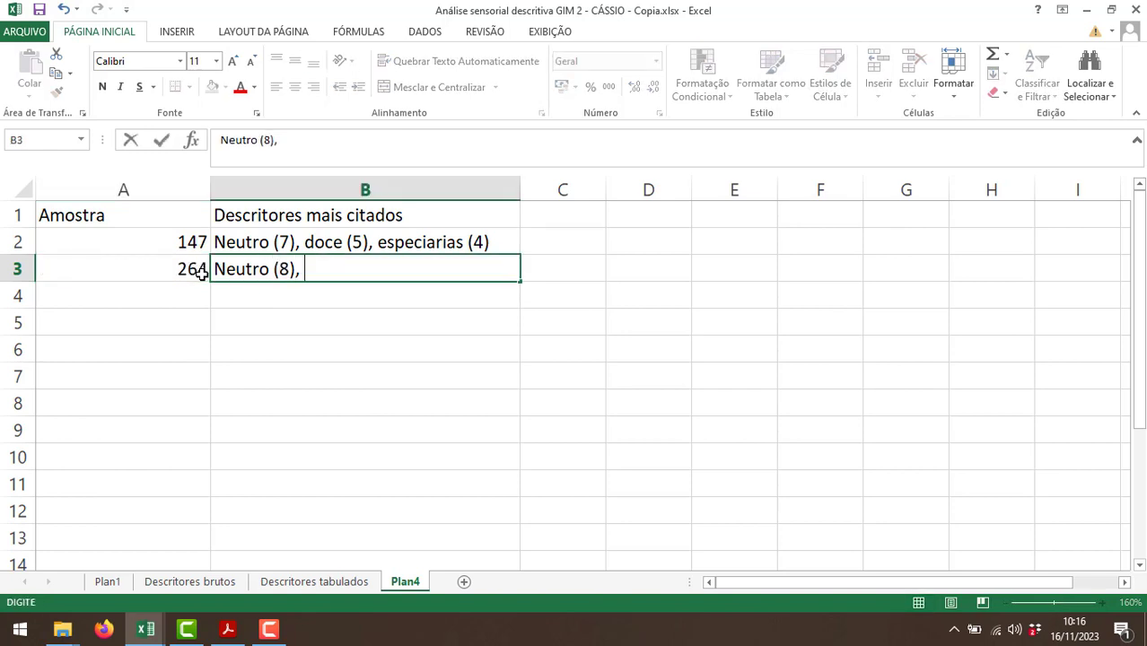
text(,)
Check the second most cited descriptor for sample 264 on Descritores tabulados and append "doce (6)," to B3 of Plan4.
click(319, 582)
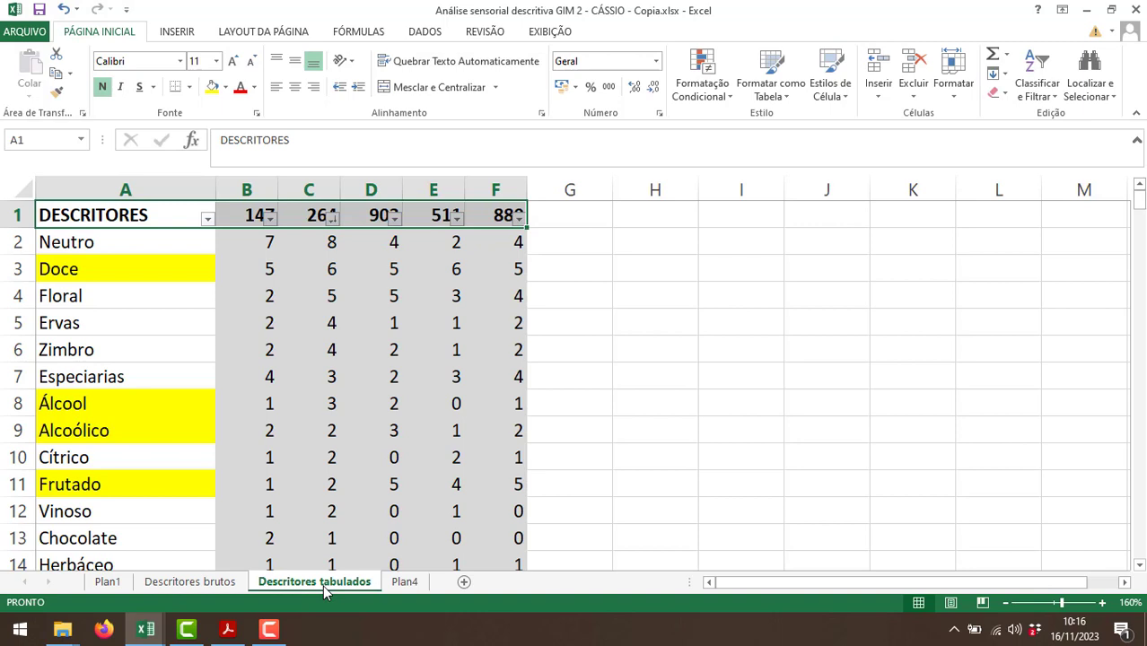
click(406, 582)
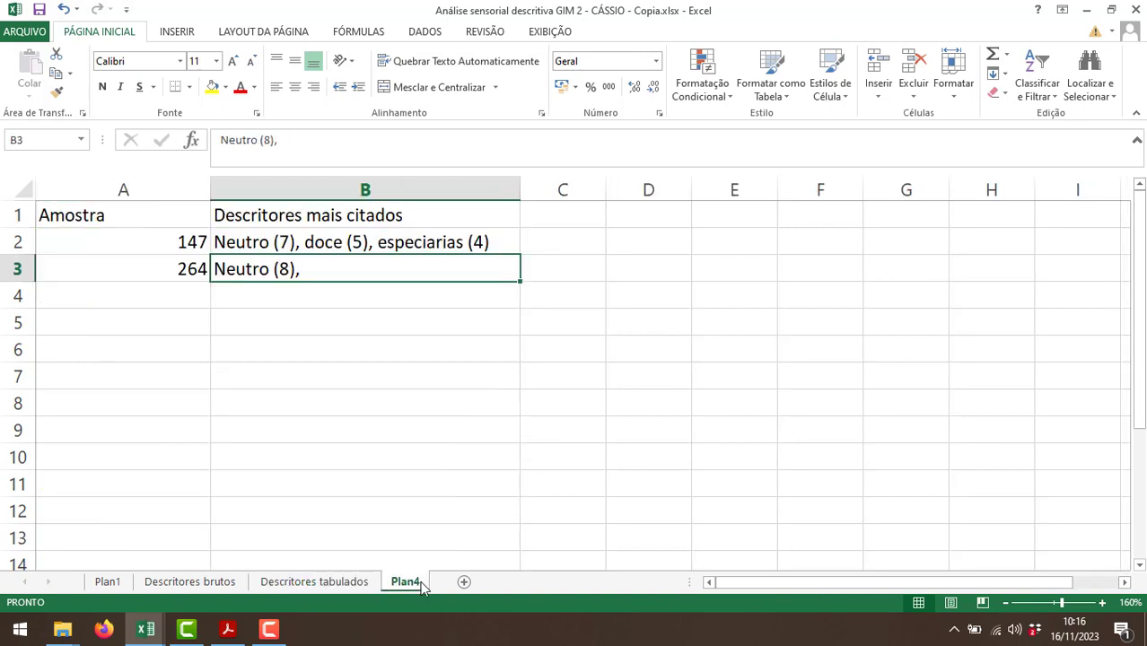
double_click(313, 269)
text(doce (6)
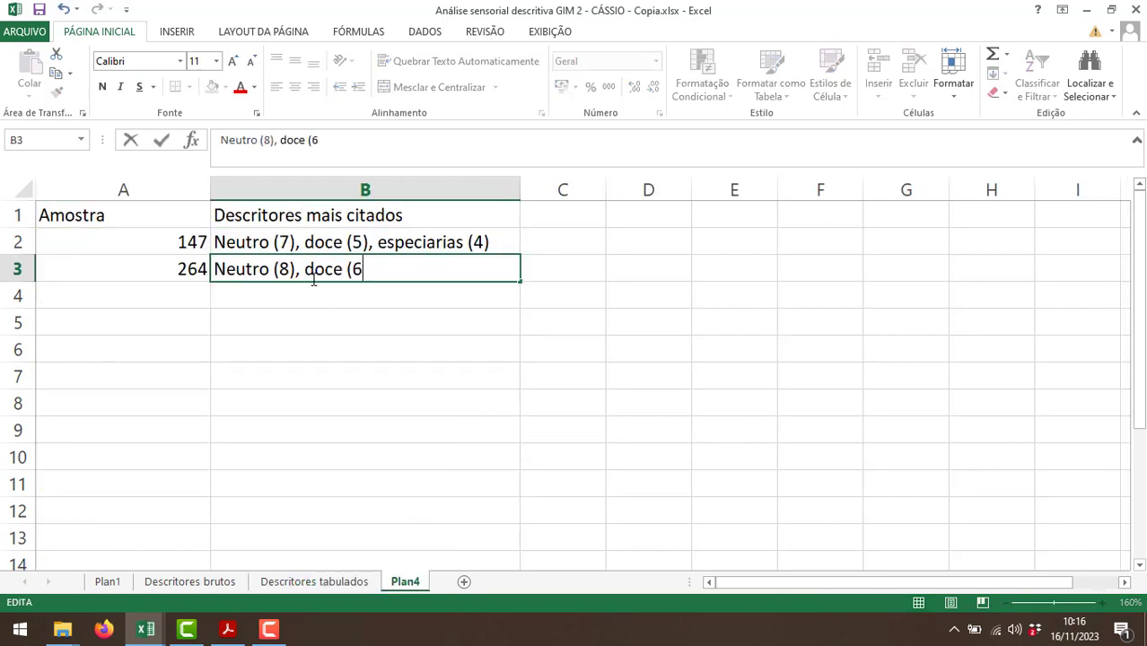
text(),)
Check the third descriptor for sample 264 and append "floral (5)" to B3 of Plan4.
click(301, 584)
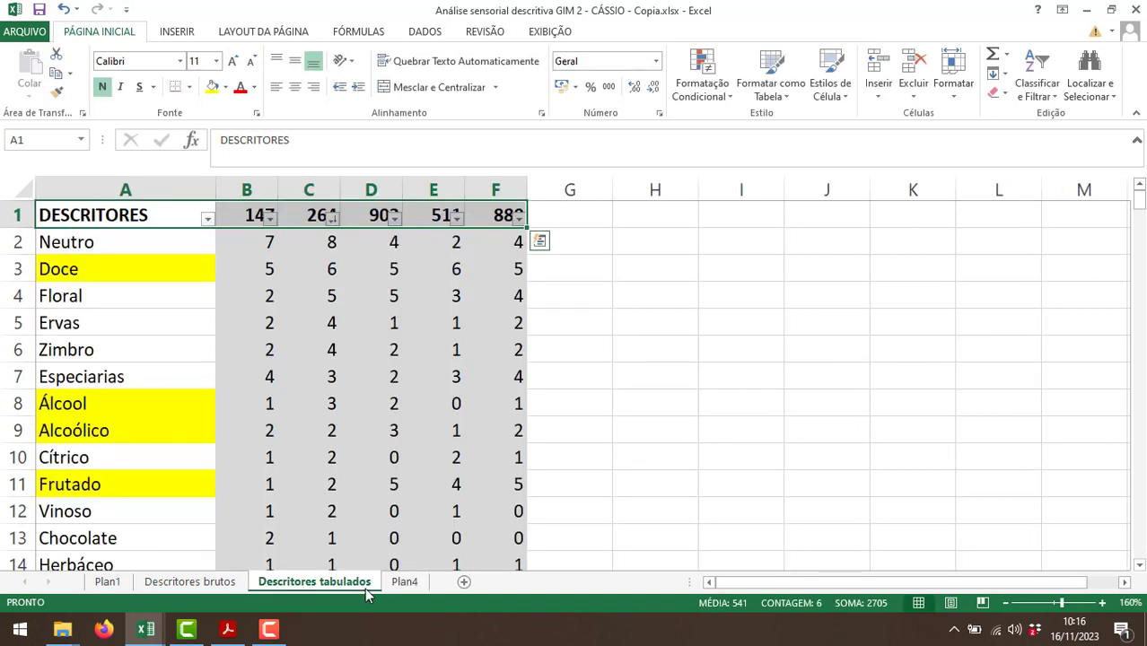
click(404, 583)
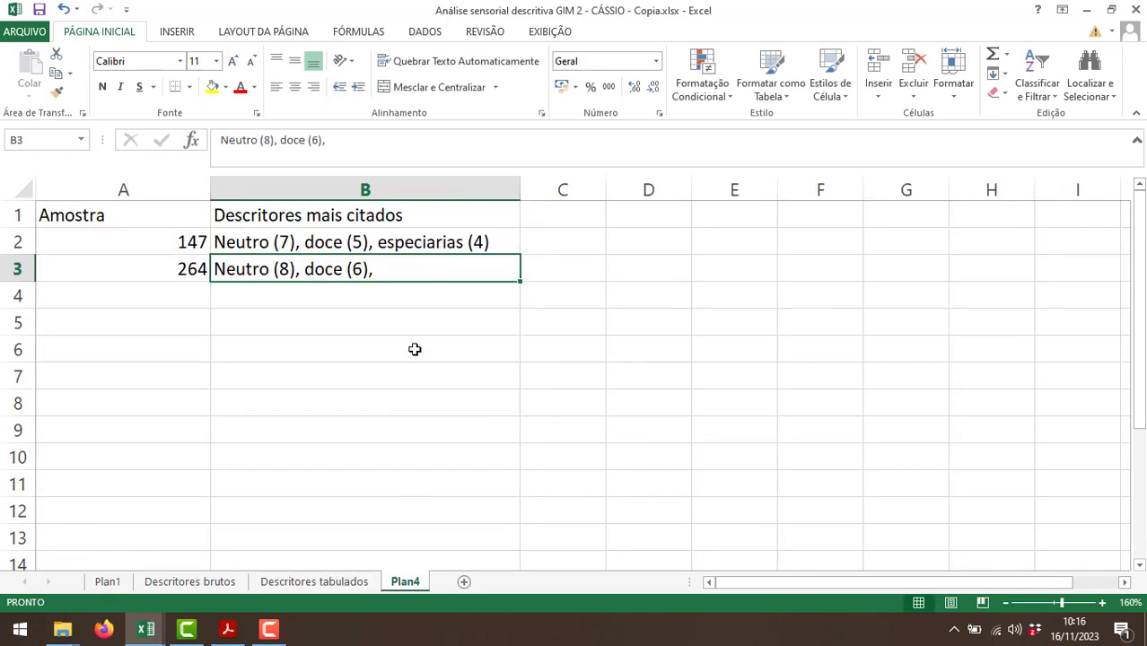
double_click(403, 273)
text(flora)
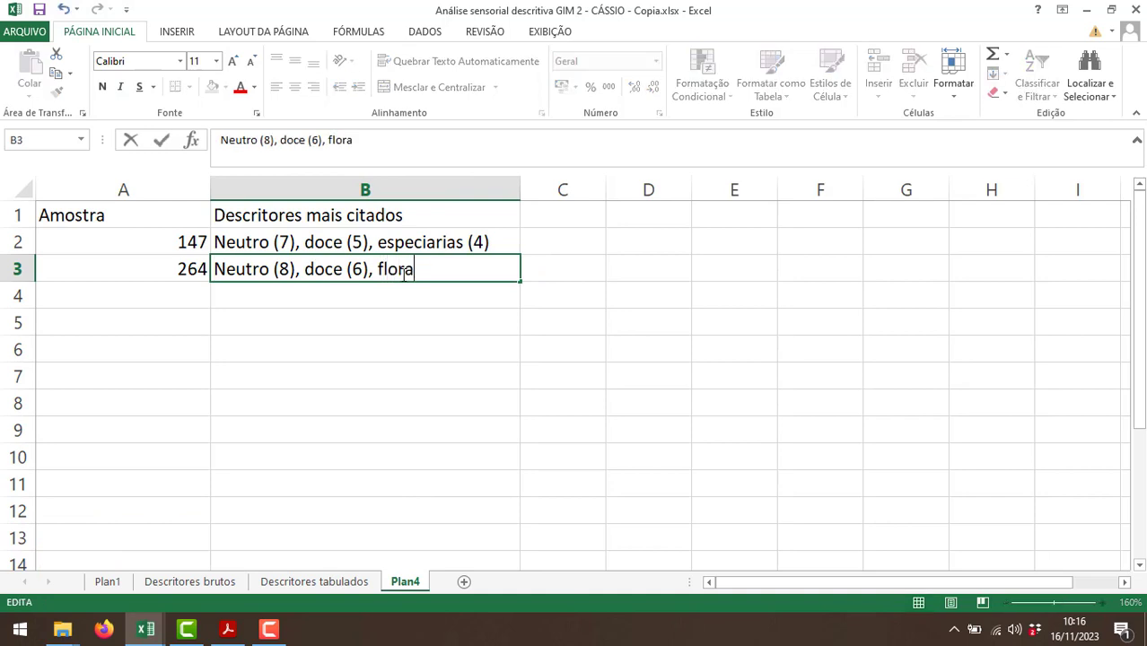
text(l (5)
key(Return)
key(Left)
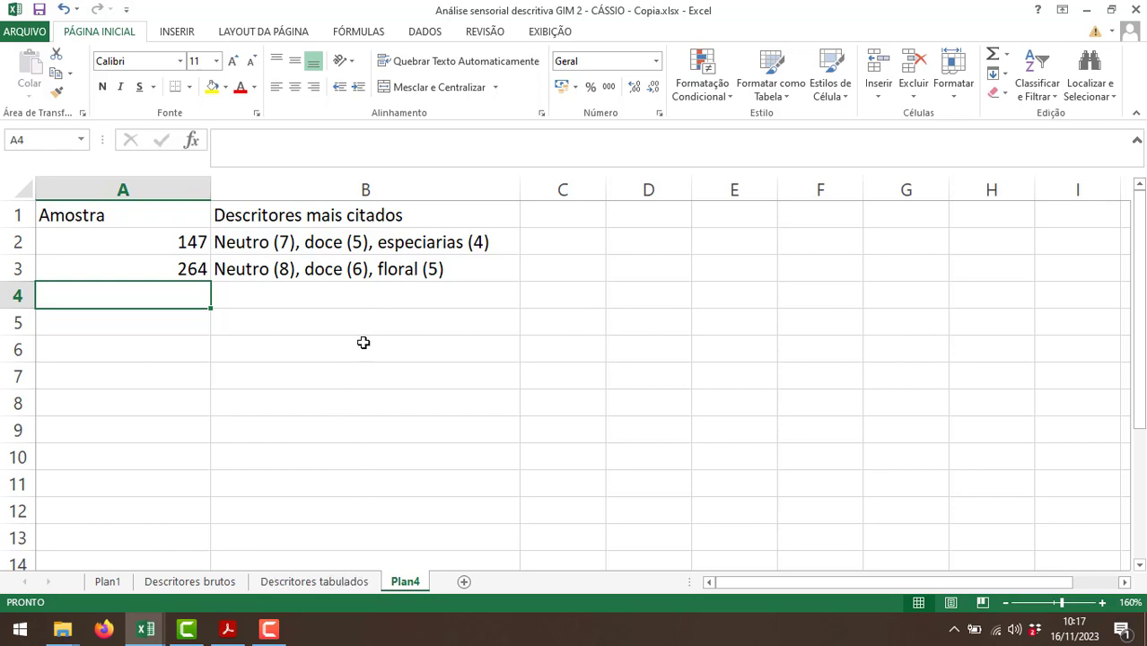
Sort the table on the Descritores tabulados sheet by the sample 903 column from largest to smallest.
click(339, 583)
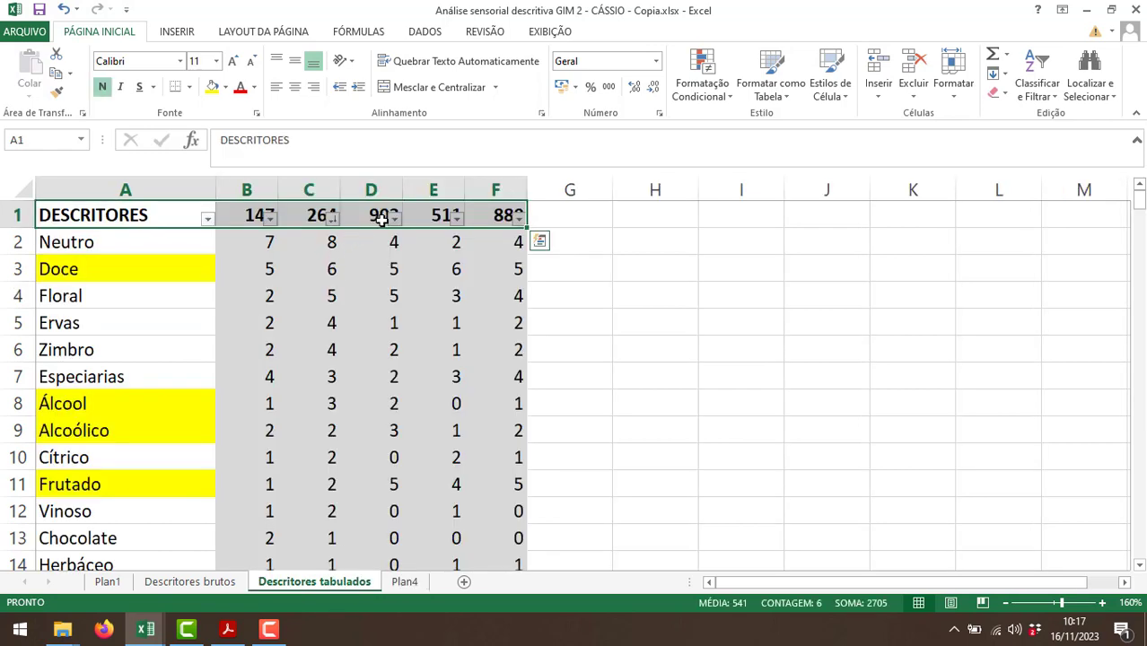
click(391, 218)
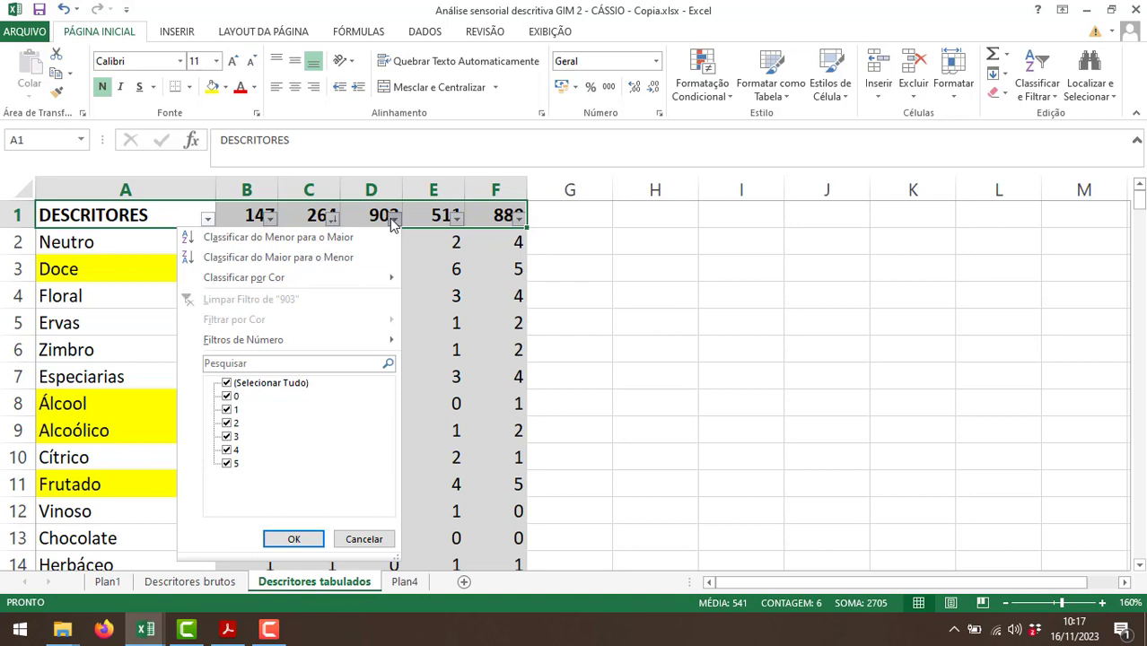
click(318, 257)
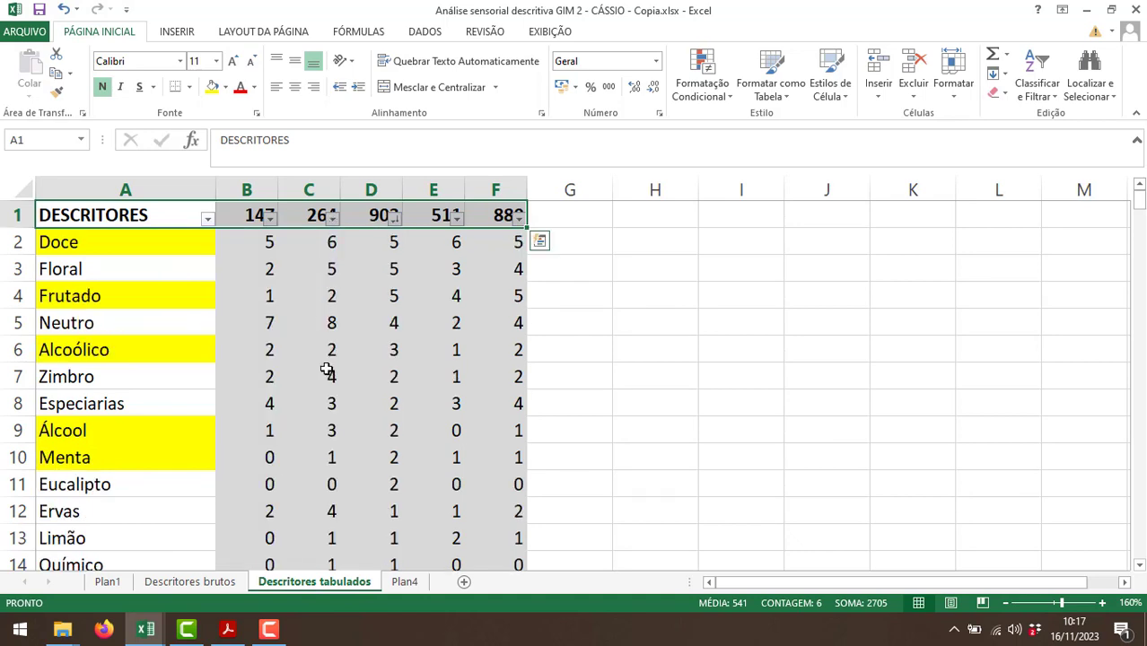
Enter sample 903 in A4 of Plan4.
click(404, 583)
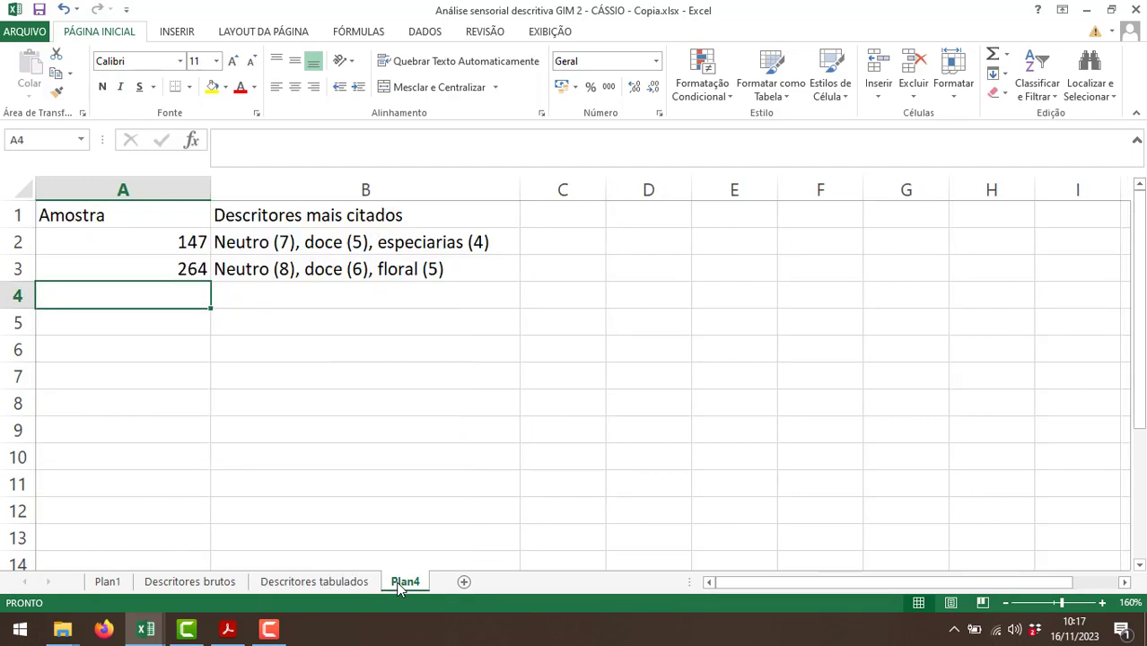
text(903)
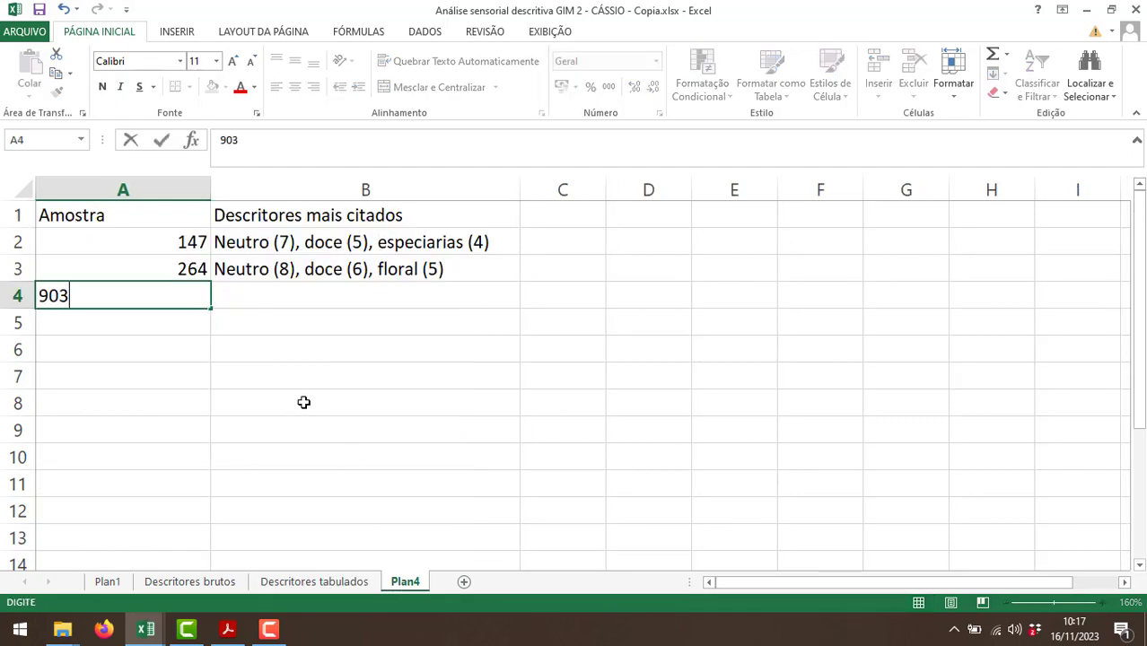
key(Tab)
Check the most cited descriptors for sample 903 and enter "Doce, floral e frutado (5)," in B4 of Plan4.
click(317, 589)
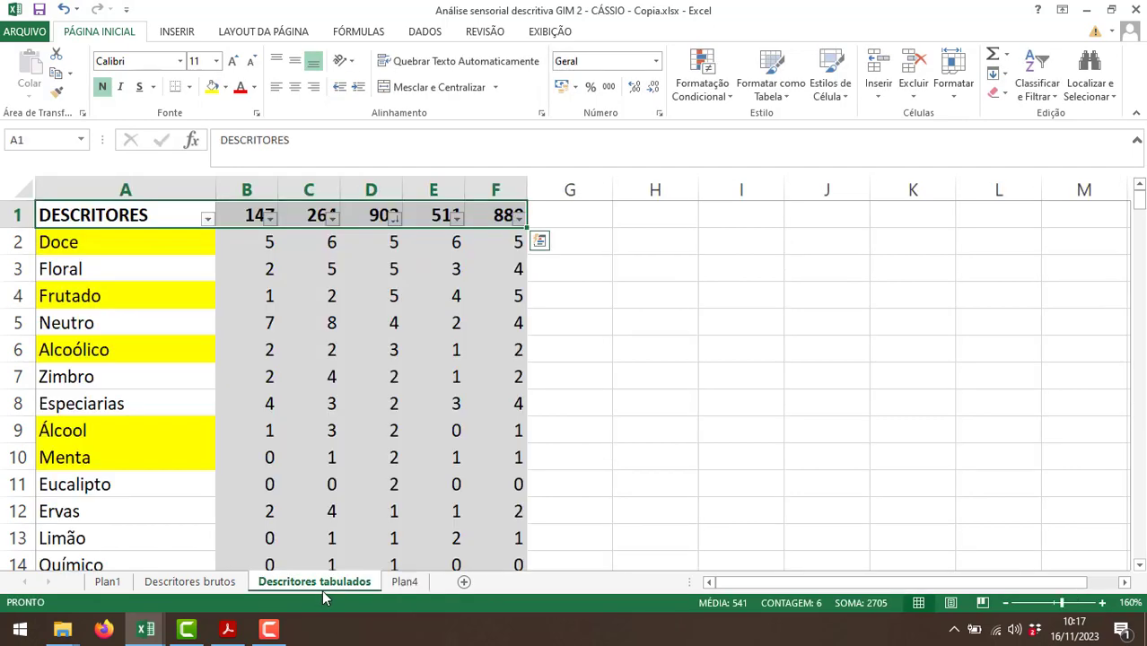
click(415, 583)
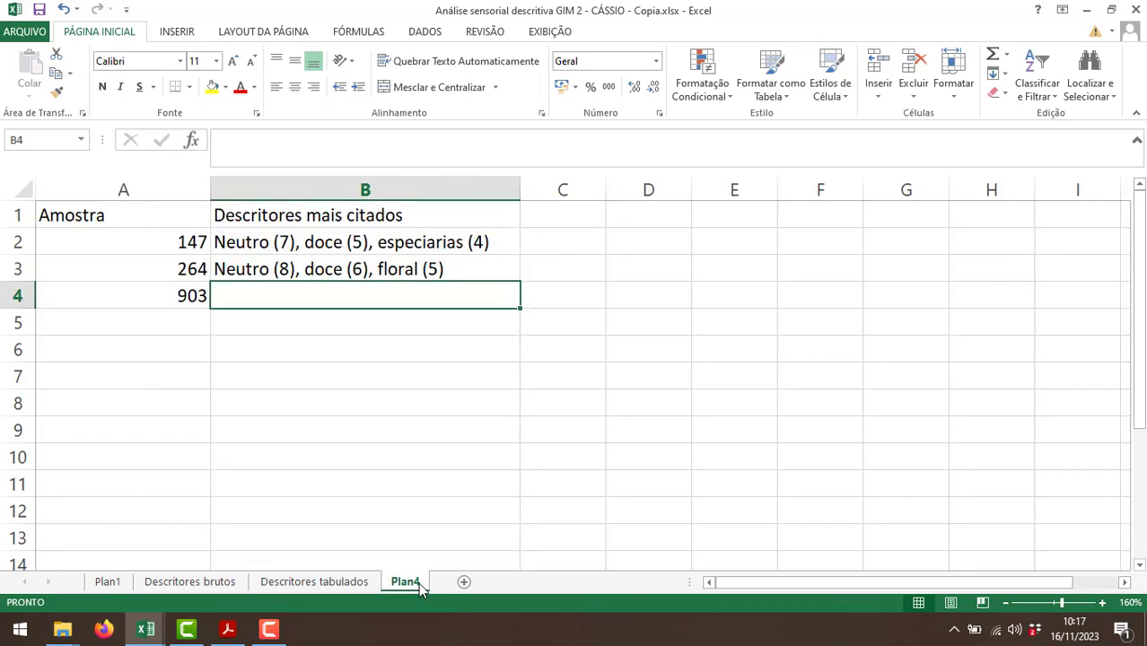
click(317, 582)
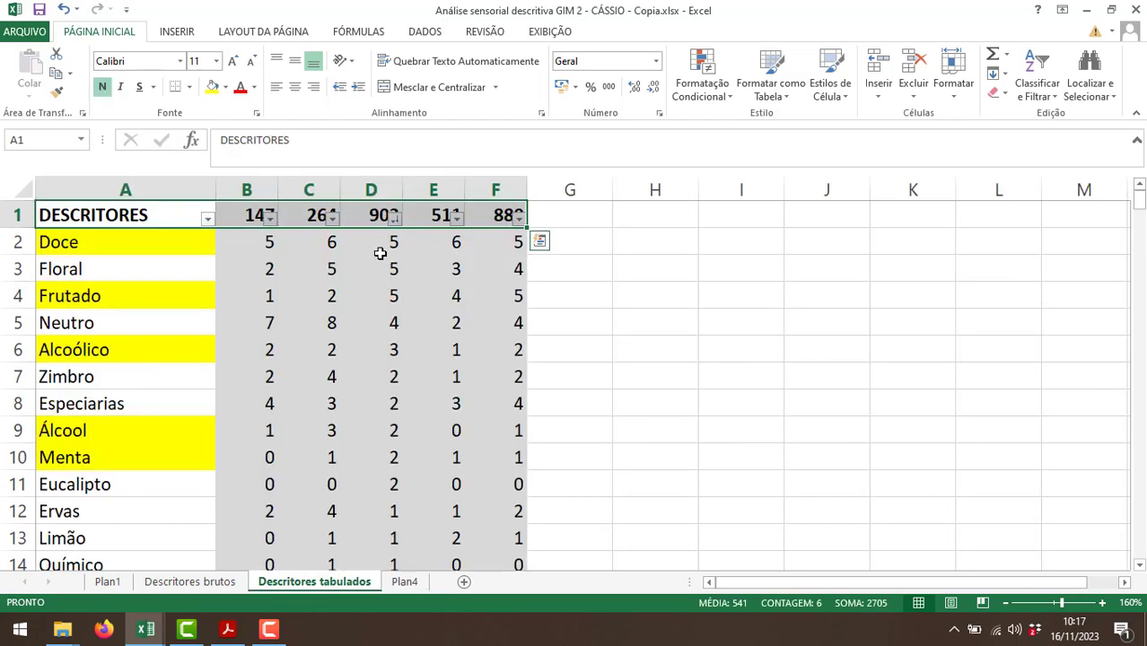
click(408, 582)
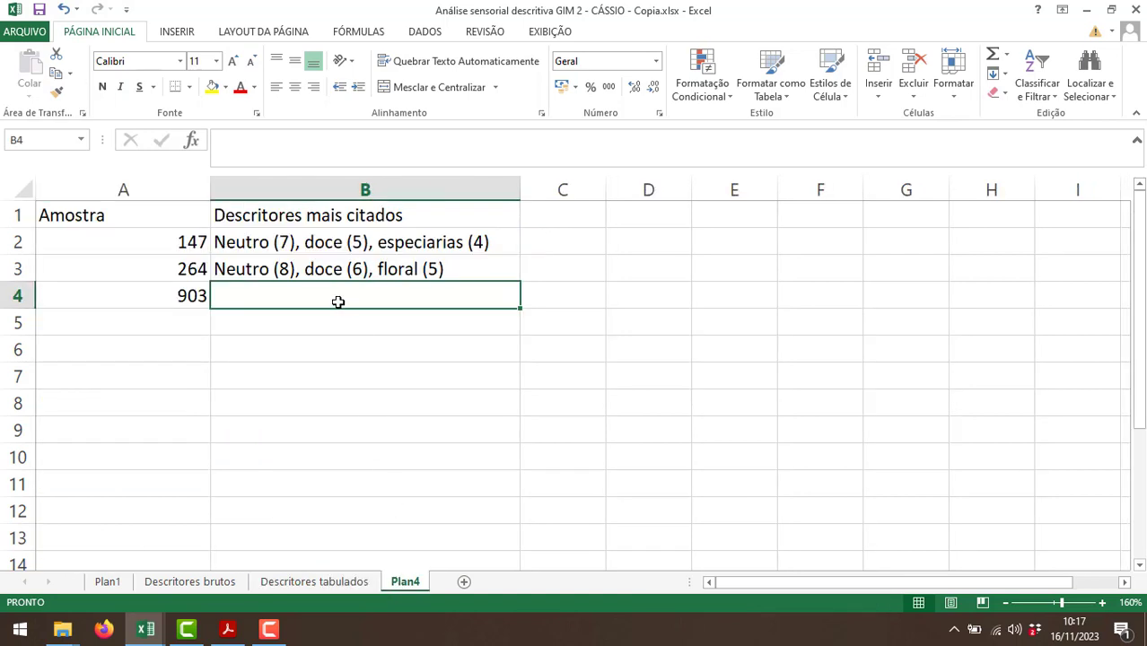
text(Doce, flor)
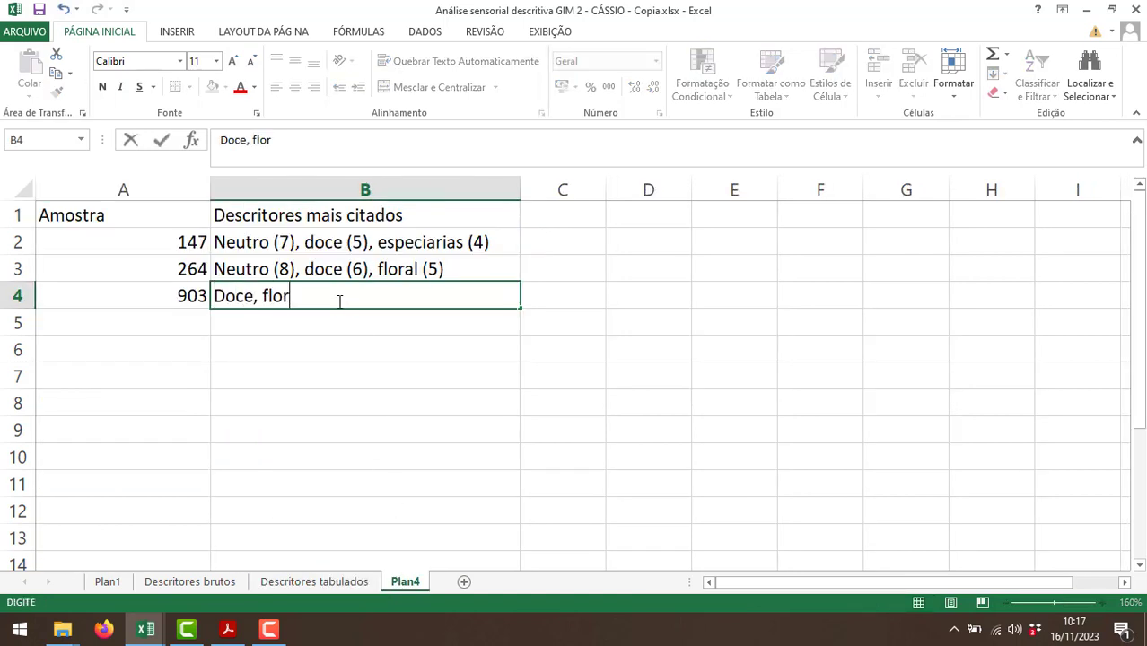
text(al e frutado )
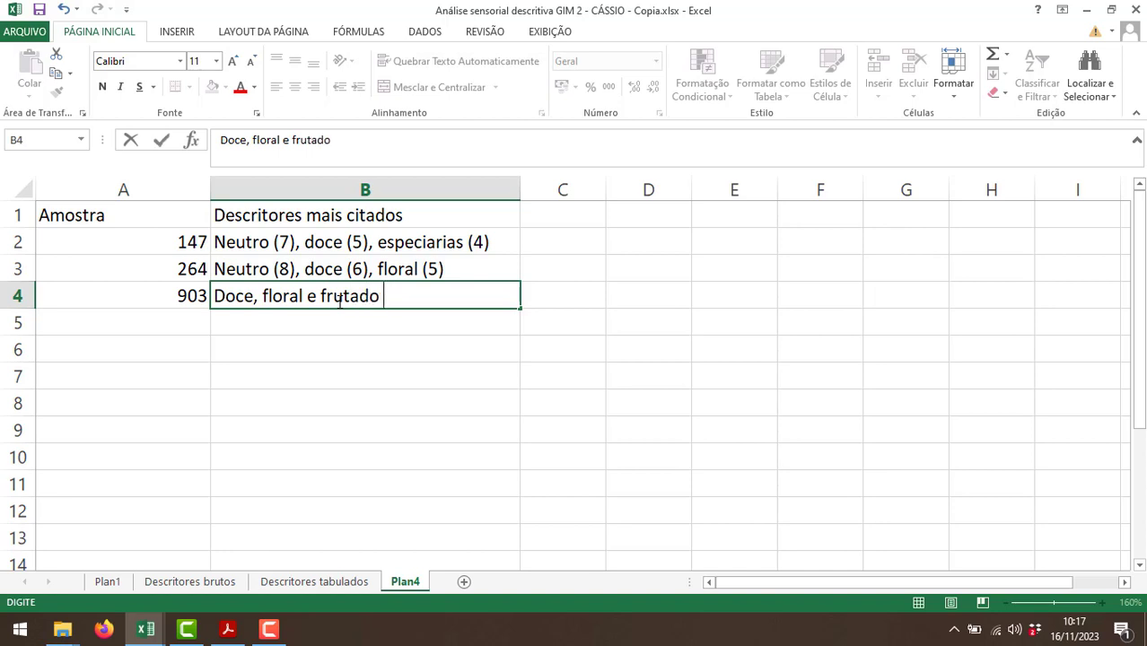
text(*(5),)
Check the next most cited descriptor for sample 903 and append "neutro (4)," to B4 of Plan4.
click(321, 581)
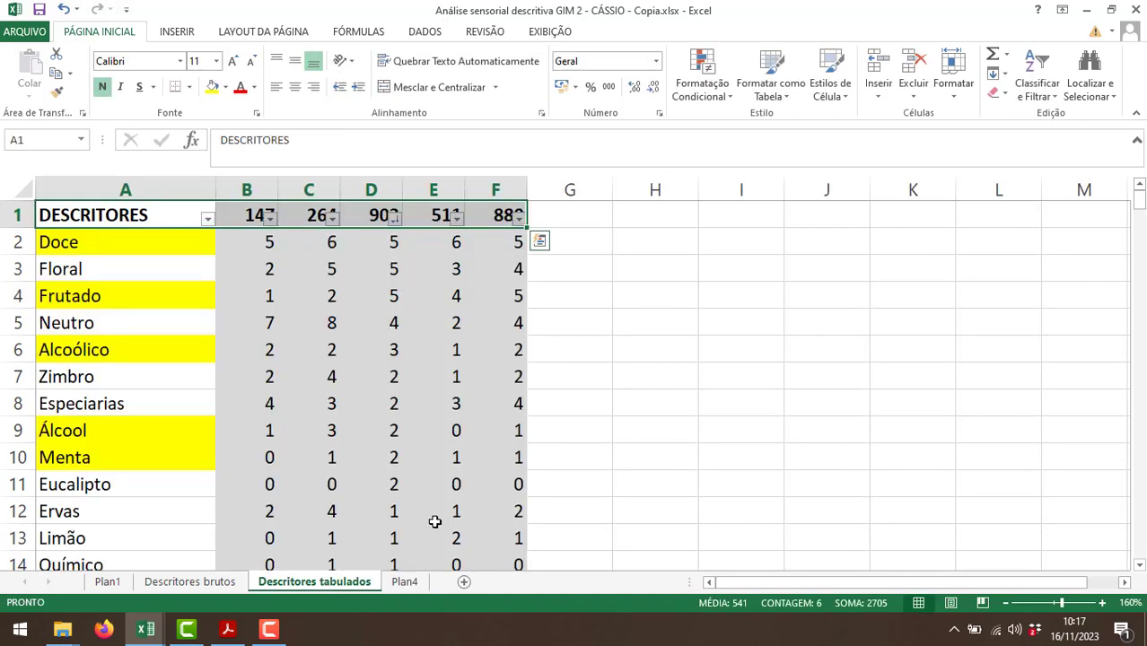
click(404, 582)
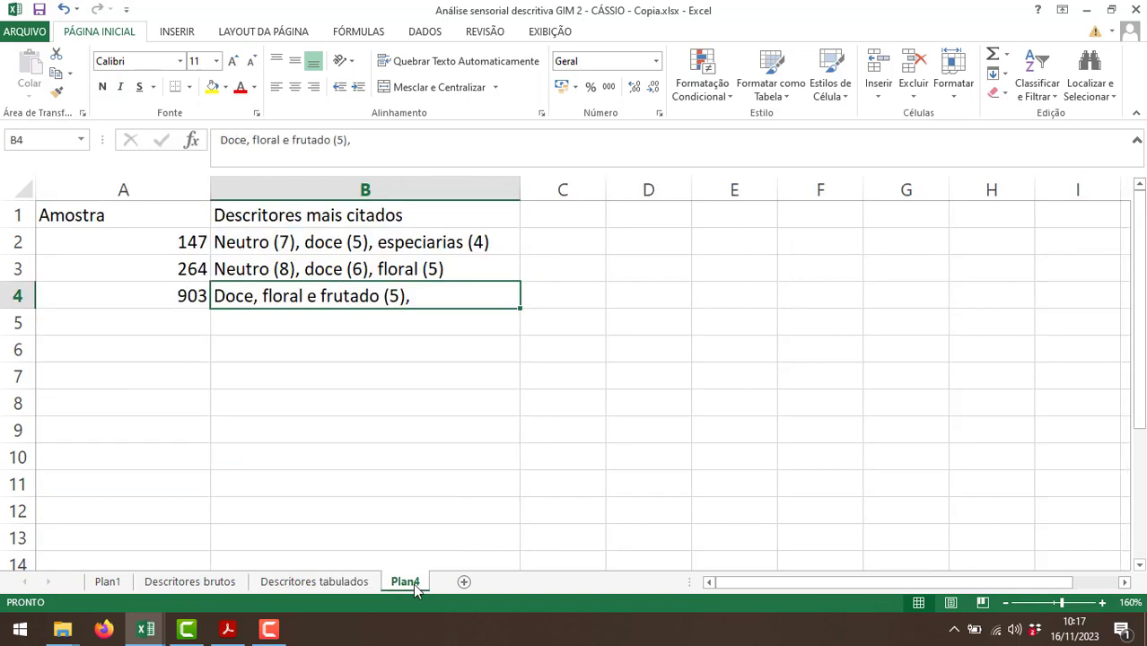
double_click(452, 296)
text(neutro (4)
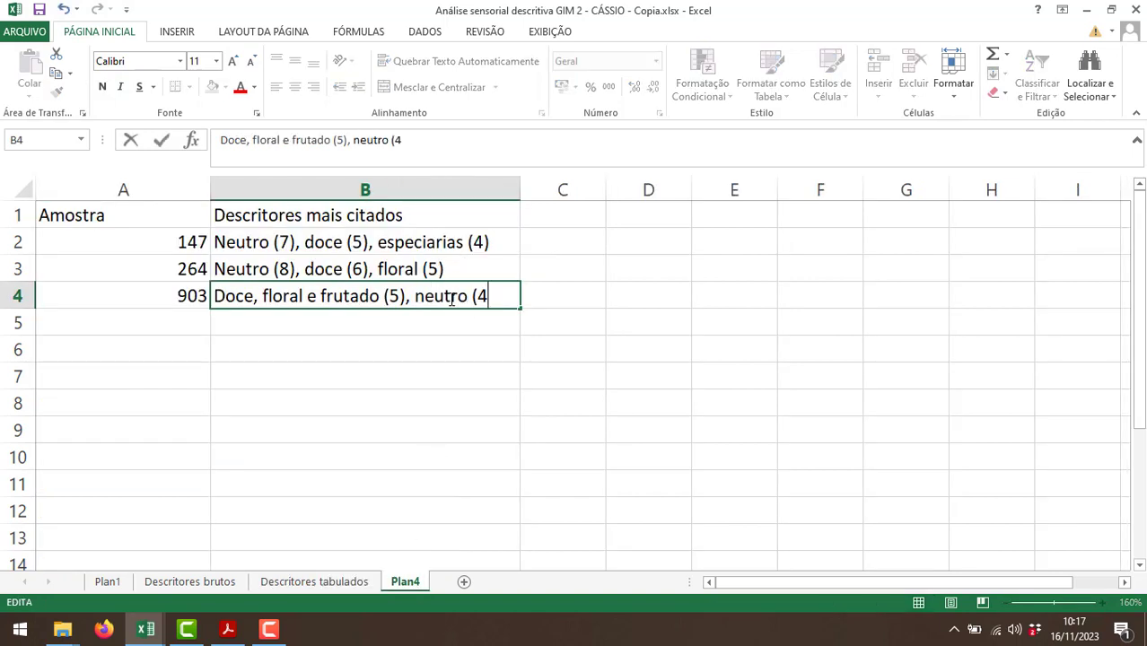
text(),)
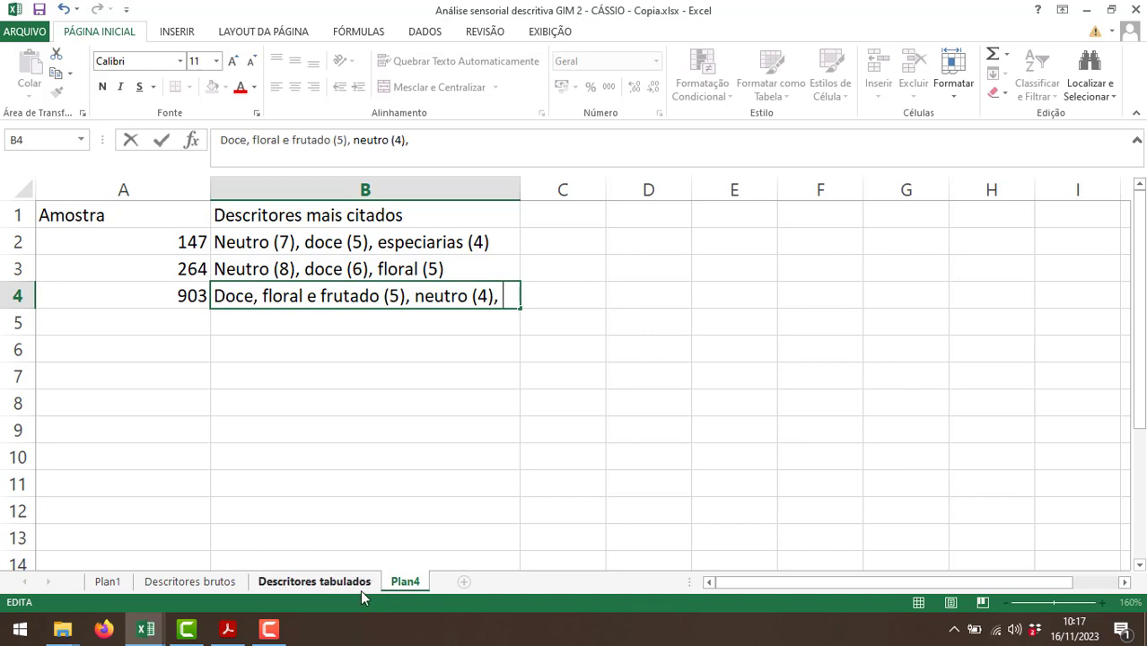
Check the descriptor following neutro for sample 903 and append "alcoólico (3)" to B4 of Plan4.
click(360, 585)
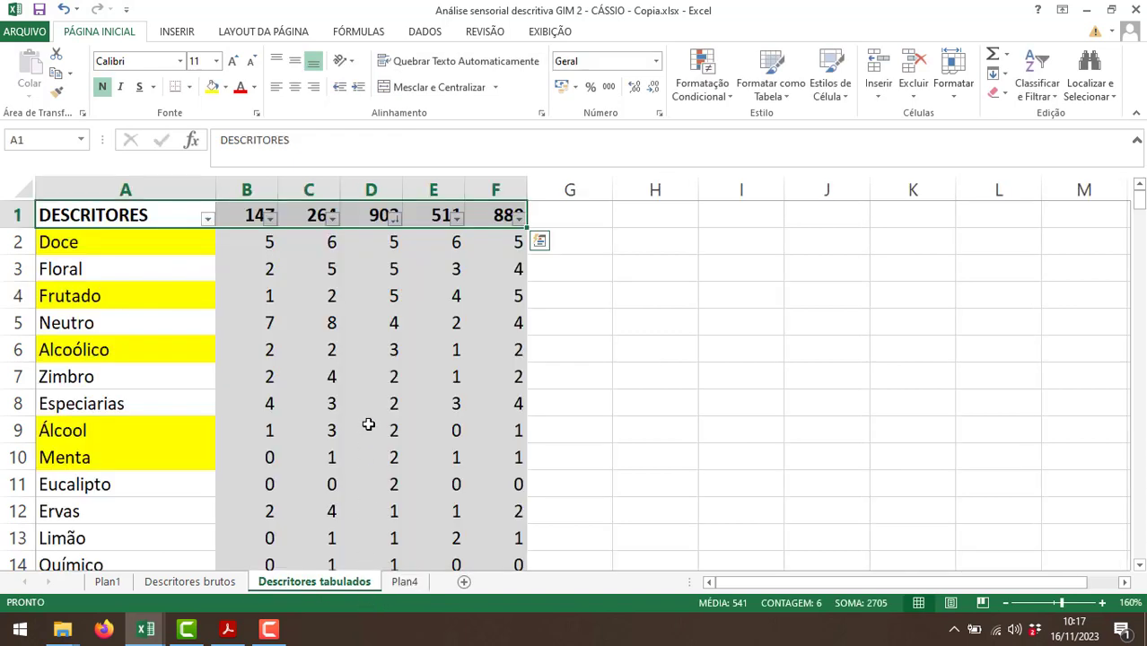
click(406, 585)
click(443, 141)
text(a)
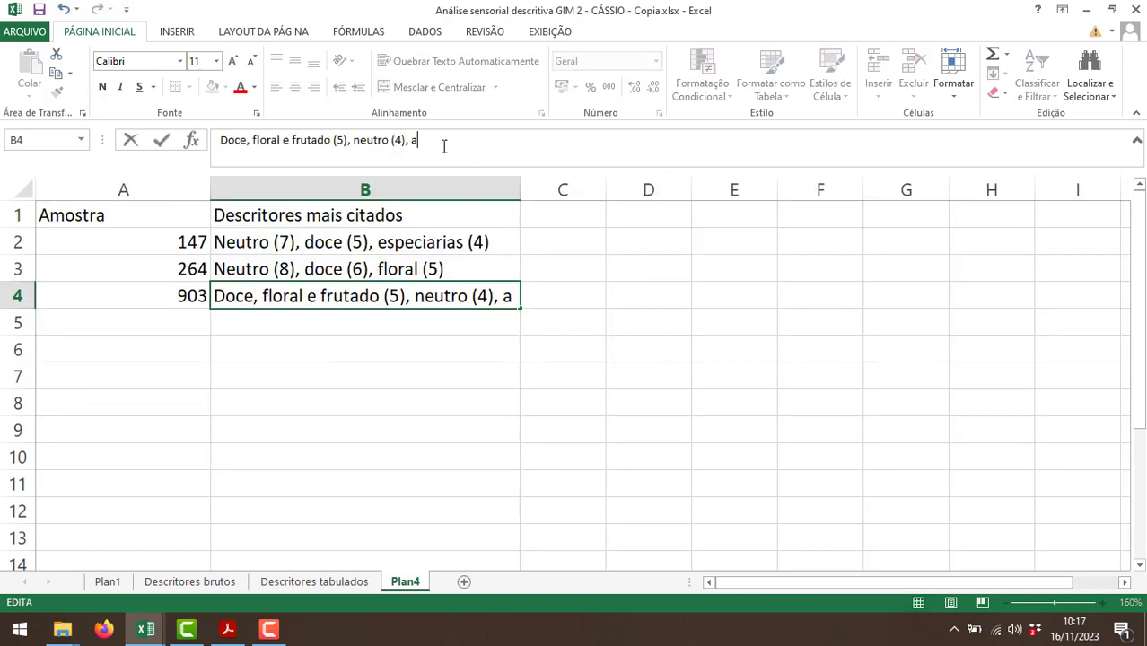
text(lcoólico (3)
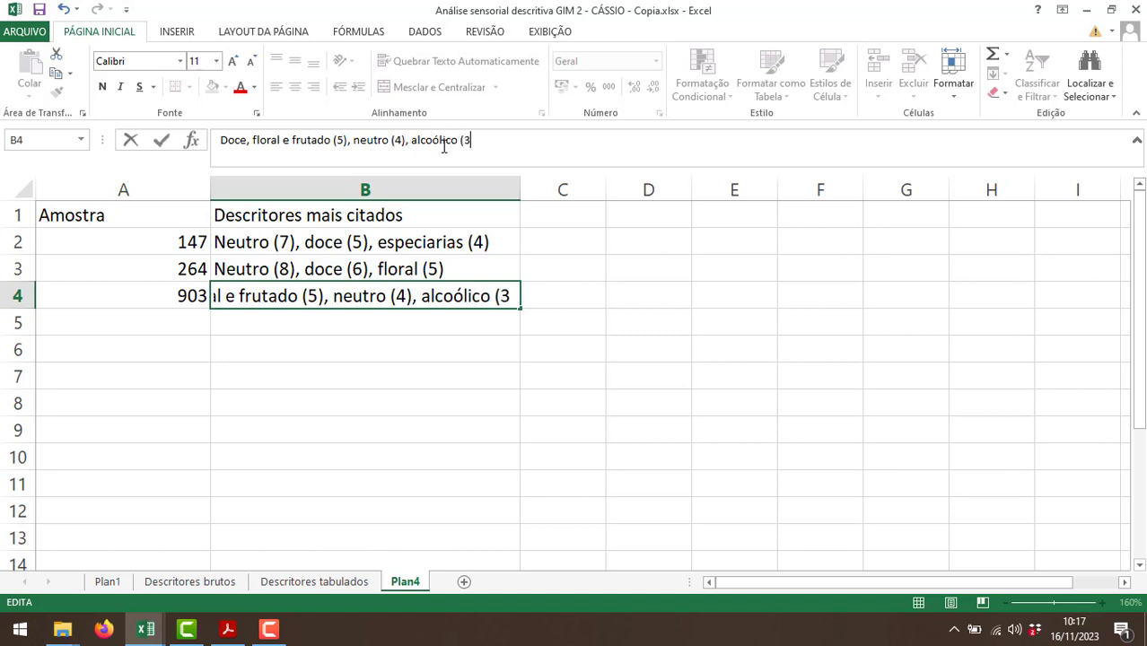
key(Return)
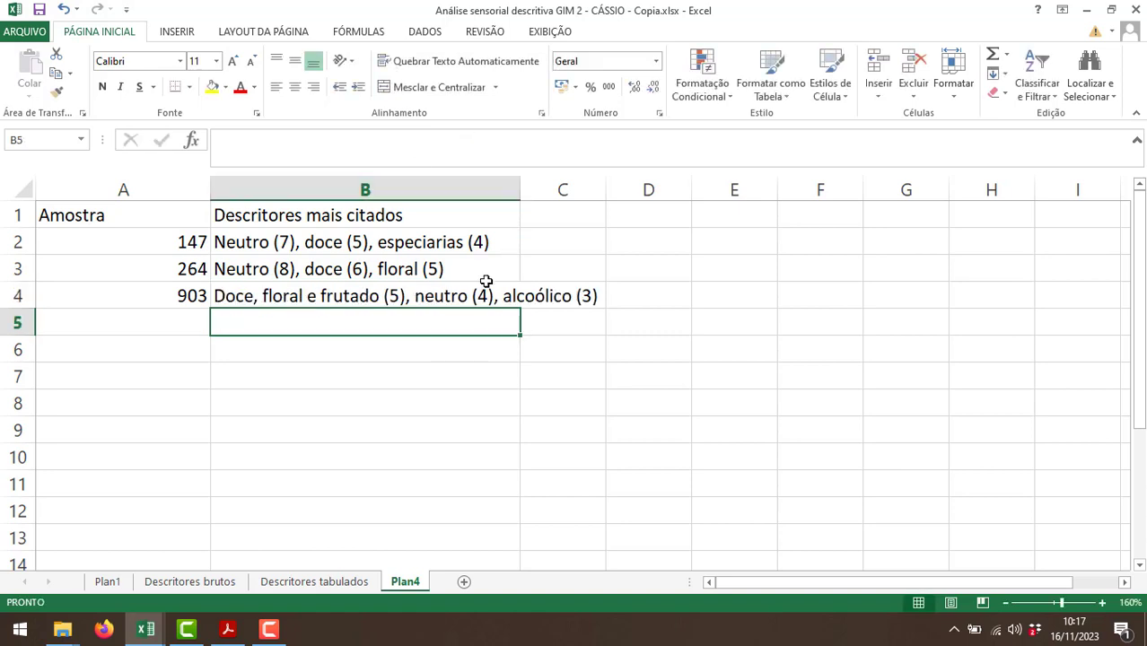
Turn on automatic text wrapping for cells B1 to B7 of Plan4.
drag(454, 213, 460, 377)
click(471, 60)
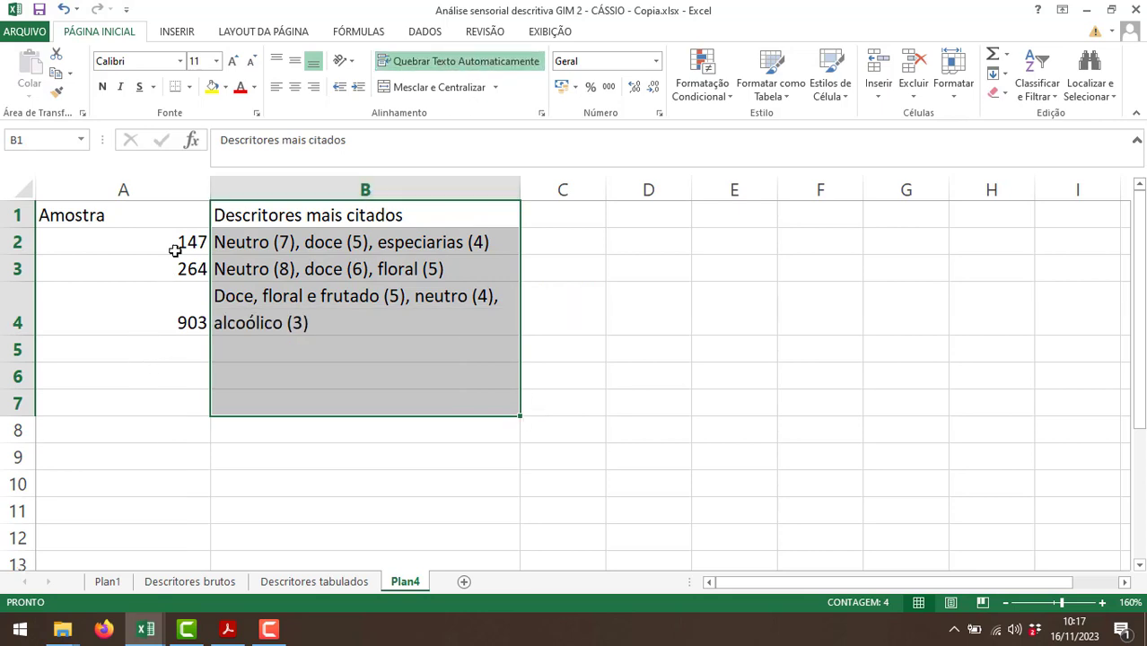
click(186, 356)
Sort the table on the Descritores tabulados sheet by the sample 511 column from largest to smallest.
click(297, 577)
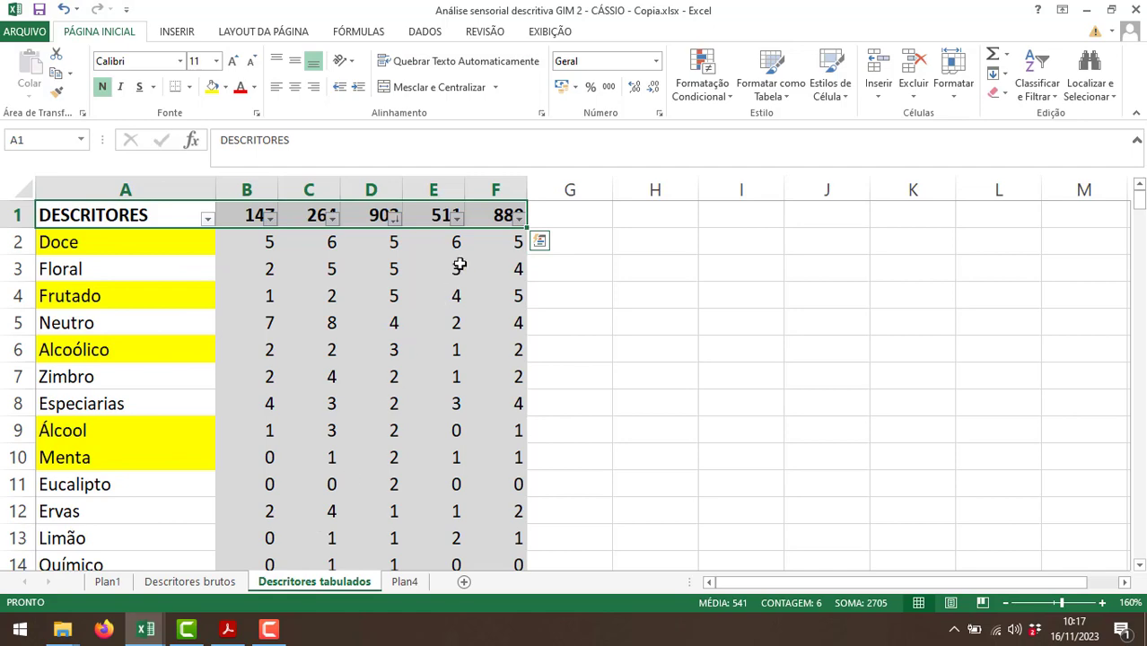
click(456, 216)
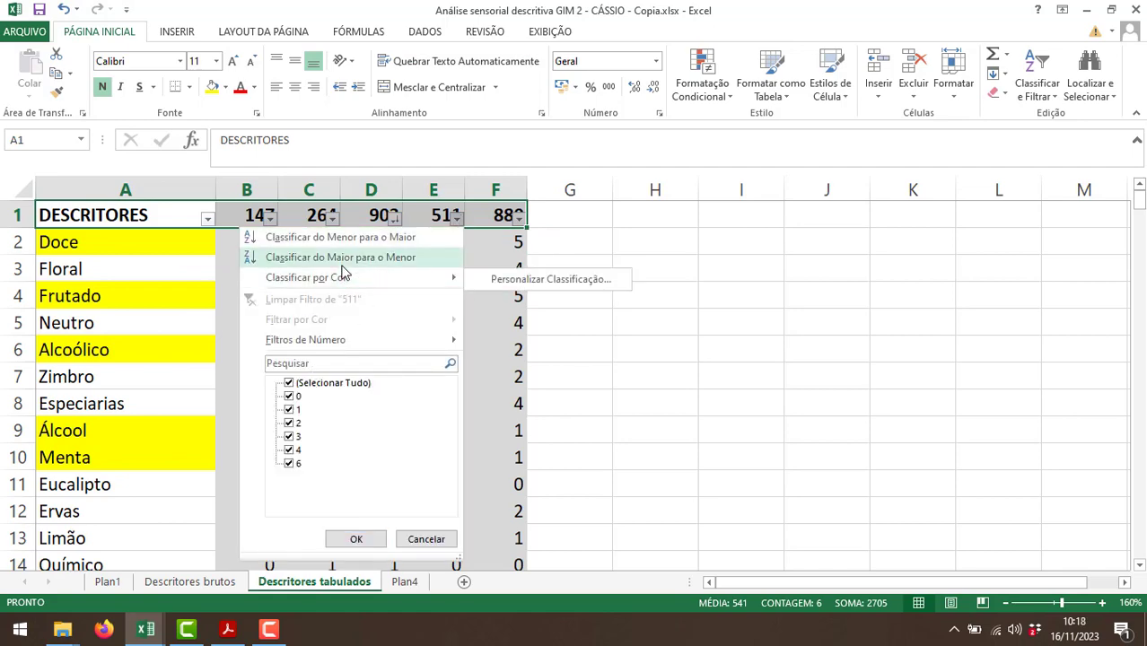
click(341, 261)
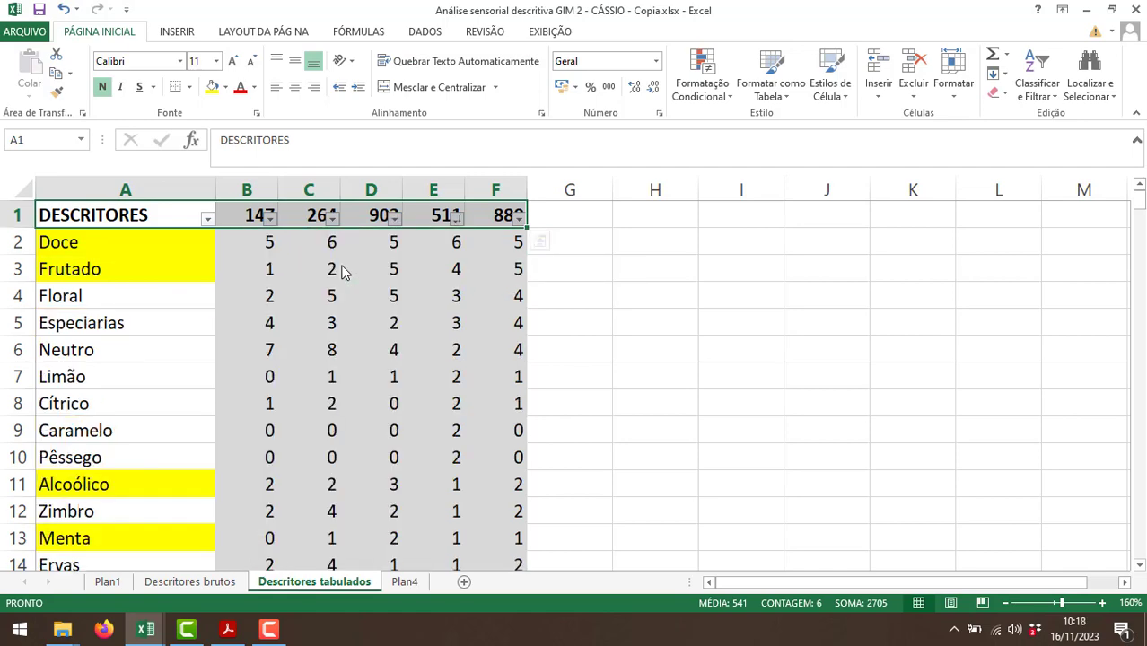
Enter sample 511 in A5 of Plan4, check its most cited descriptor, and start B5 with "Doce (6),".
click(403, 583)
text(511)
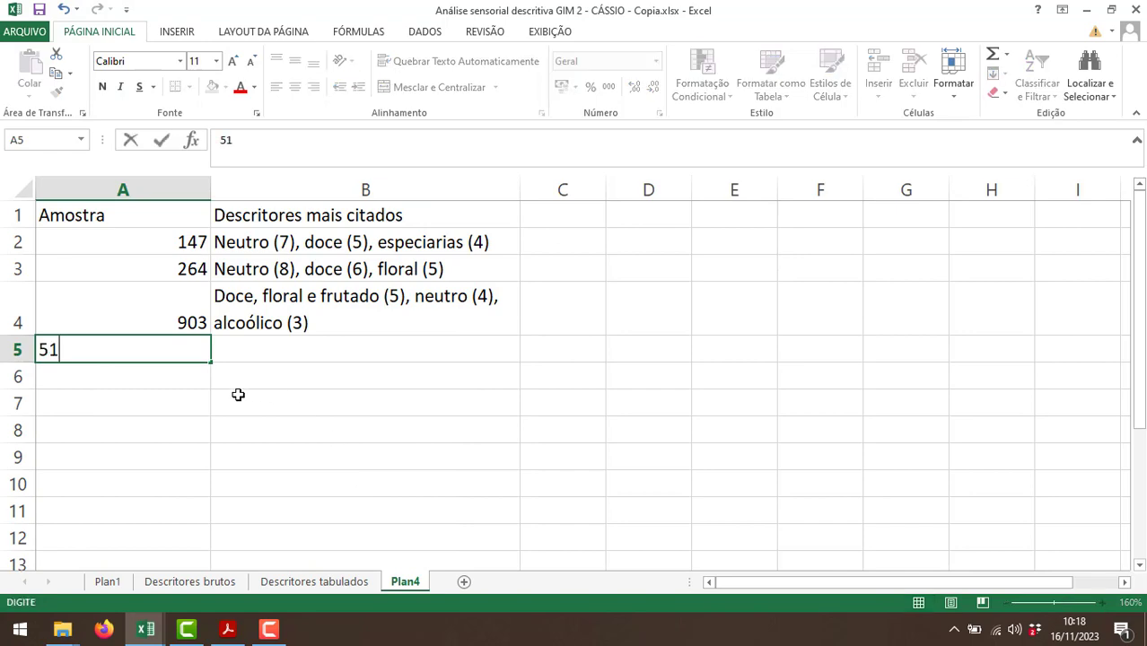
key(Tab)
click(355, 583)
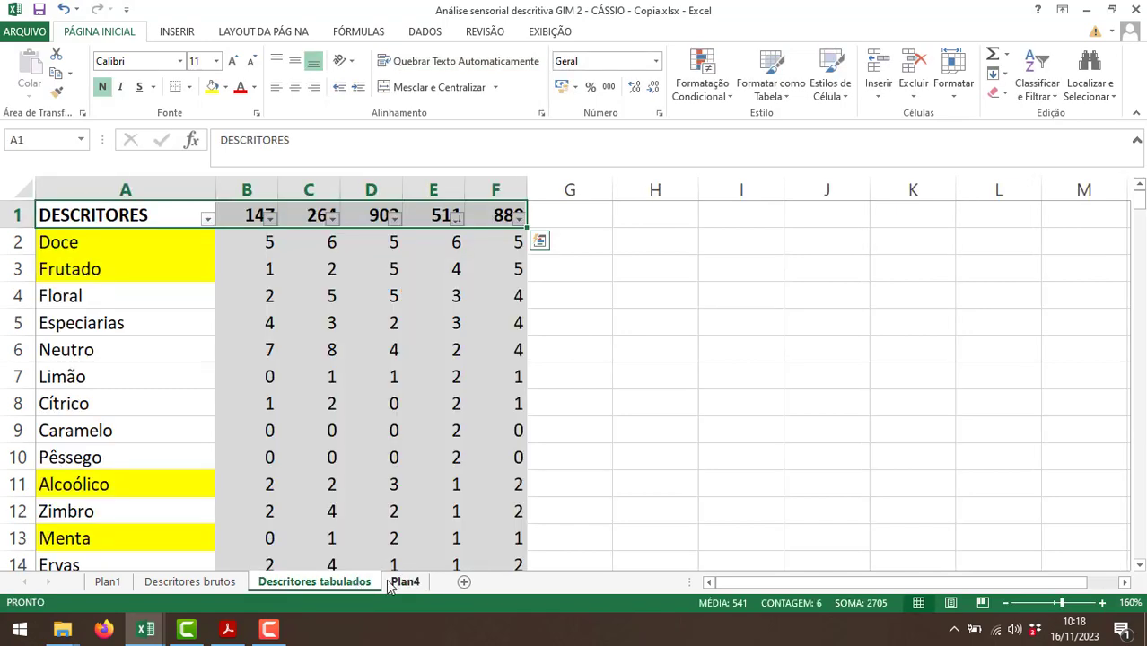
click(405, 582)
text(Doce)
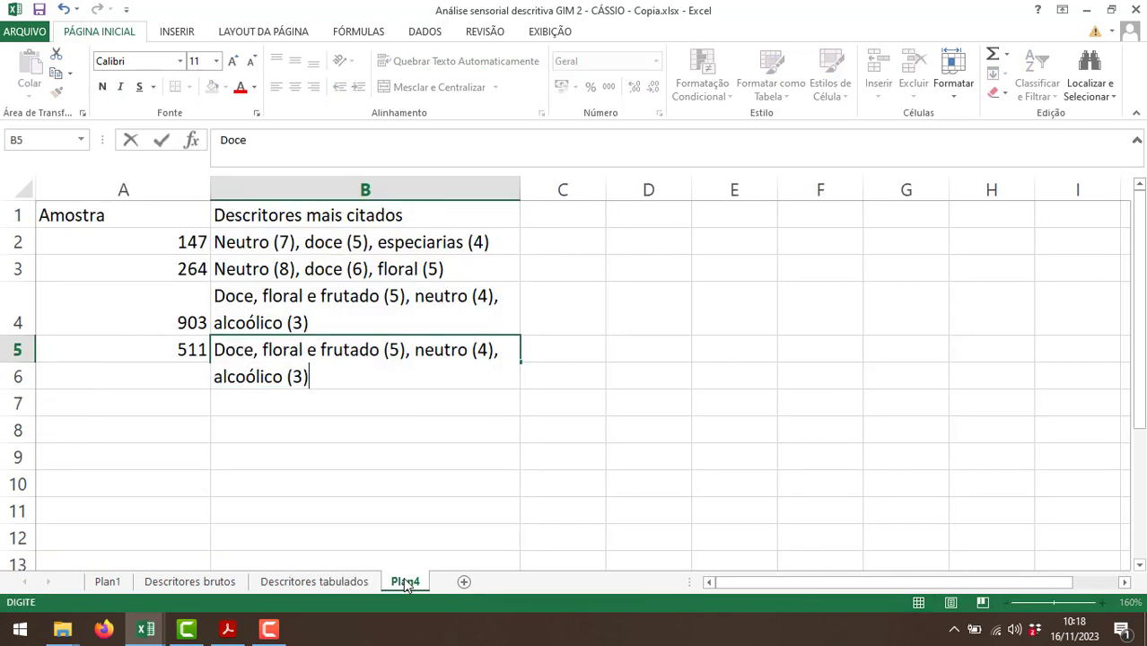
text( (6),)
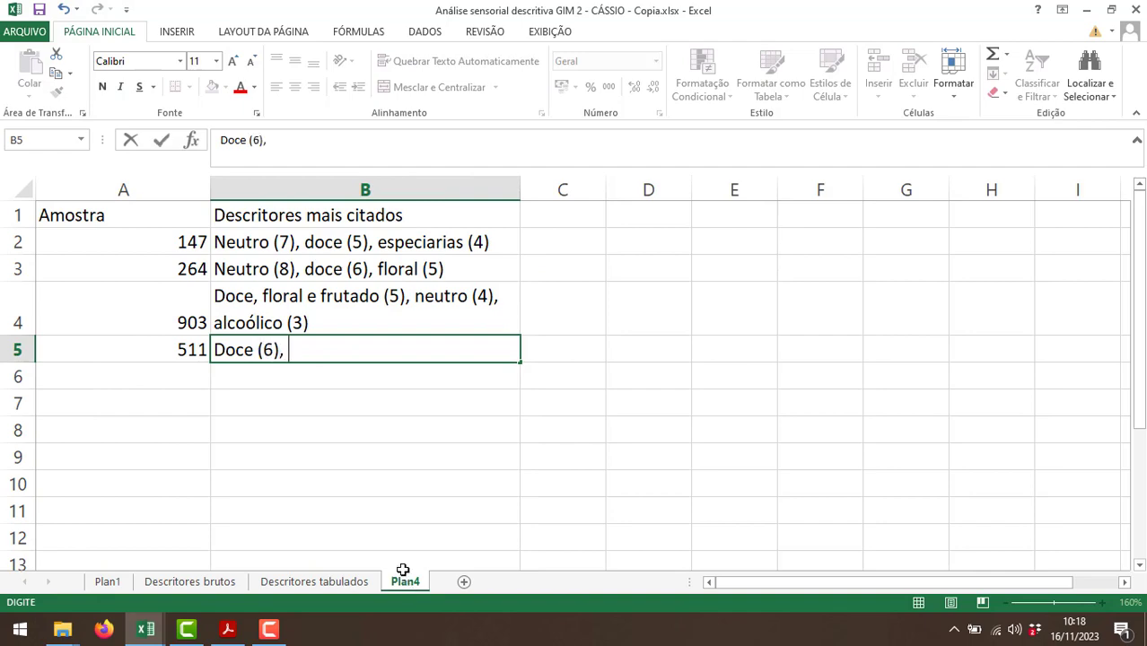
Check the second most cited descriptor for sample 511 and append "frutado (4)," to B5 of Plan4.
click(353, 583)
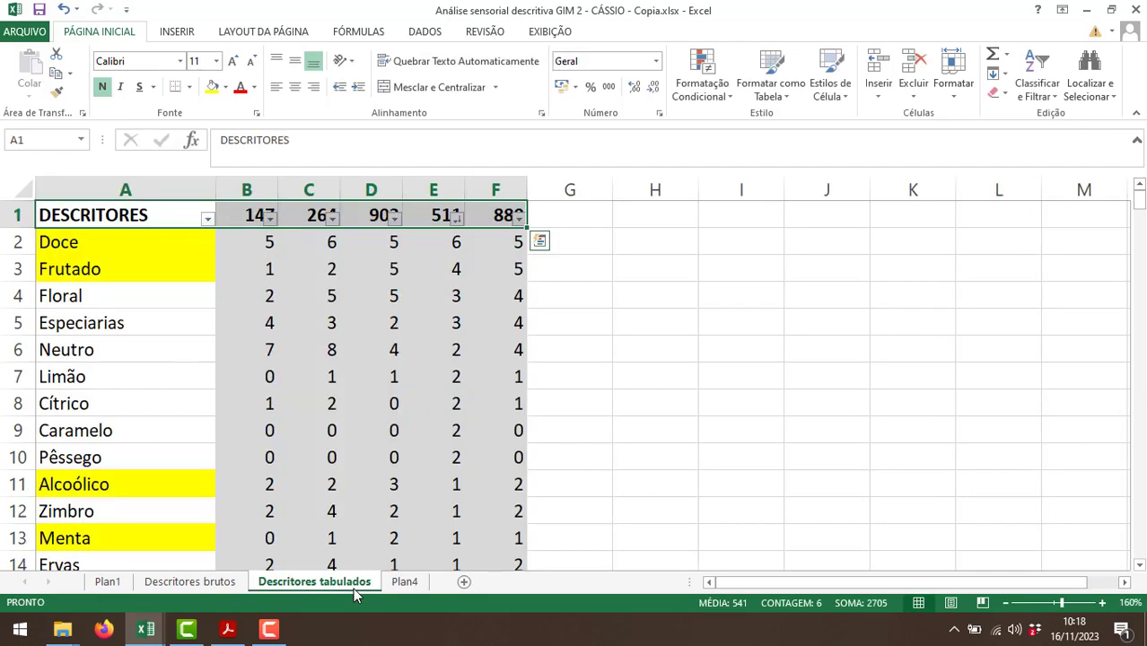
click(406, 584)
double_click(322, 350)
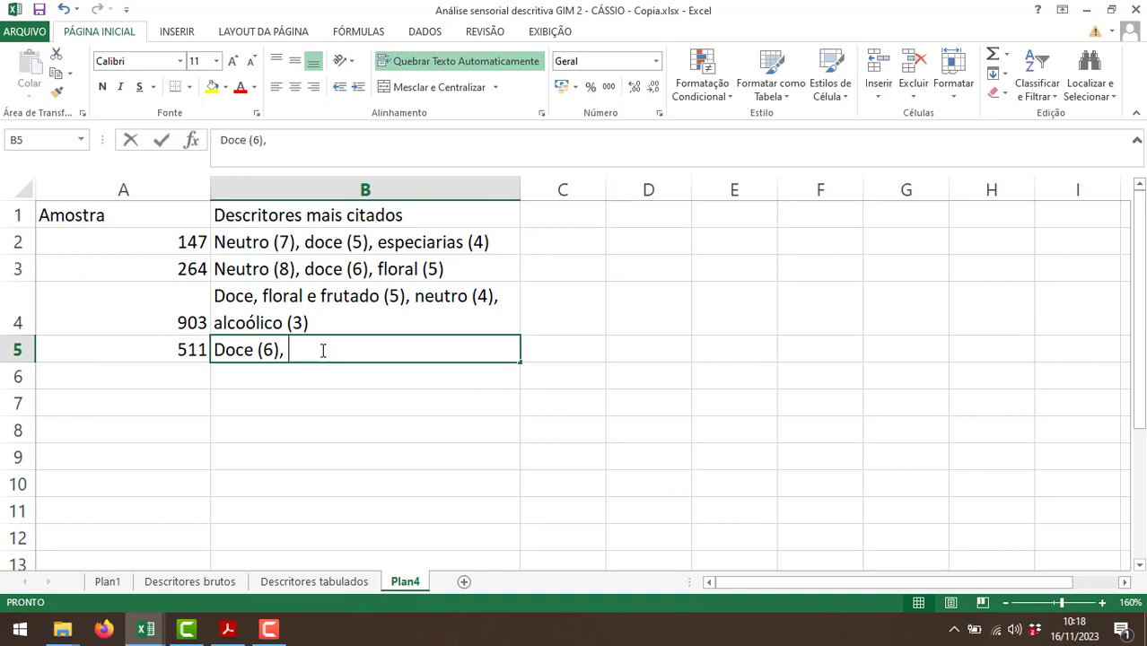
text(frutado ()
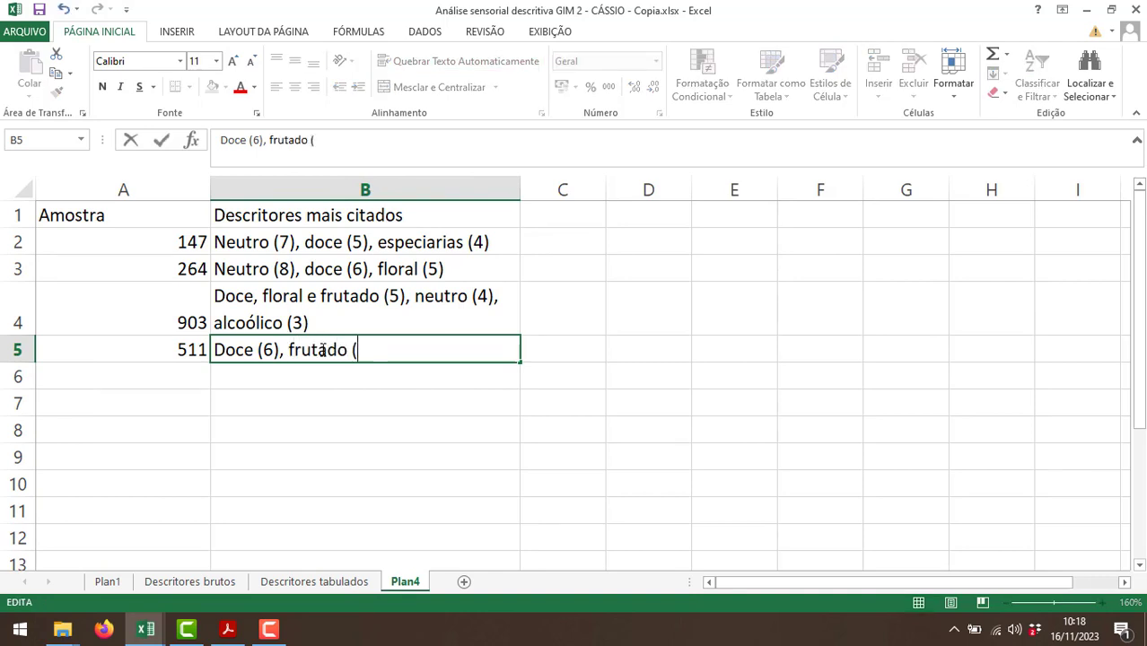
text(4),)
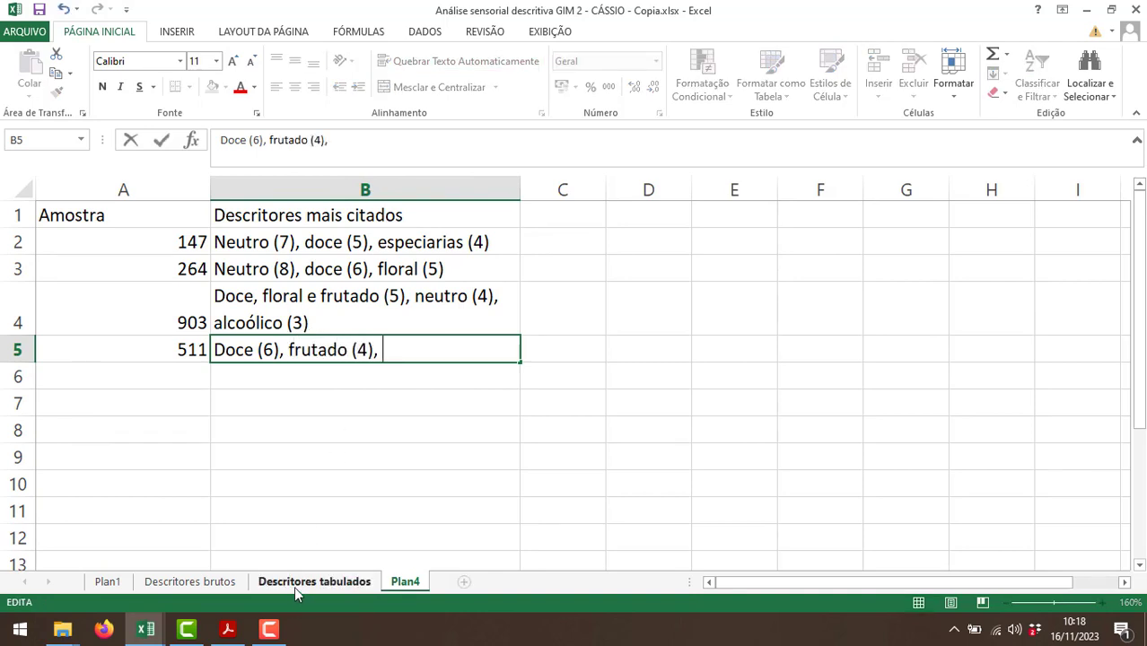
Check the descriptors following frutado for sample 511 and complete B5 of Plan4 with "floral e especiarias (3)".
click(296, 584)
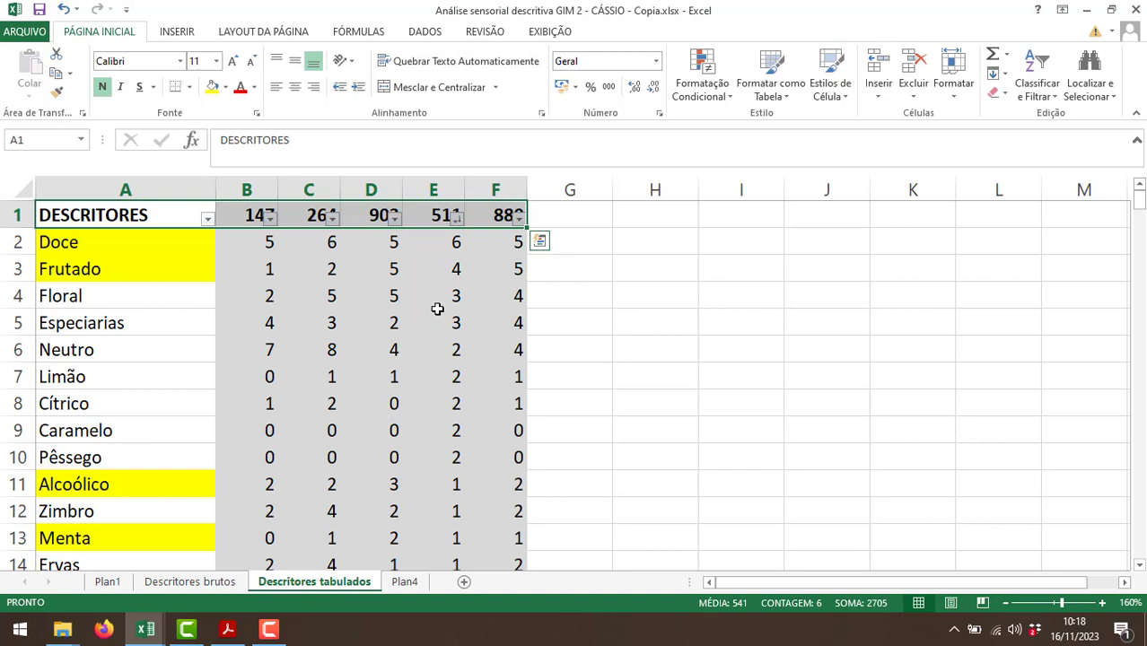
click(405, 582)
double_click(408, 351)
text(fl)
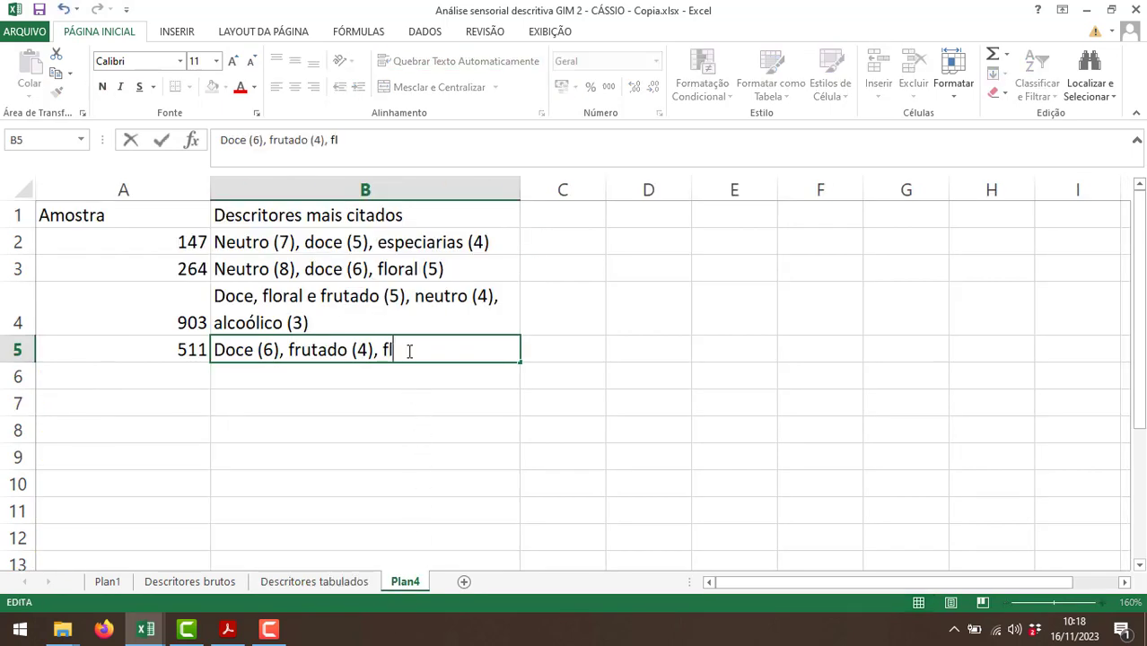
text(oral e especiarias (3))
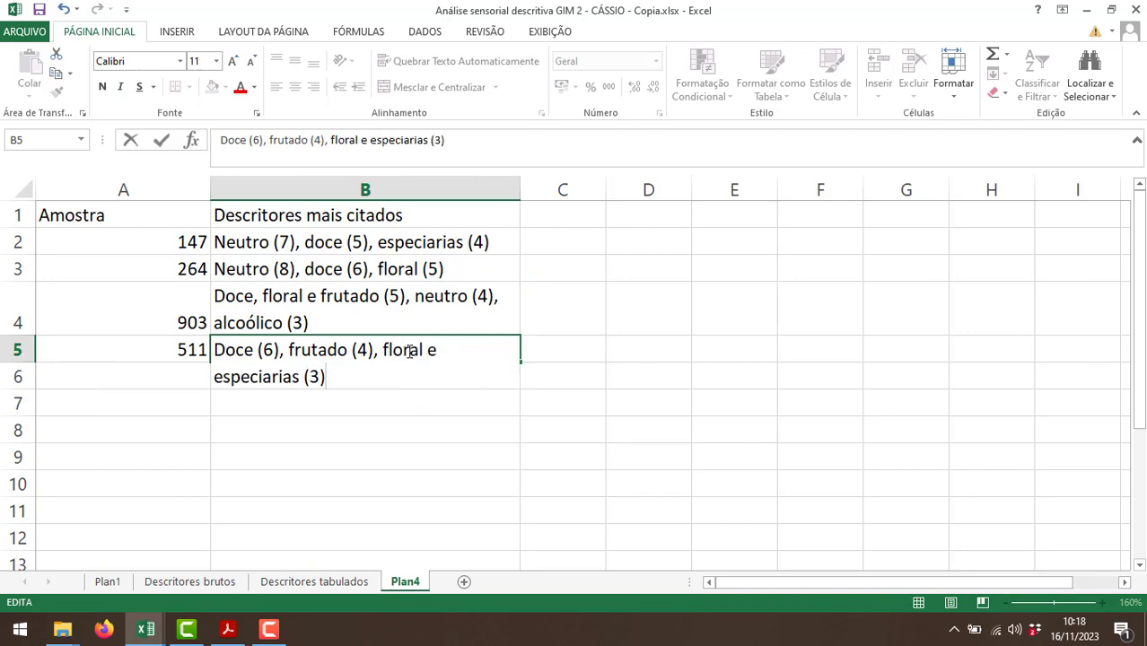
key(Return)
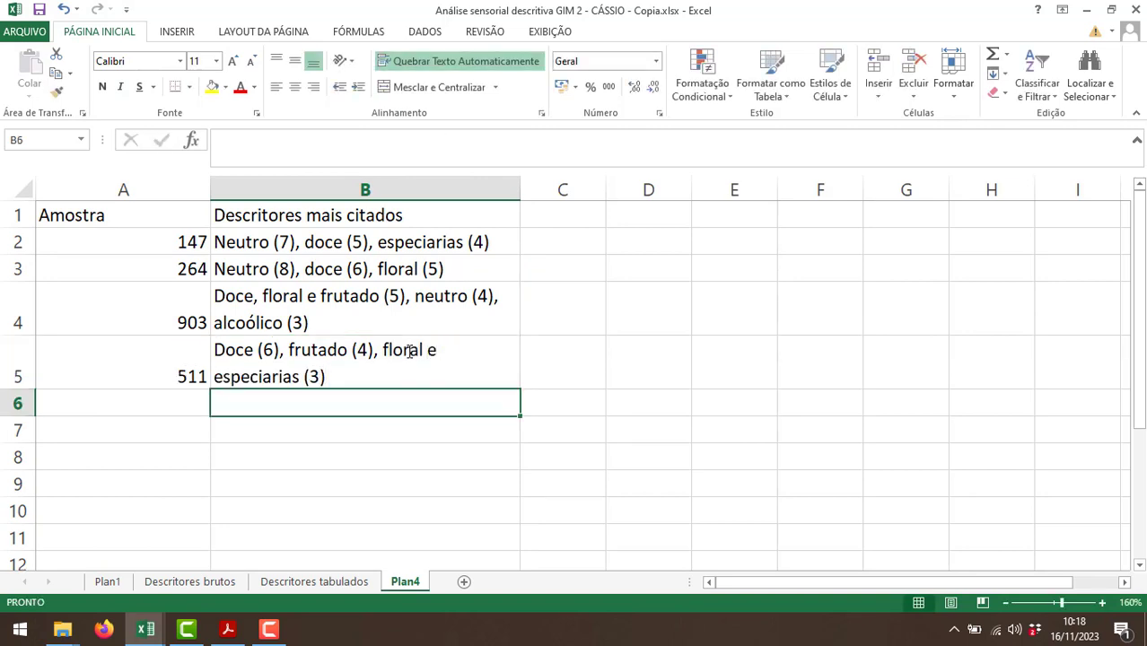
Sort the table on the Descritores tabulados sheet by the sample 880 column from largest to smallest.
click(314, 582)
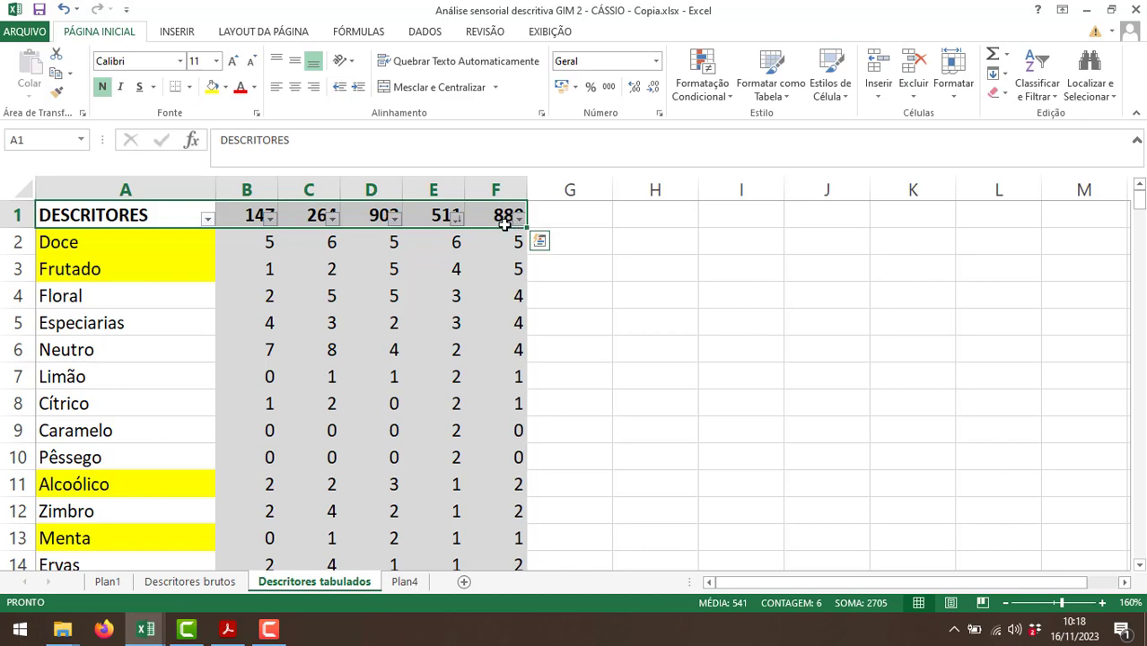
click(518, 216)
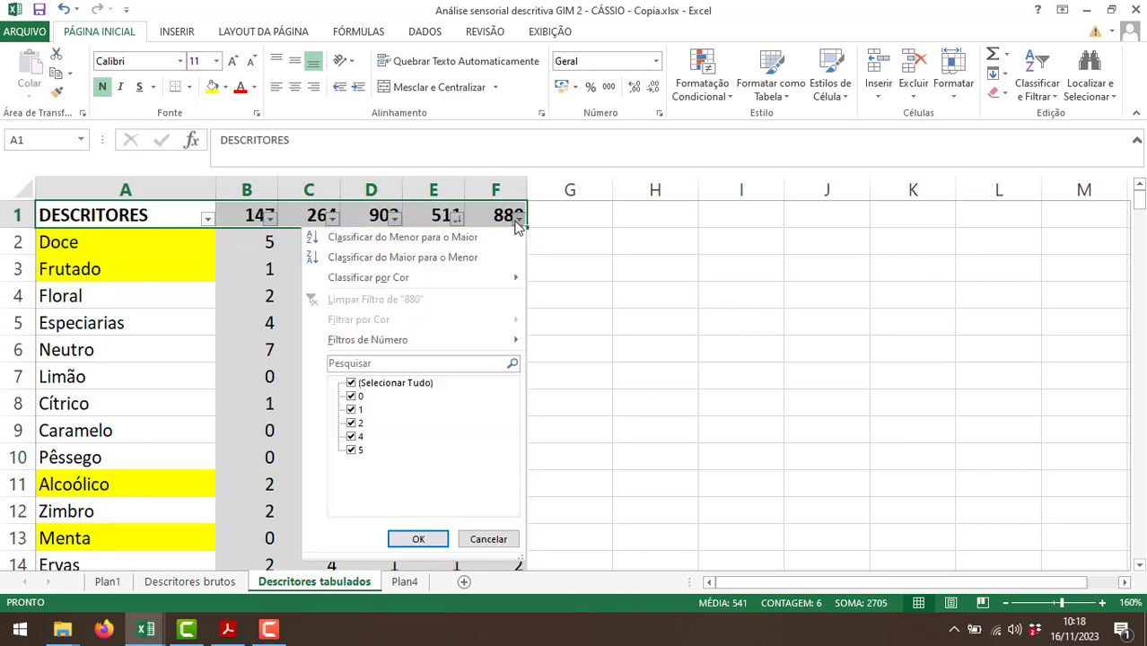
click(413, 260)
Enter sample 880 in A6 of Plan4, check its most cited descriptors, and start B6 with "Doce e frutado (5),".
click(405, 581)
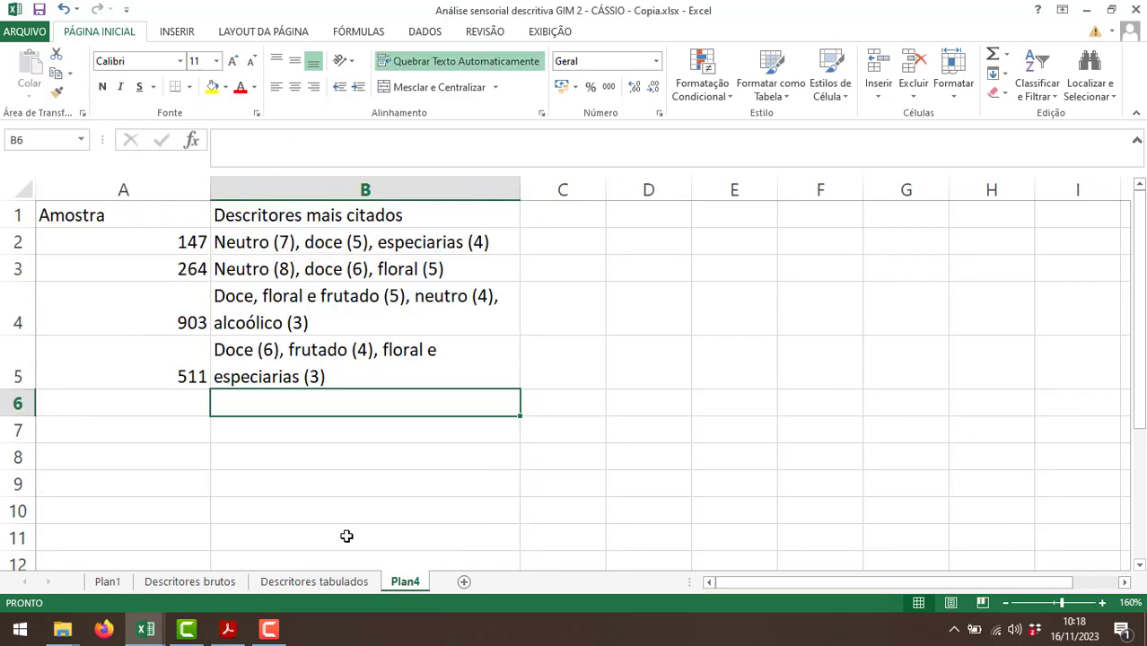
click(186, 408)
text(88)
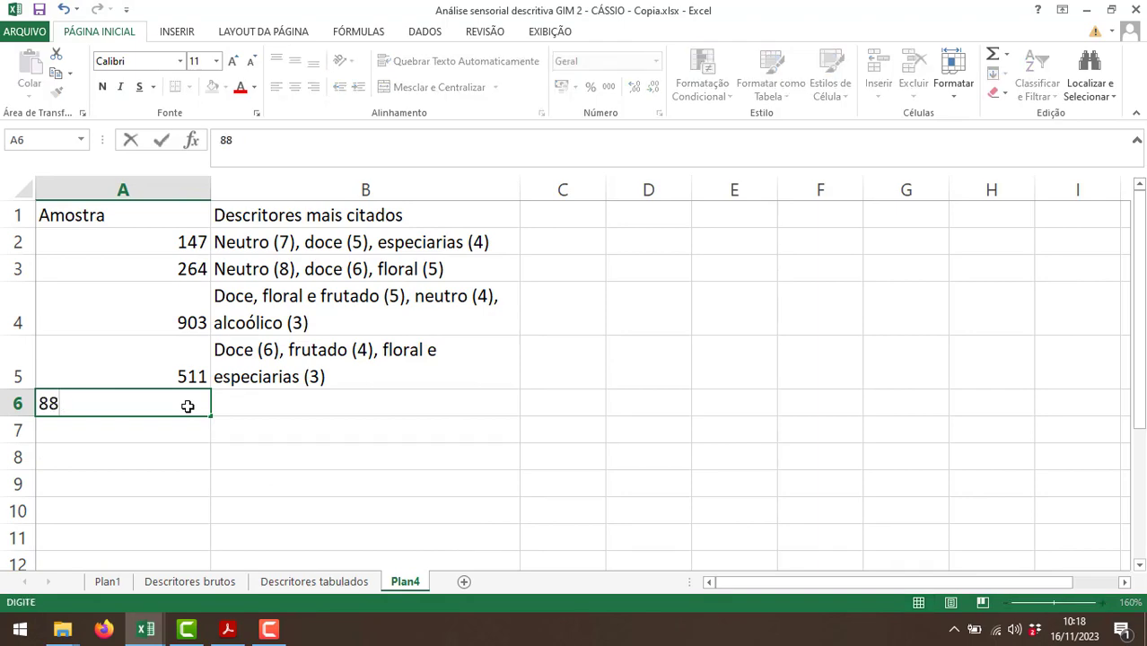
text(0)
key(Tab)
click(310, 582)
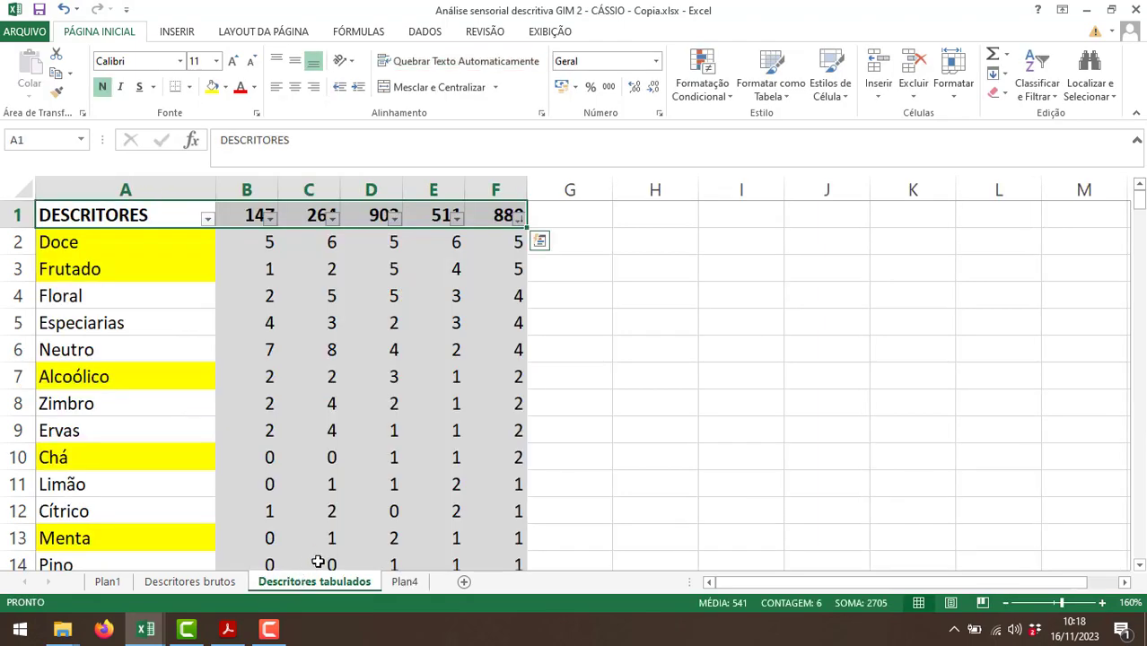
click(405, 581)
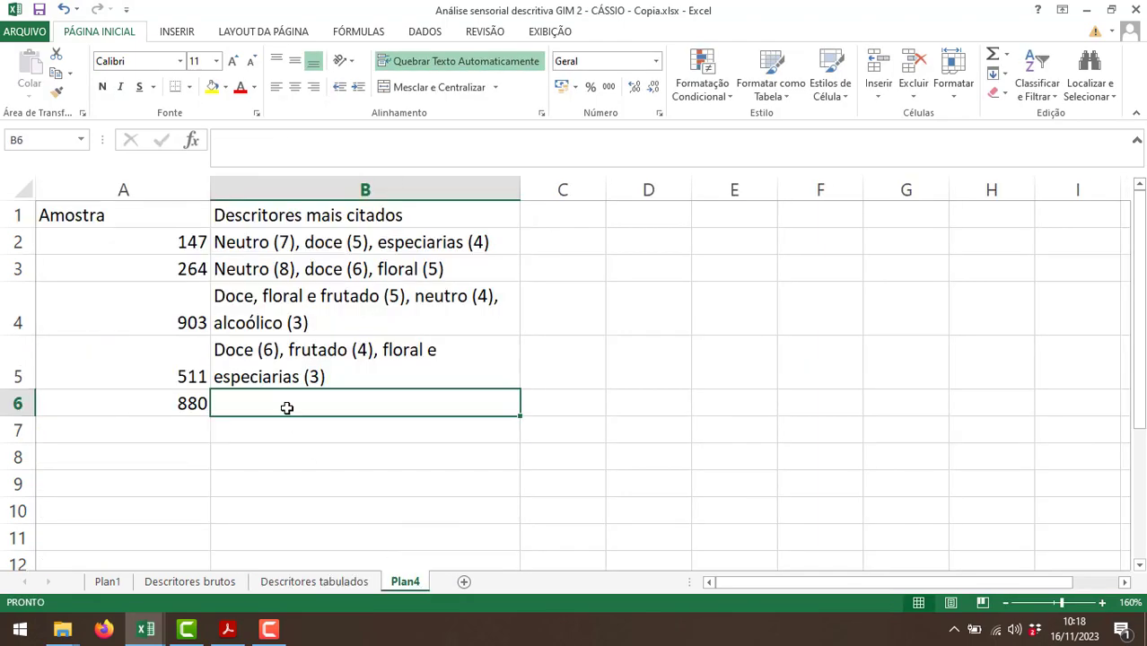
text(Doce e f)
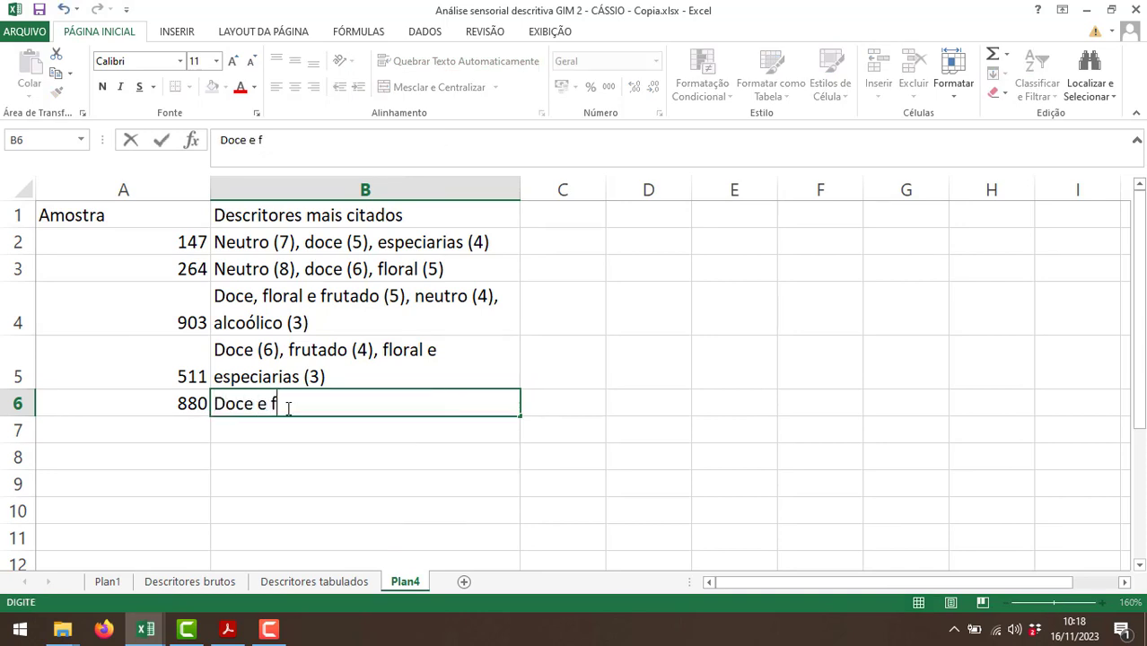
text(rutado (5),)
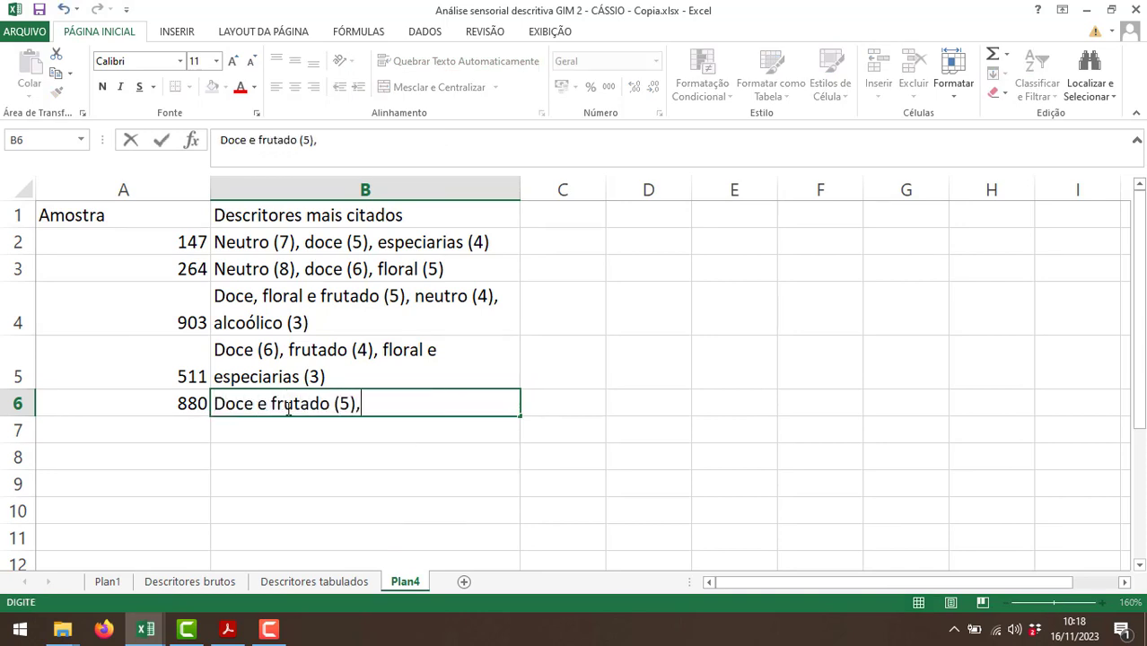
Check the next most cited descriptors for sample 880 and append "floral, especiarias e neutro (4)," to B6 of Plan4.
click(299, 584)
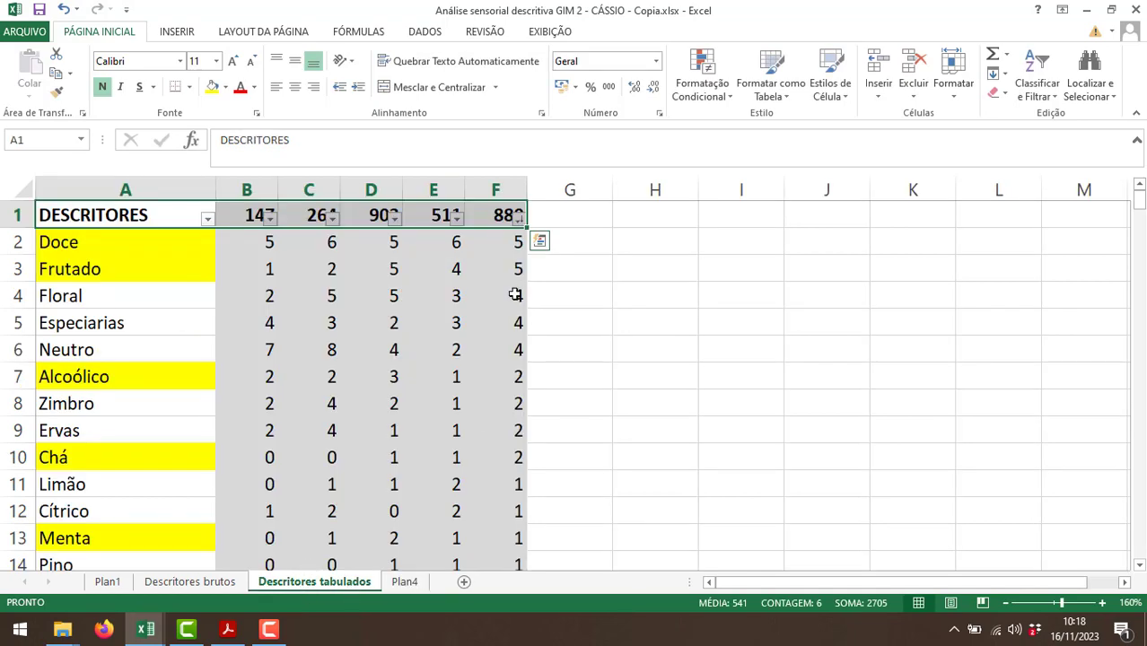
click(405, 582)
double_click(379, 402)
text(f)
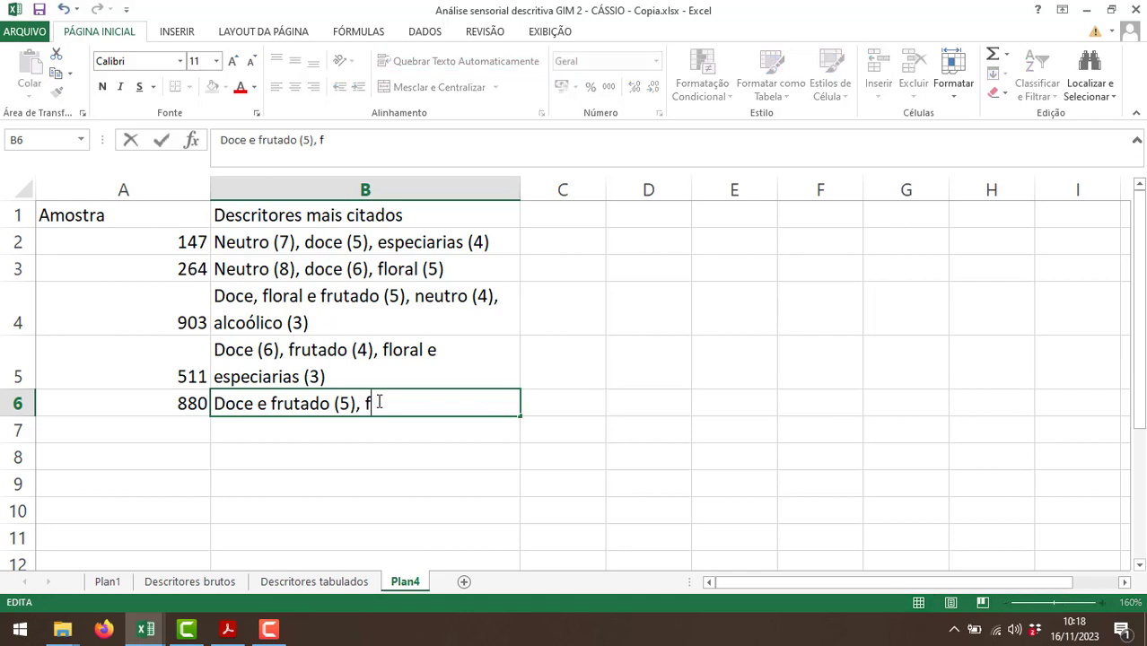
text(loral, especi)
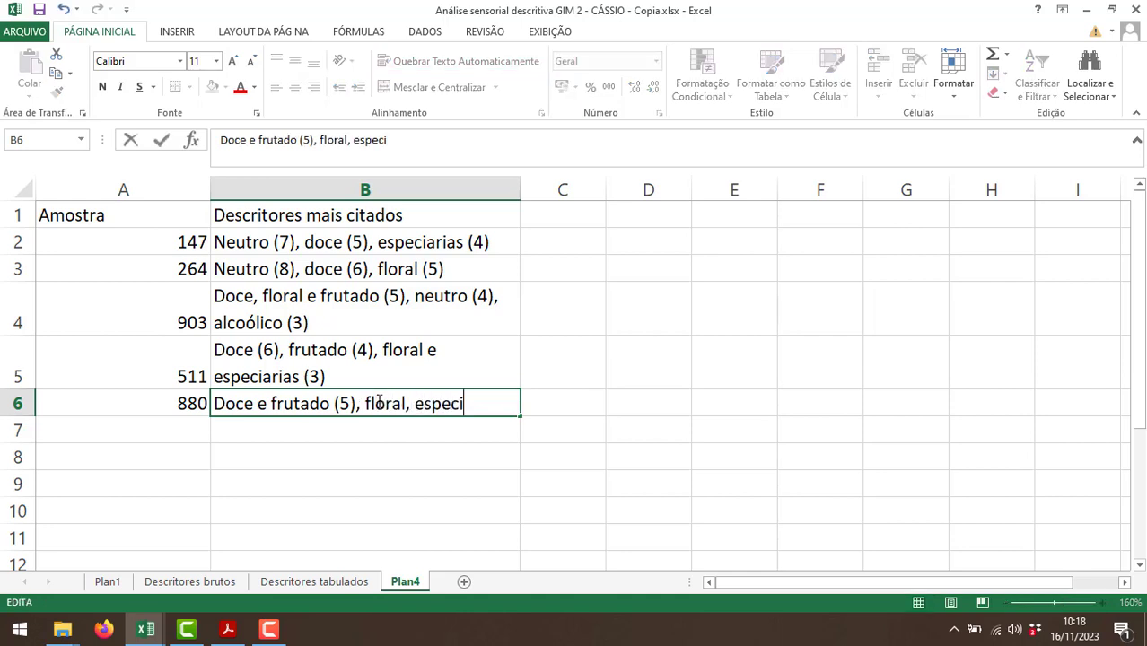
text(arias e neutro (4))
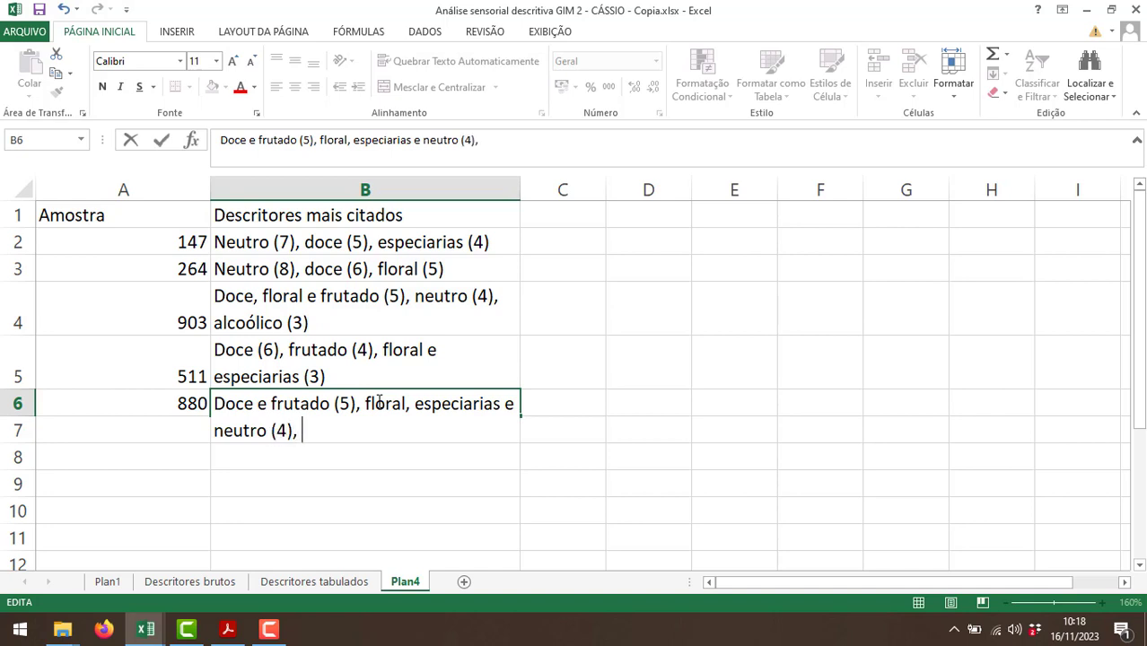
text(,)
Check which descriptors were cited twice for sample 880 and complete B6 of Plan4 with "alcoólico, zimbro, ervas e chá (2)".
click(319, 581)
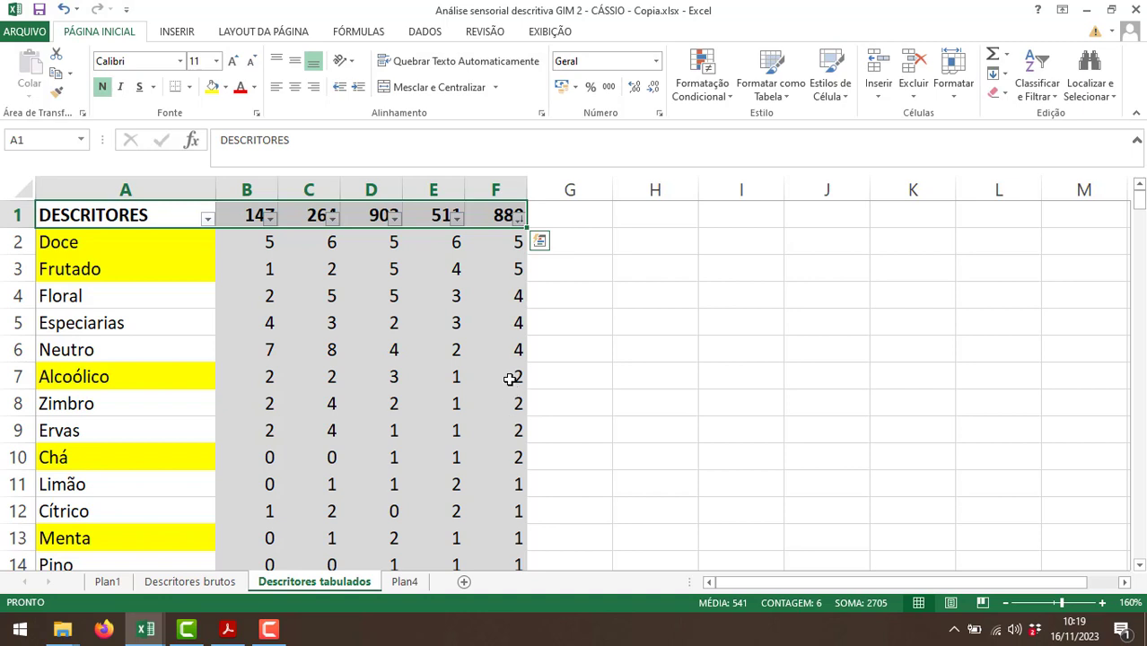
drag(509, 378, 513, 451)
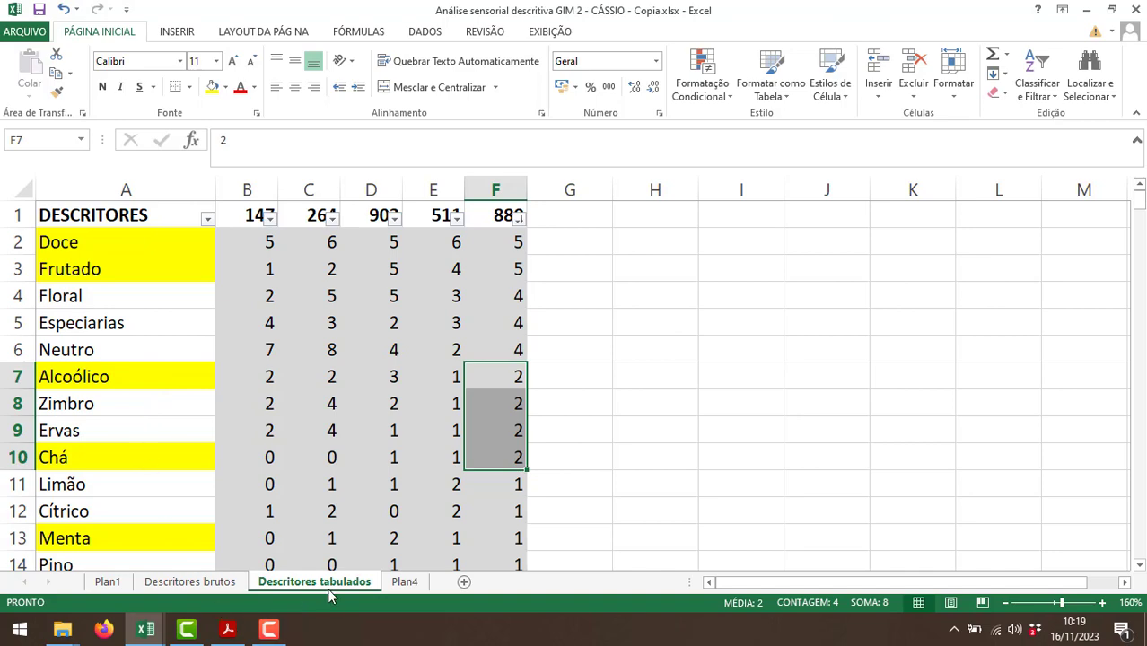
click(403, 584)
double_click(350, 434)
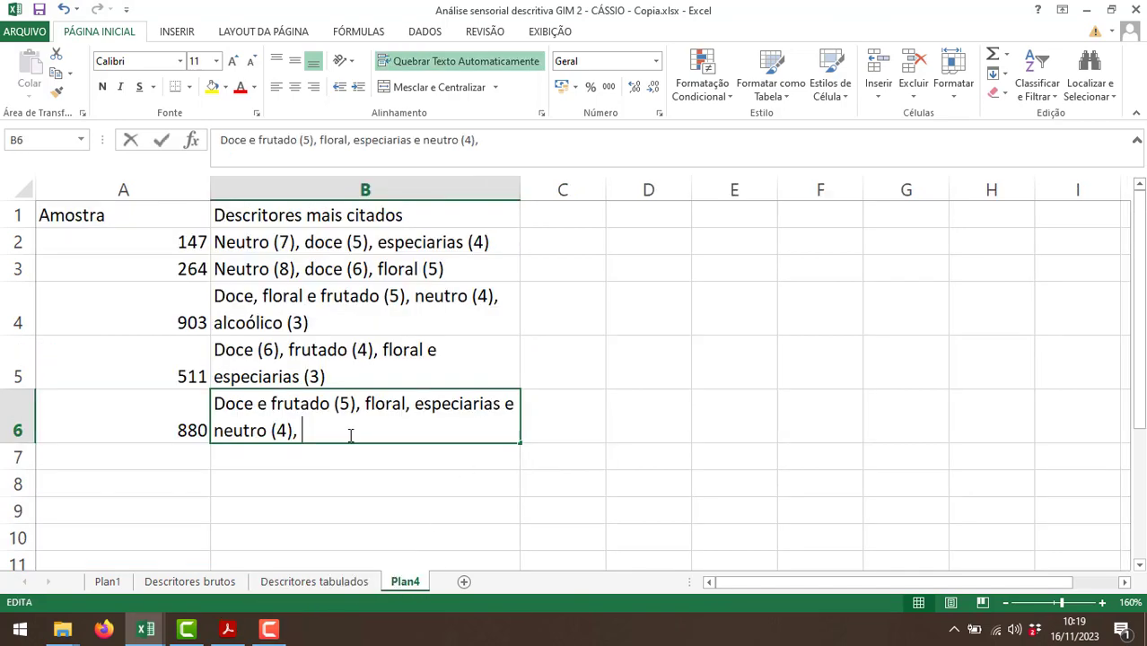
text(alcoólico, )
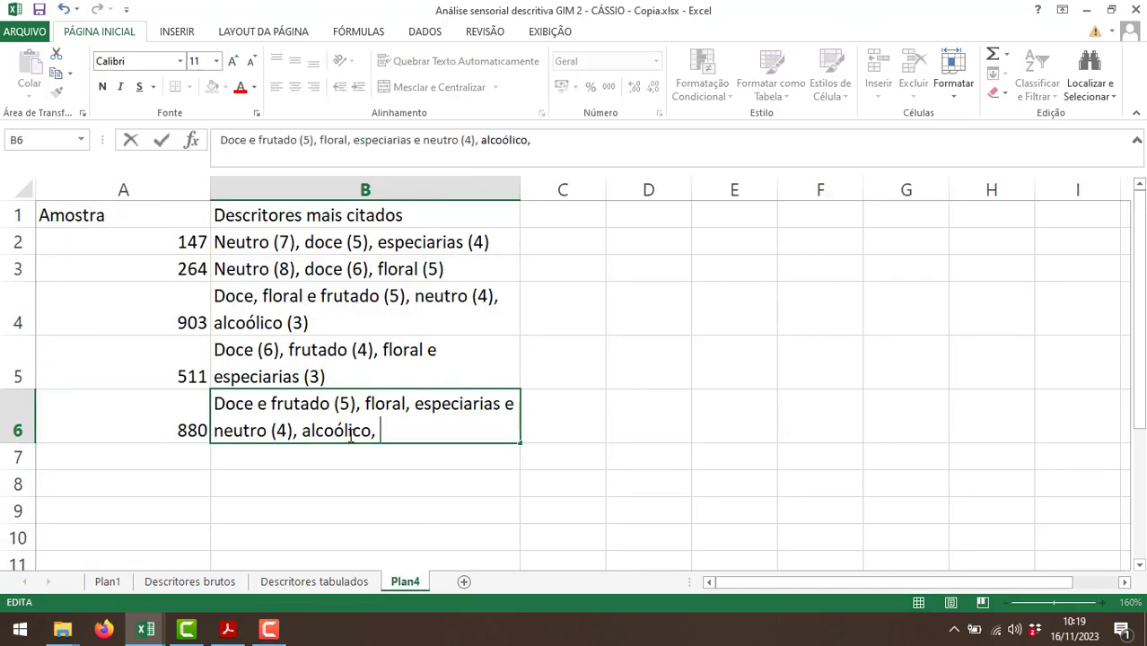
text(zimbro, )
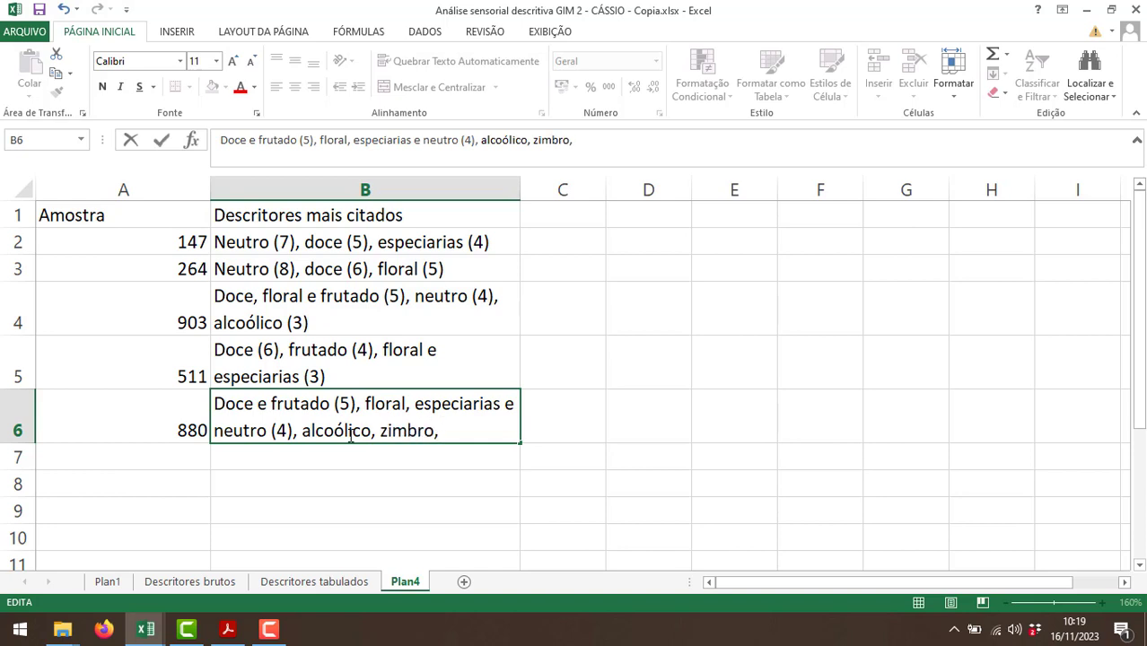
text(ervas e chá)
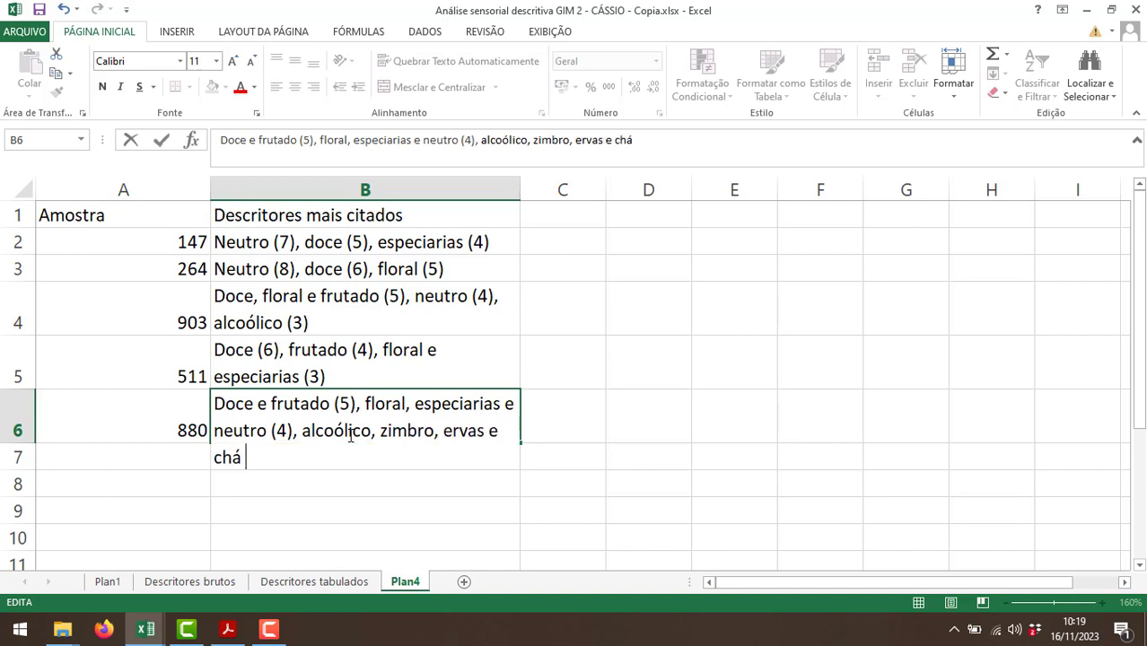
text( (2)
key(Return)
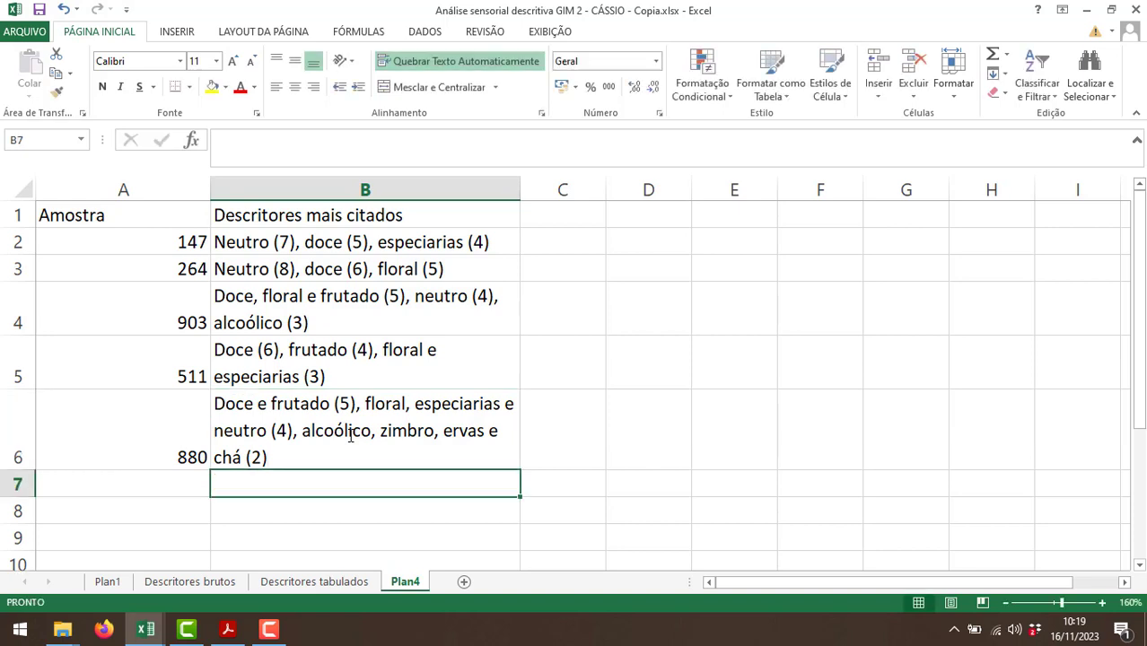
click(528, 422)
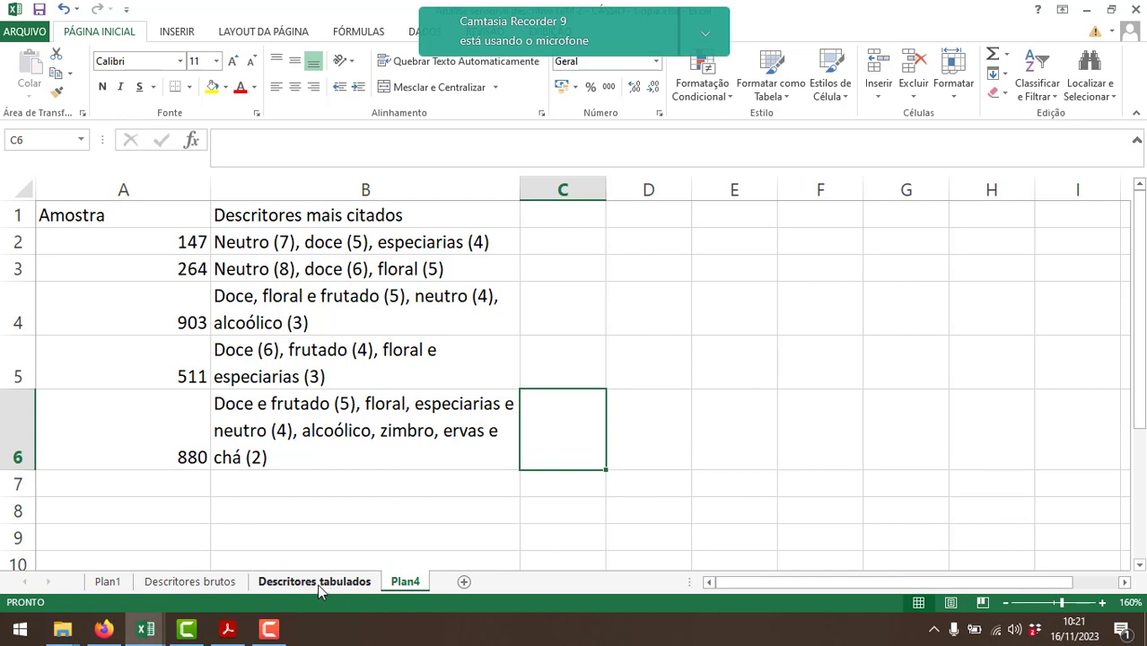
Sort the table on the Descritores tabulados sheet alphabetically from A to Z by the DESCRITORES column.
click(317, 582)
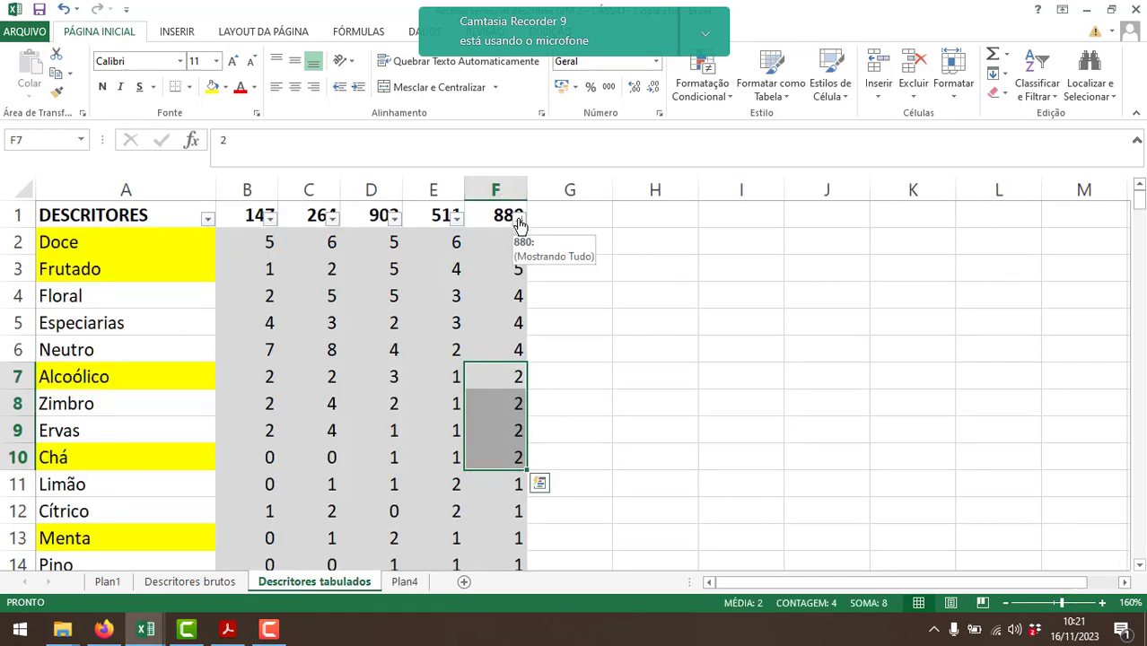
click(207, 219)
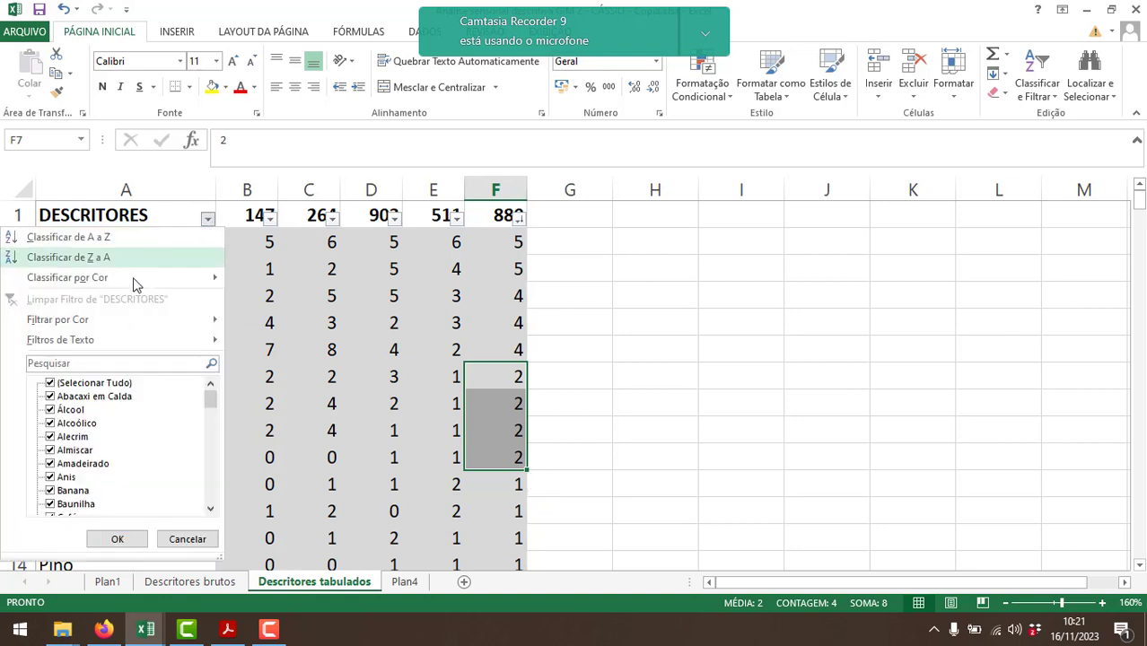
click(97, 237)
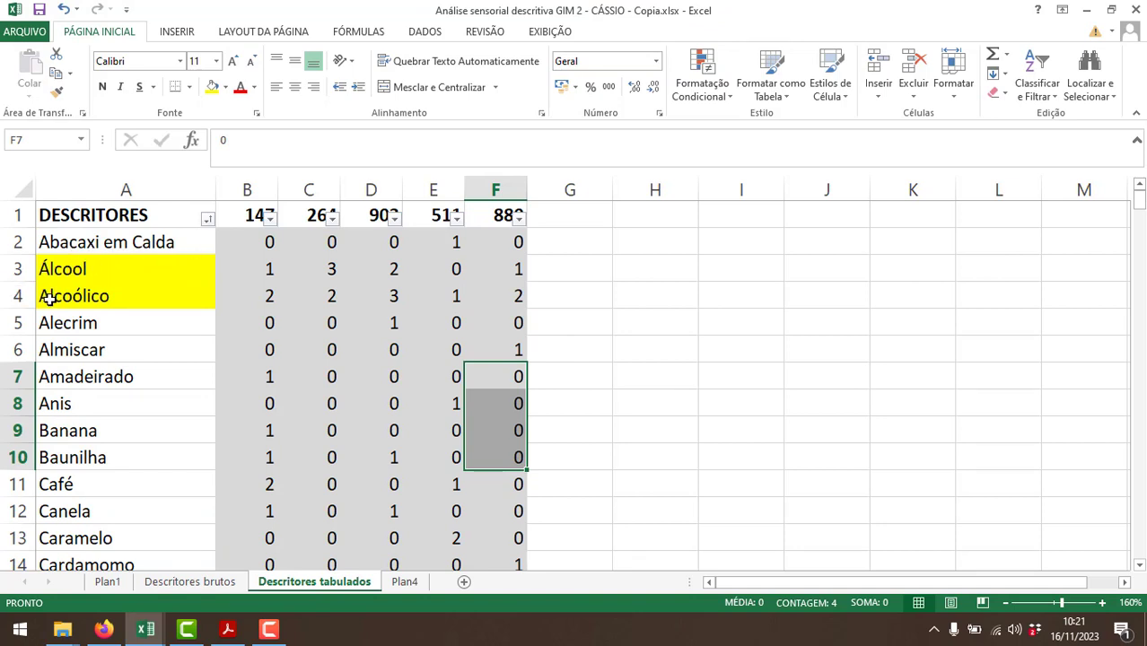
Insert a blank column before the DESCRITORES column and widen it.
click(108, 191)
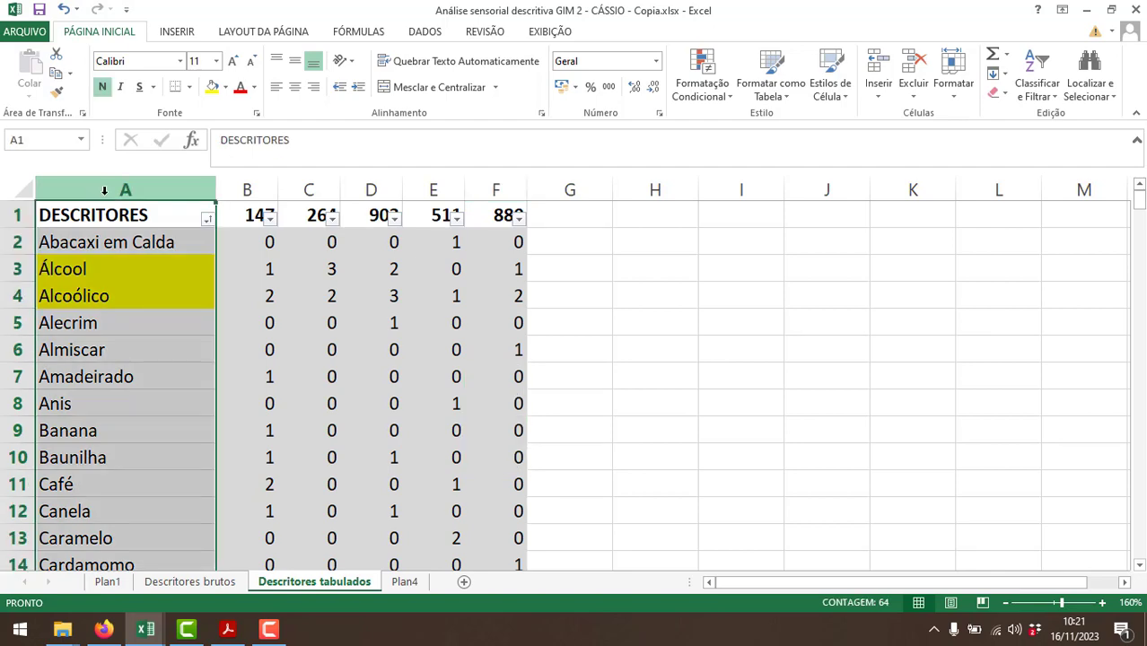
right_click(106, 192)
click(146, 312)
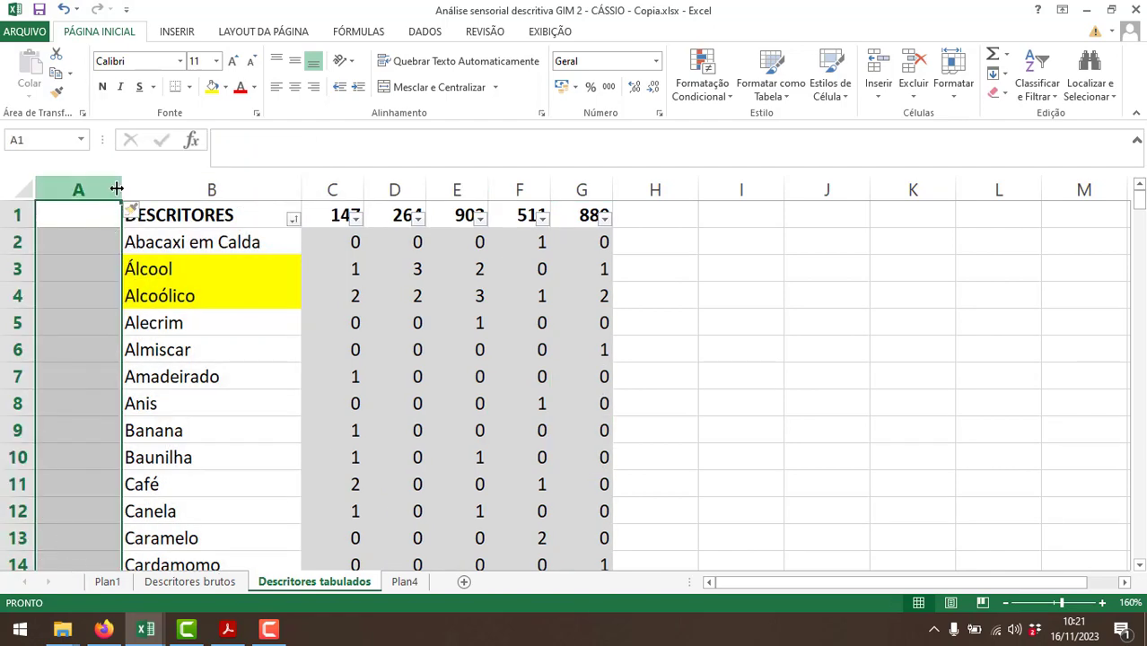
drag(122, 188, 166, 185)
Enter the header "FAMÍLIAS" in A1 of the new column.
click(139, 209)
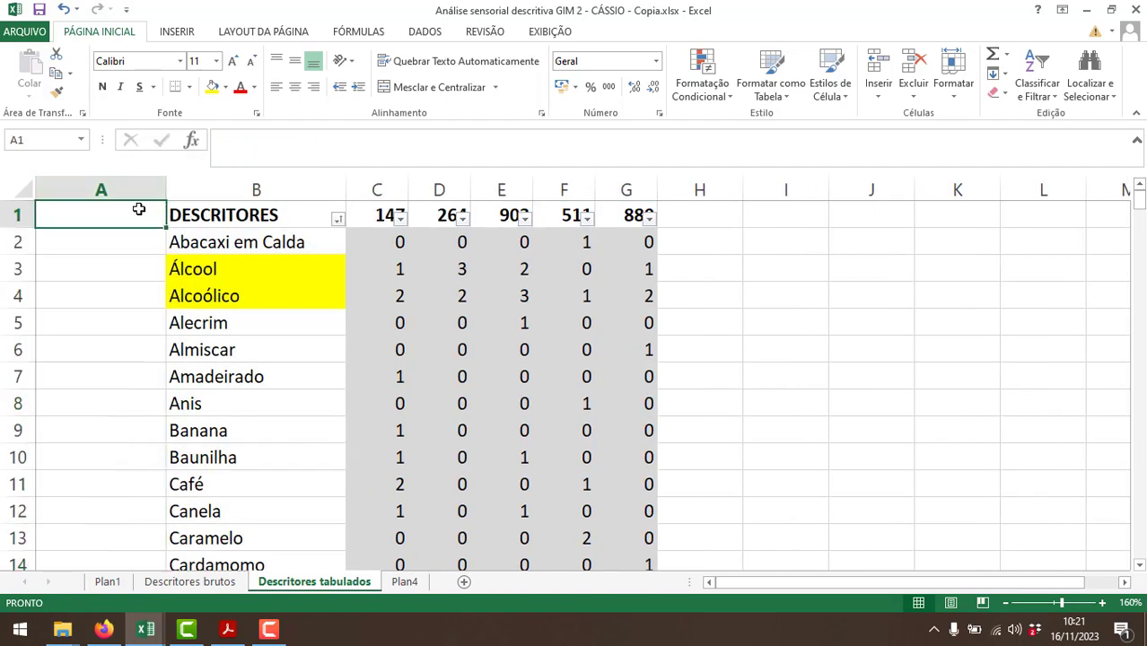
text(FAMÍL)
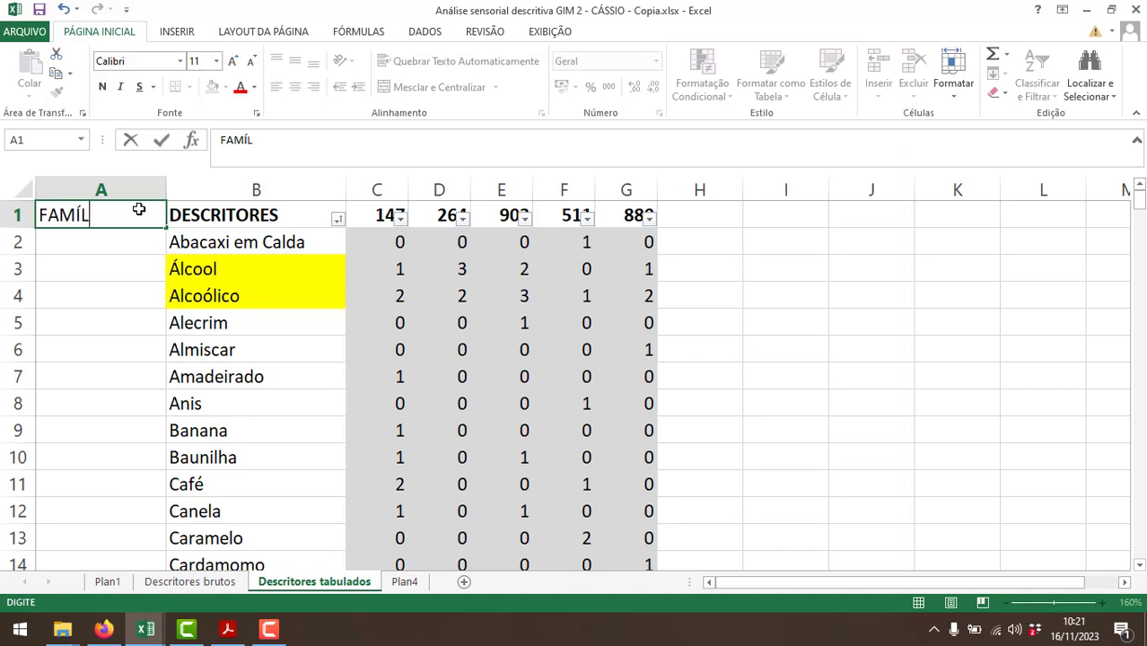
text(IAS)
key(Return)
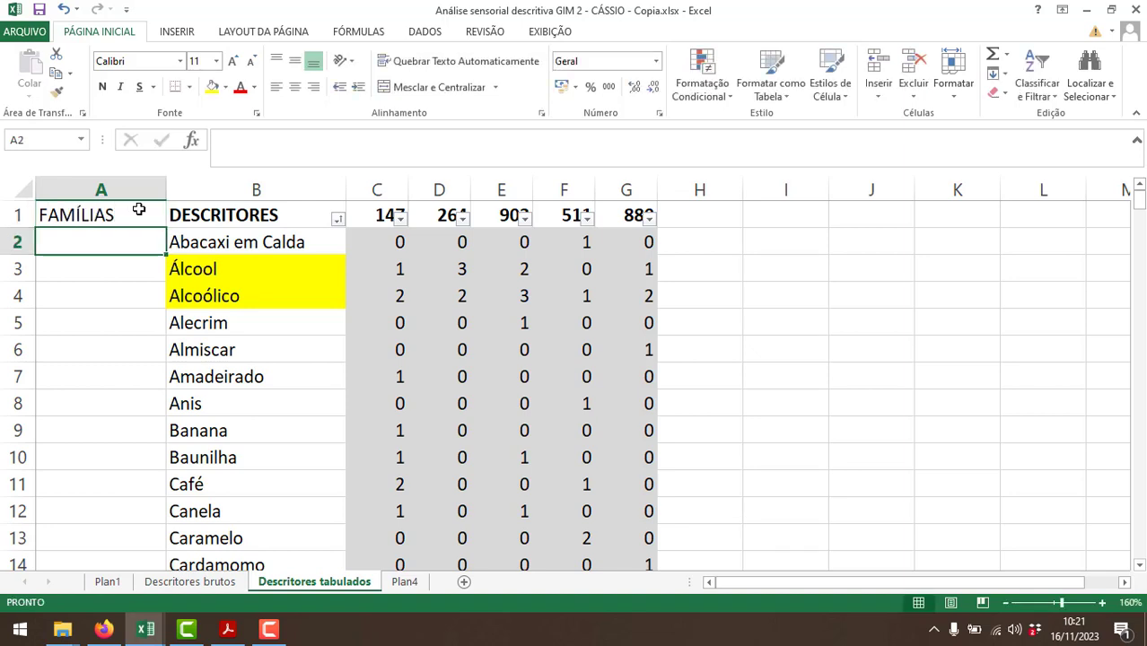
Assign families to the descriptors in rows 2 to 5 by entering Doce, Álcool, Álcool and Ervas in A2:A5.
text(D)
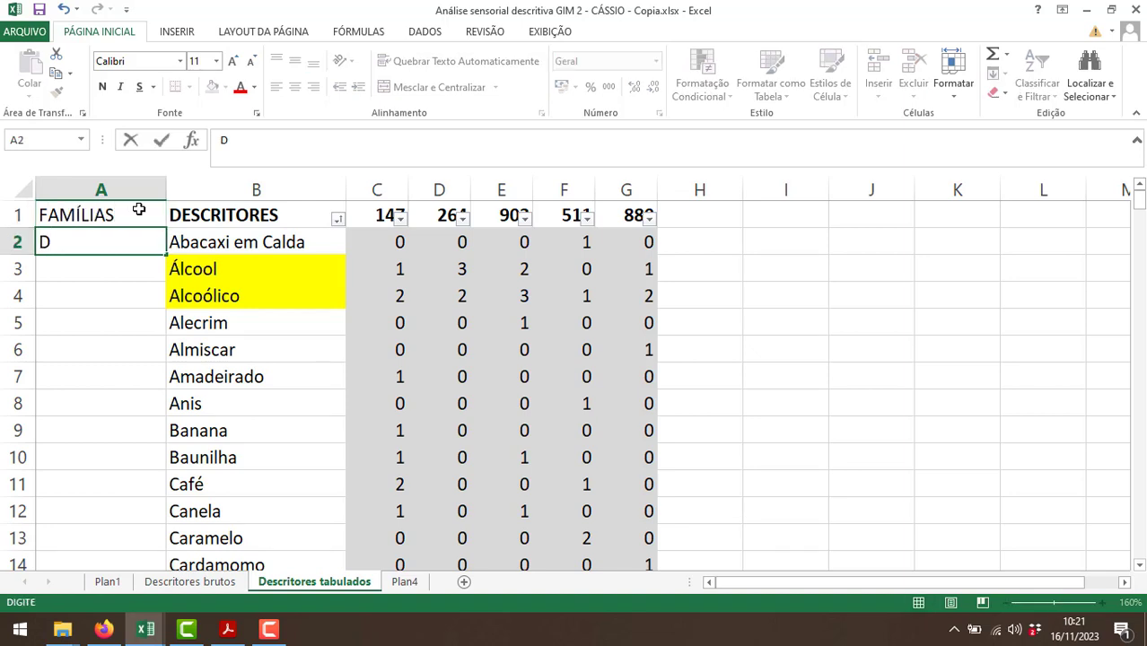
text(oce)
key(Return)
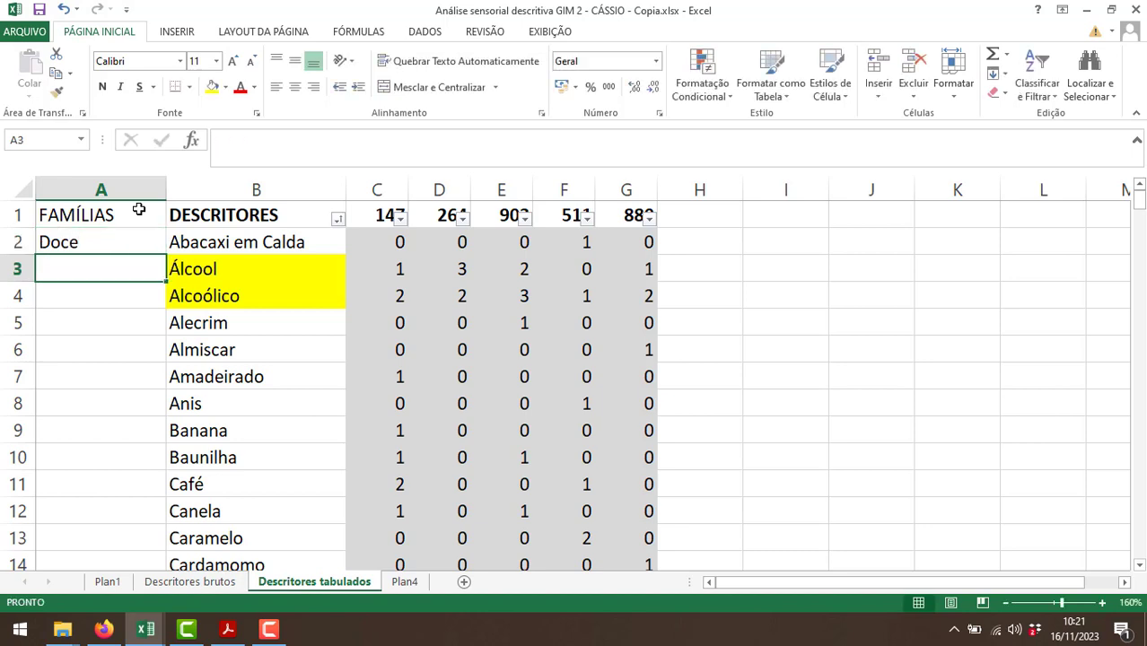
text(Álco)
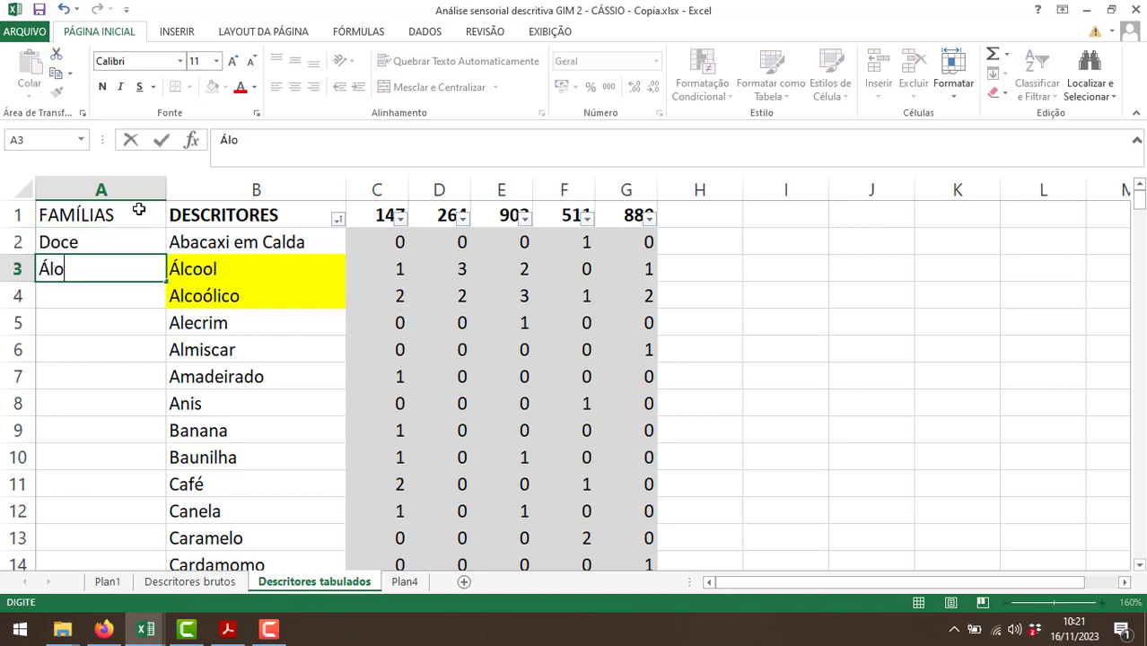
key(BackSpace)
text(cool)
key(Return)
text(Álcool)
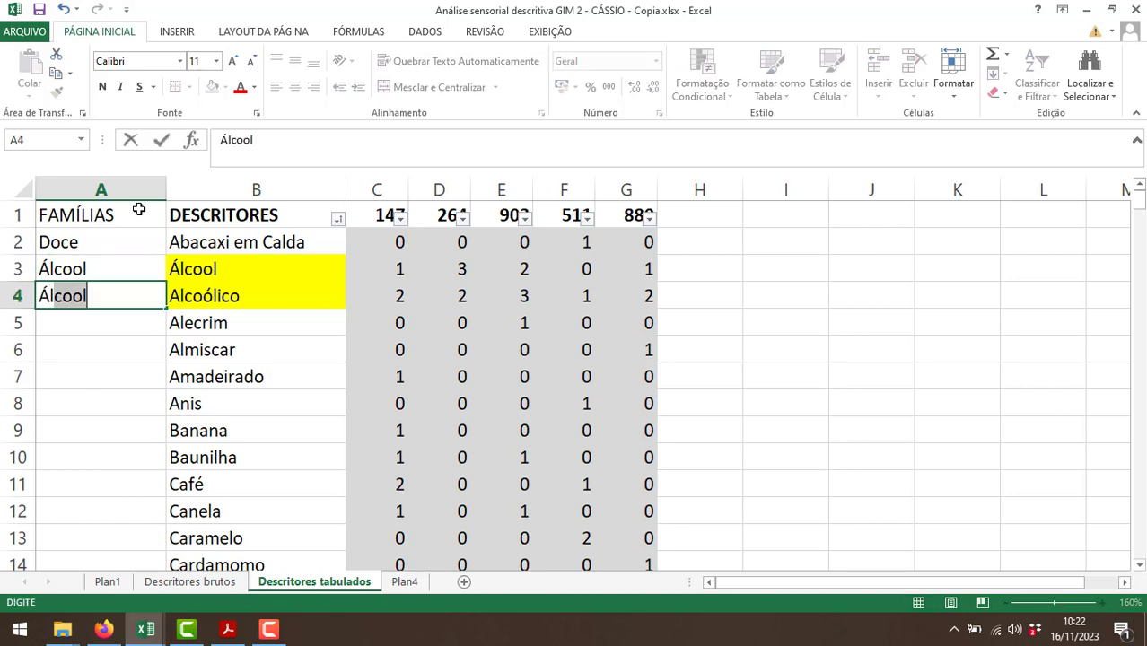
key(Return)
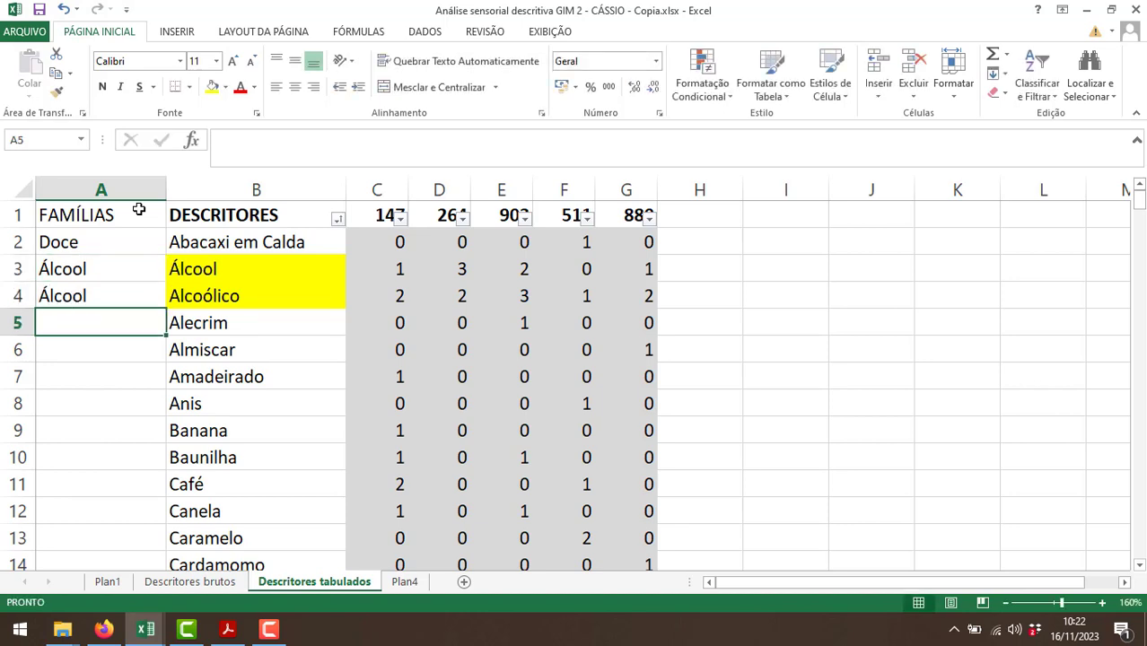
text(Ervas)
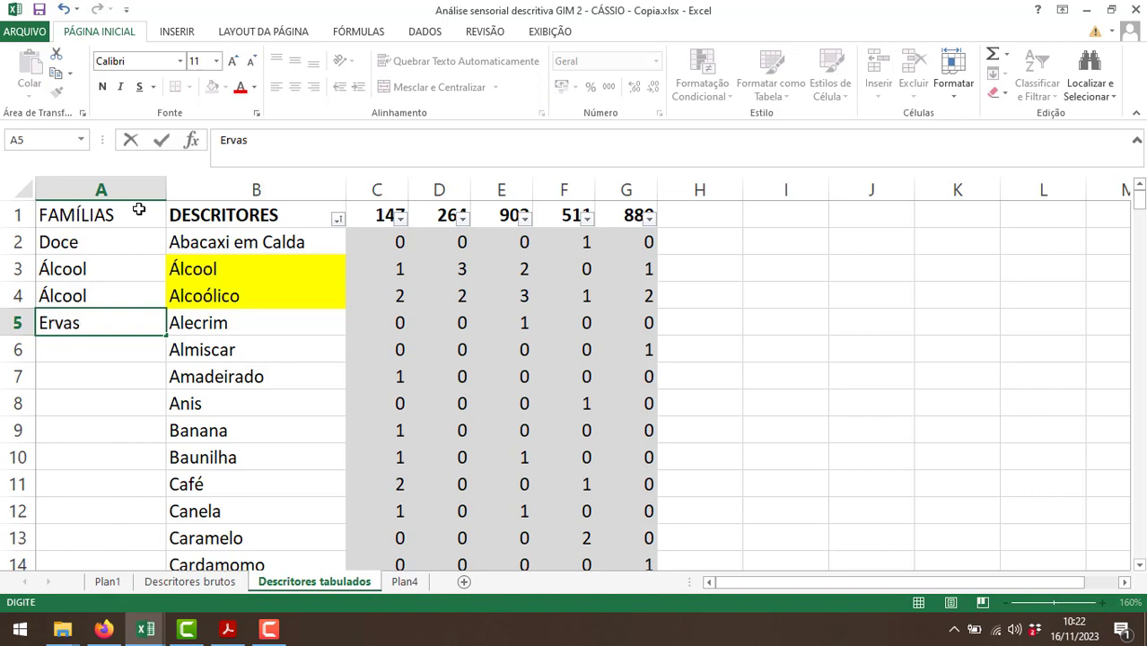
key(Return)
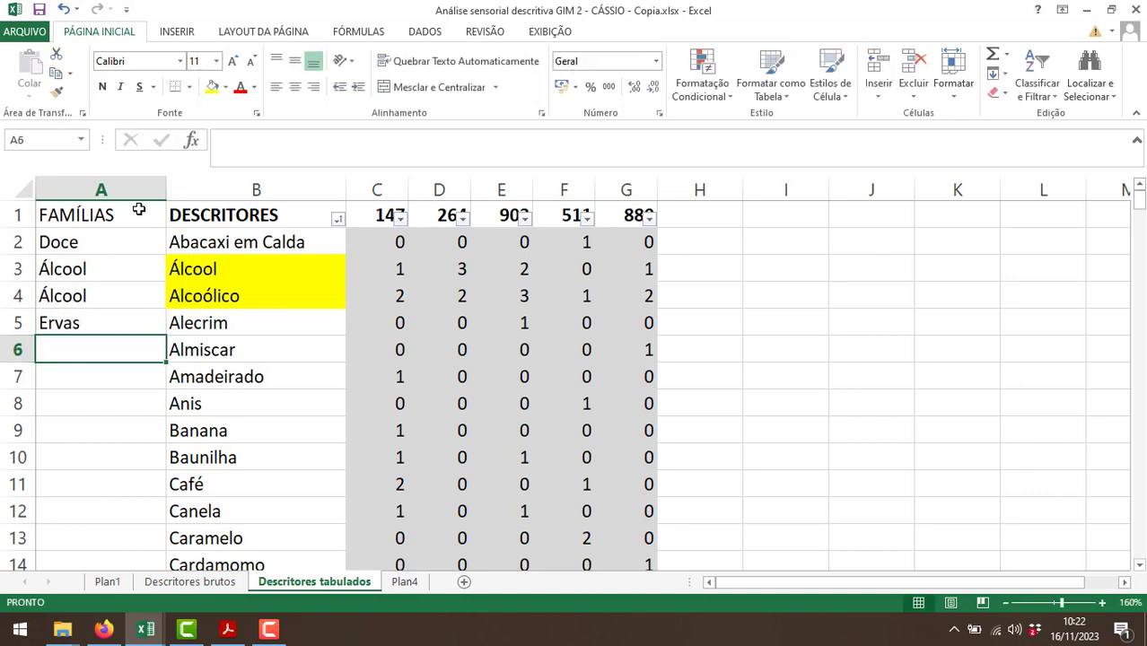
Copy the descriptor "Almiscar" from B6 and search for it on the web in Firefox.
click(188, 352)
click(224, 140)
double_click(221, 141)
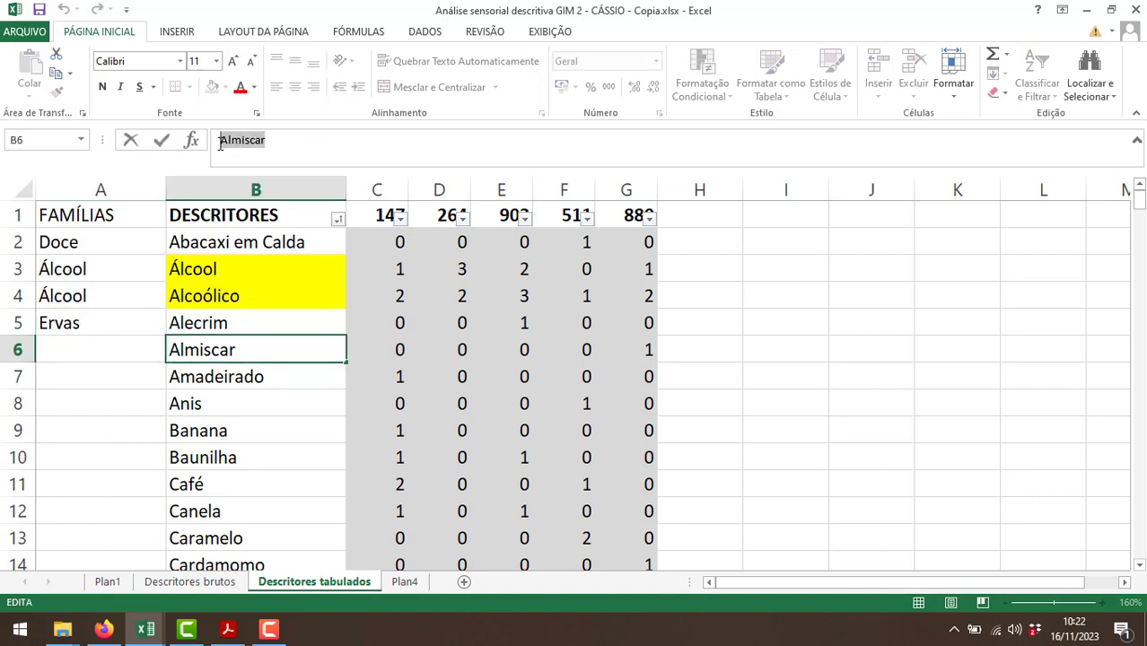
key(ctrl+c)
click(103, 629)
key(ctrl+v)
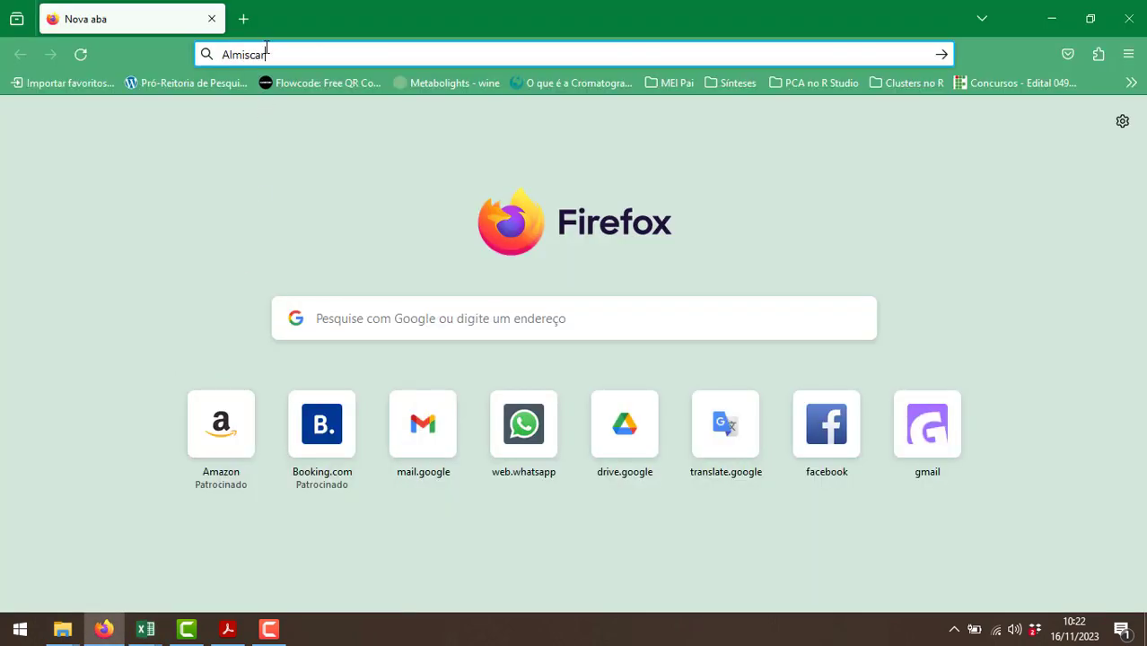
key(Return)
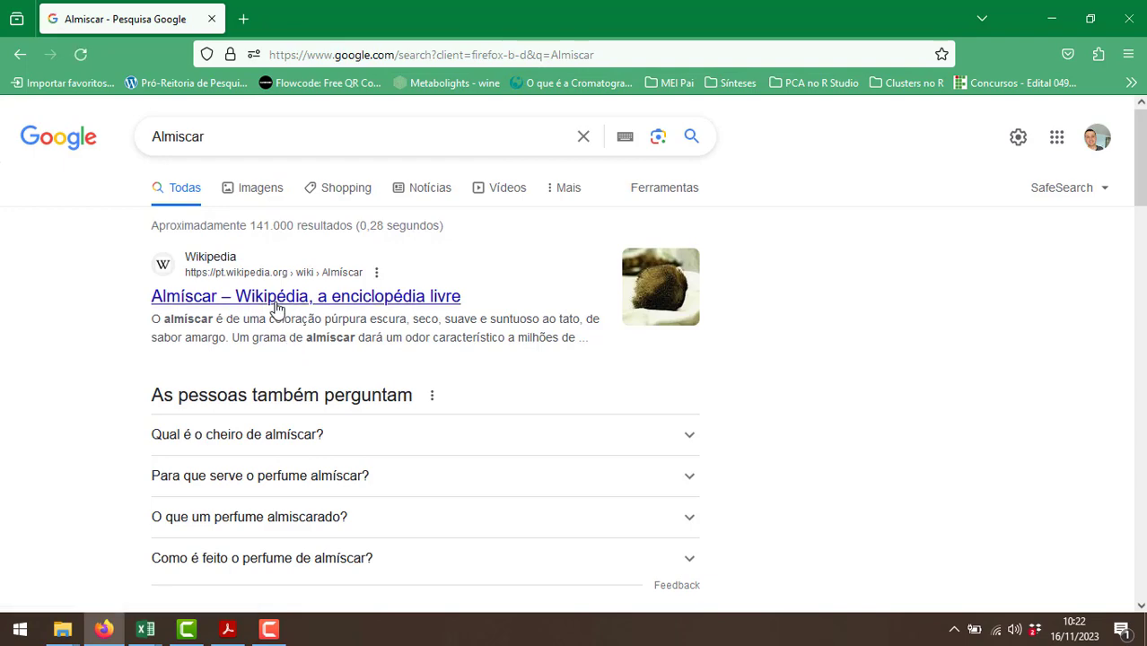
Look through the image results for Almiscar to see what kind of material it is.
click(266, 194)
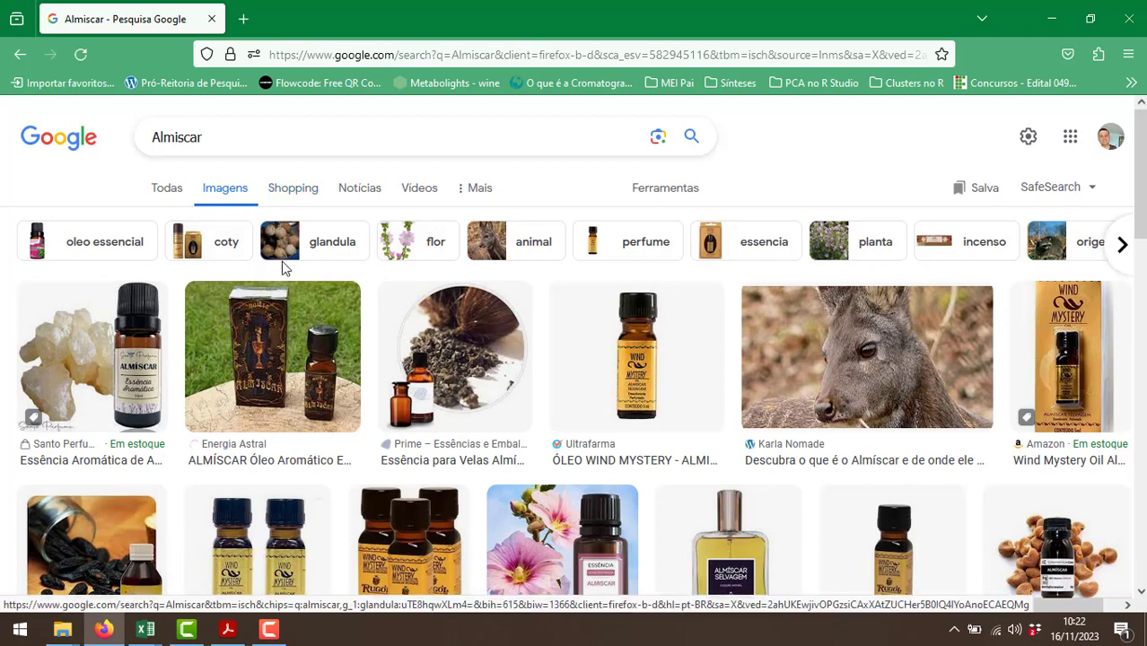
scroll(305, 372, down, 2)
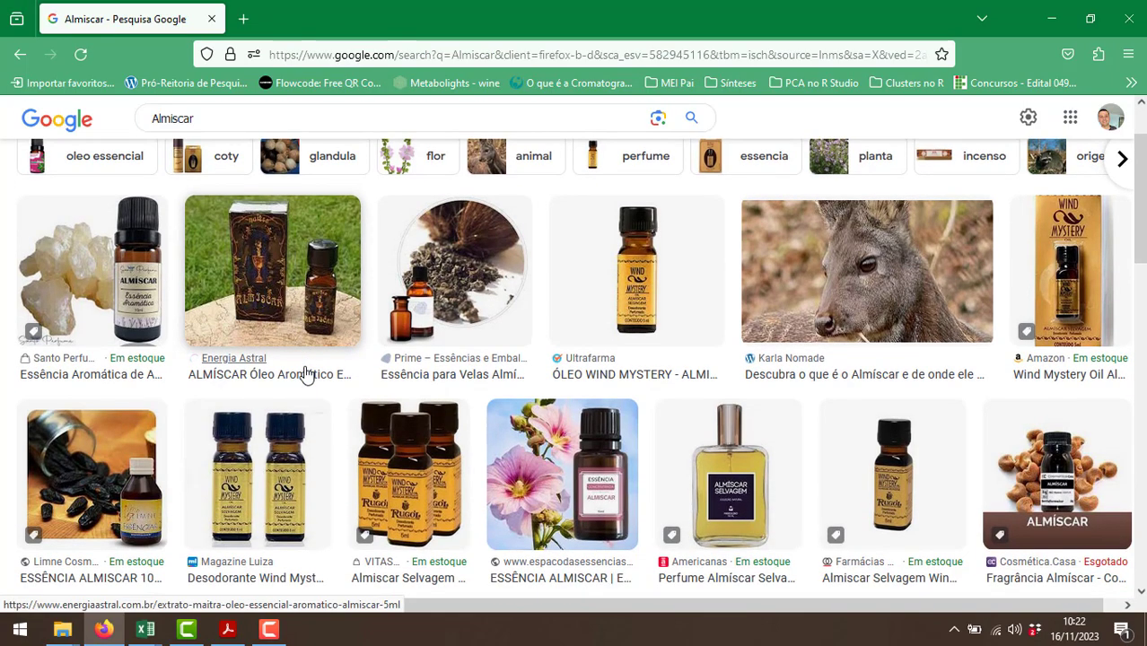
scroll(301, 377, down, 6)
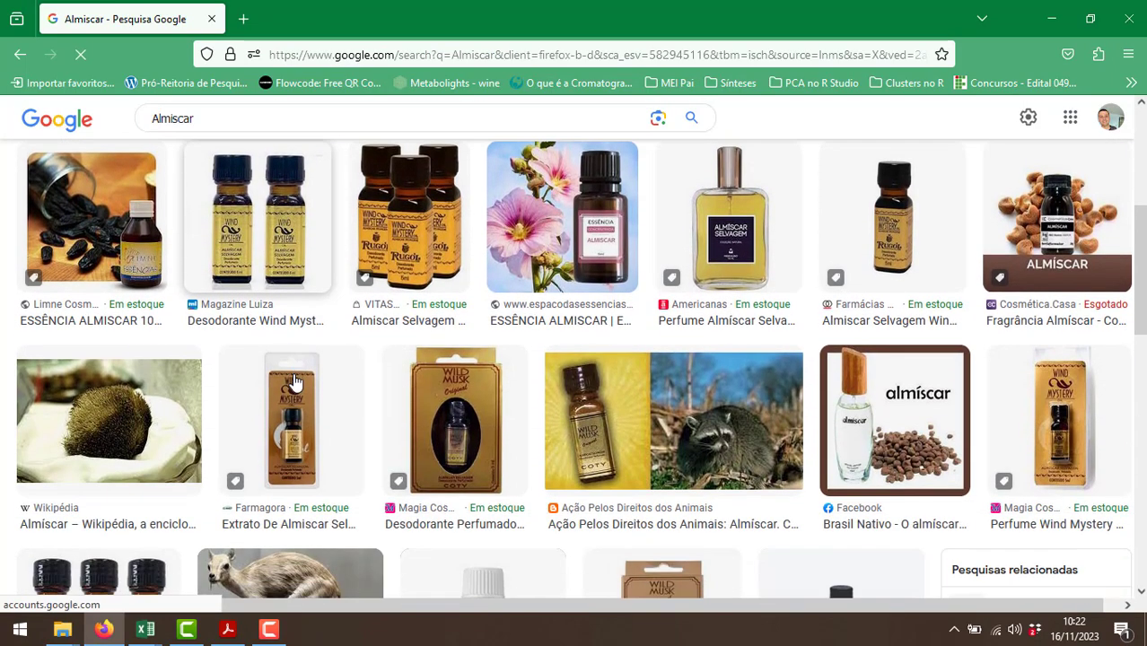
scroll(296, 382, down, 2)
scroll(294, 384, down, 8)
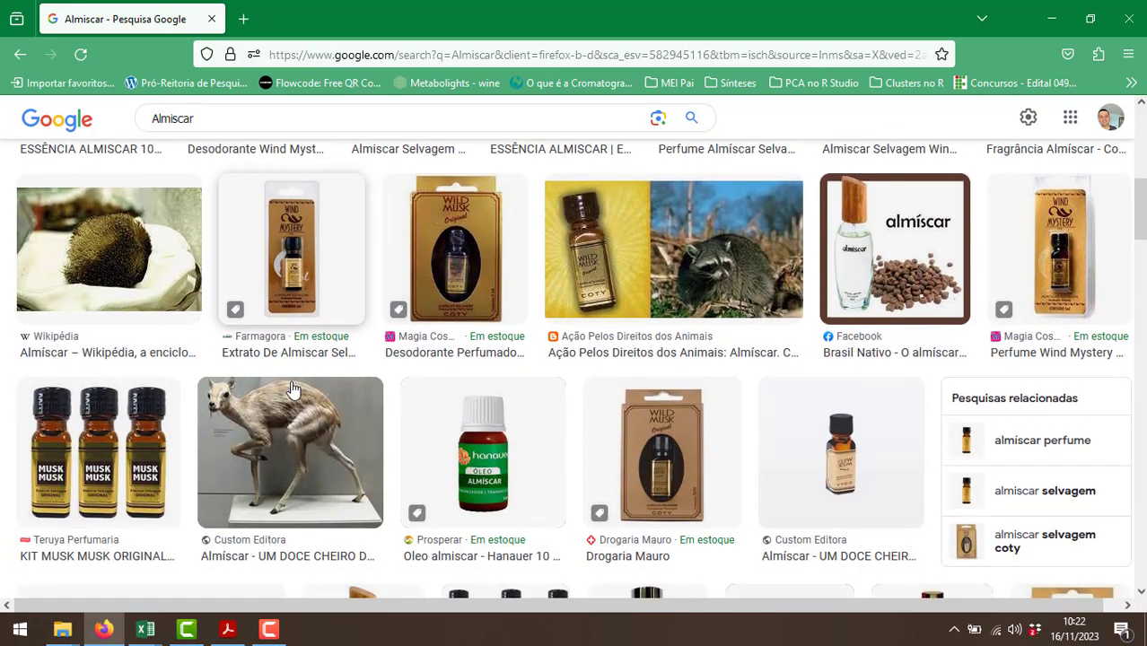
scroll(269, 402, down, 4)
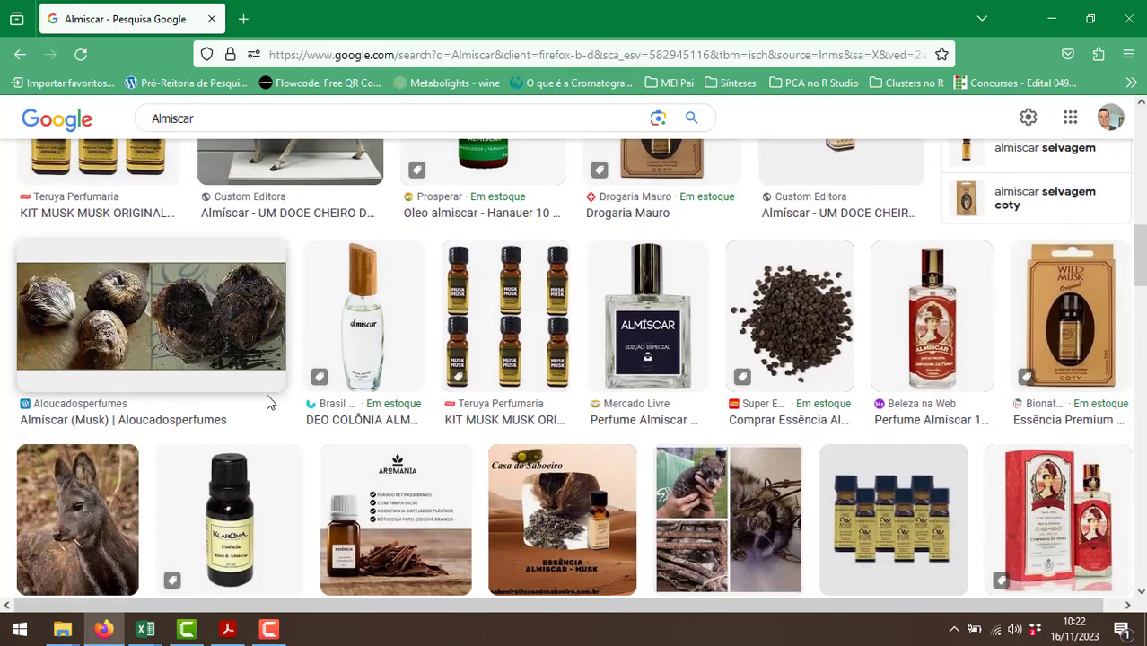
scroll(258, 410, up, 15)
scroll(144, 299, up, 2)
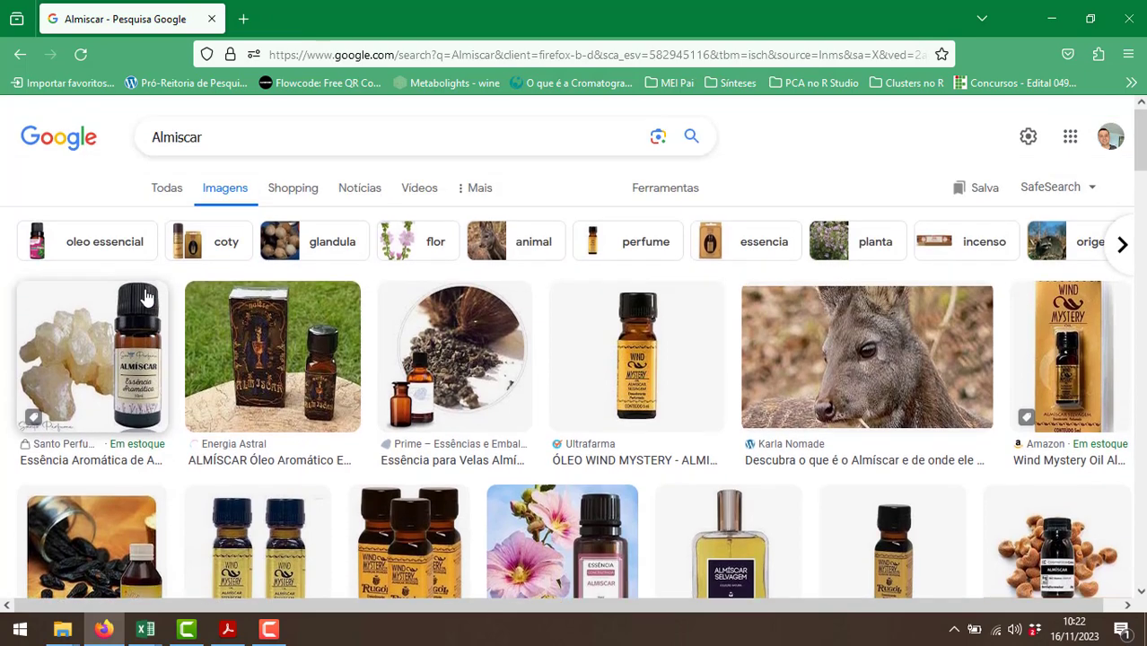
Return to the general web results for Almiscar and read the descriptions of its origin and scent.
click(161, 199)
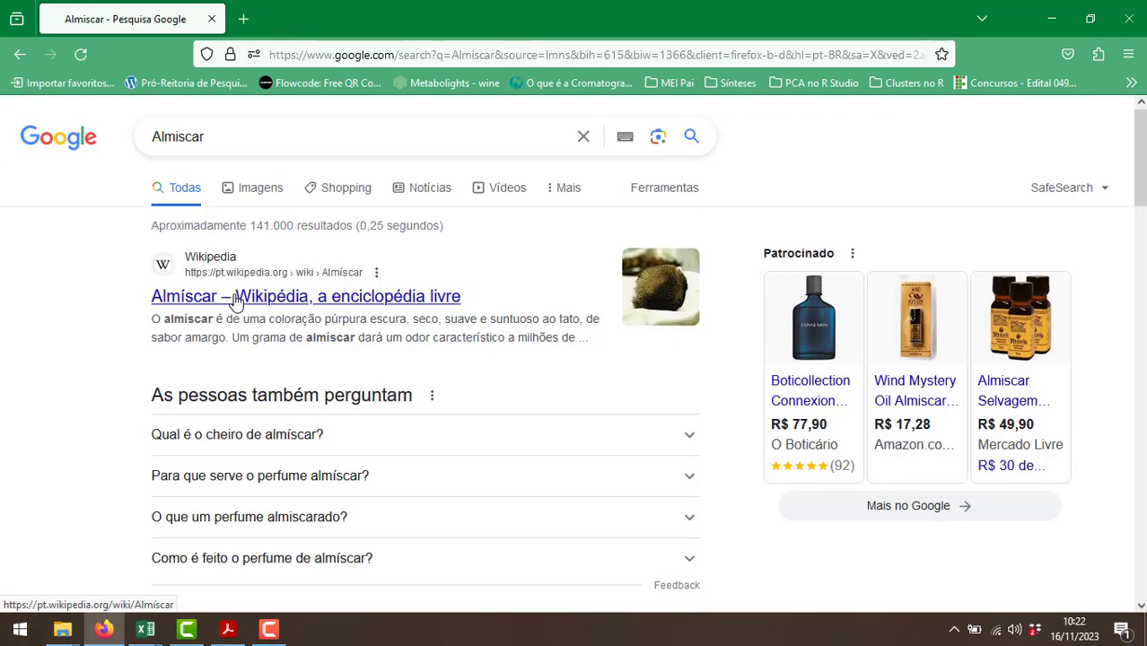
scroll(256, 342, down, 3)
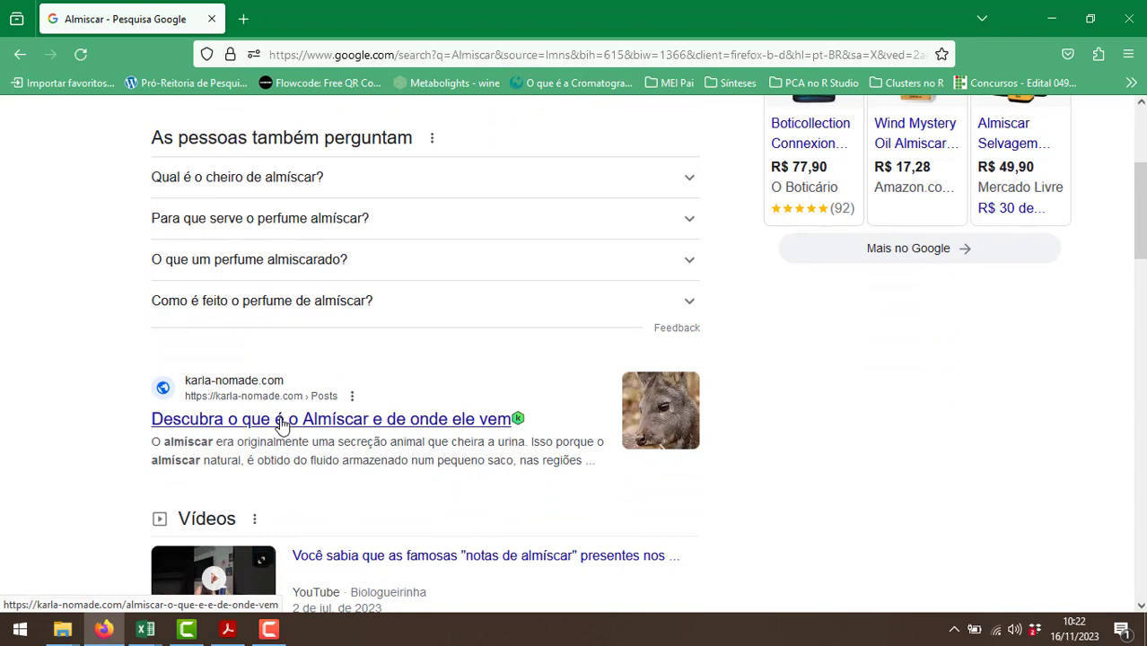
scroll(281, 425, down, 2)
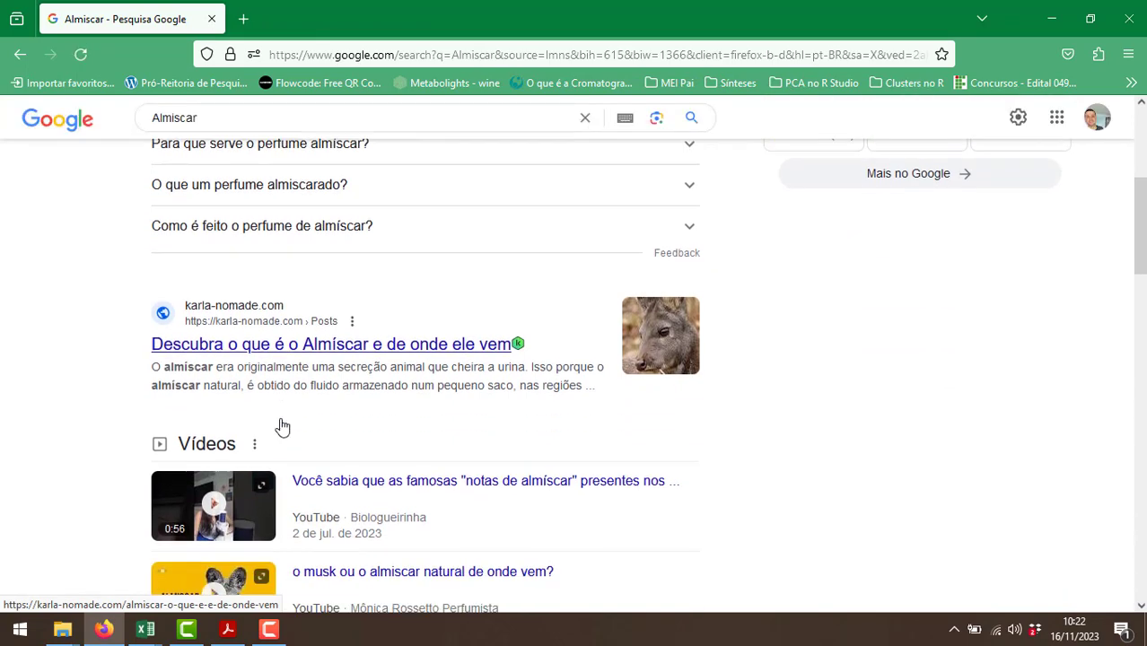
scroll(354, 420, down, 5)
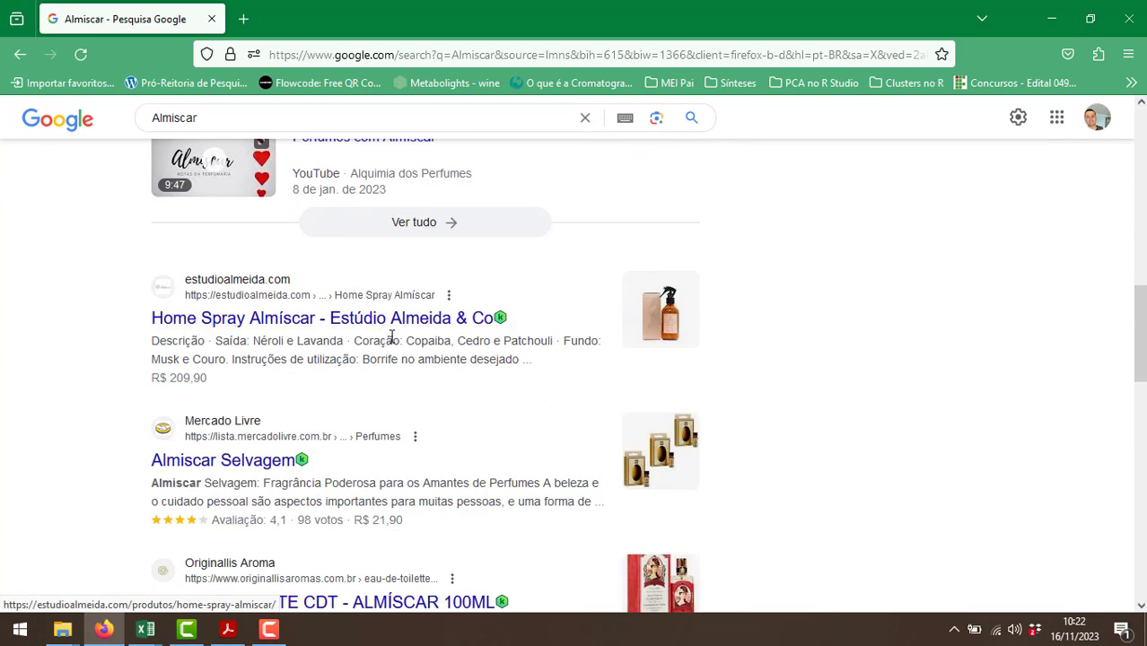
scroll(386, 393, down, 1)
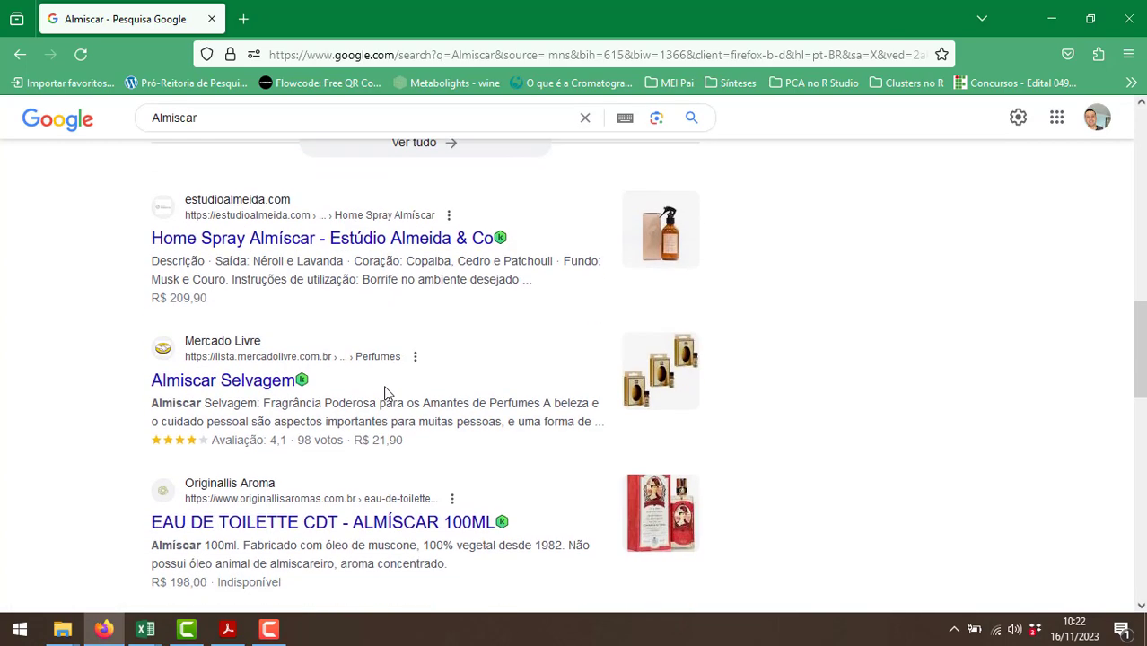
Switch back to Excel and enter "Animal" in A6 as the family for Almiscar.
key(alt+Tab)
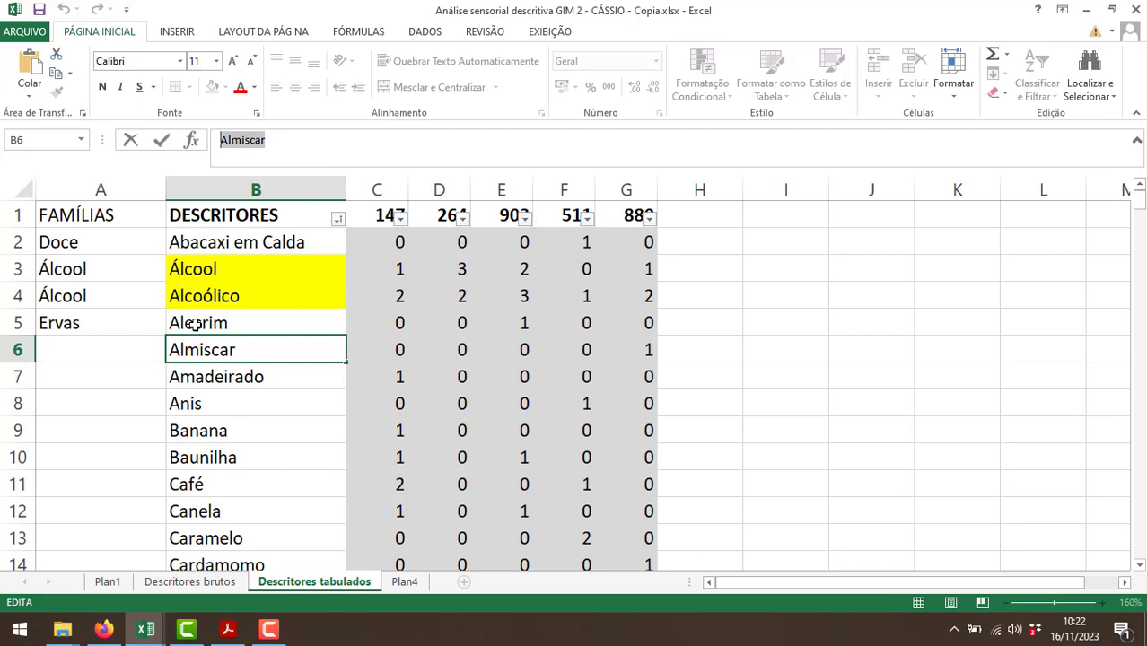
click(102, 345)
text(Animal)
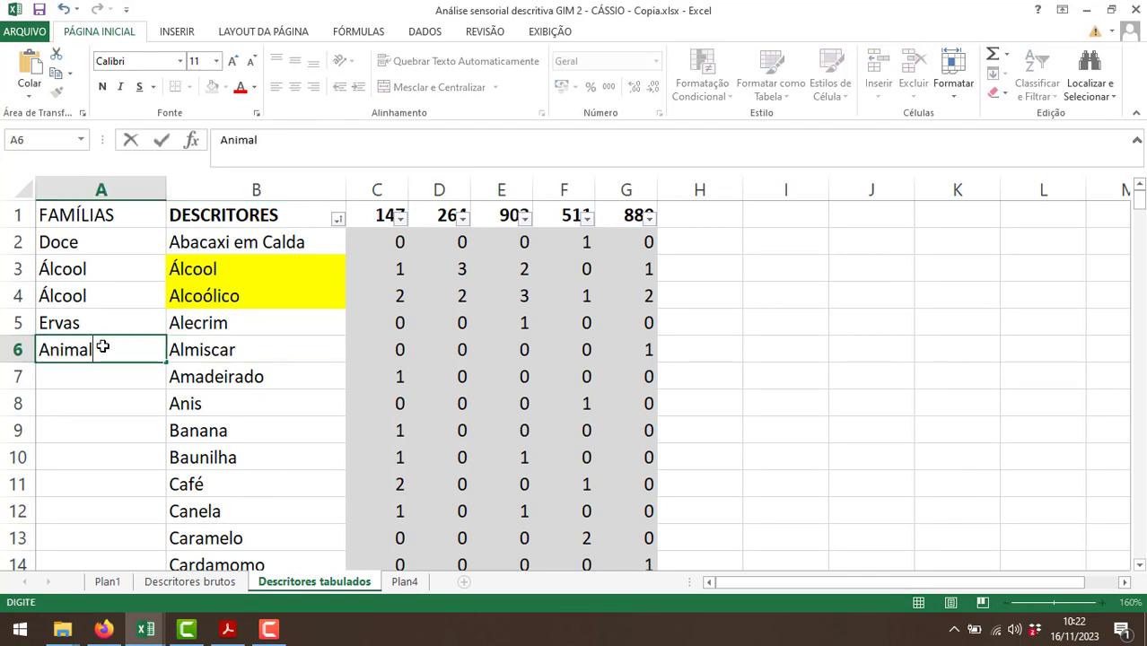
key(Return)
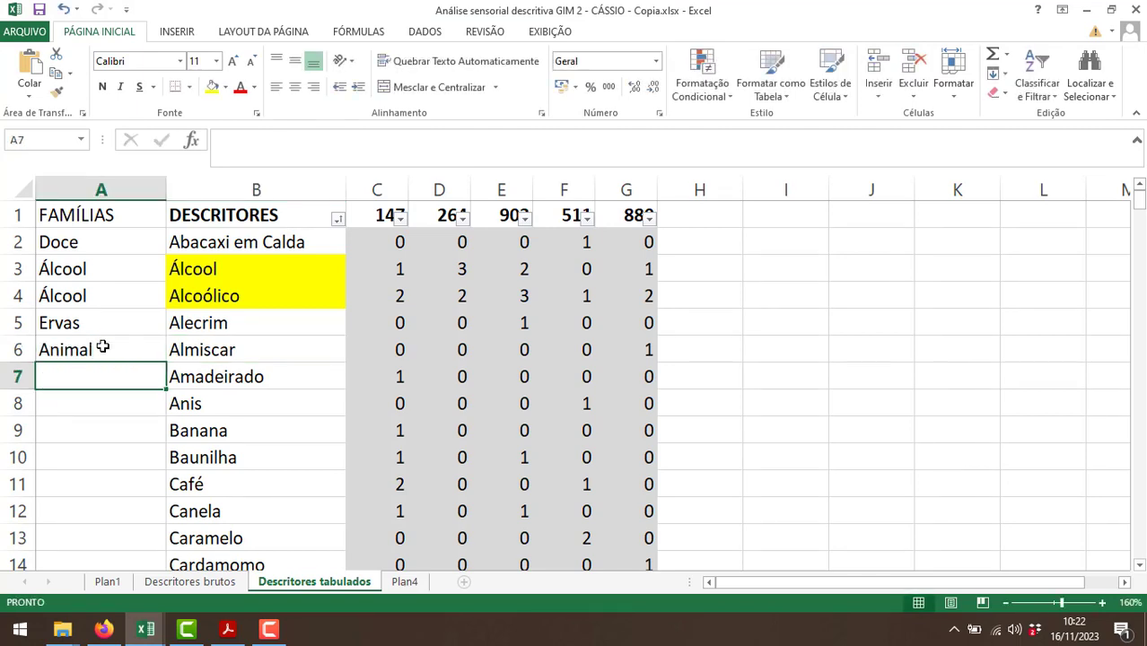
Assign families to the descriptors in rows 7 to 10 by entering Madeira, Especiarias, Frutado and Especiarias in A7:A10.
text(Madeira)
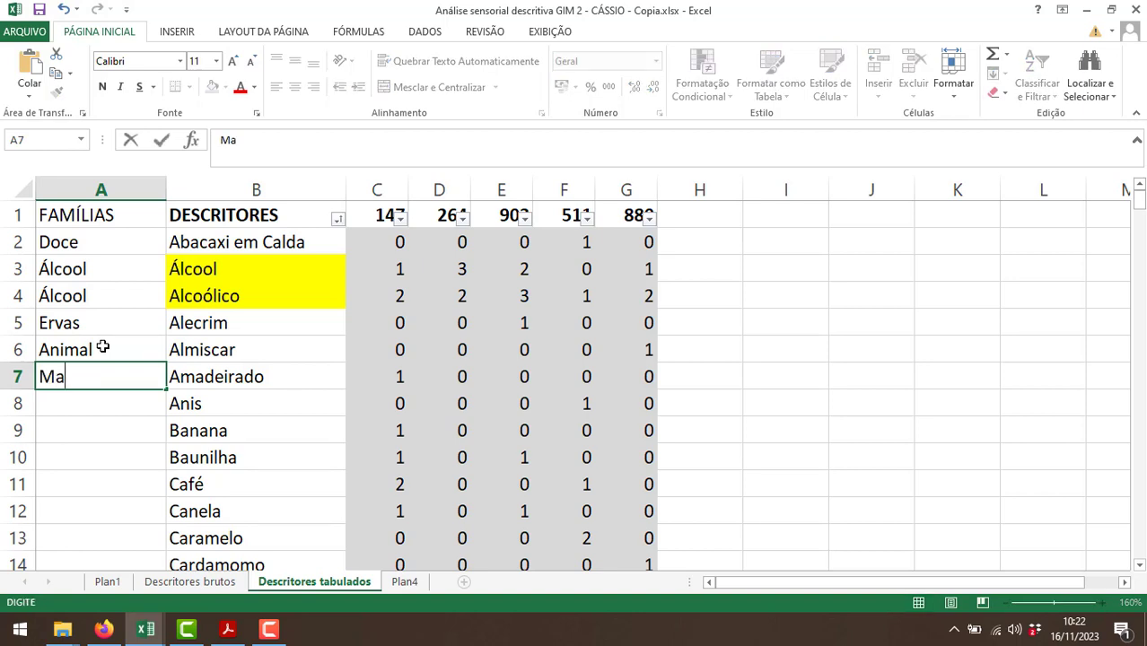
key(Return)
text(Especiarias)
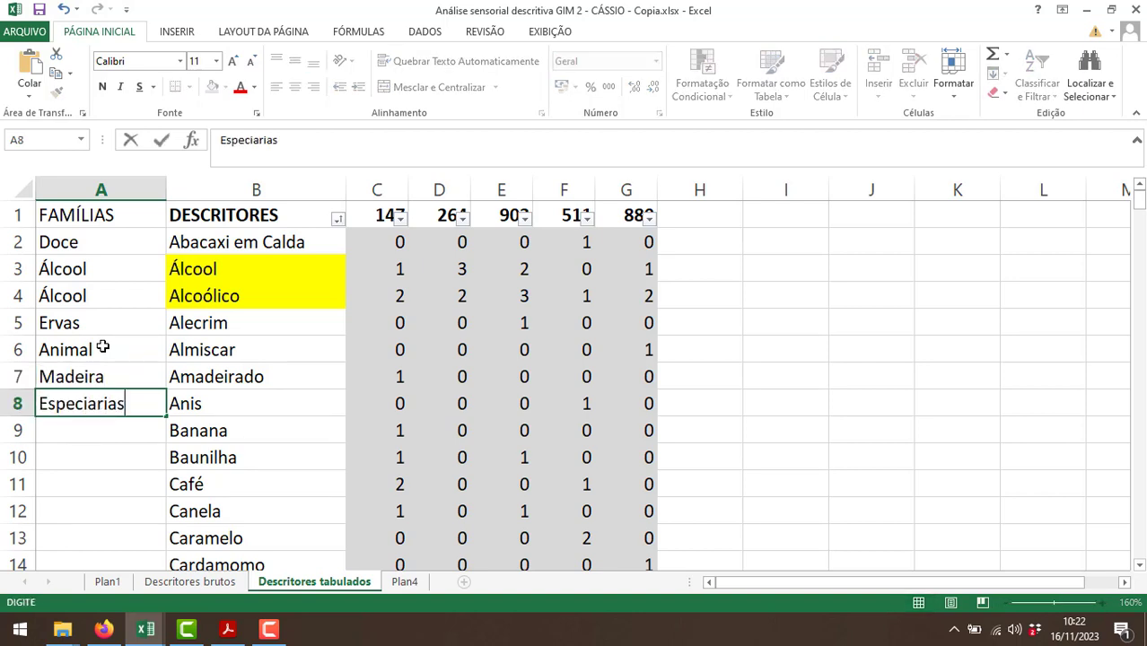
key(Return)
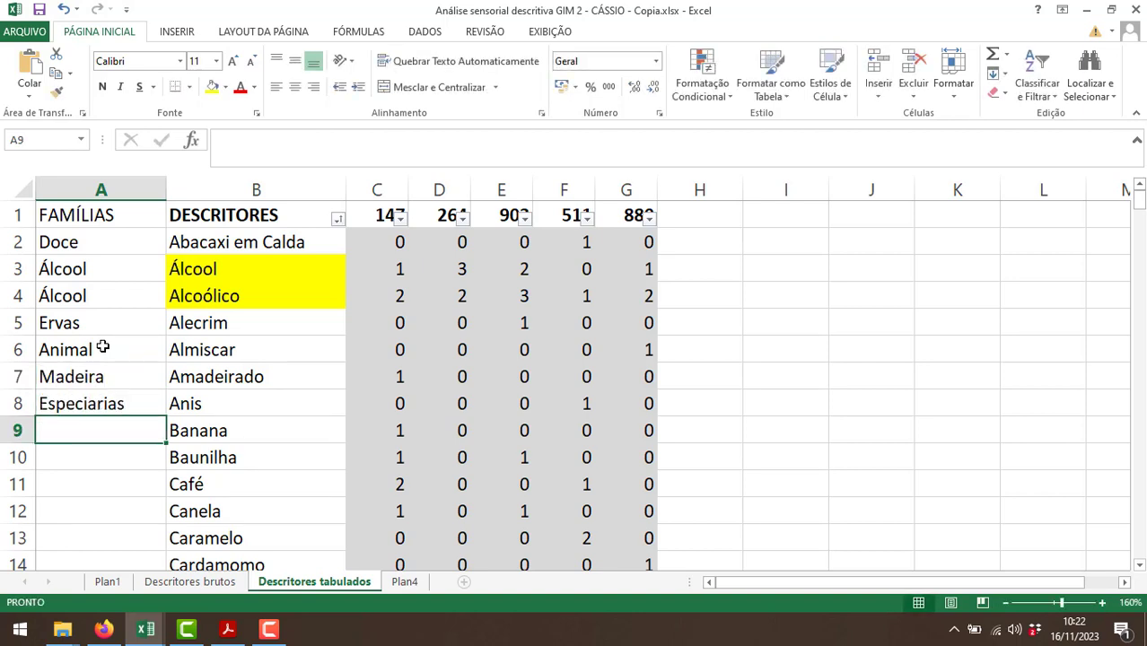
text(Frutado)
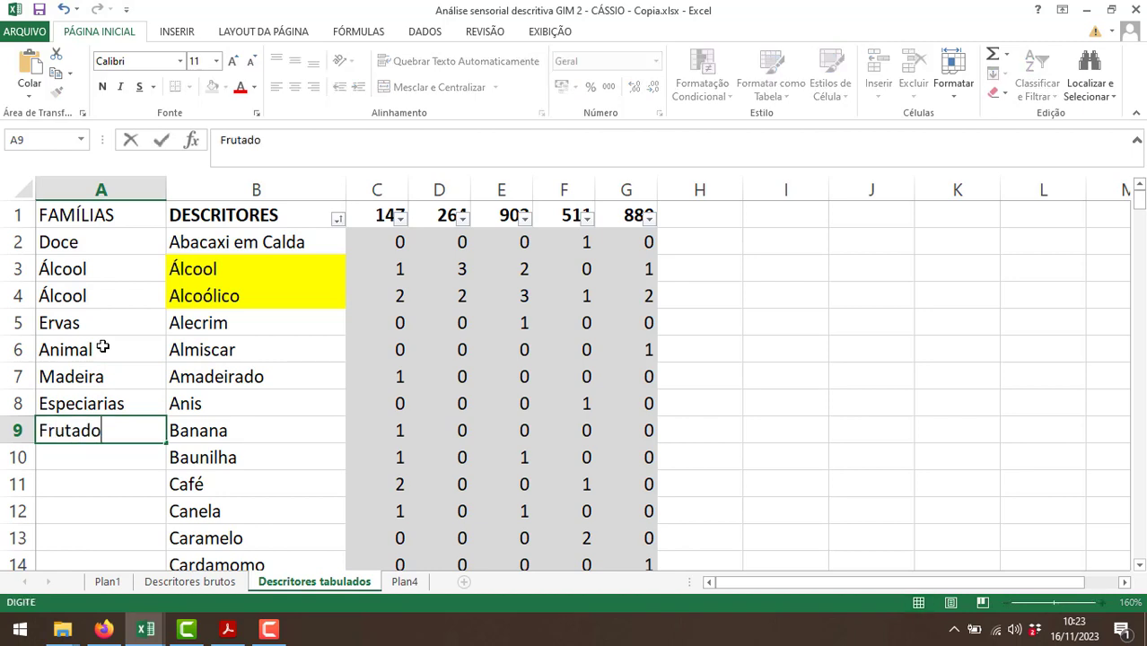
key(Return)
text(Espe)
key(Return)
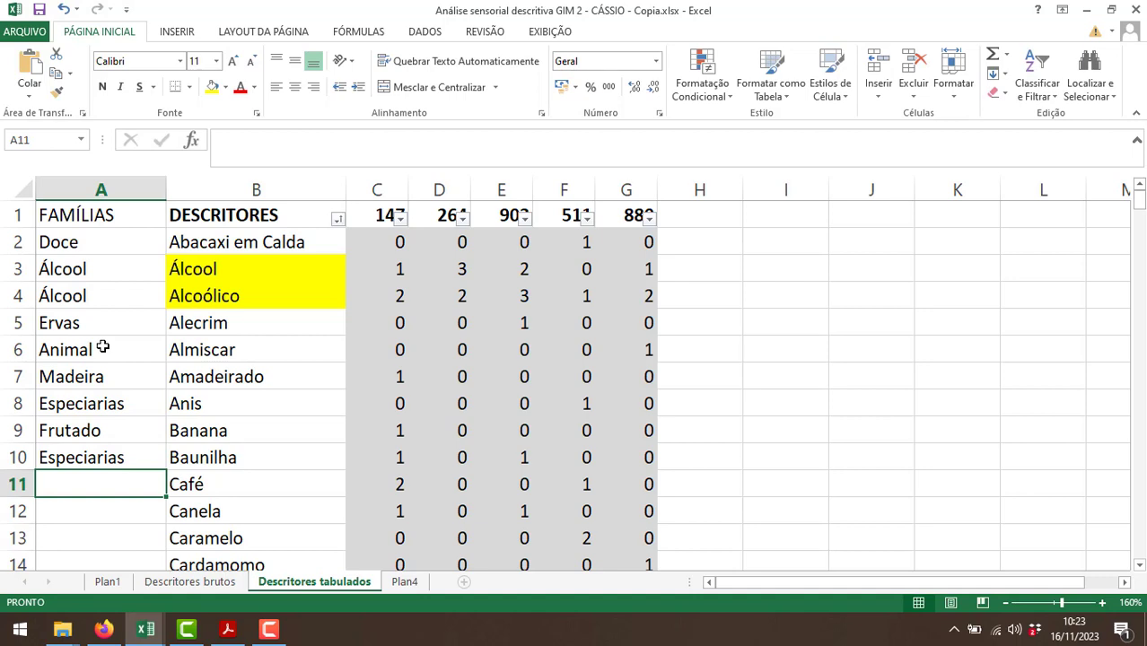
Enter "Frutos secos" in A11 as the family for Café.
text(Frtuo)
key(BackSpace)
key(BackSpace)
key(BackSpace)
text(uto)
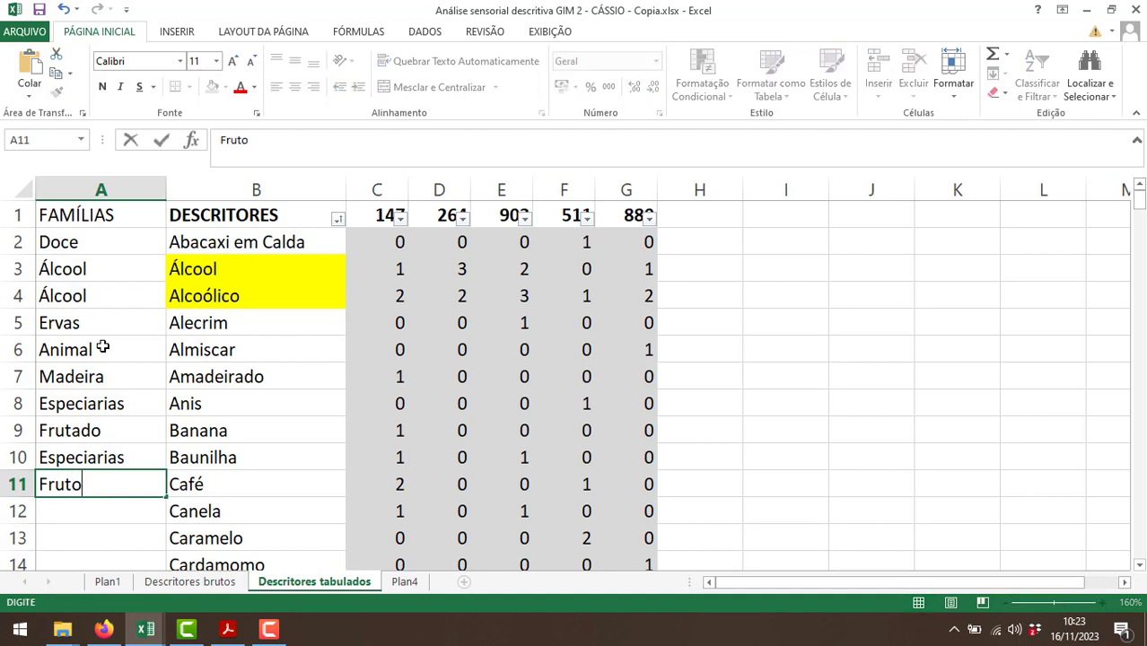
text(s secos)
key(Return)
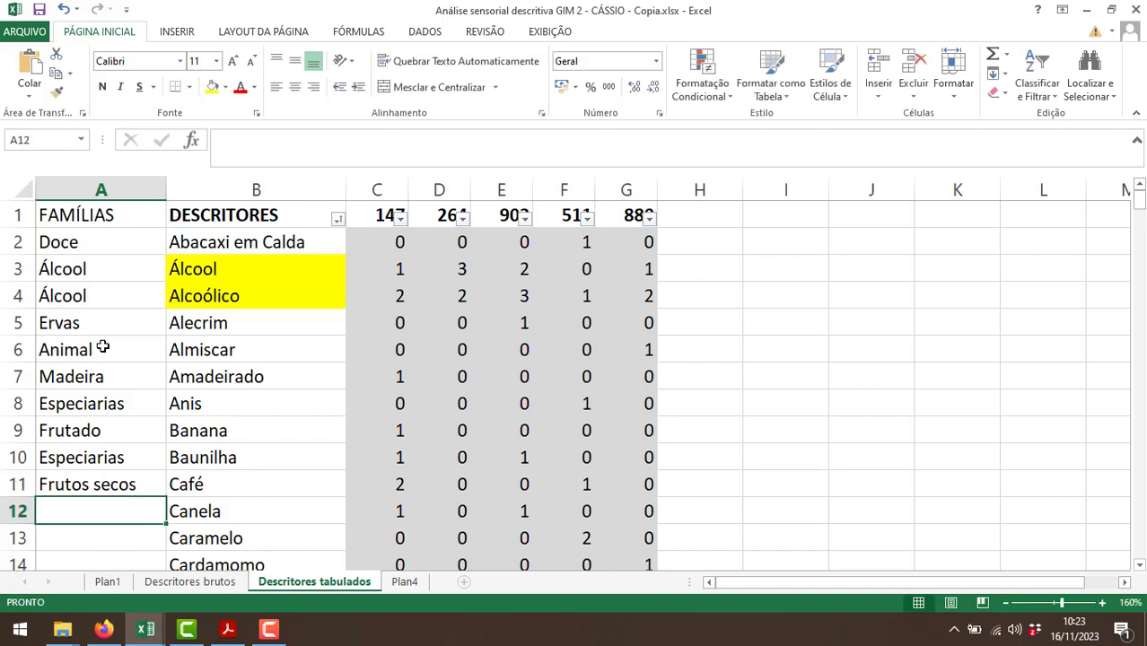
Assign families to Canela, Caramelo and Cardamomo by entering Especiarias, Doce and Especiarias in A12:A14.
text(Especiarias)
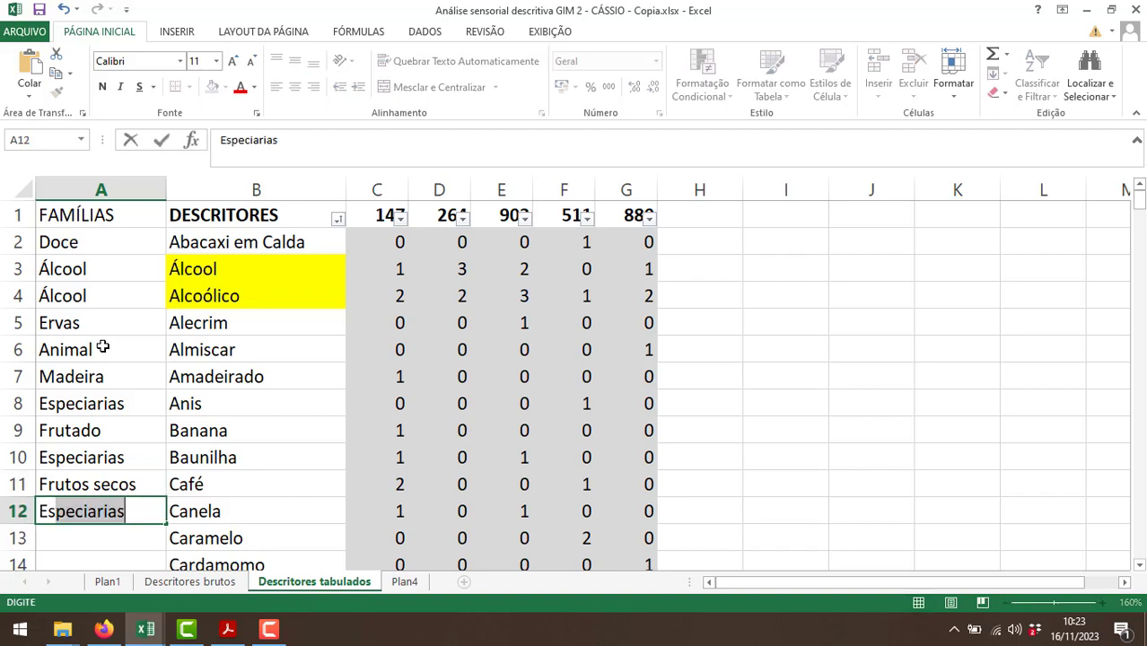
key(Return)
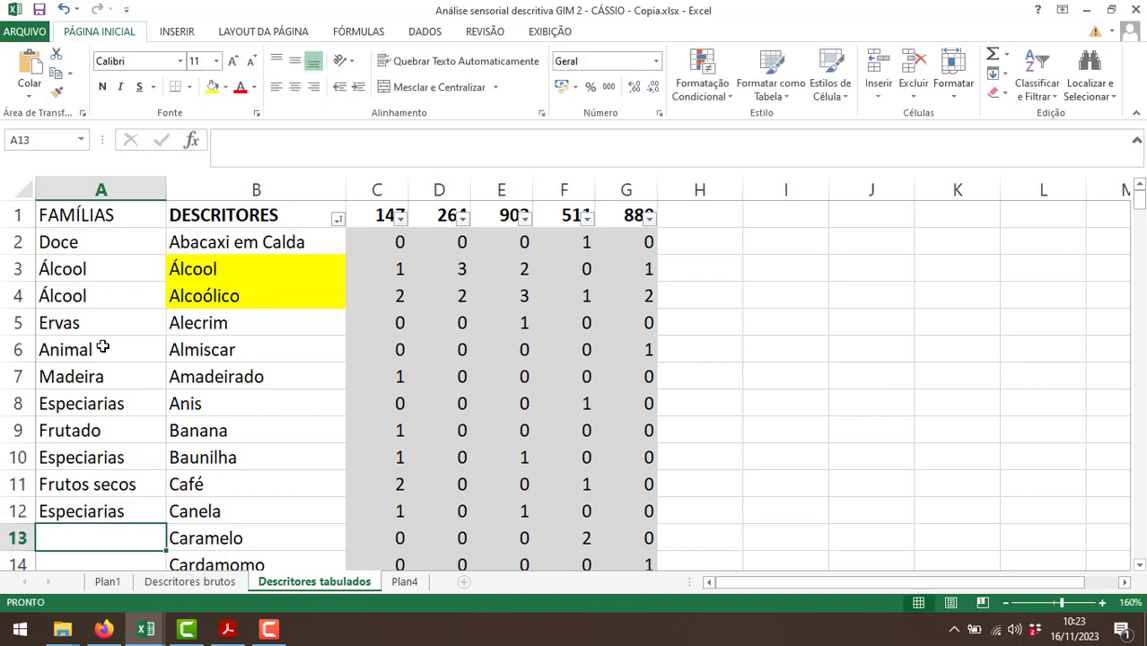
text(Doce)
key(Return)
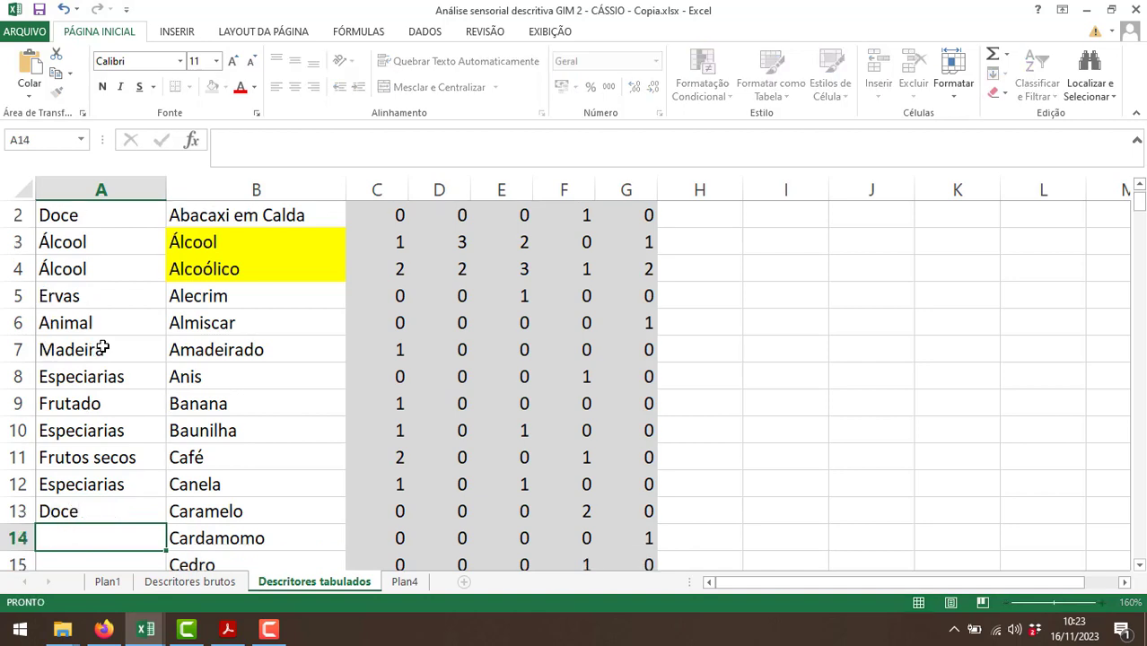
text(Especiarias)
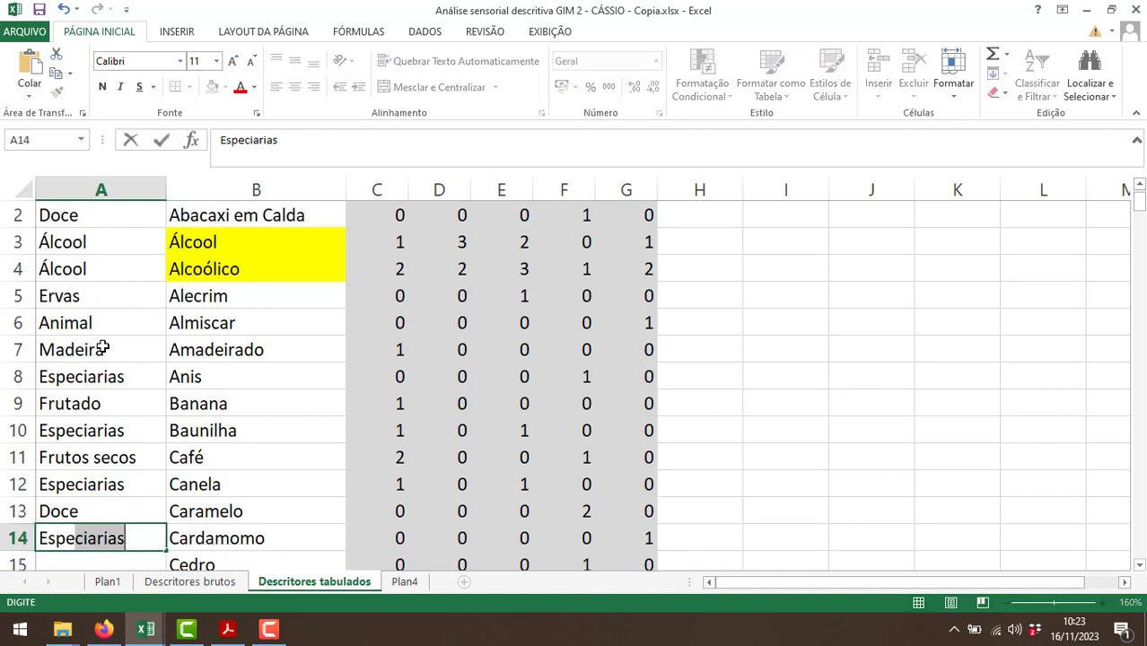
key(Return)
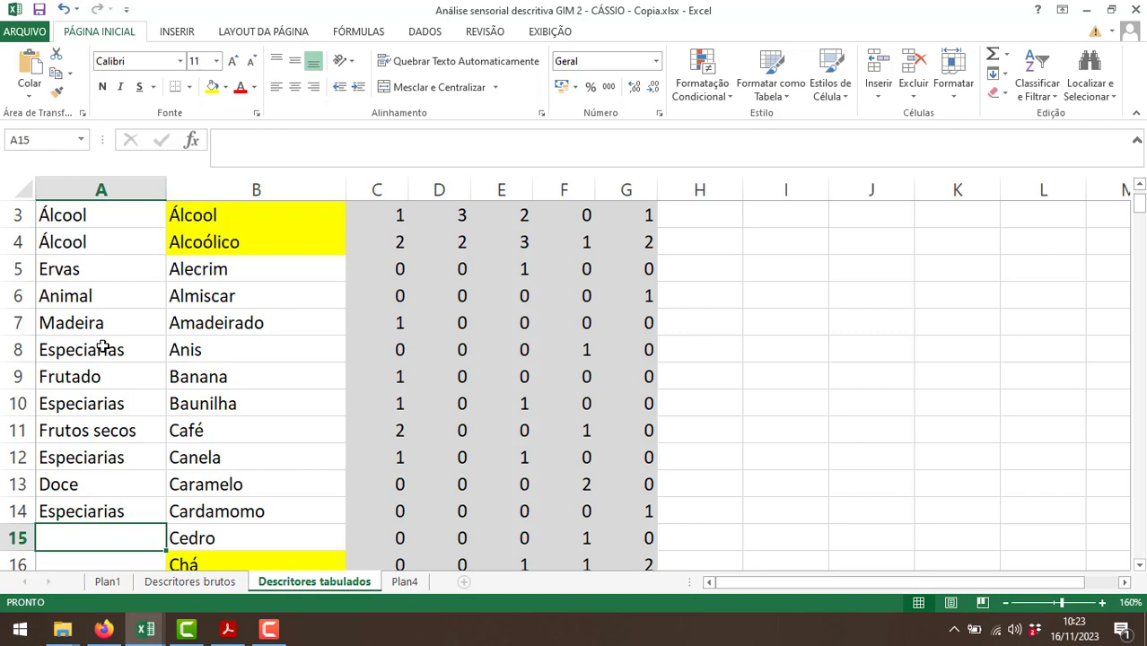
Switch to Firefox and search Google for "cedro" to check what kind of material it is.
key(alt+Tab)
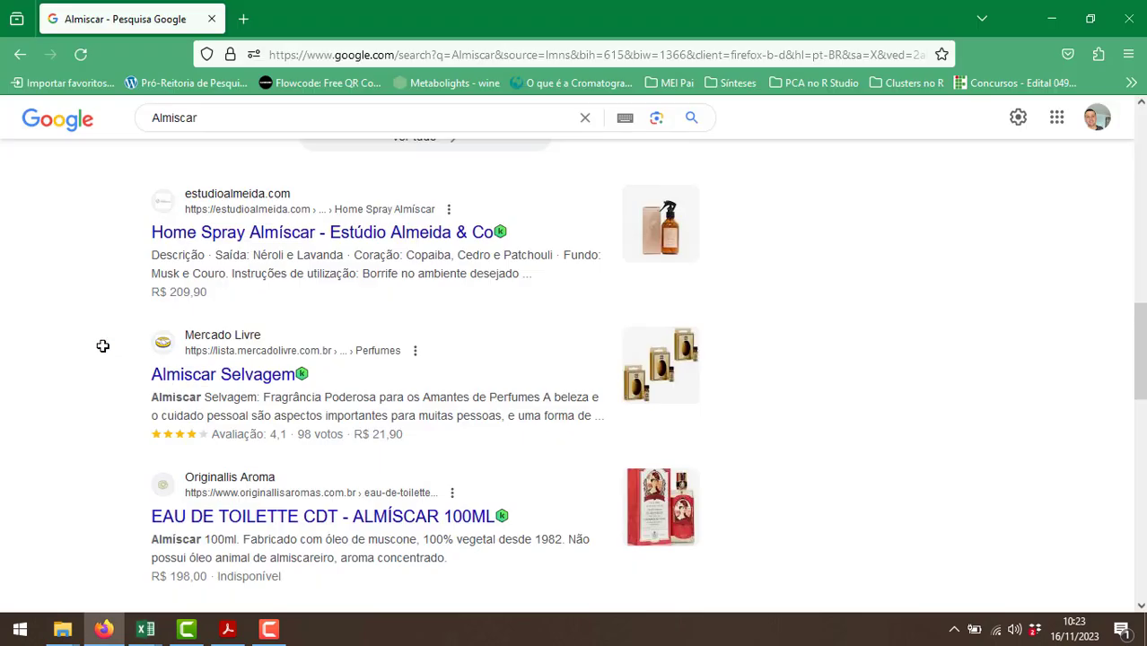
double_click(197, 115)
text(cedro)
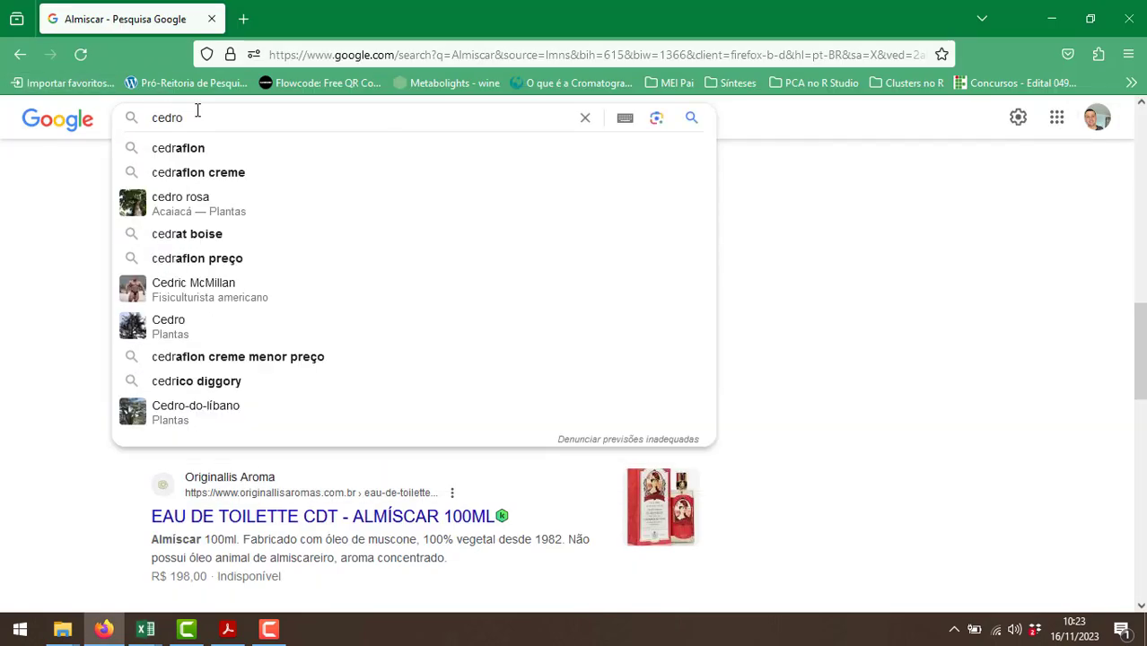
key(Return)
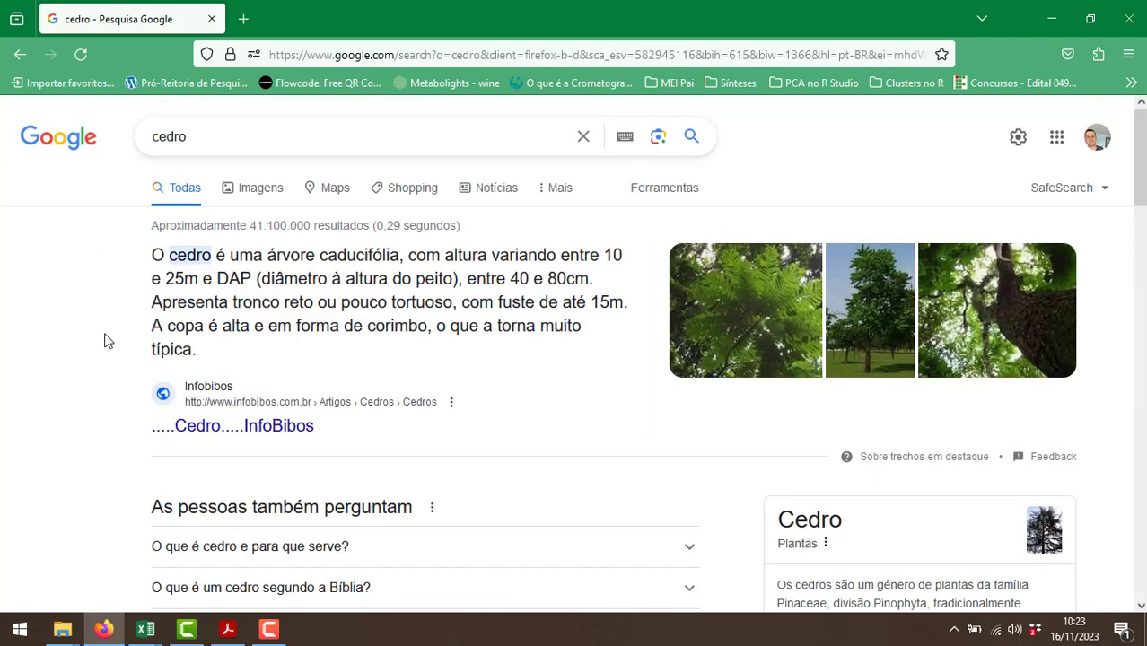
Switch back to Excel and enter "Madeira" in A15 as the family for Cedro.
key(alt+Tab)
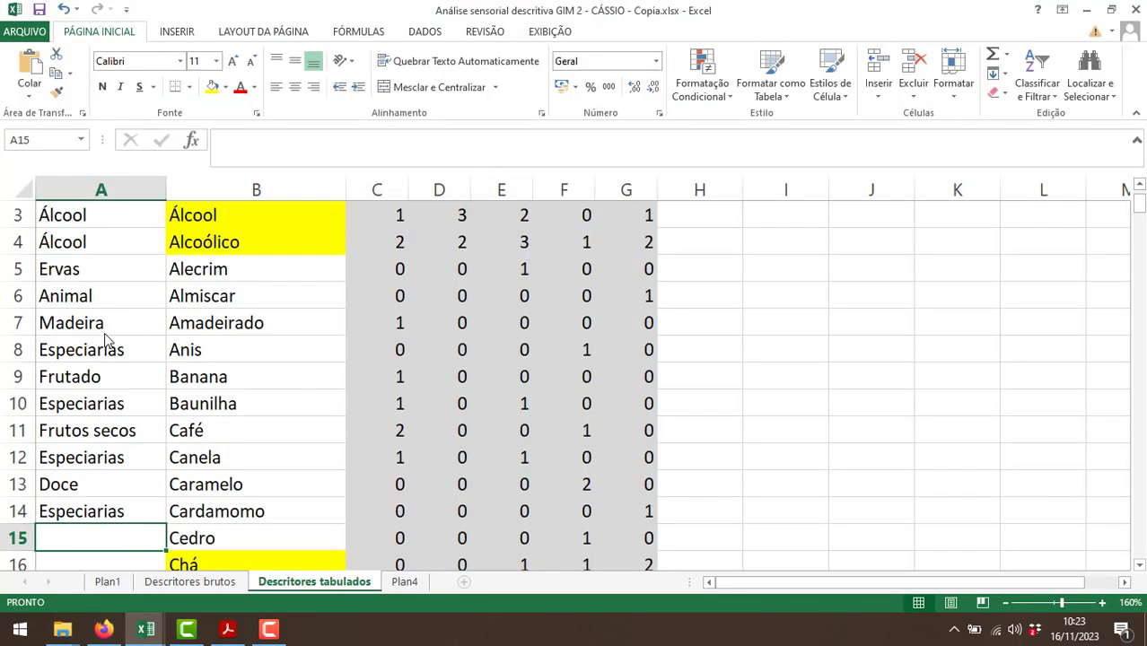
text(Madeira)
key(Return)
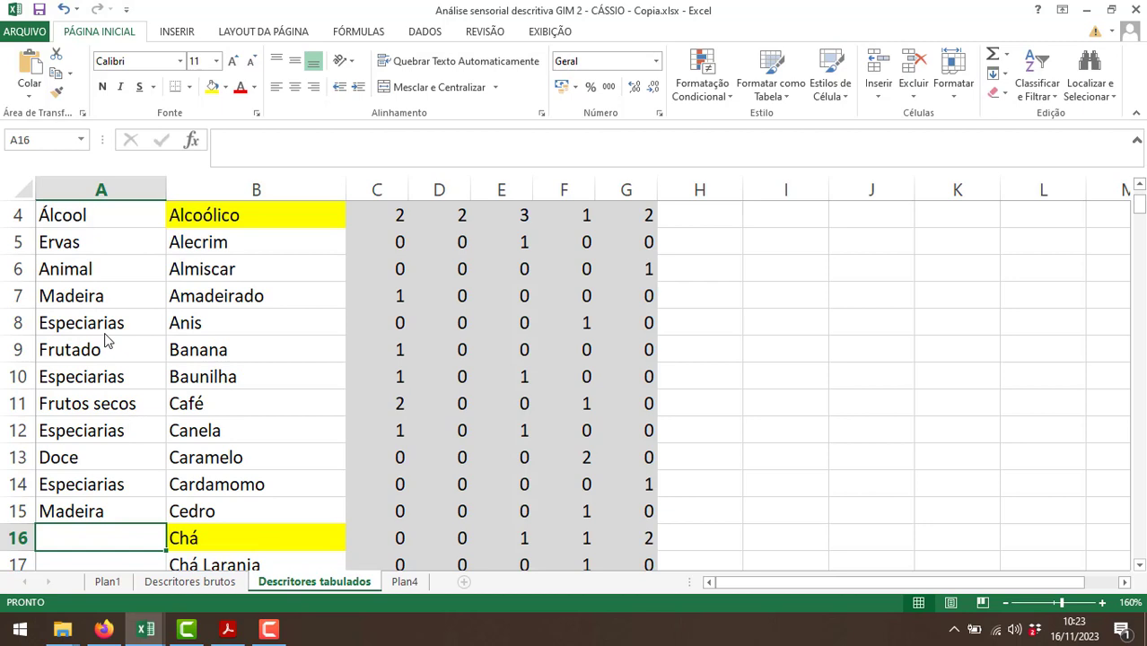
Assign families to Chá, Chá Laranja and Chocolate by entering Ervas, Ervas and Doce in A16:A18.
text(E)
key(BackSpace)
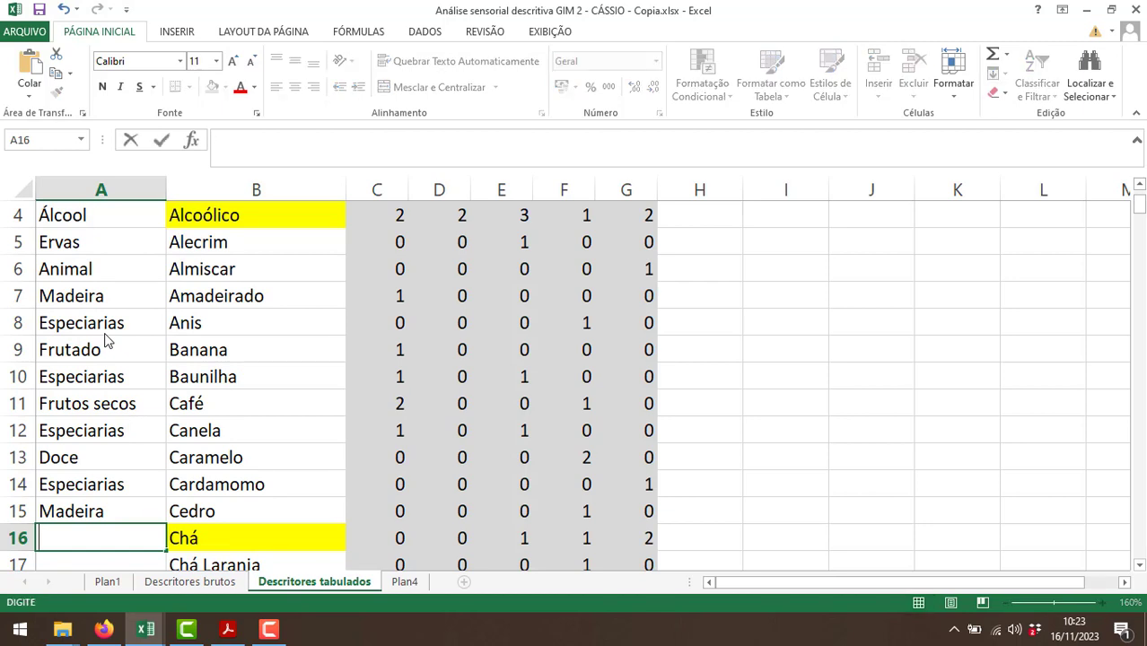
scroll(147, 390, down, 1)
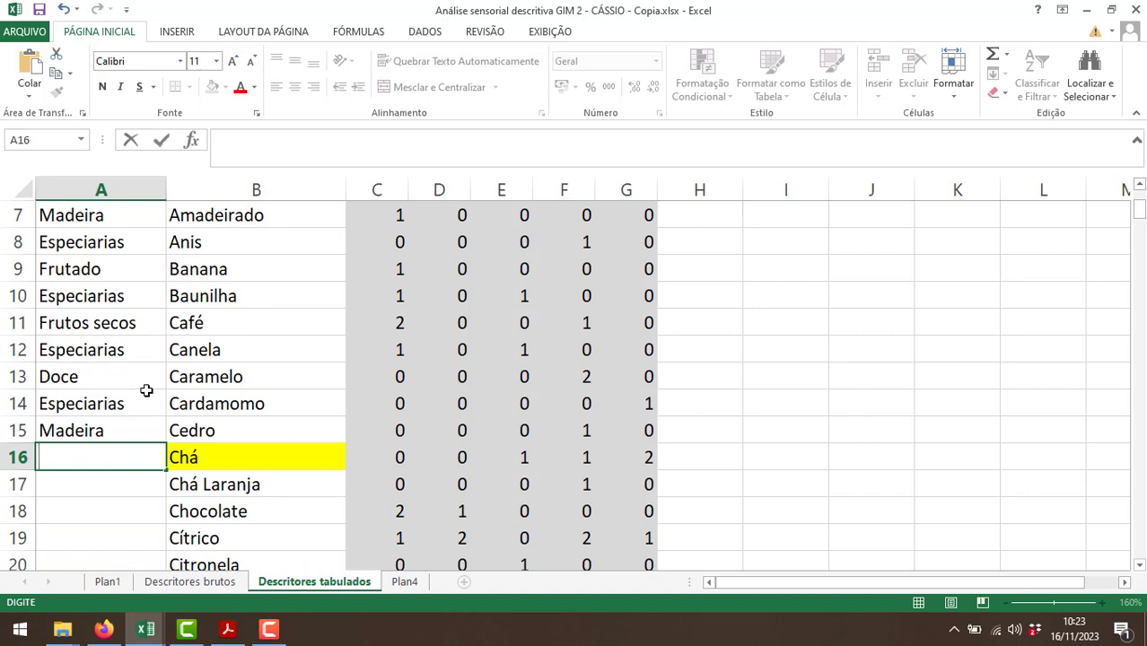
text(Er)
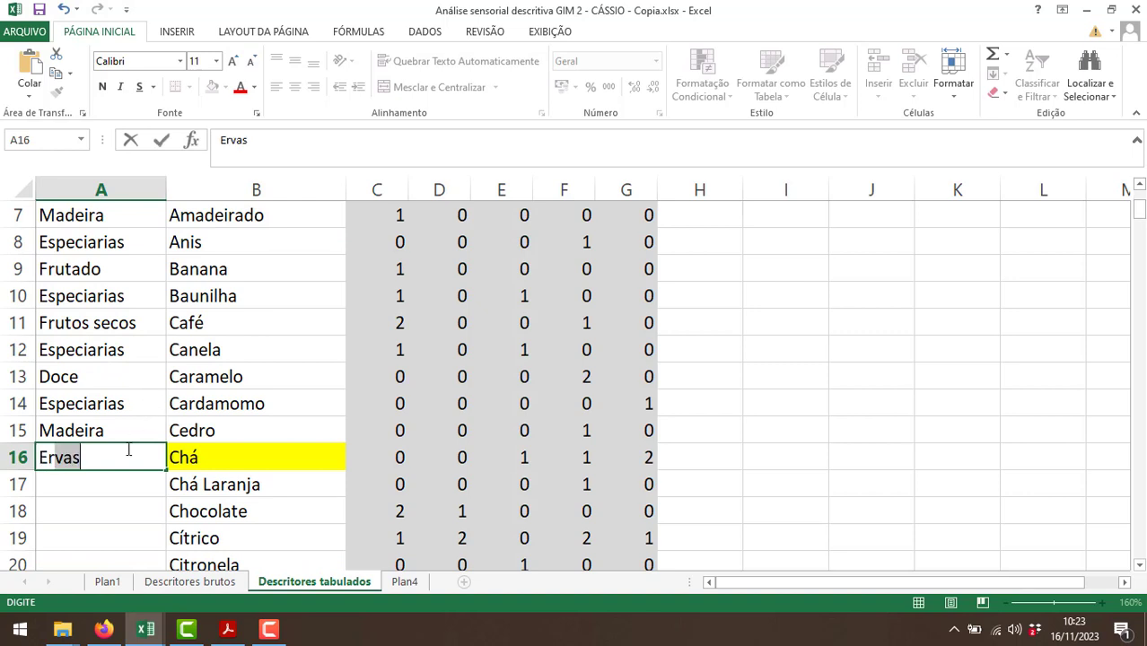
text(vas)
key(Return)
text(Ervas)
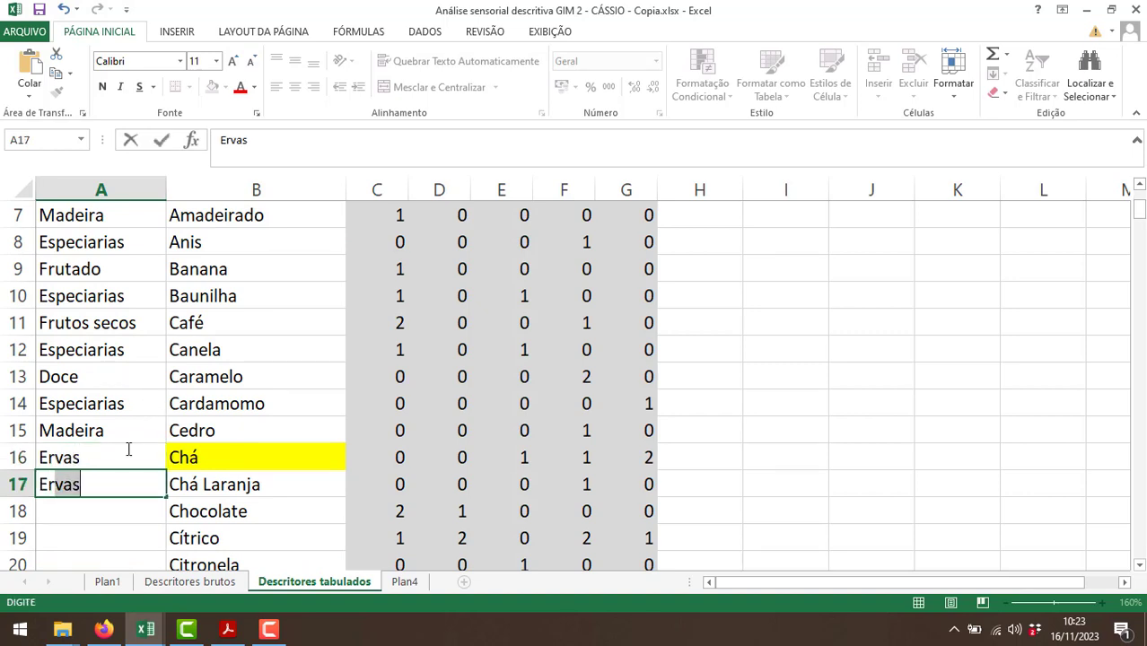
key(Return)
text(Doce)
key(Return)
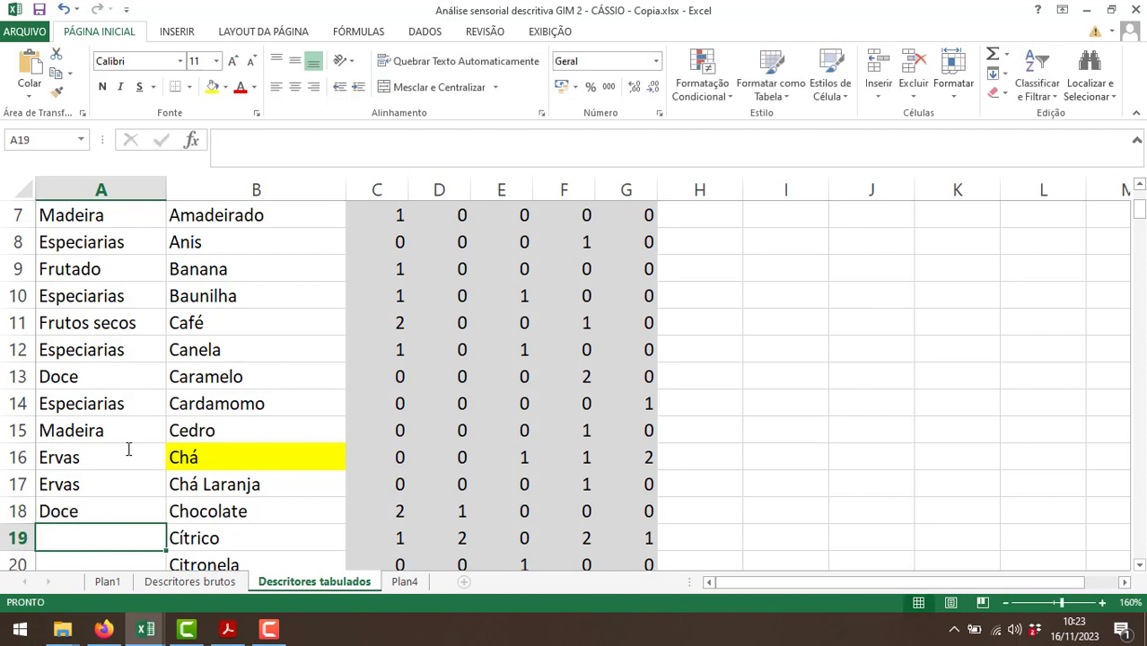
Assign families to the descriptors from Cítrico to Cravo da Índia by entering Frutado, Ervas, Especiarias and Especiarias in A19:A22.
text(Frutado)
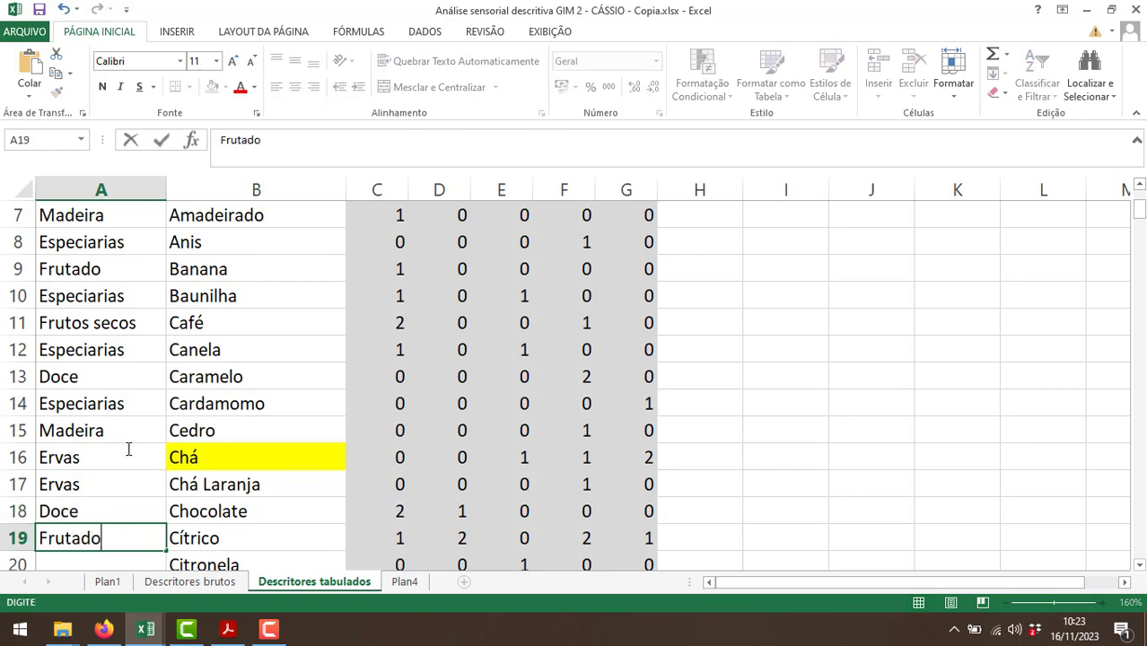
key(Return)
text(Ervas)
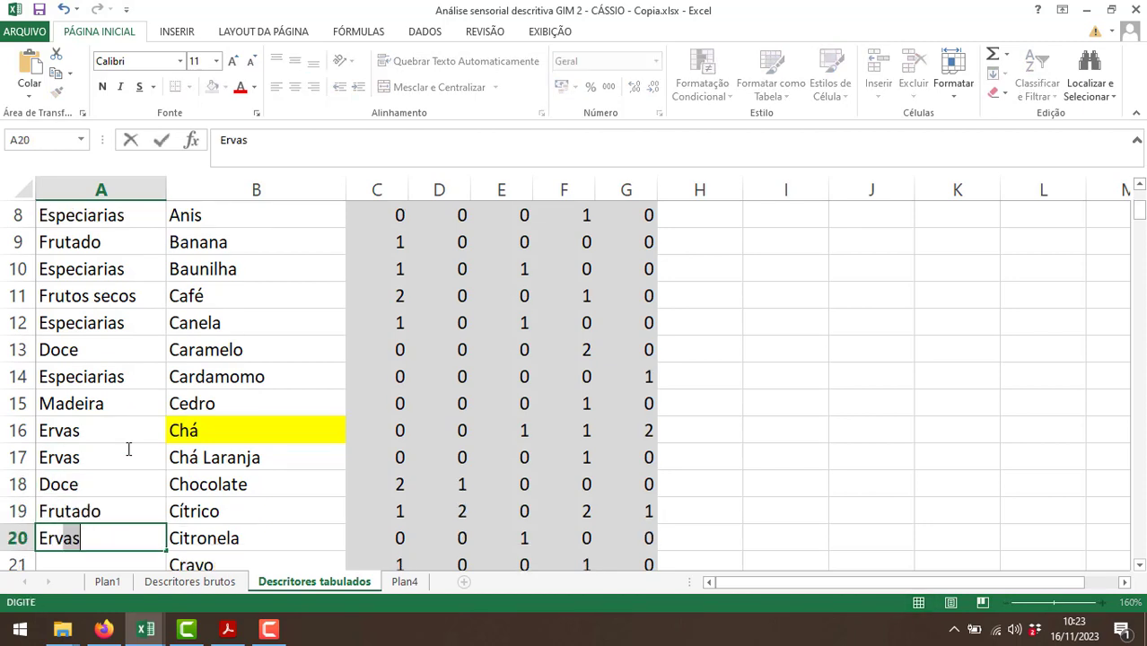
key(Return)
text(Espe)
key(Return)
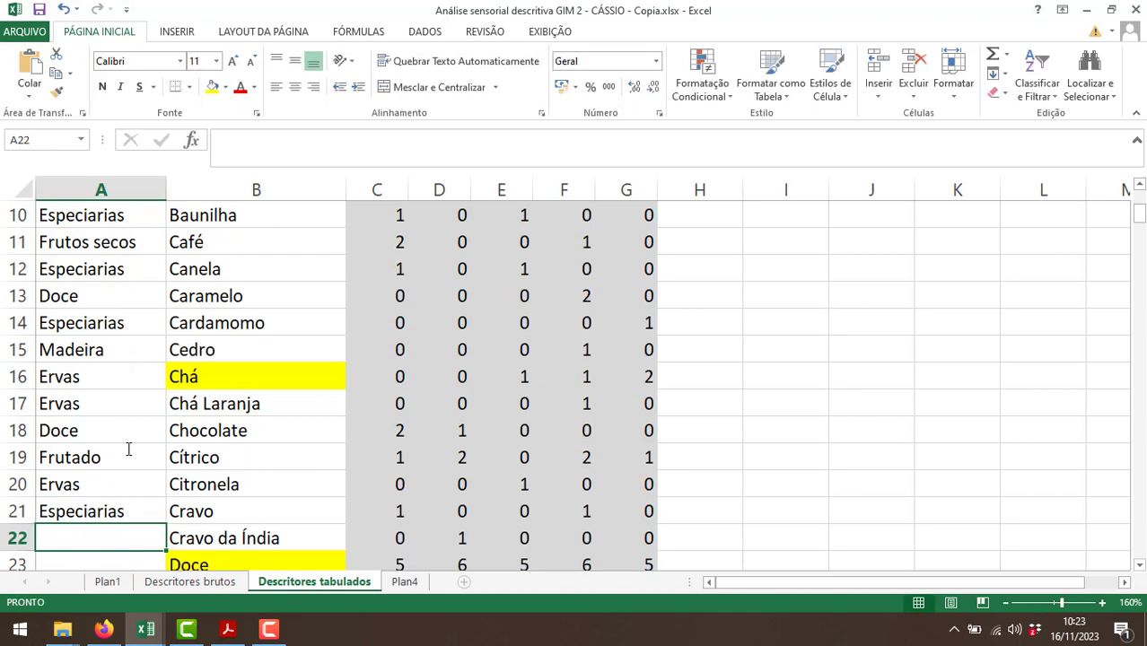
text(Esp)
key(Return)
Assign families to Doce, Doce de Abóbora and Erva by entering Doce, Doce and Ervas in A23:A25.
text(Doce)
key(Return)
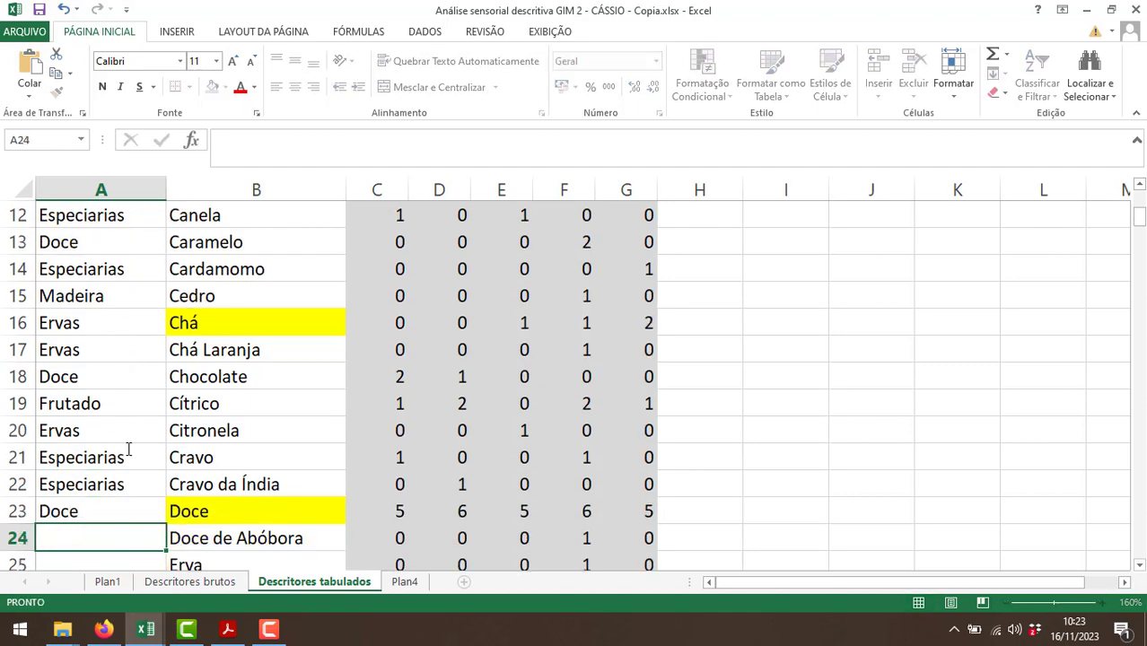
text(Doce)
key(Return)
text(Ervas)
key(Return)
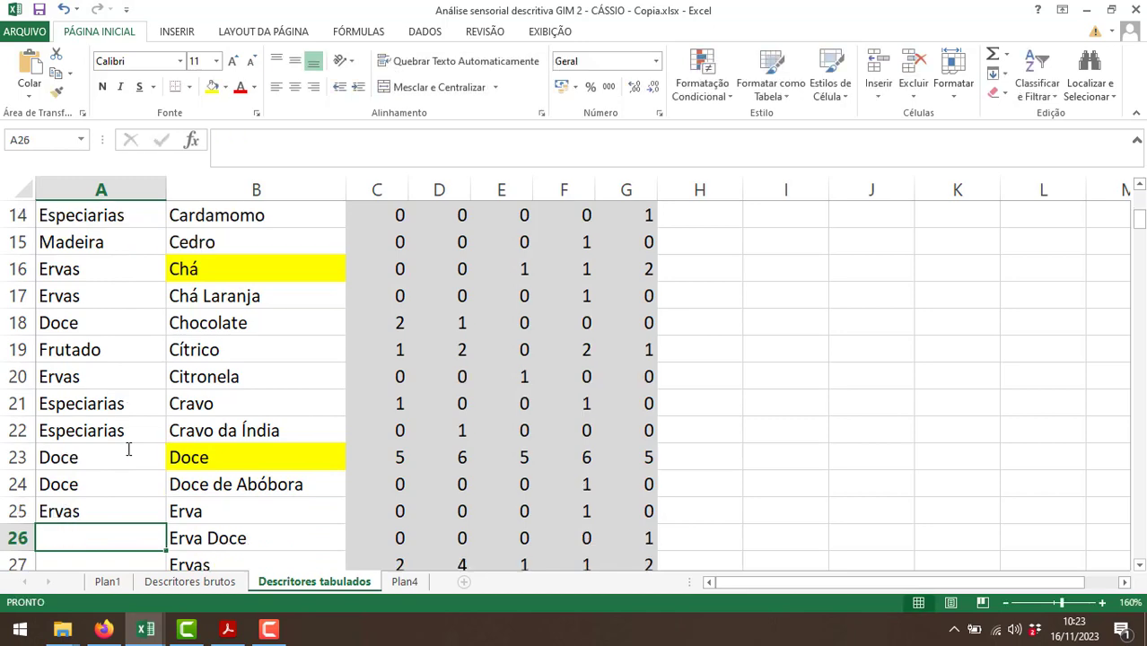
Assign families to the descriptors from Erva Doce to Eucalipto by entering Ervas, Ervas, Especiarias and Ervas in A26:A29.
text(Ervas)
key(Return)
text(Ervas)
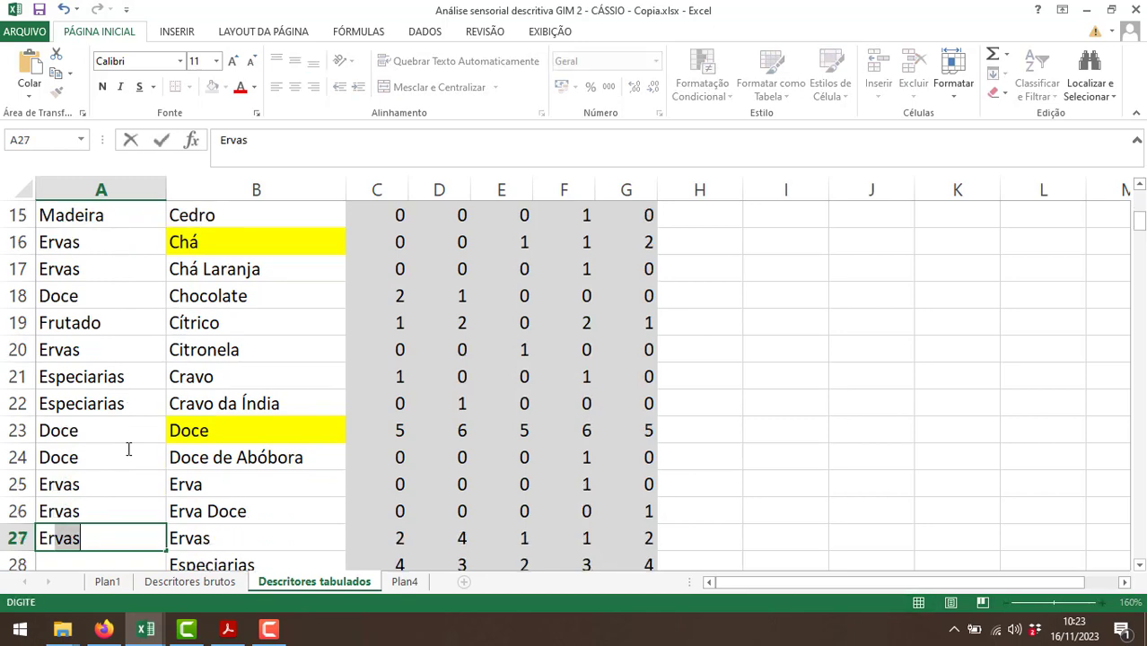
key(Return)
text(Esp)
key(Return)
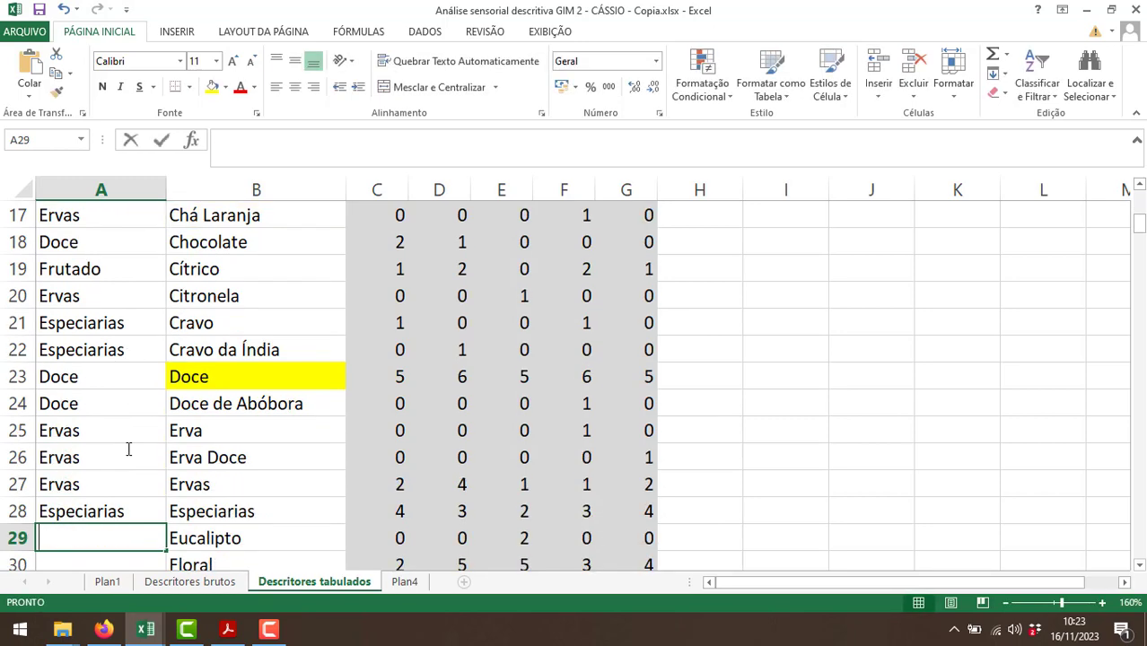
text(Erv)
key(Return)
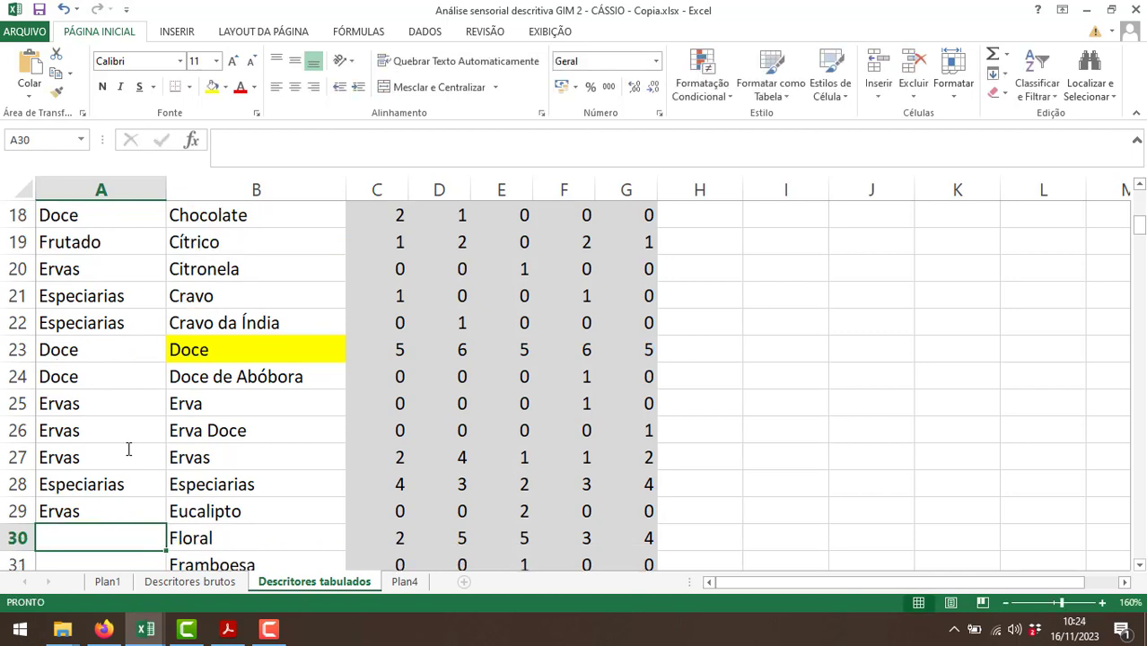
Assign families to Floral, Framboesa and Frescor by entering Floral, Frutado and Outros in A30:A32.
text(Floral)
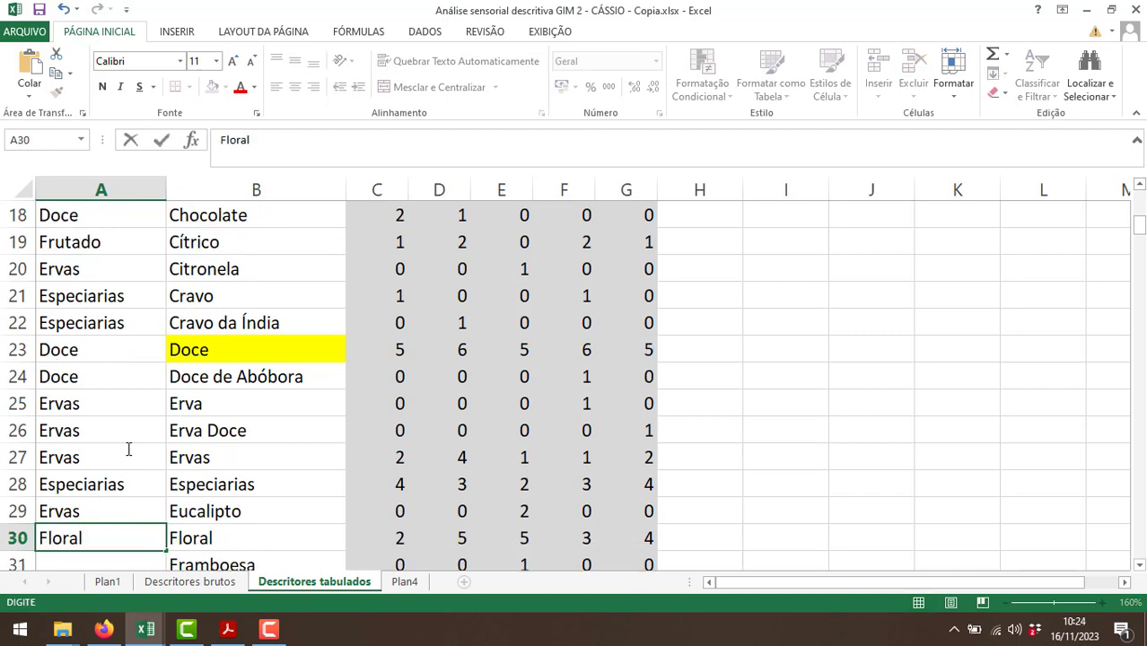
key(Return)
text(Frutado)
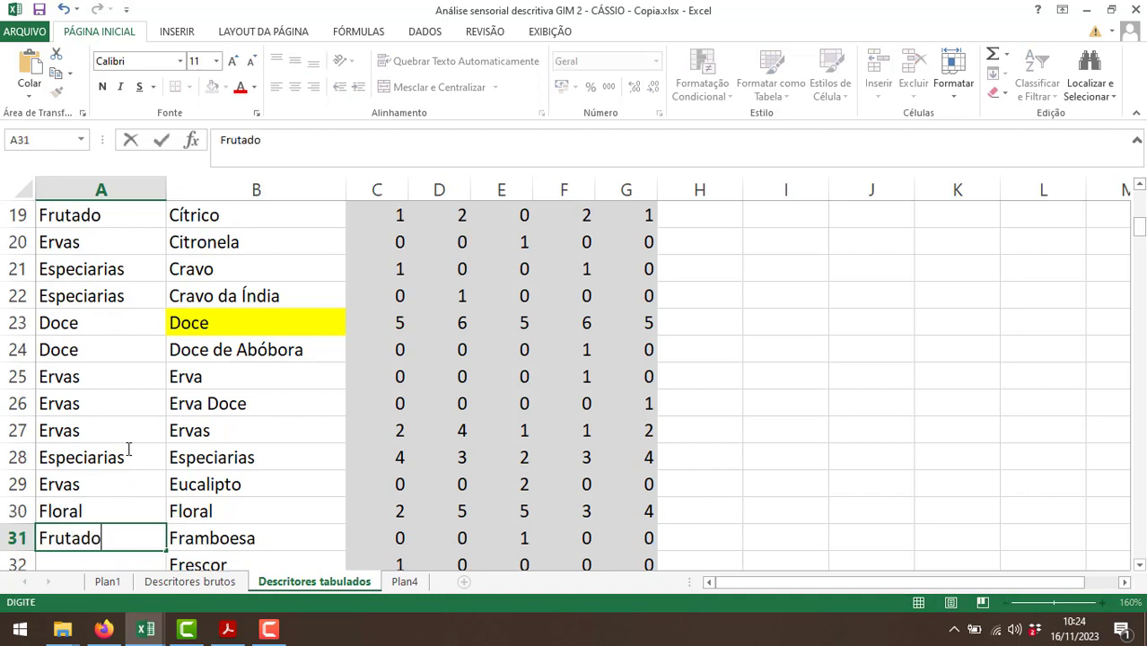
key(Return)
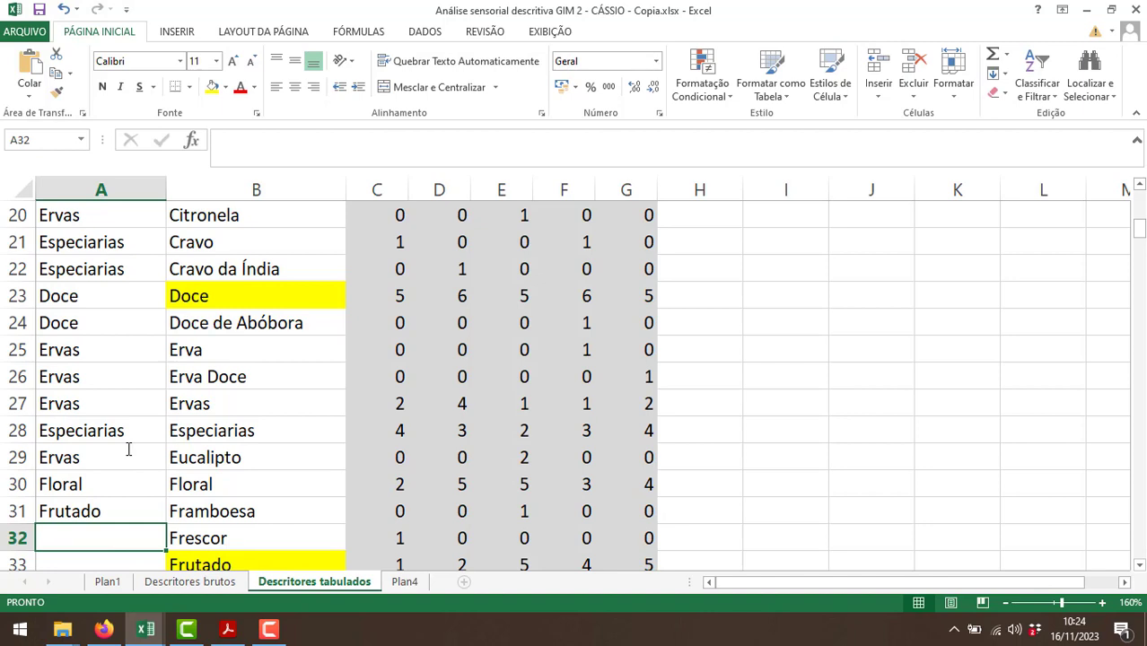
text(Outros)
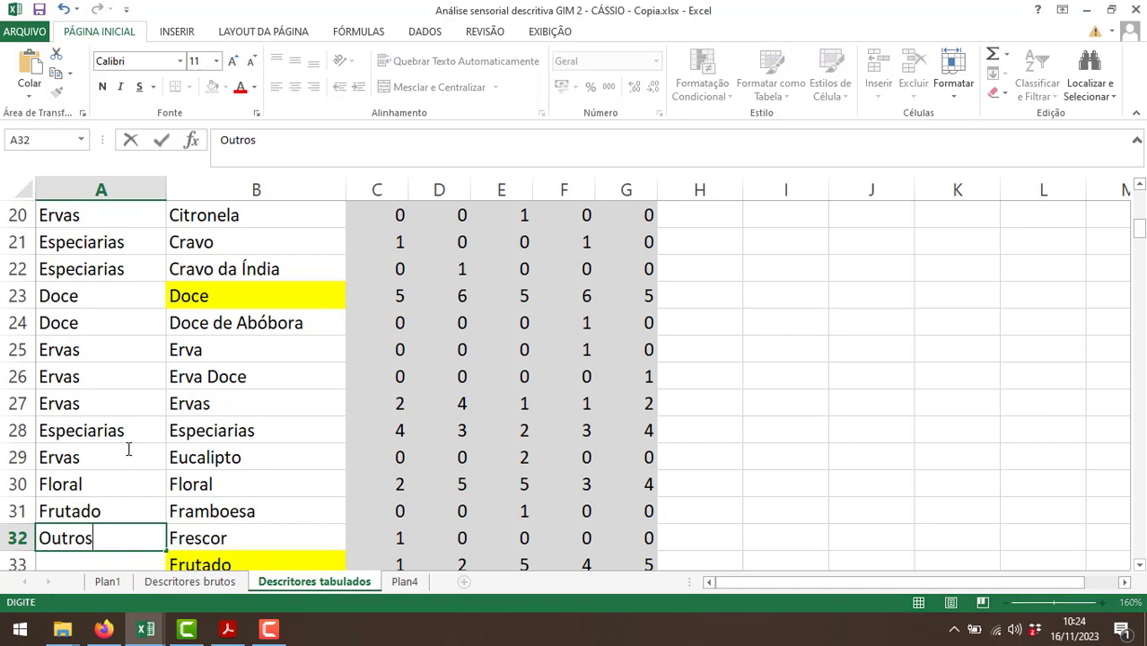
key(Return)
Enter "Frutado" in A33:A36 as the family for Frutado, Frutas Cítricas, Frutas de Caroço and Frutas Vermelhas.
text(Frutado)
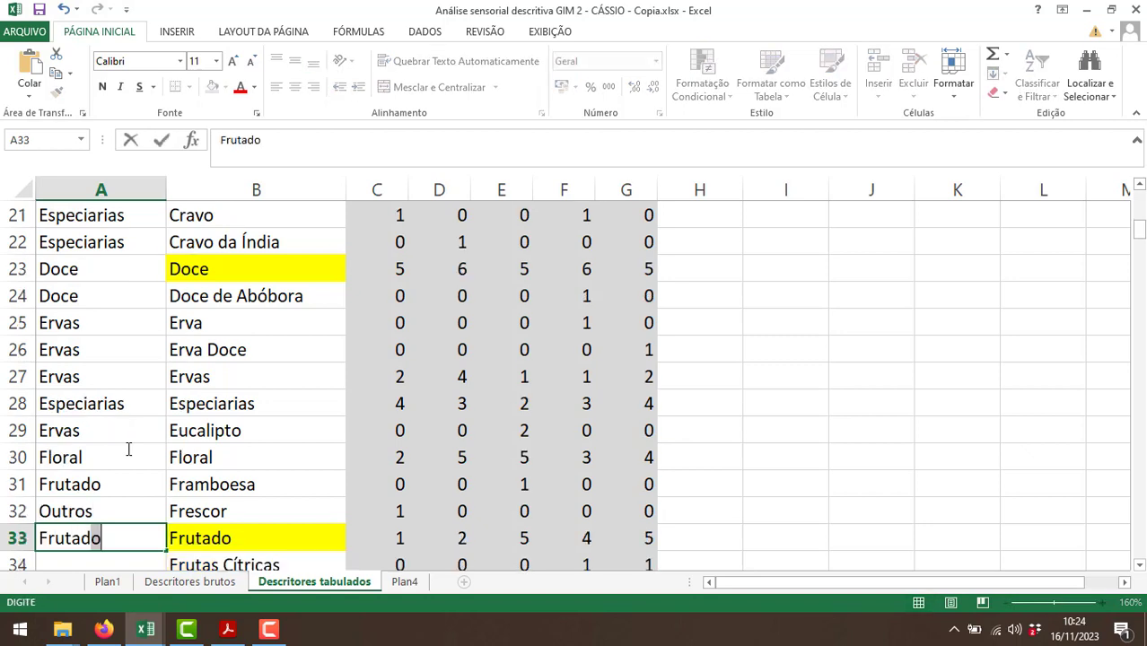
key(Return)
text(Frutado)
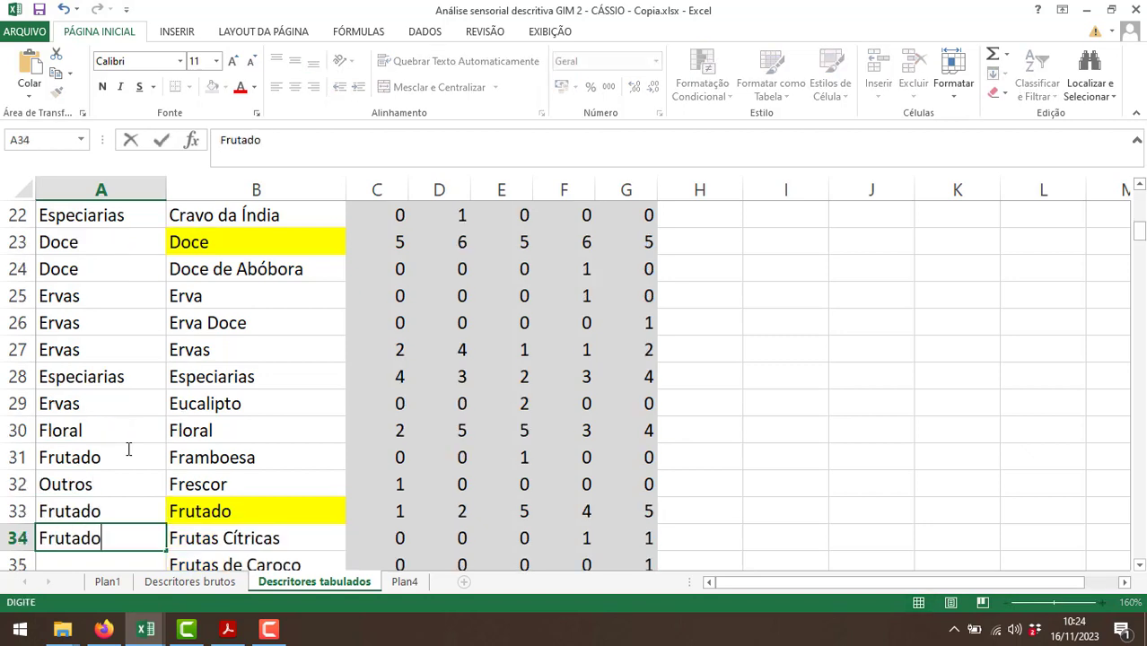
key(Return)
text(Frutado)
key(Return)
text(Frutado)
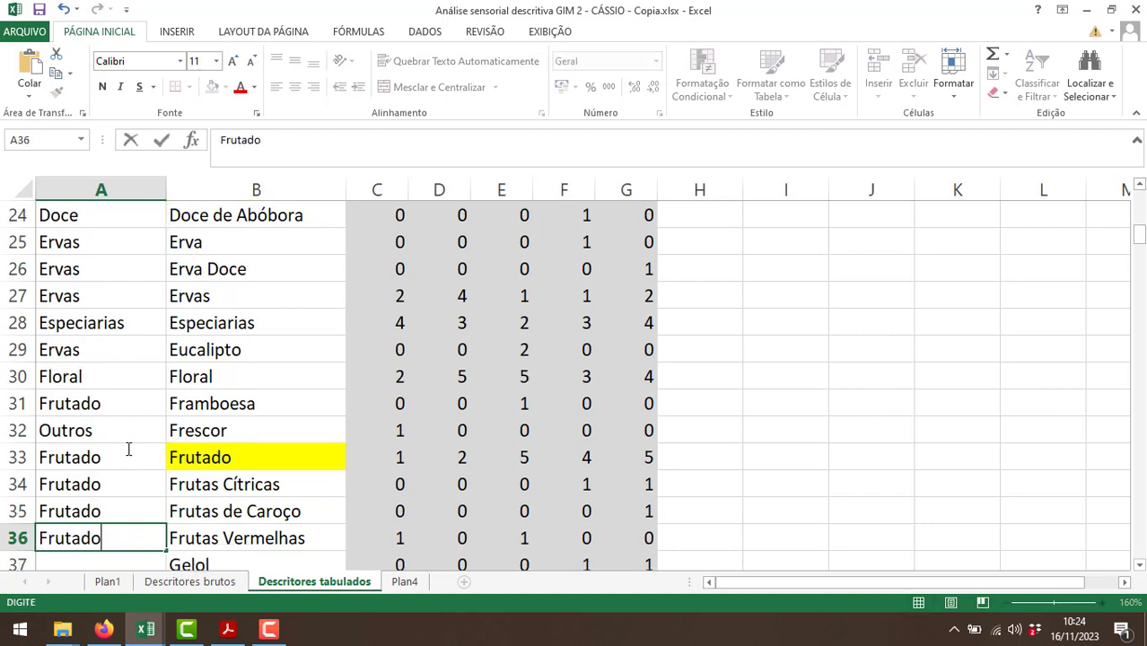
key(Return)
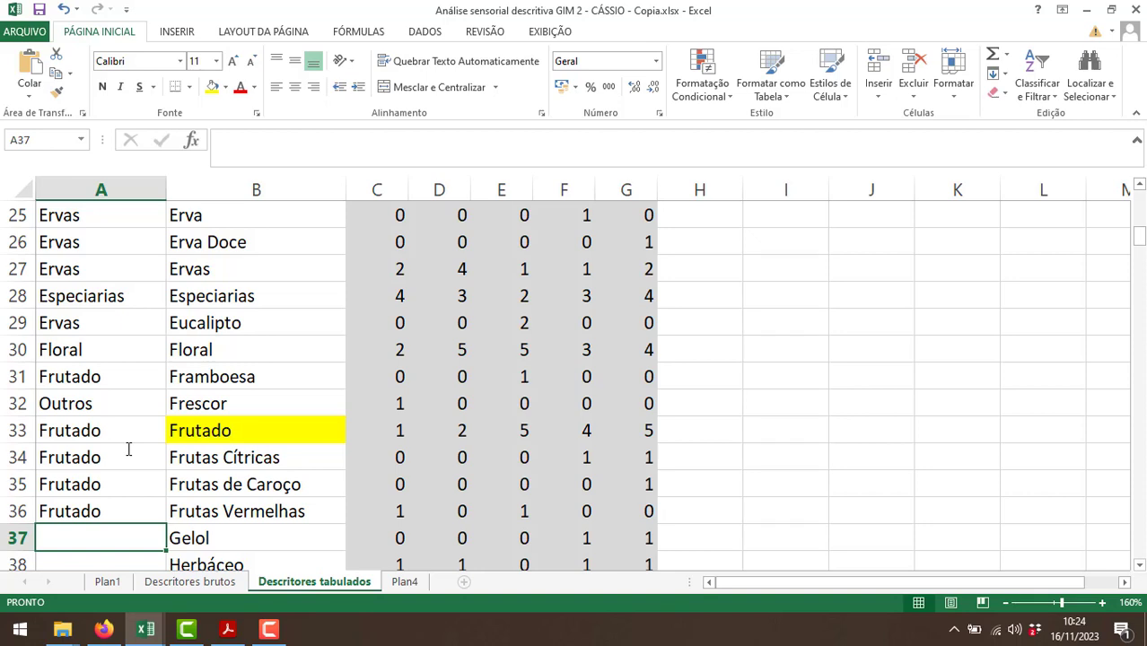
Enter "Ervas" in A37:A38 as the family for Gelol and Herbáceo.
text(Ervas)
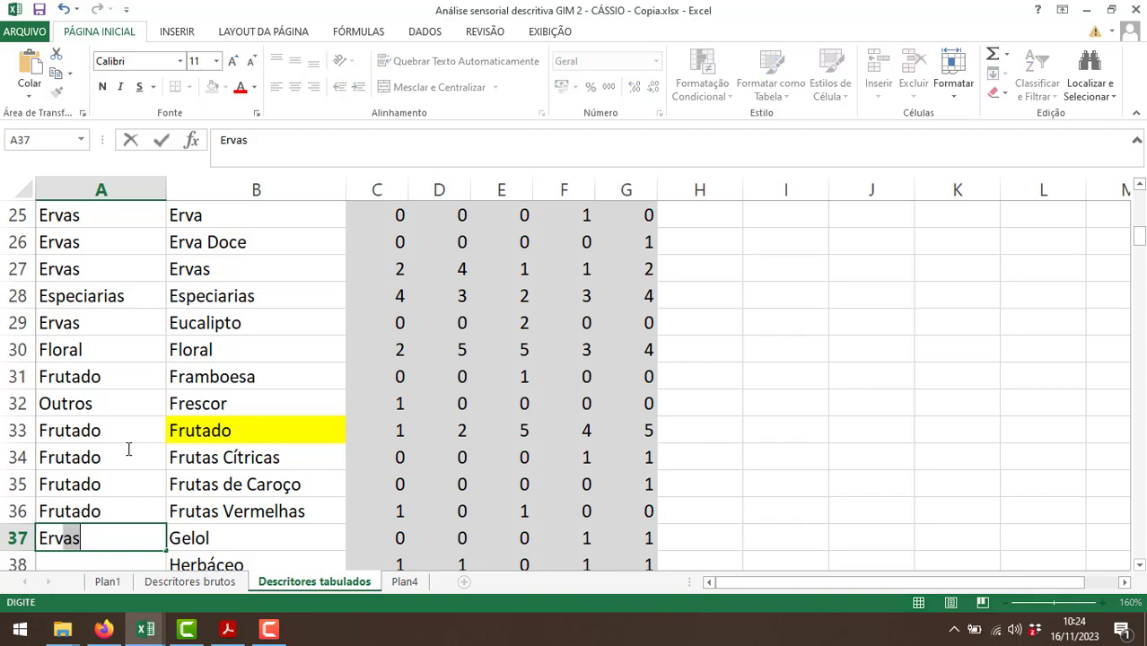
key(Return)
text(Ervas)
key(Return)
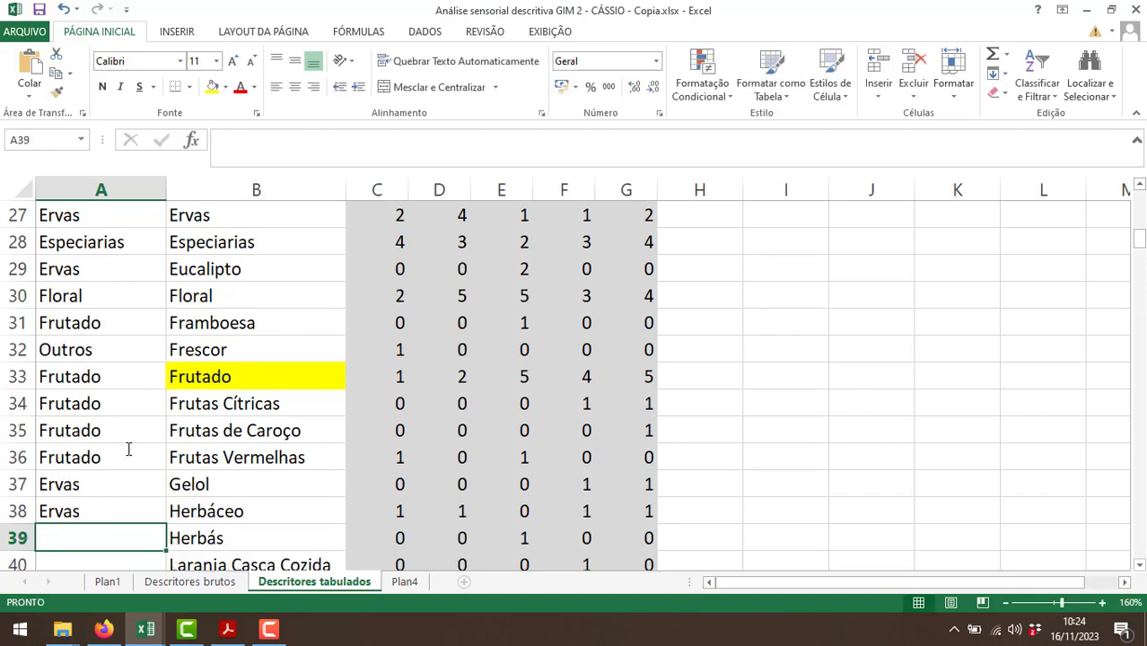
Assign families to Herbás, Laranja Casca Cozida and Lavanda by entering Ervas, Frutado and Floral in A39:A41.
text(Erv)
key(Return)
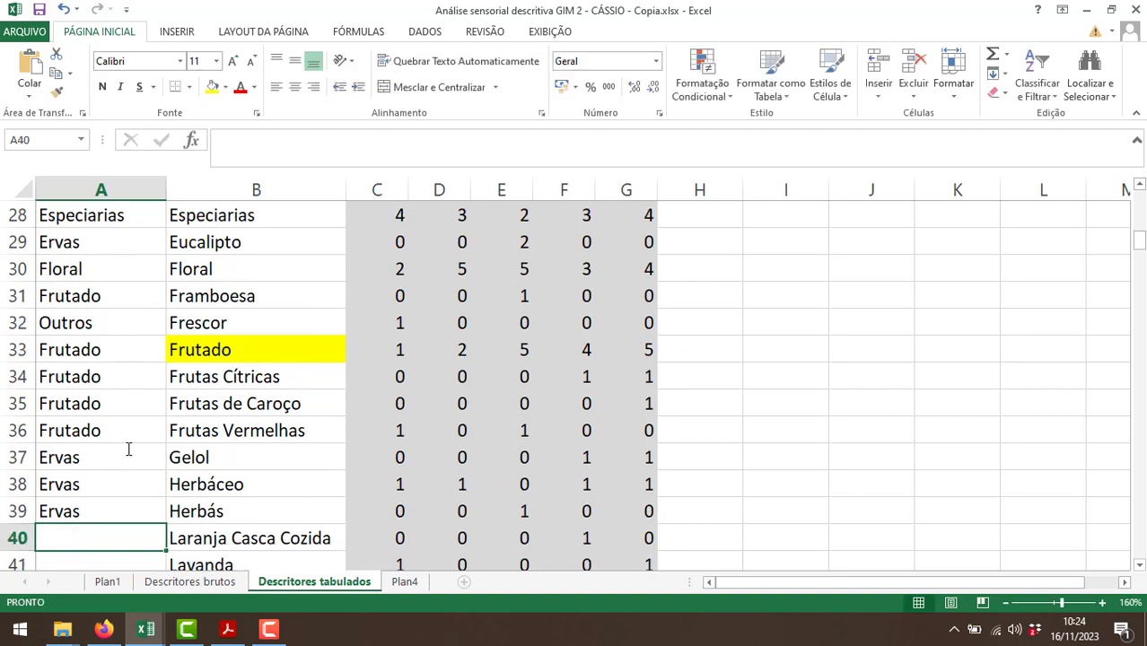
text(Frutado)
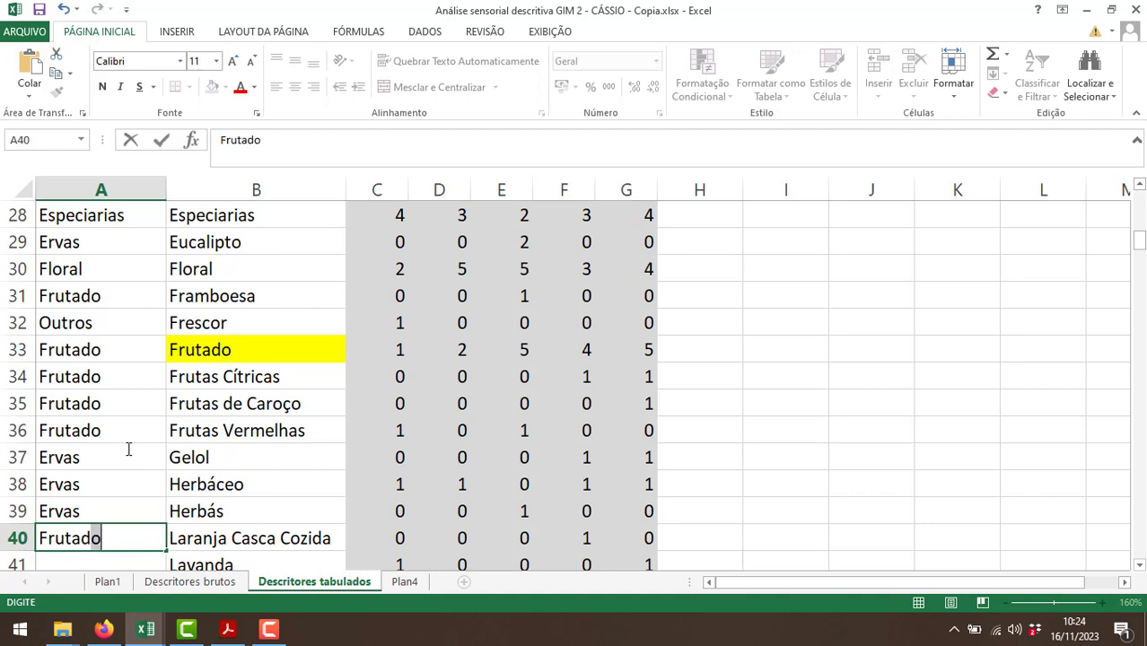
key(Return)
text(Floral)
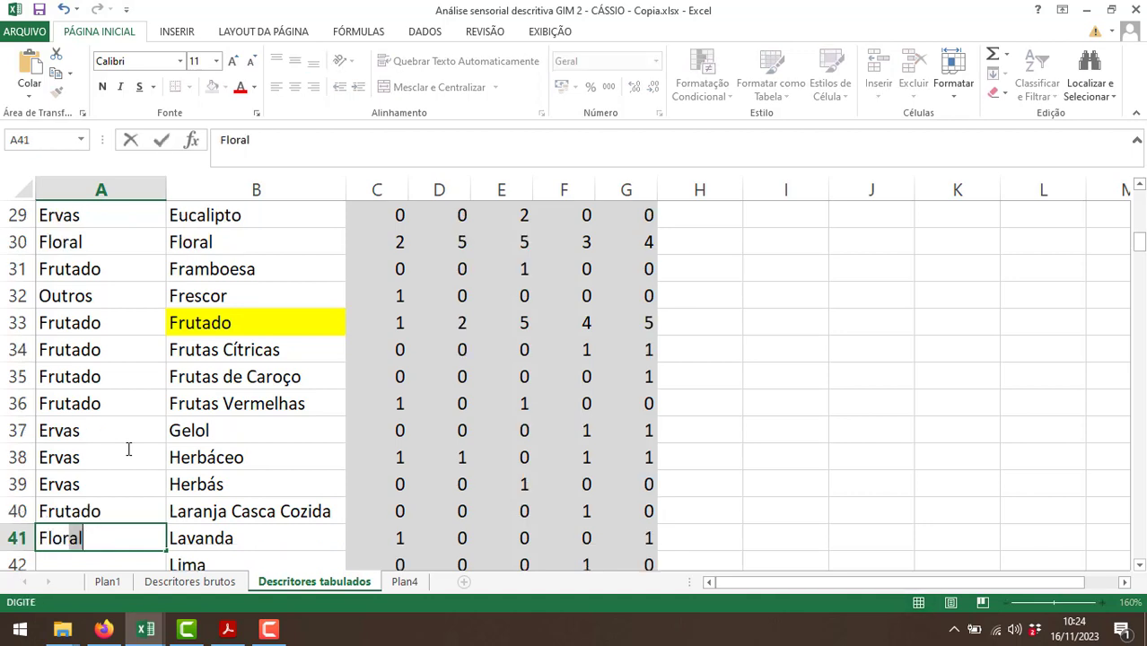
key(Return)
Enter "Frutado" in A42:A44 as the family for Lima, Limão and Maçã.
text(Fru)
key(Return)
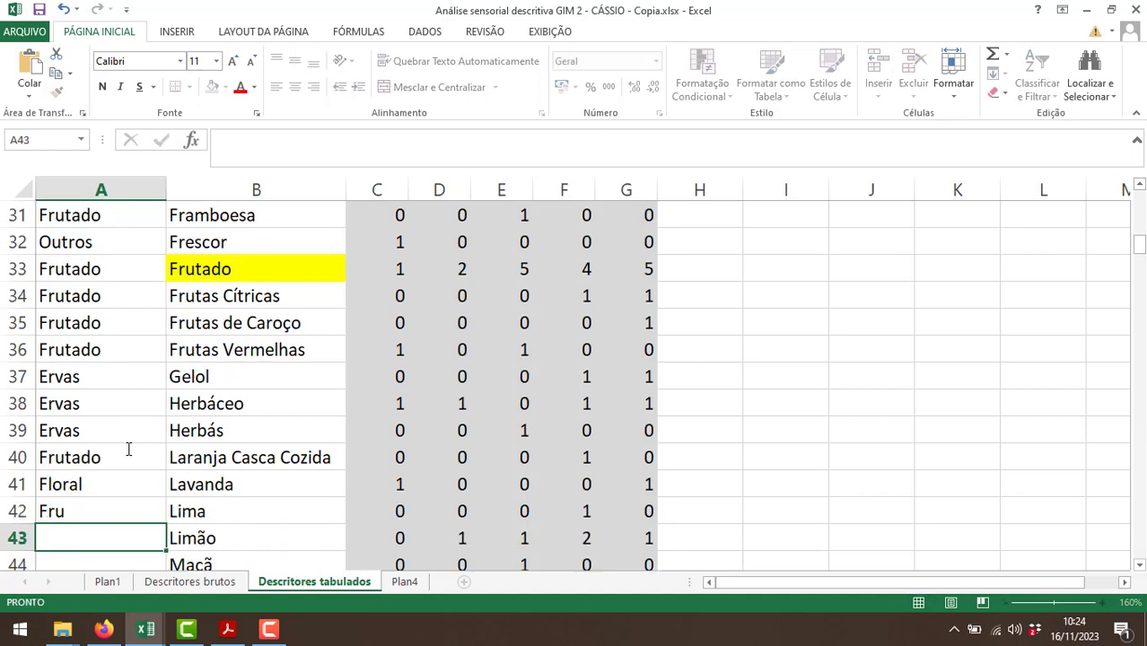
key(Up)
key(F2)
key(BackSpace)
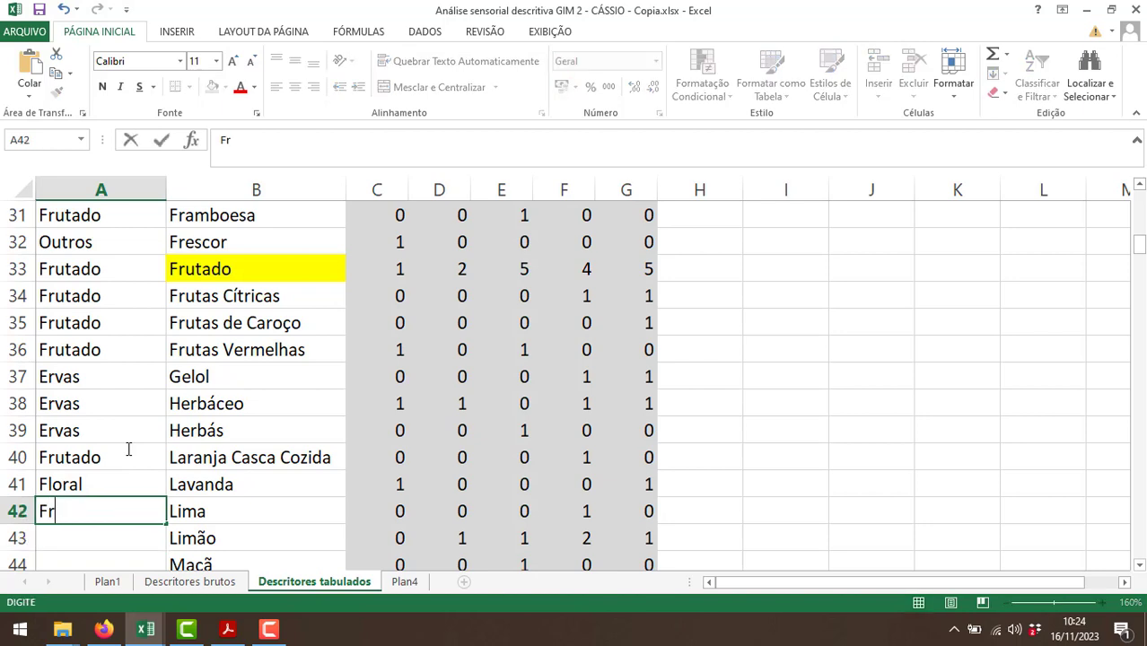
text(utado)
key(Return)
text(Frutado)
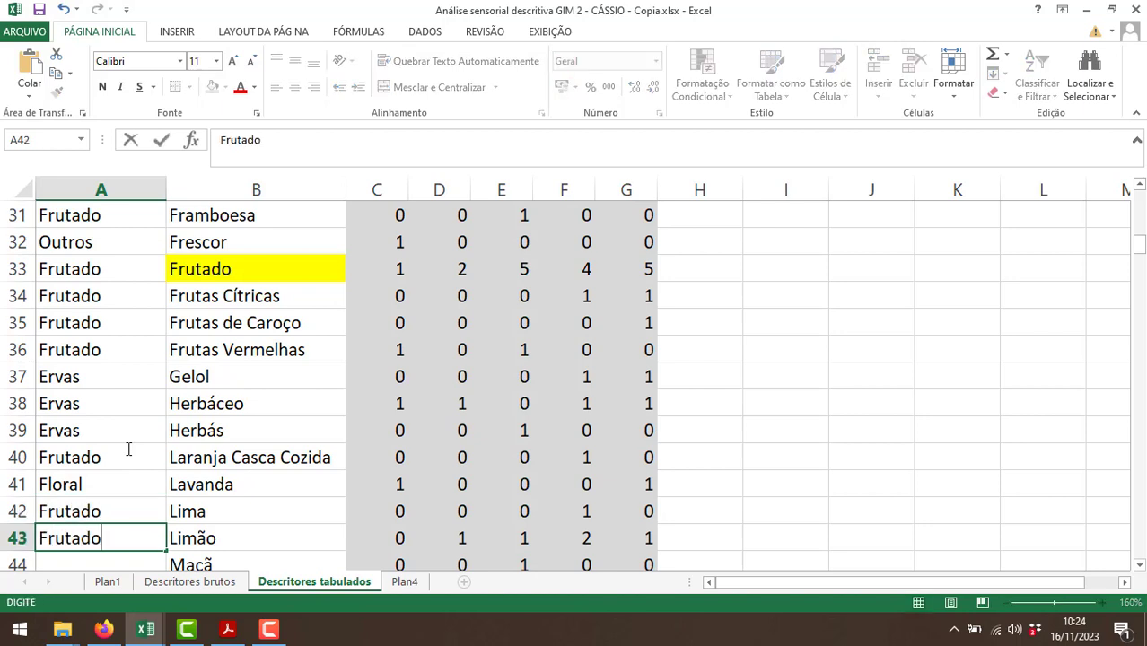
key(Return)
text(Frutado)
key(Return)
Assign families to the descriptors from Menta to Noz Moscada by entering Ervas, Frutado, Neutro and Especiarias in A45:A48.
text(Ervas)
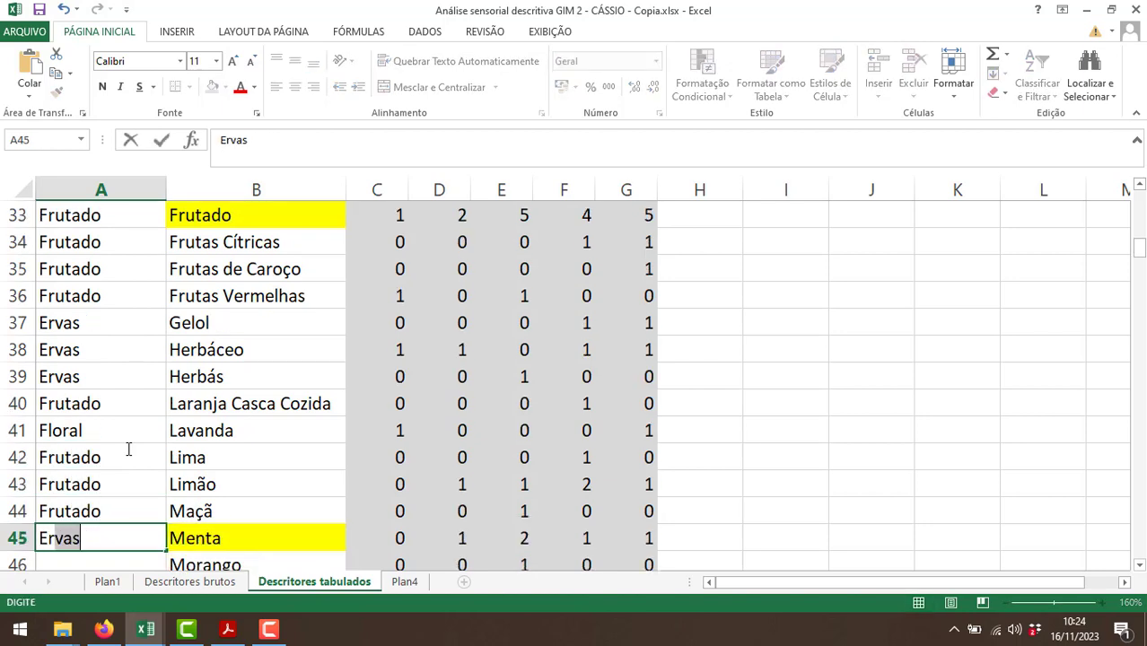
key(Return)
text(Frutado)
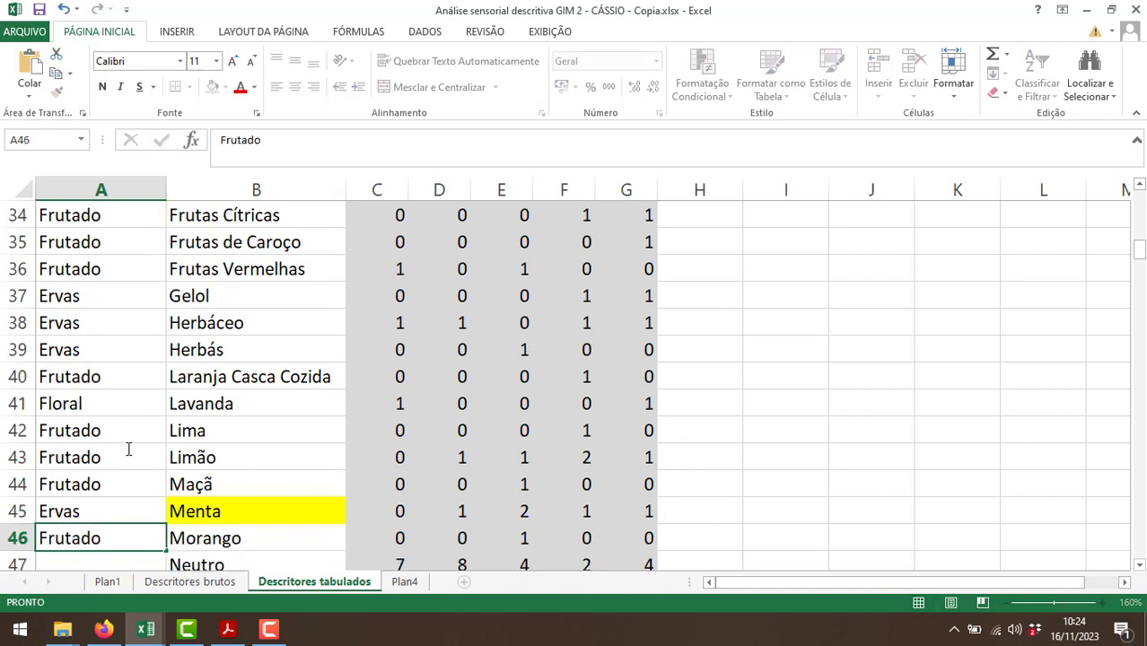
key(Return)
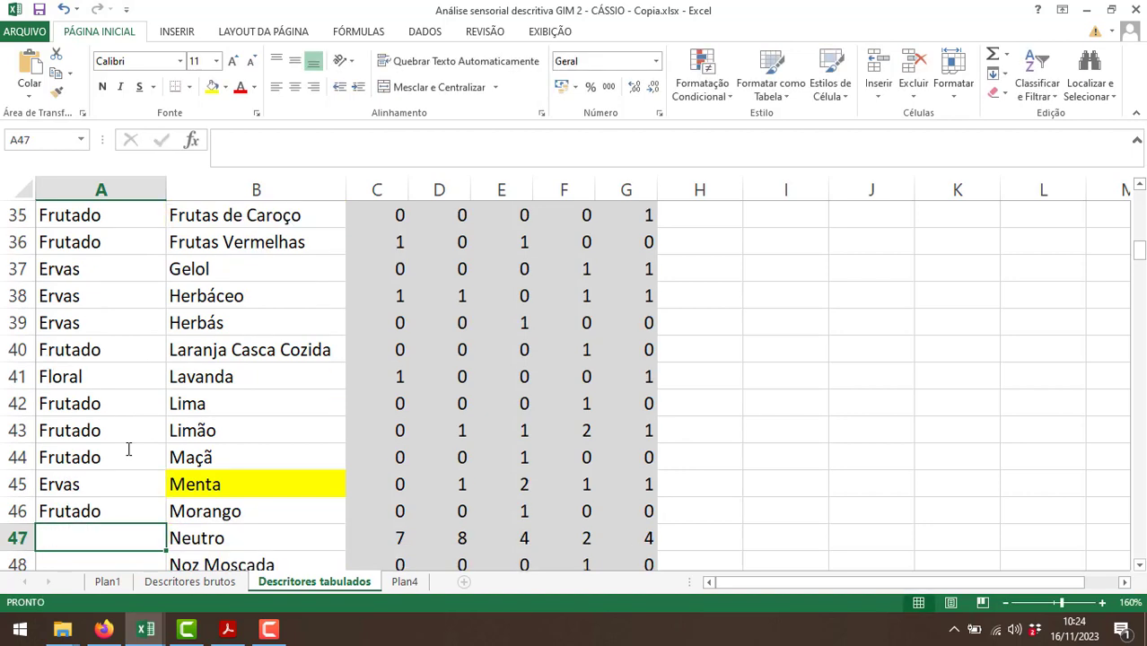
text(Neutro)
key(Return)
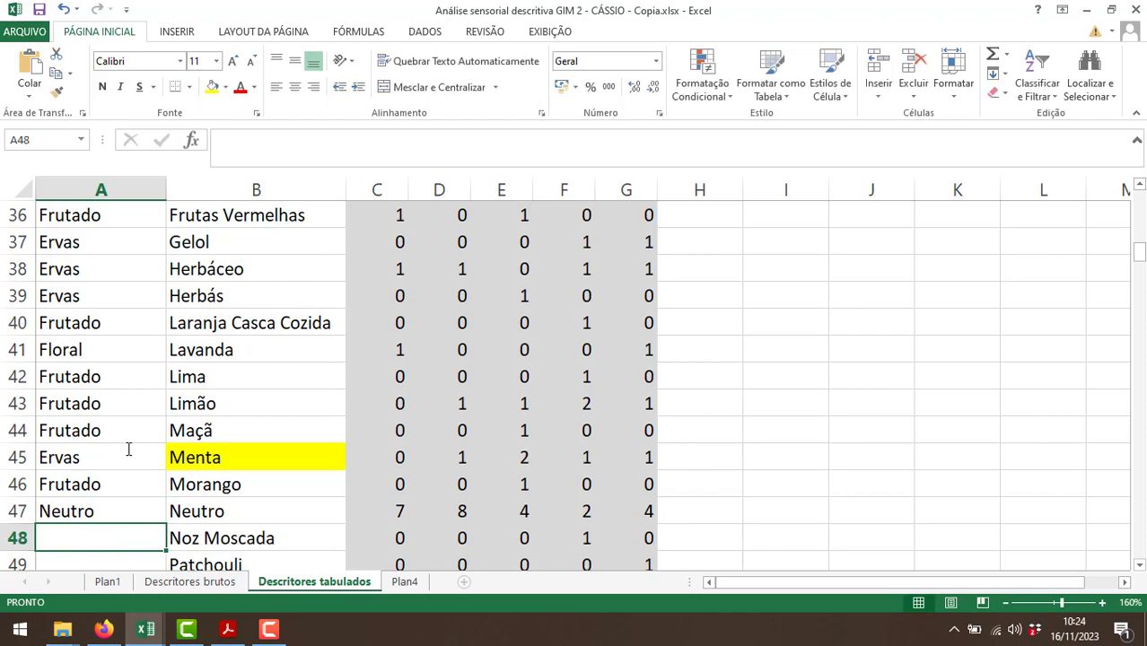
text(Especiarias)
key(Return)
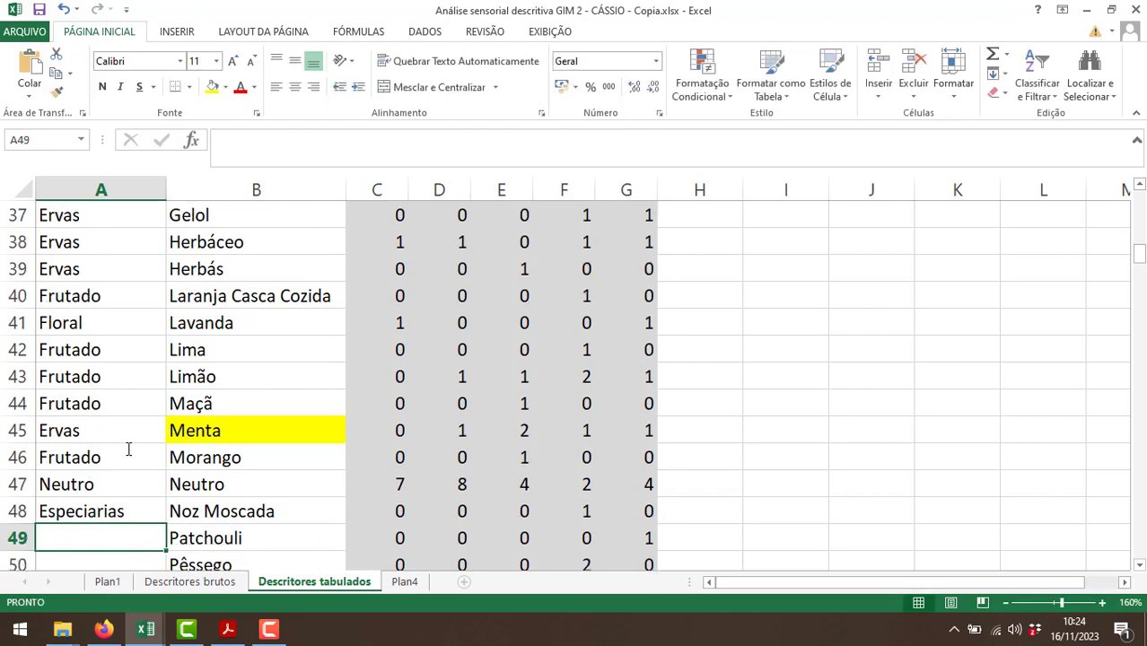
Switch to Firefox and search Google for "patchouli" to check what kind of aroma it is.
click(104, 629)
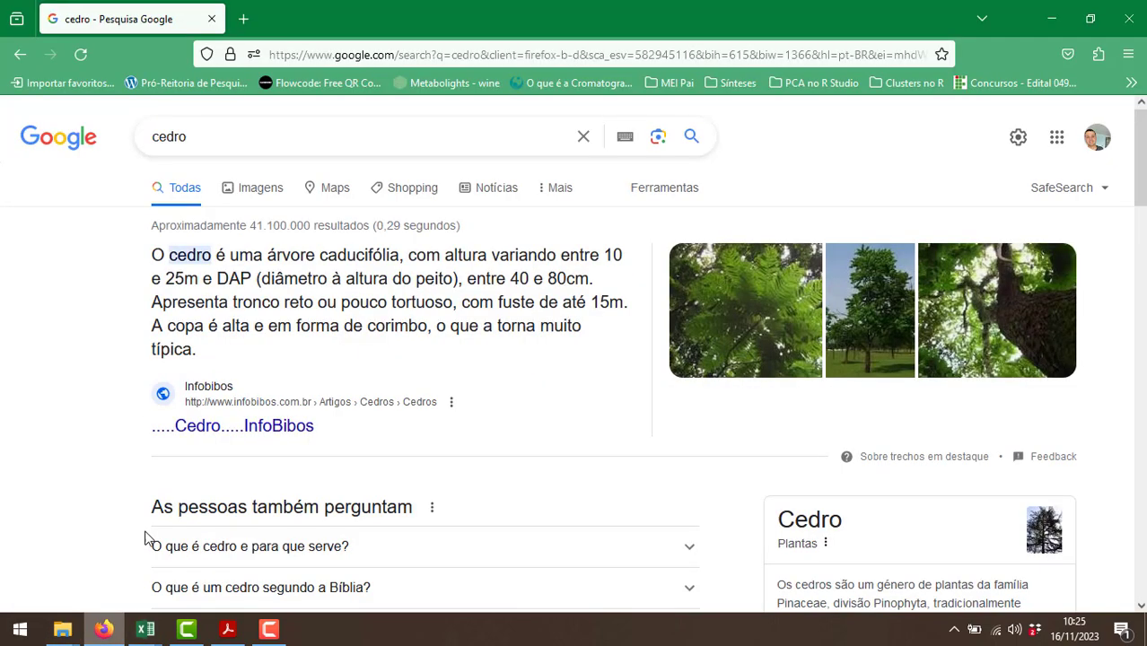
double_click(288, 135)
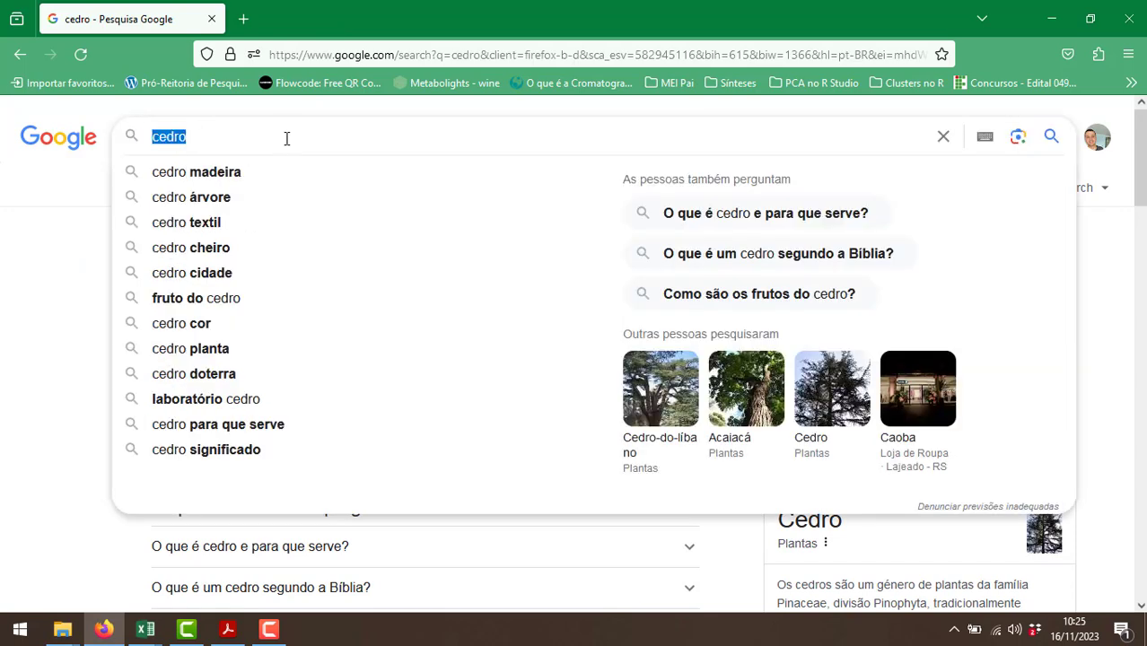
text(patch)
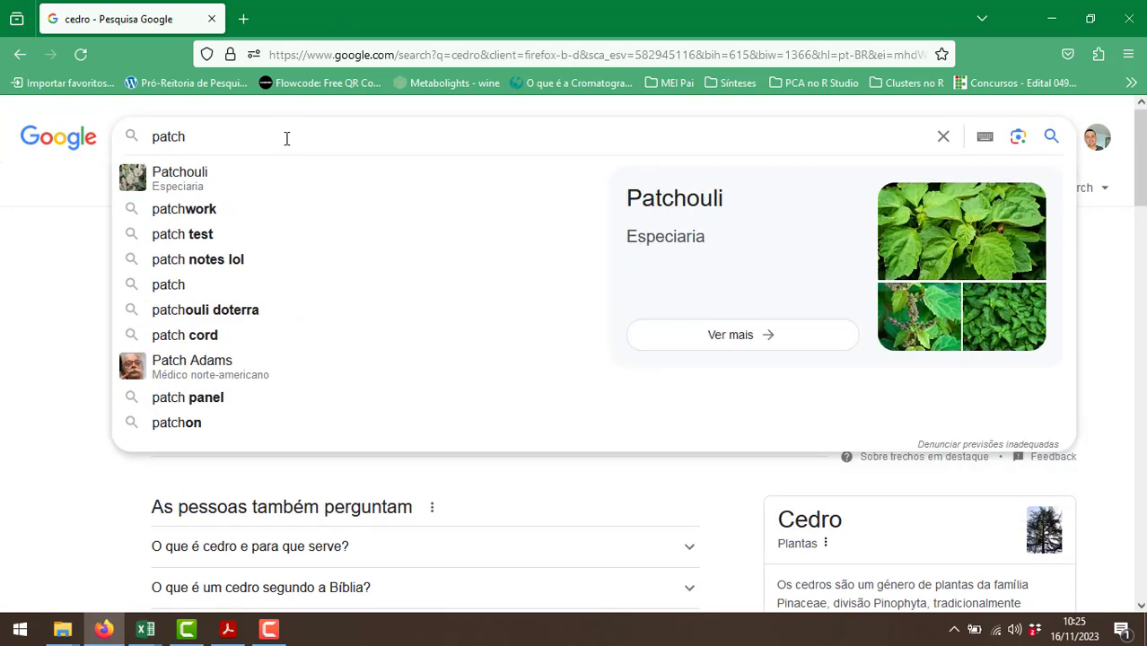
text(ouli)
key(Return)
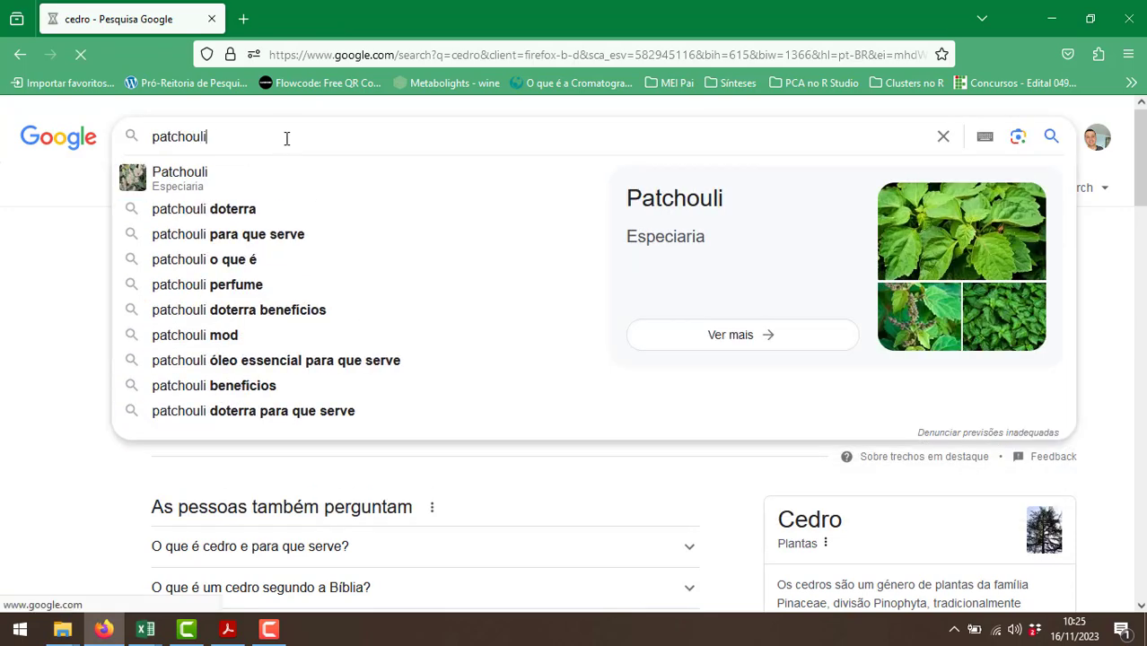
Switch back to the Excel workbook and enter "Especiarias" in A49 as the family for Patchouli.
key(alt+Tab)
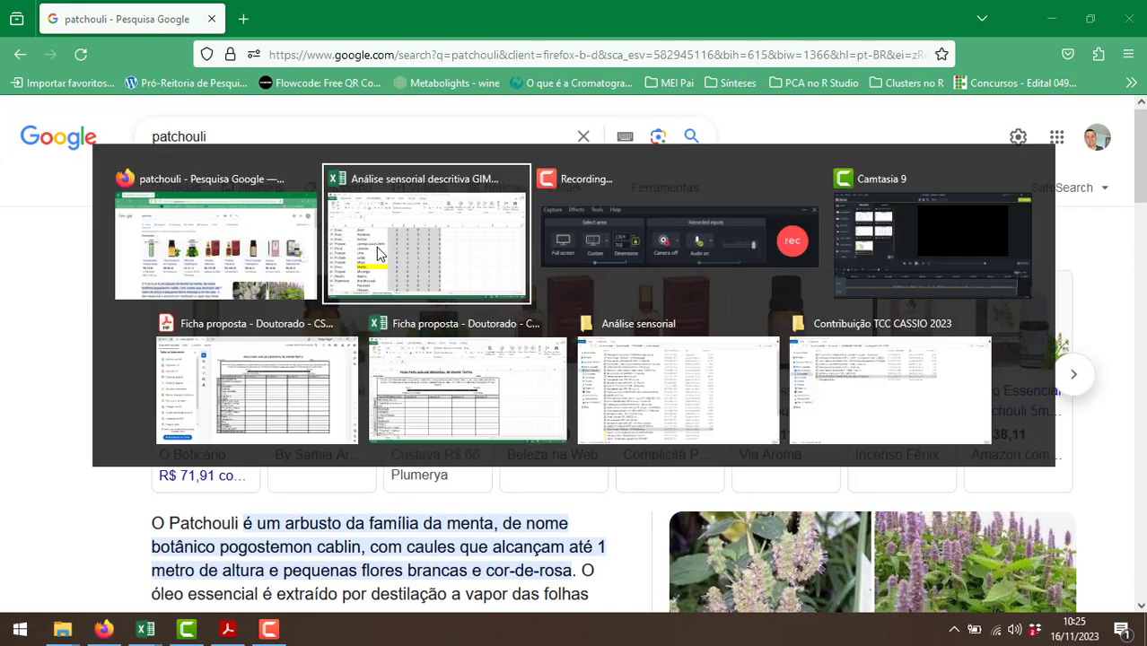
text(Especiarias)
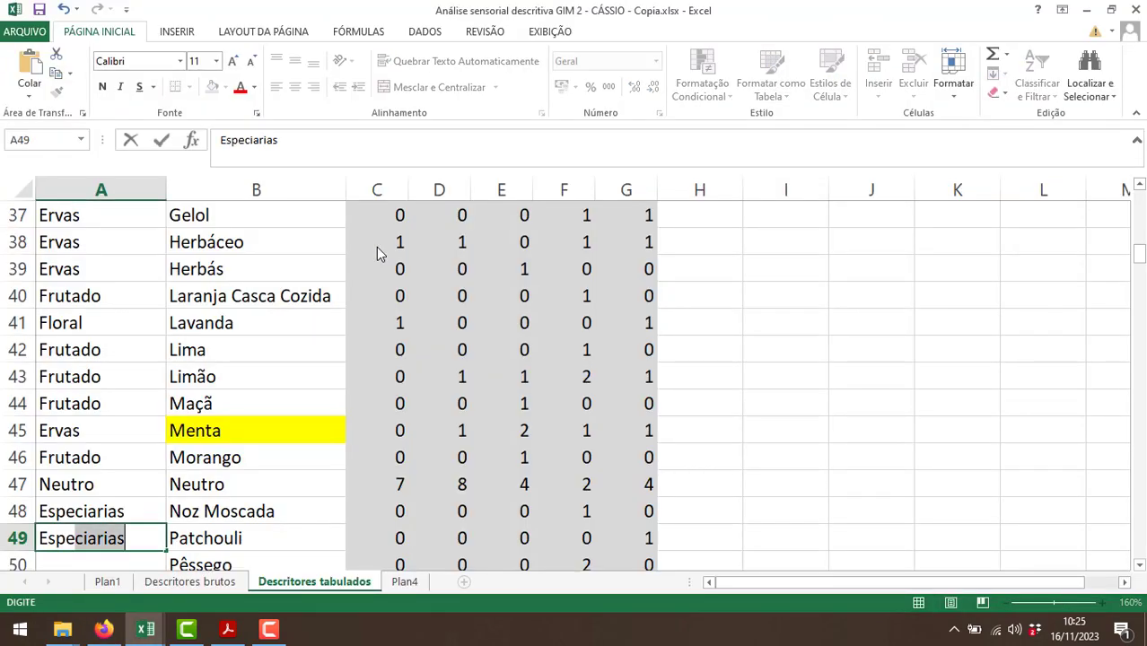
key(Return)
Assign families to Pêssego and Pêssego em calda by entering Frutado in A50 and Doce in A51.
text(D)
key(BackSpace)
key(BackSpace)
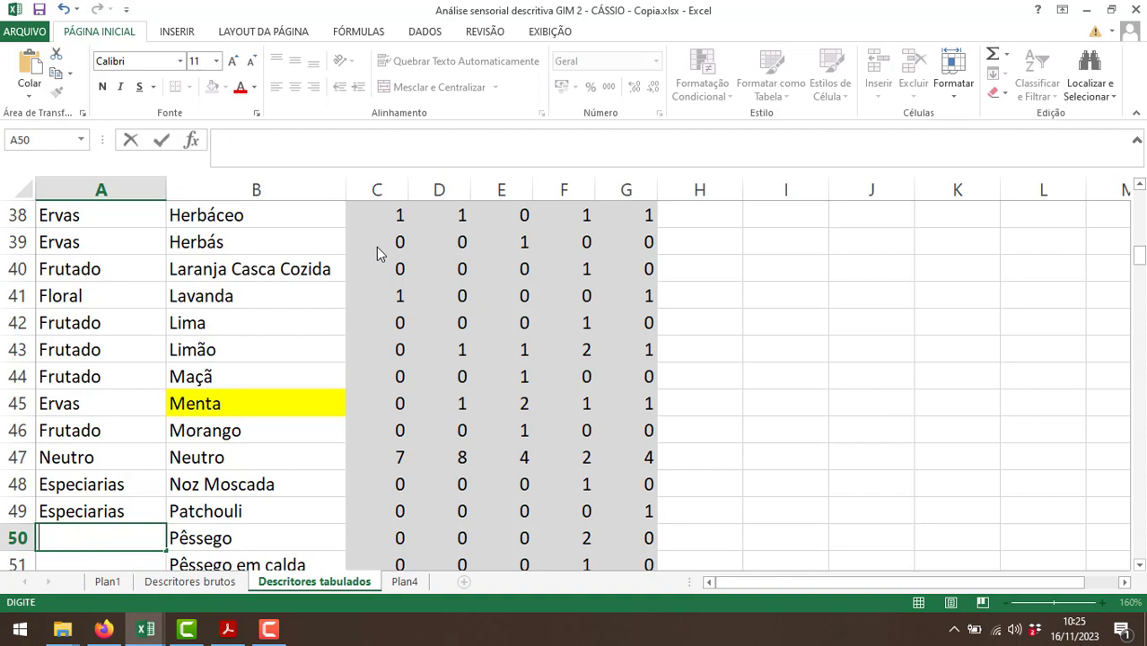
text(Frutad)
key(Return)
text(Doce)
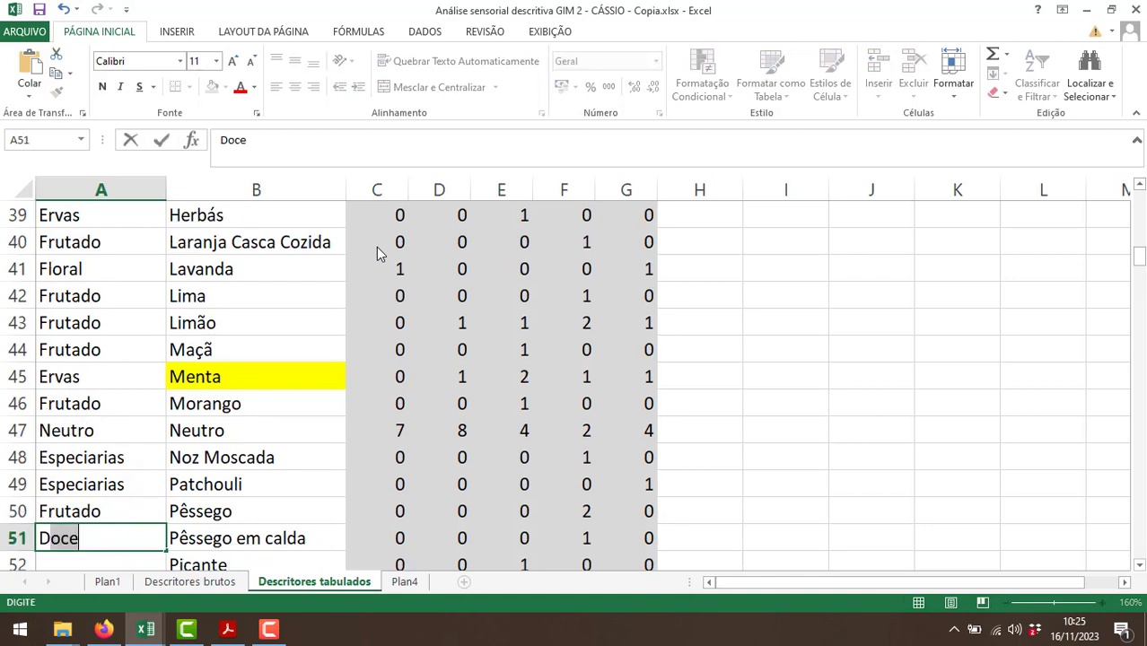
key(Return)
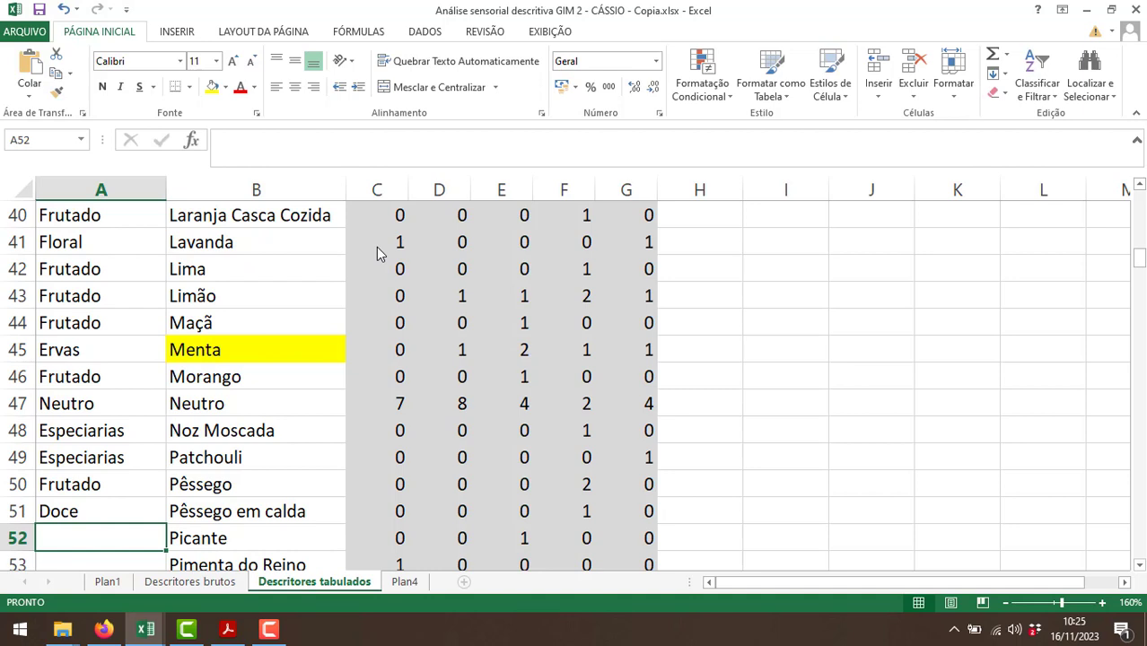
Assign families to Picante and Pimenta do Reino by entering Outros in A52 and Especiarias in A53.
text(Oure)
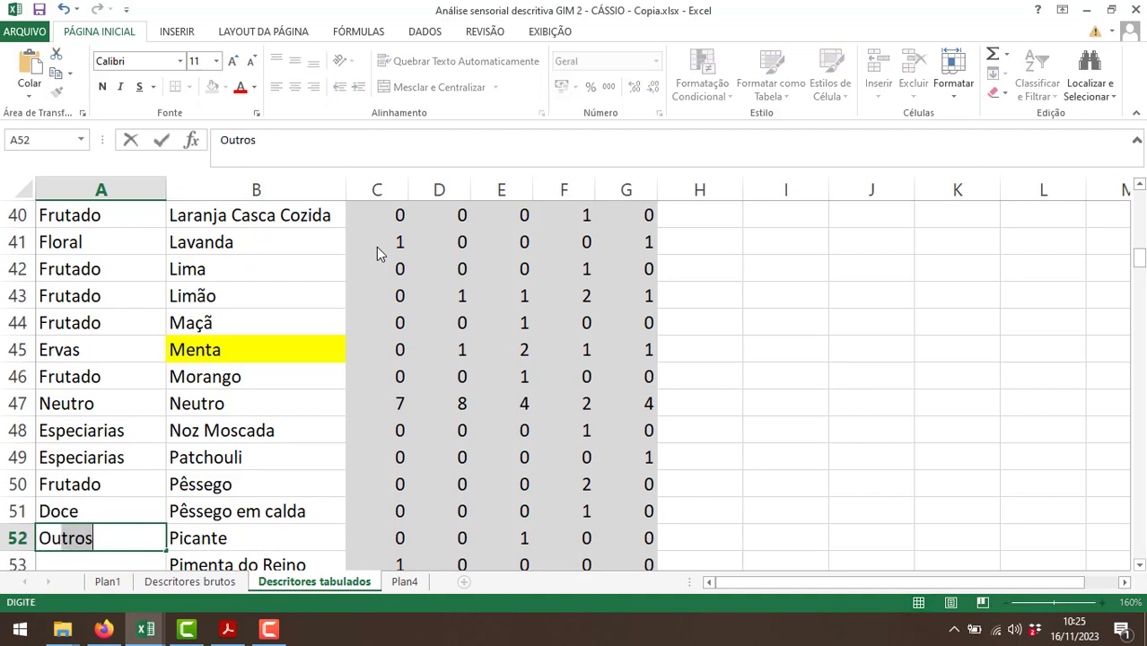
key(BackSpace)
key(BackSpace)
text(tr)
key(Return)
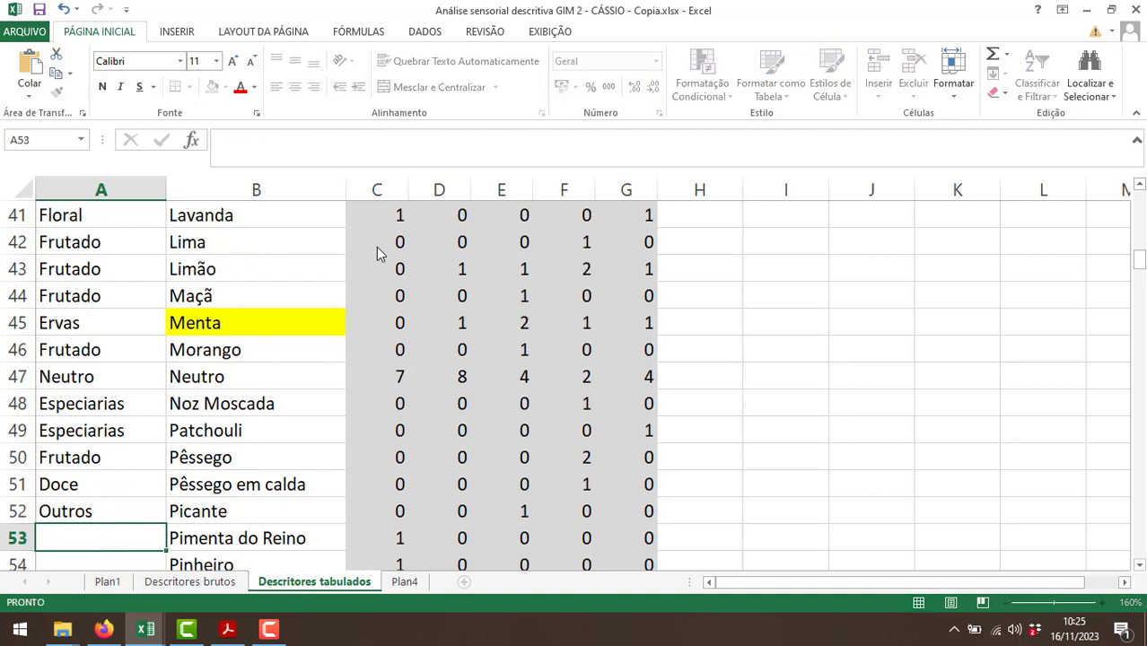
text(Es)
key(Return)
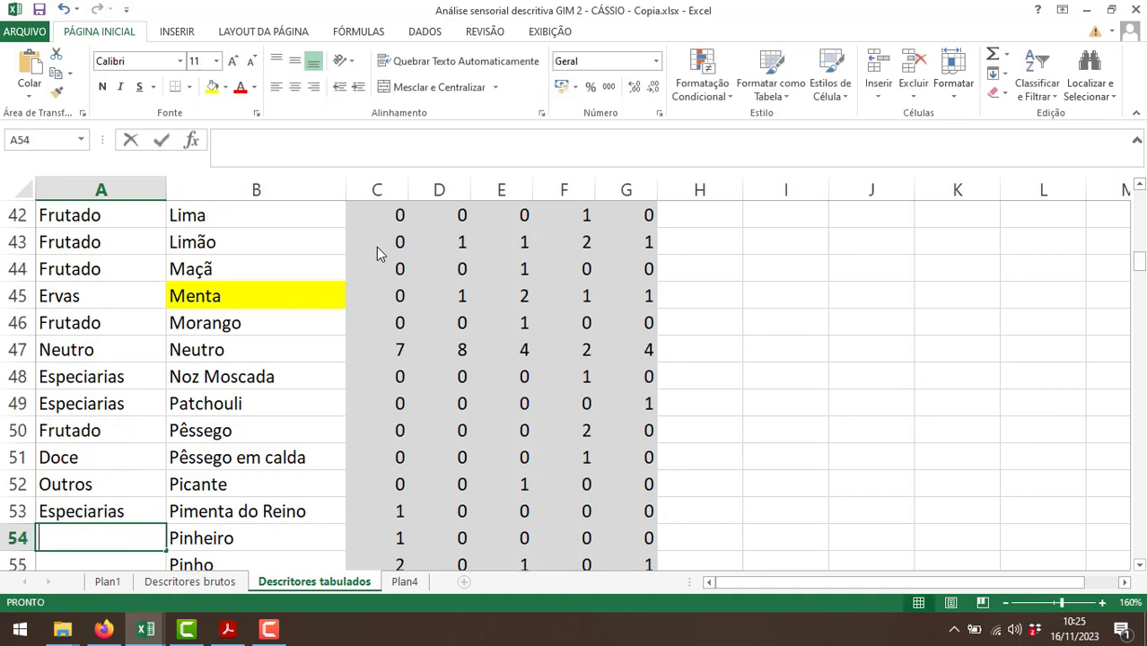
Enter "Madeira" in A54:A57 for Pinheiro, Pinho, Pino and Pinus, and "Defeito" in A58 for Químico.
text(Madeira)
key(Return)
text(Madeira)
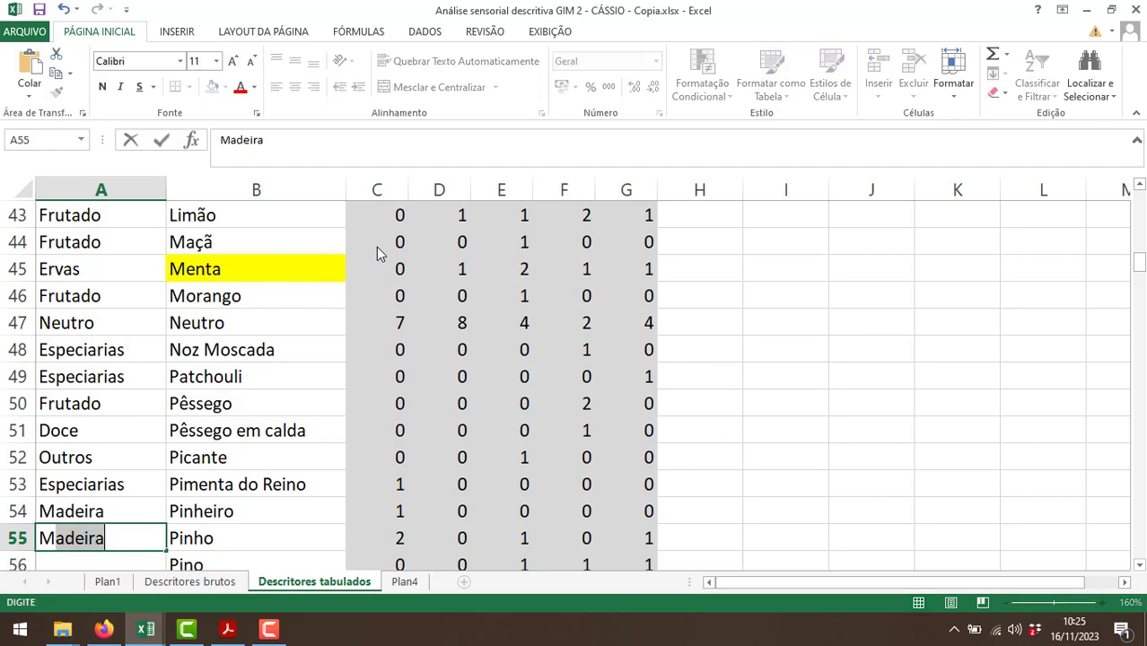
key(Return)
text(Madeira)
key(Return)
text(Madeira)
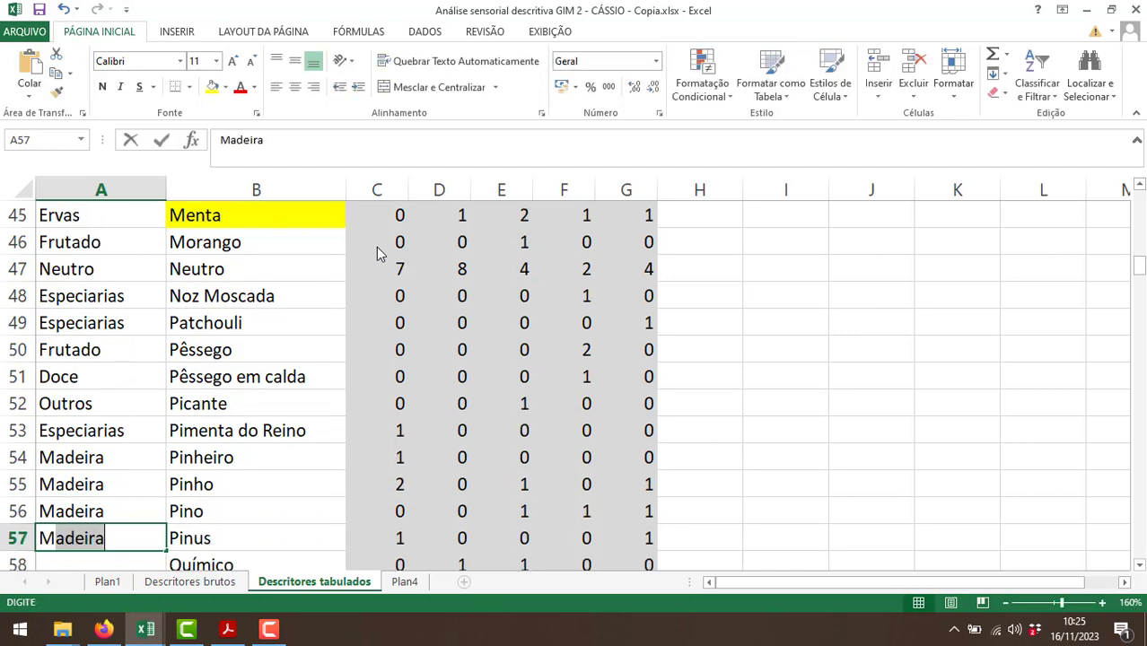
key(Return)
text(Defeito)
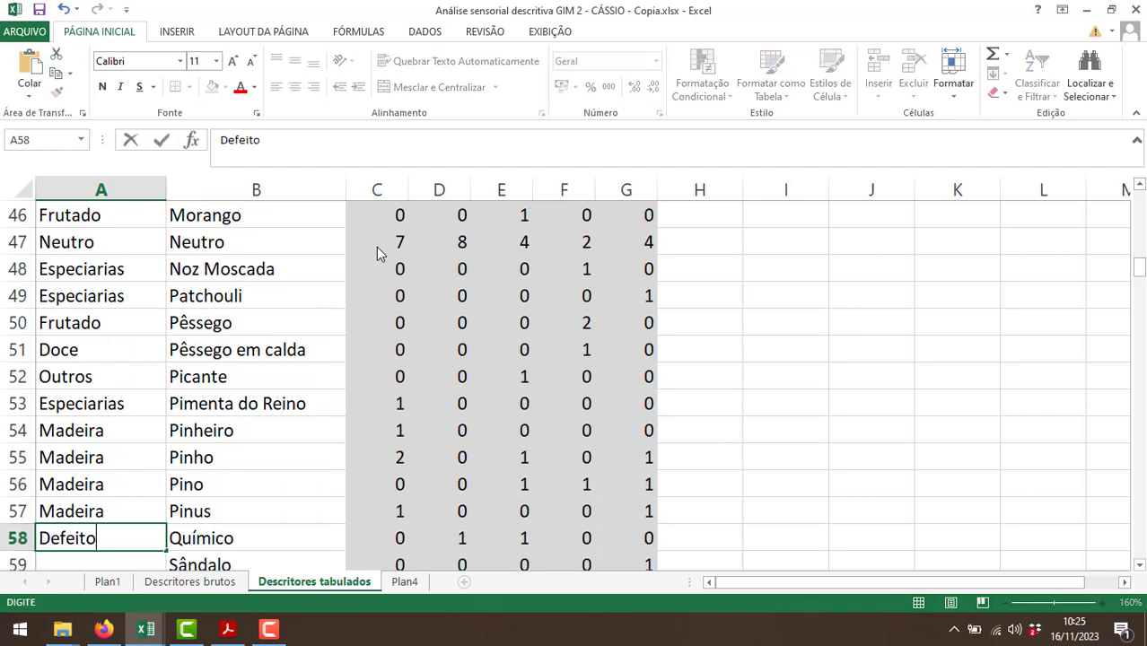
key(Return)
Change the family of Laranja Casca Cozida in A40 to "Defeito".
scroll(174, 418, up, 3)
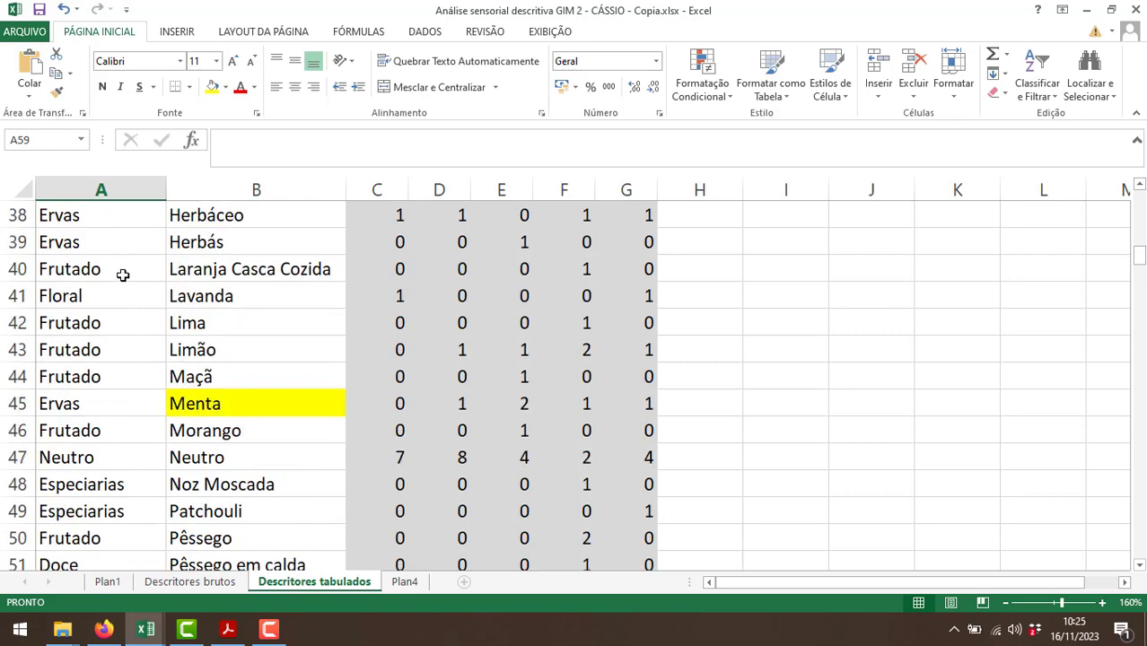
click(123, 274)
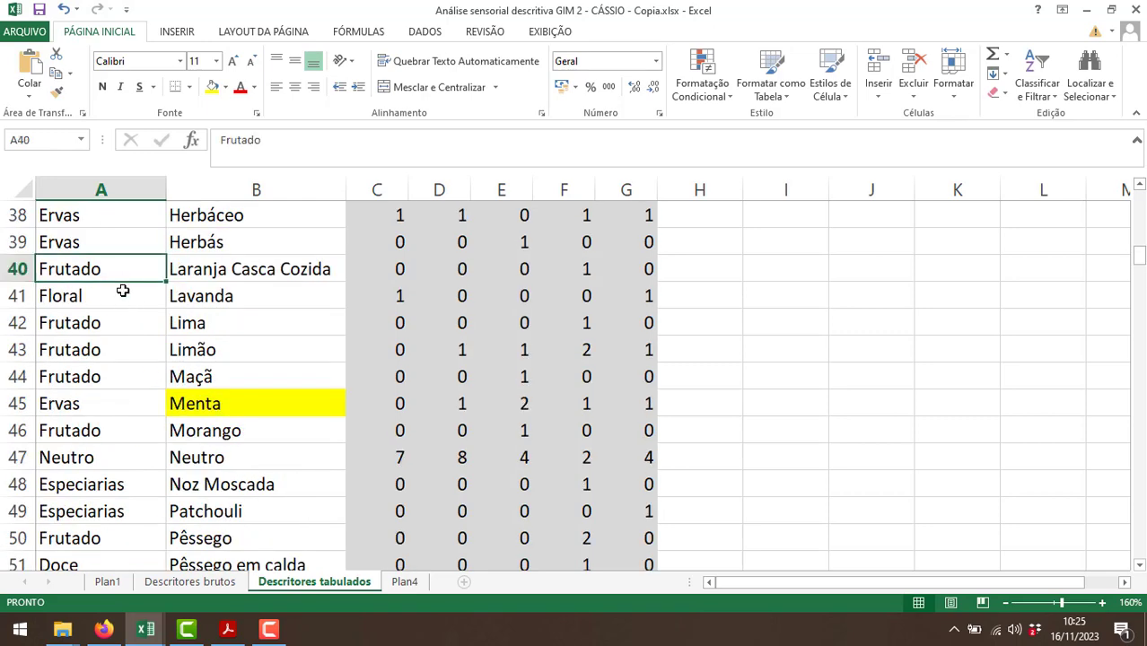
text(Dre)
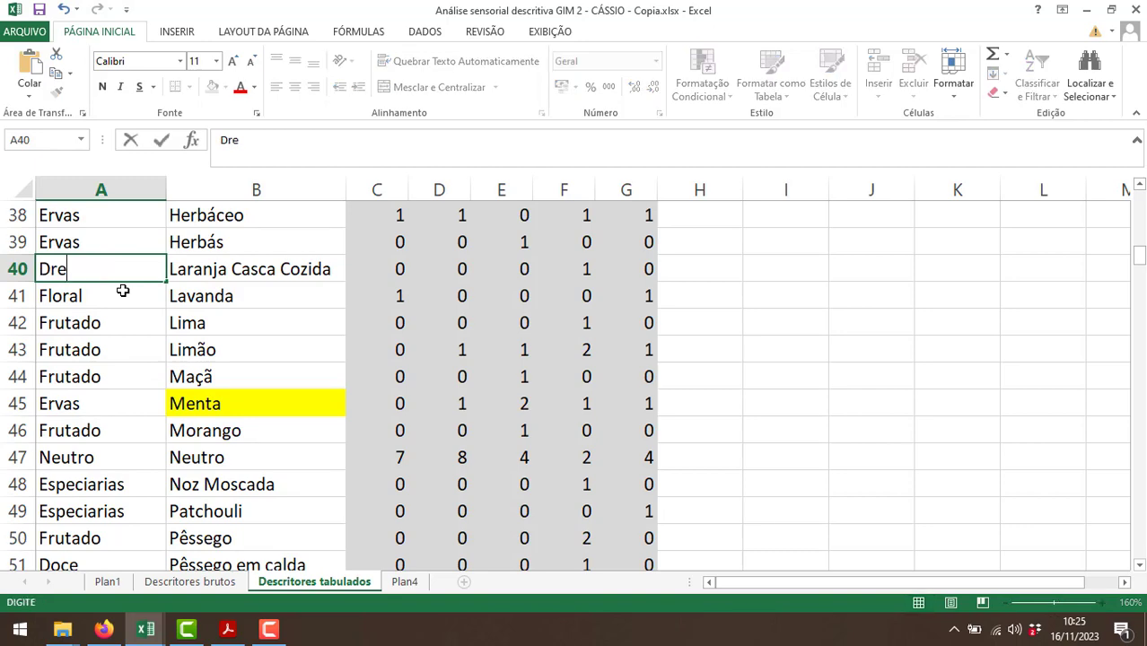
key(BackSpace)
key(BackSpace)
text(efe)
key(Return)
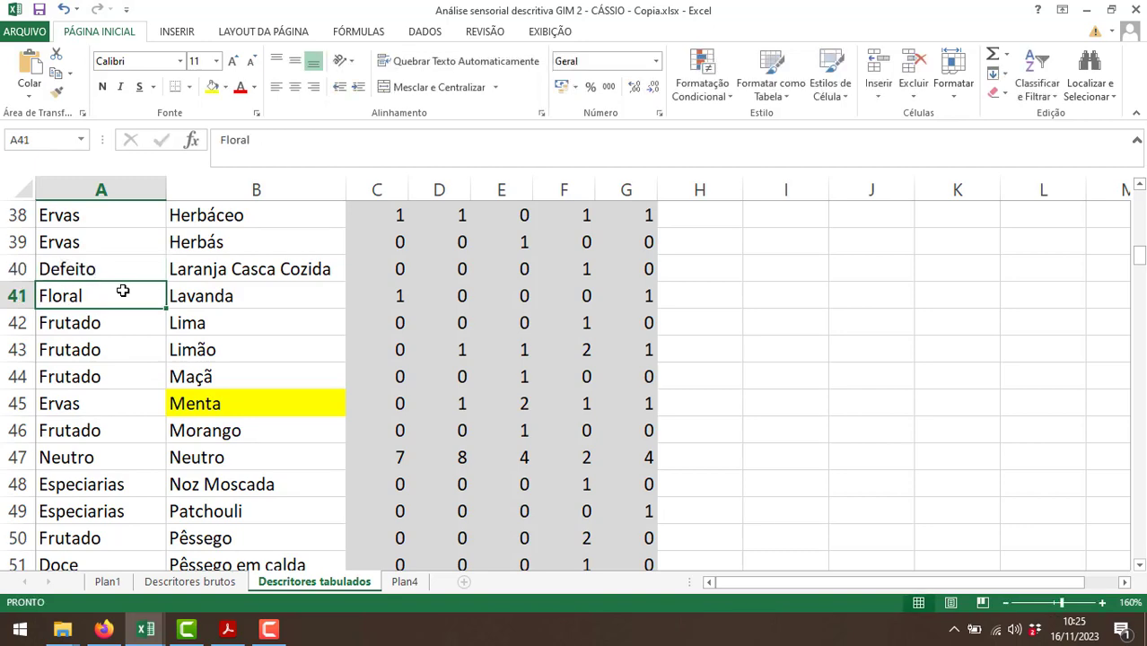
Select A59 beside Sândalo, then search Google in Firefox for "sândalo" and examine the results.
scroll(116, 305, down, 3)
scroll(117, 443, down, 1)
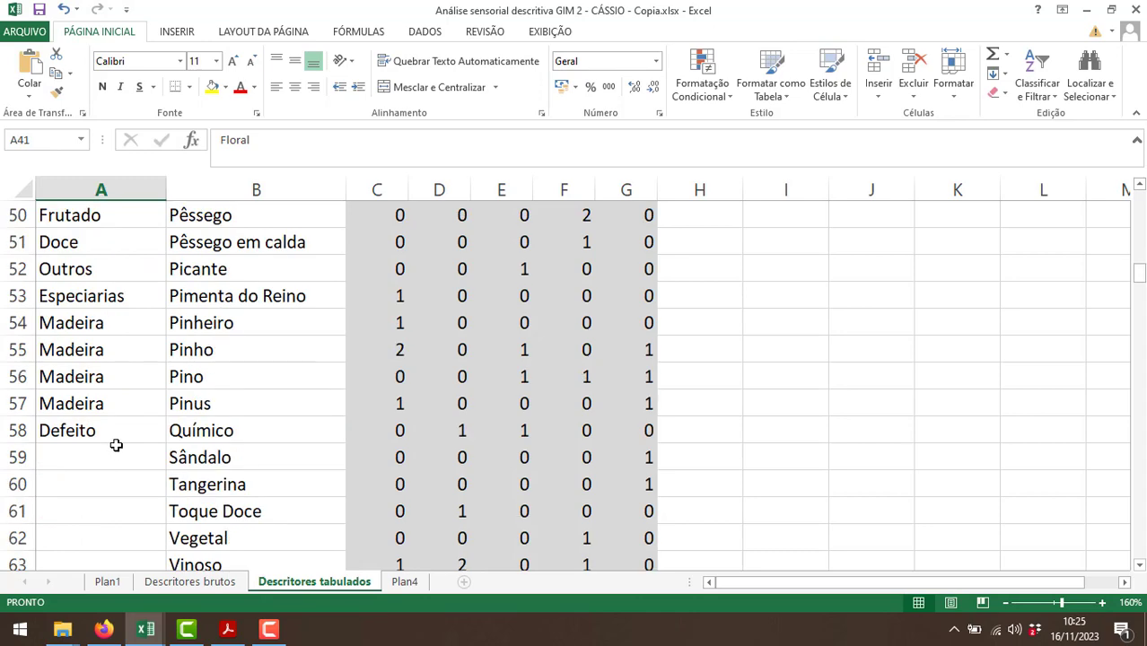
click(113, 455)
key(alt+Tab)
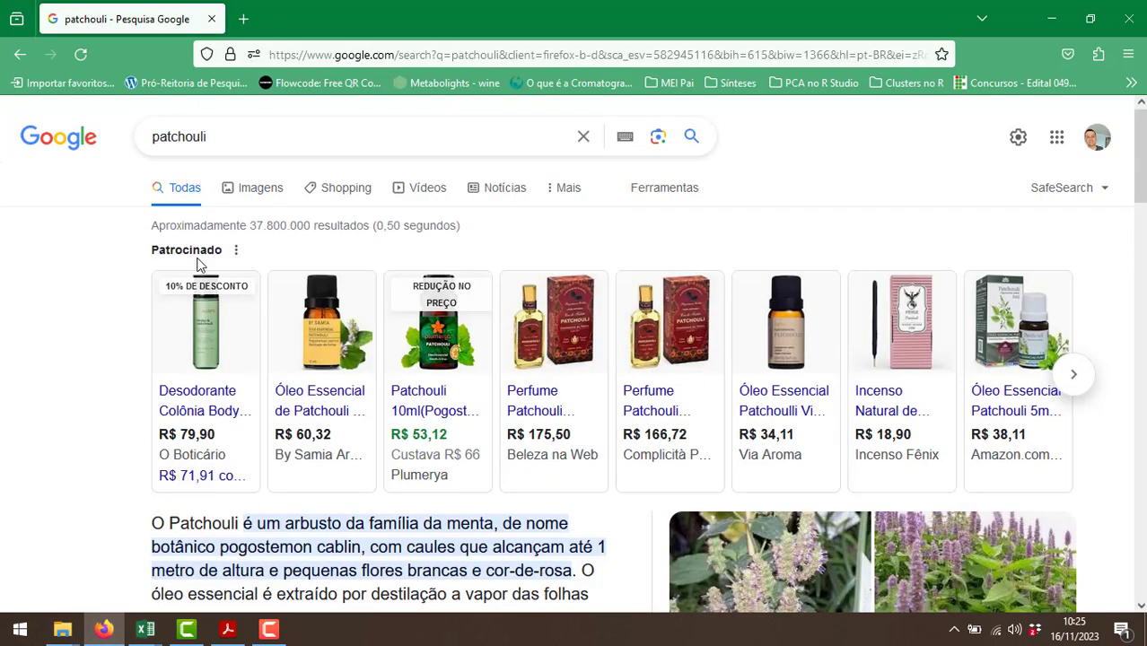
double_click(215, 142)
text(sândalo)
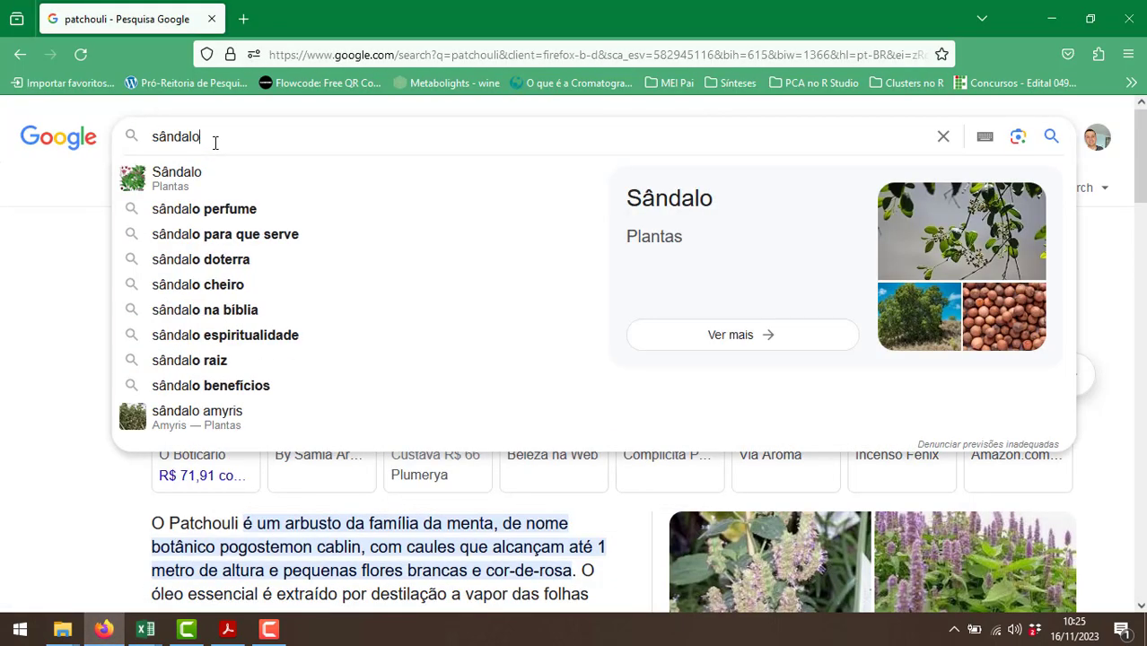
key(Return)
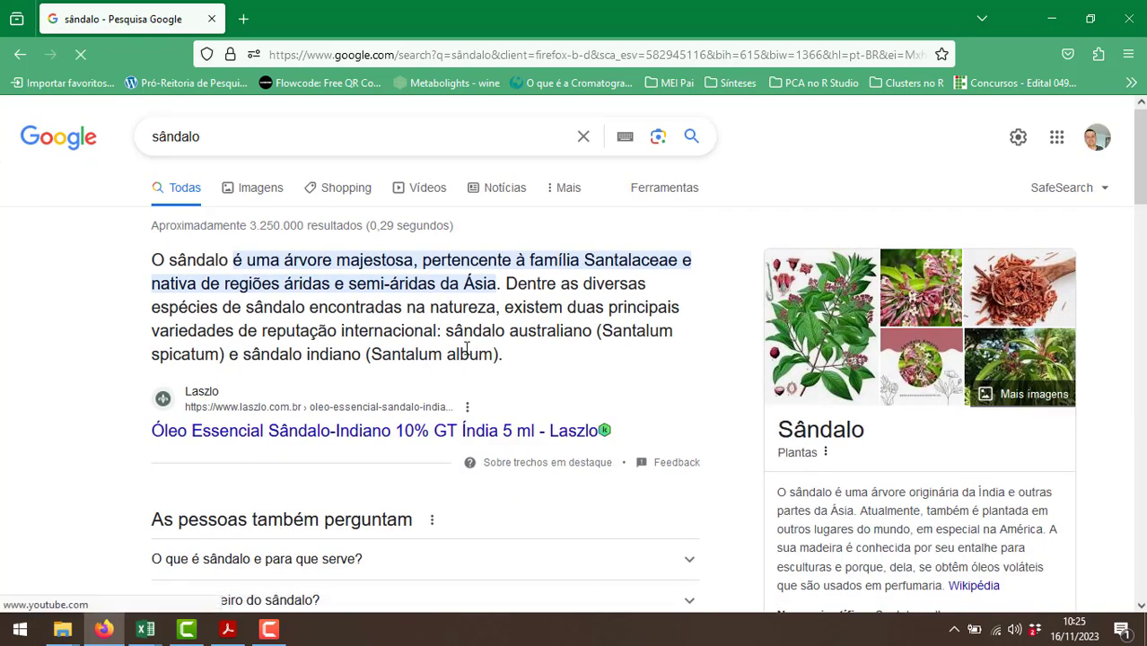
scroll(445, 395, down, 5)
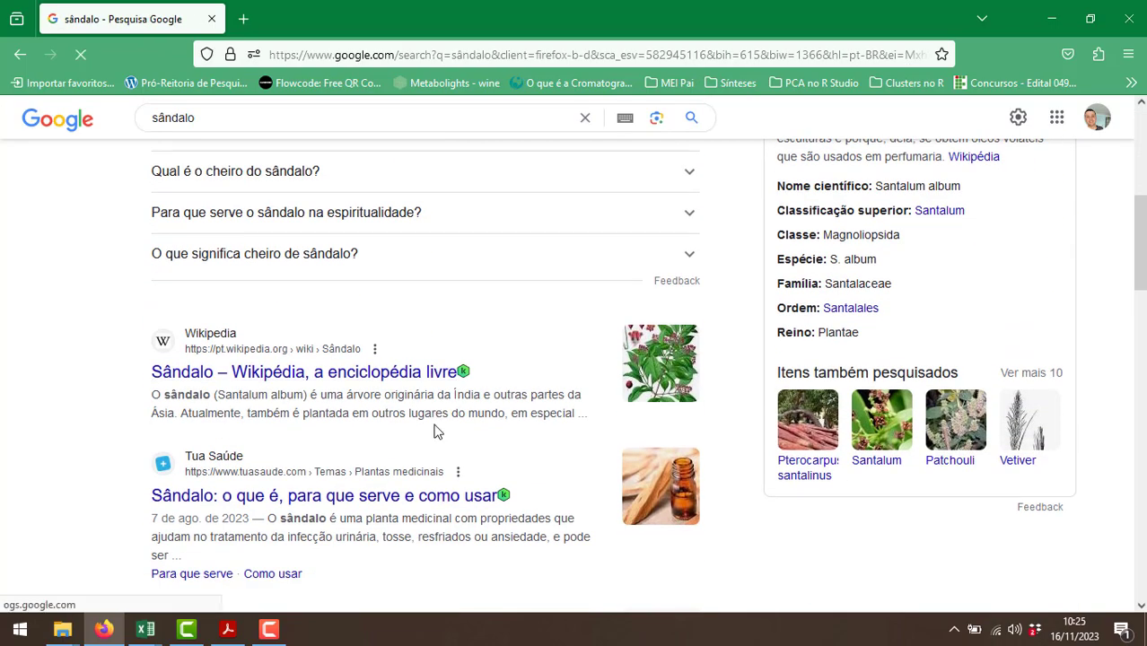
Switch back to Excel and fill A59:A63 with Ervas, Frutado, Doce, Ervas and Outros for Sândalo, Tangerina, Toque Doce, Vegetal and Vinoso.
key(alt+Tab)
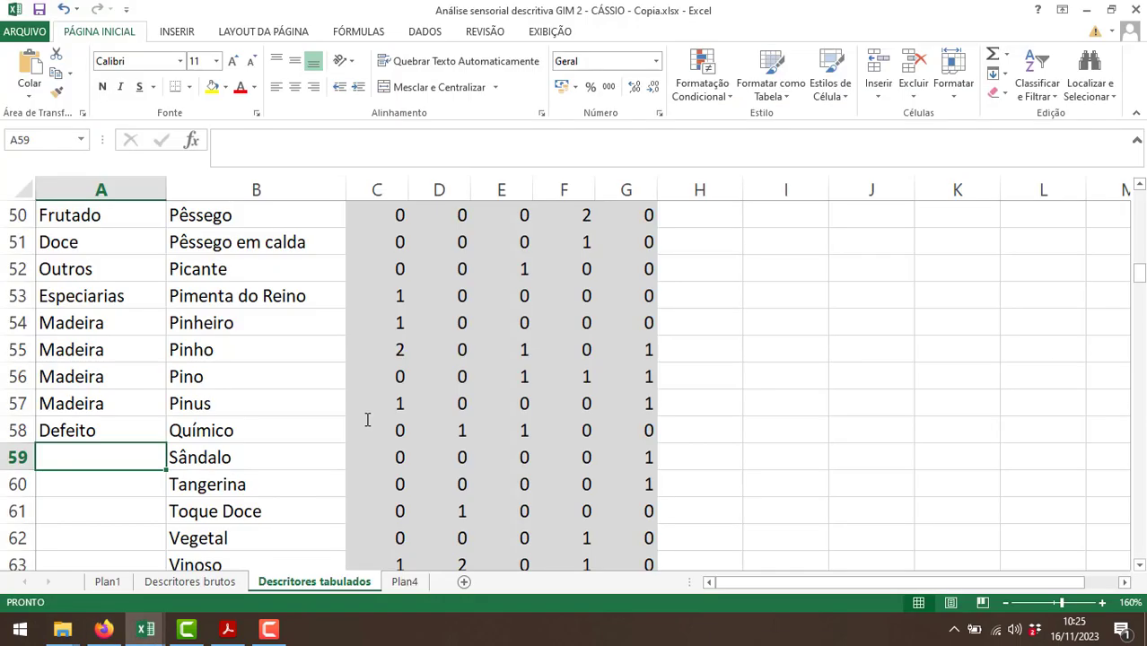
text(Ervas)
key(Return)
text(Frutad)
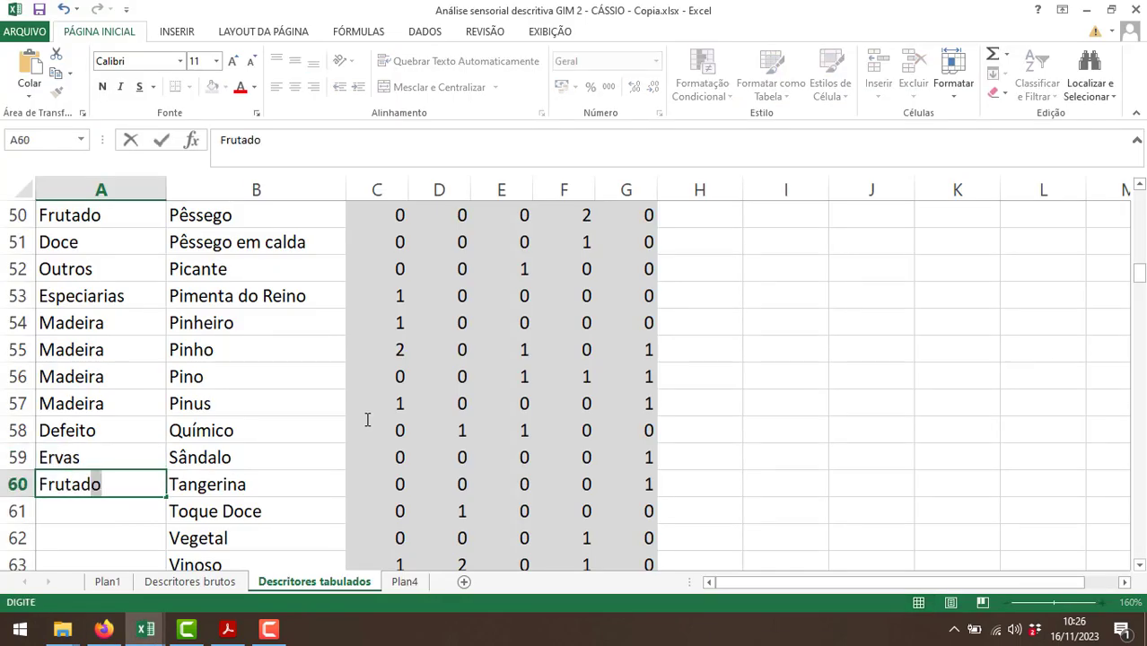
key(Return)
text(Doce)
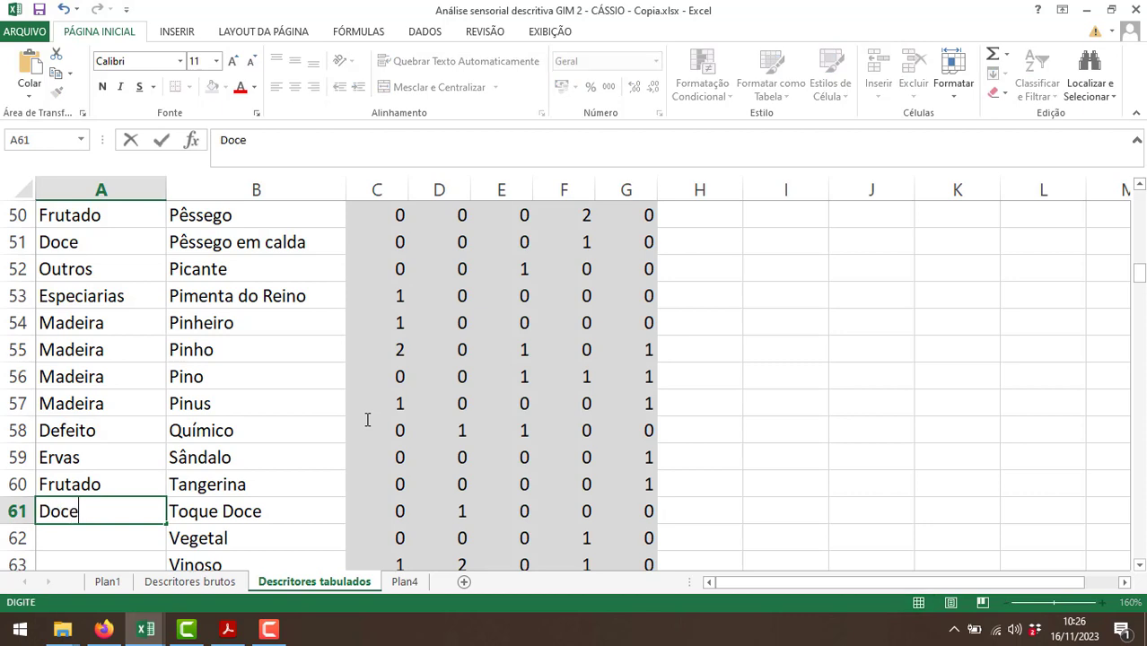
key(Return)
text(Ervas)
key(Return)
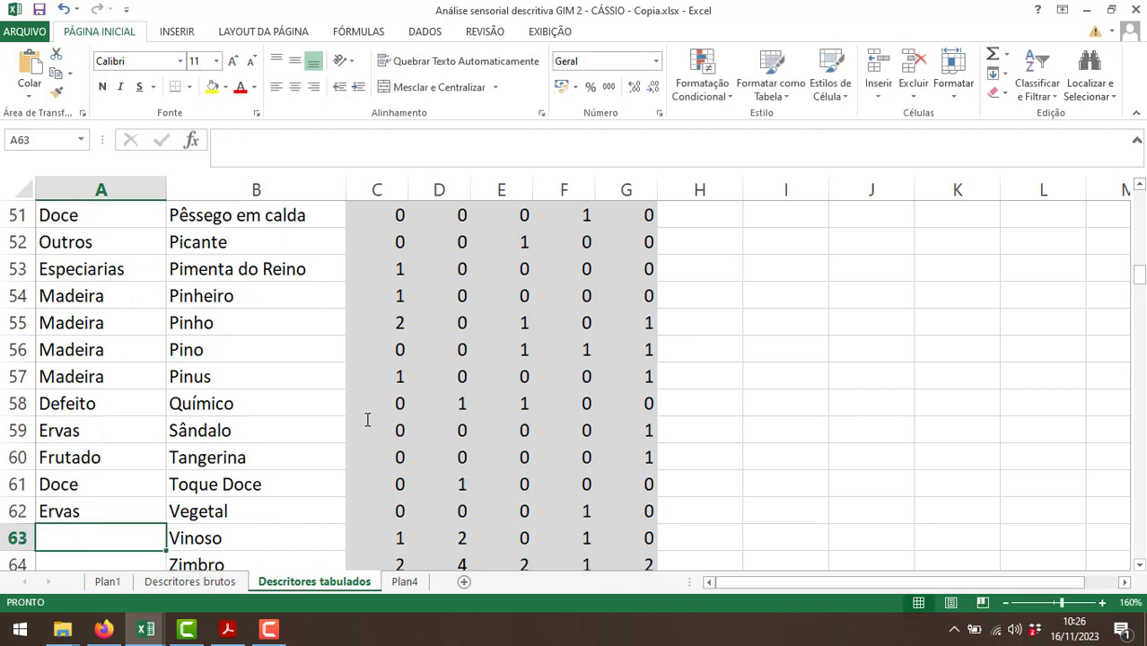
text(Outros)
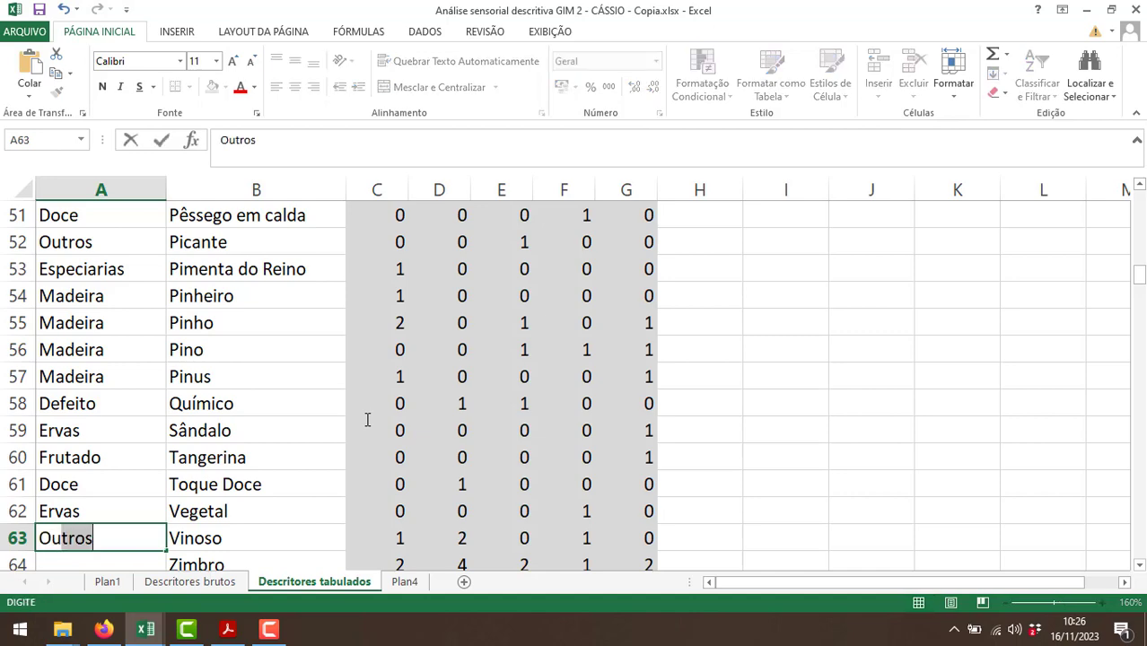
key(Return)
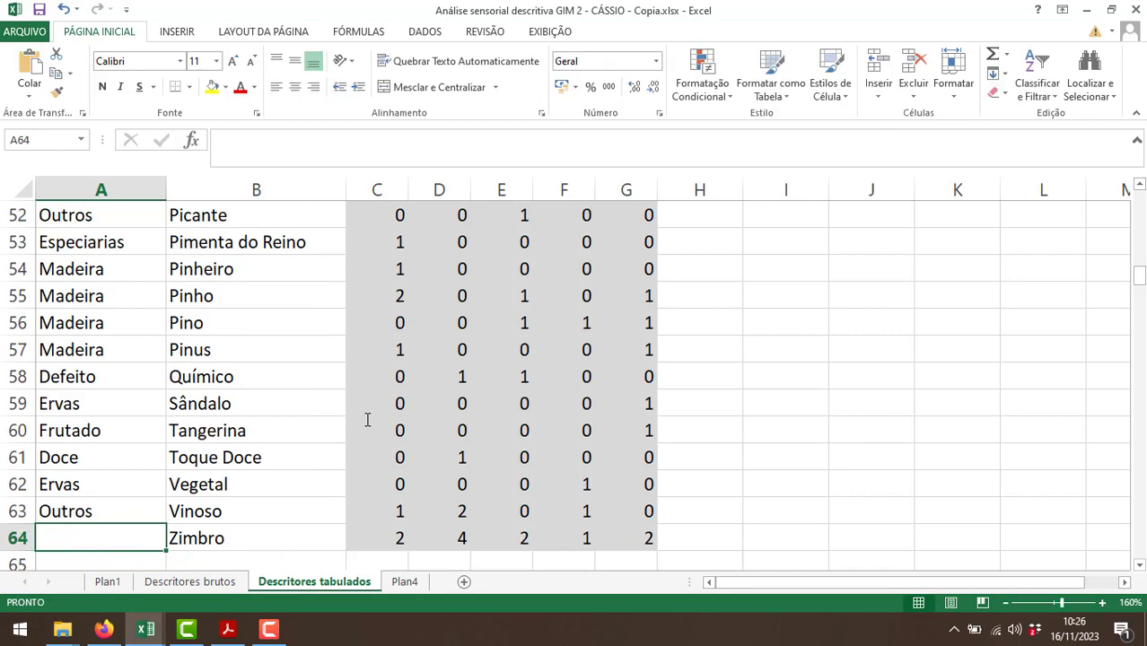
Switch to Firefox, search Google for "zimbro" and examine the results for what kind of plant or spice it is.
key(alt+Tab)
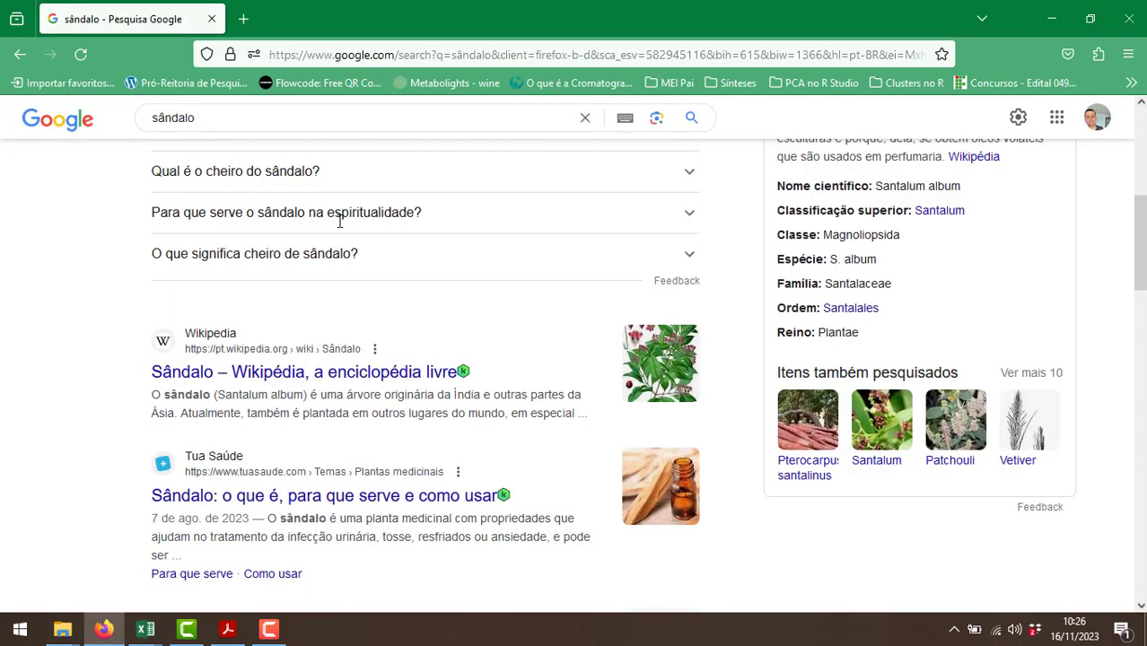
double_click(265, 127)
text(\im)
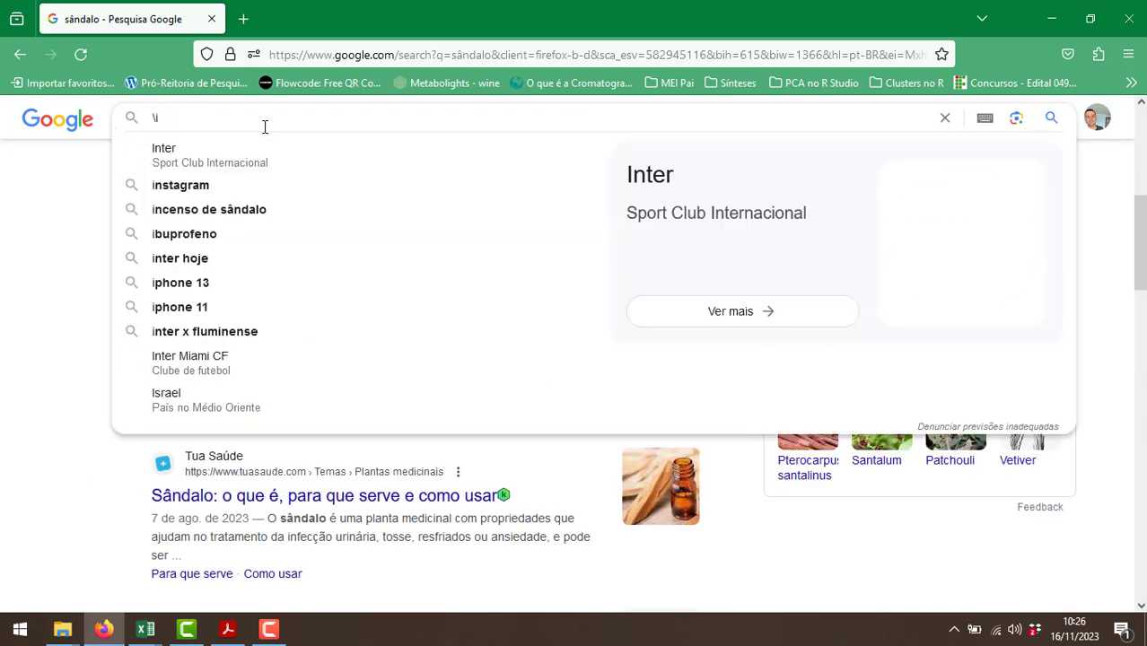
key(BackSpace)
key(BackSpace)
key(BackSpace)
text(zimbro)
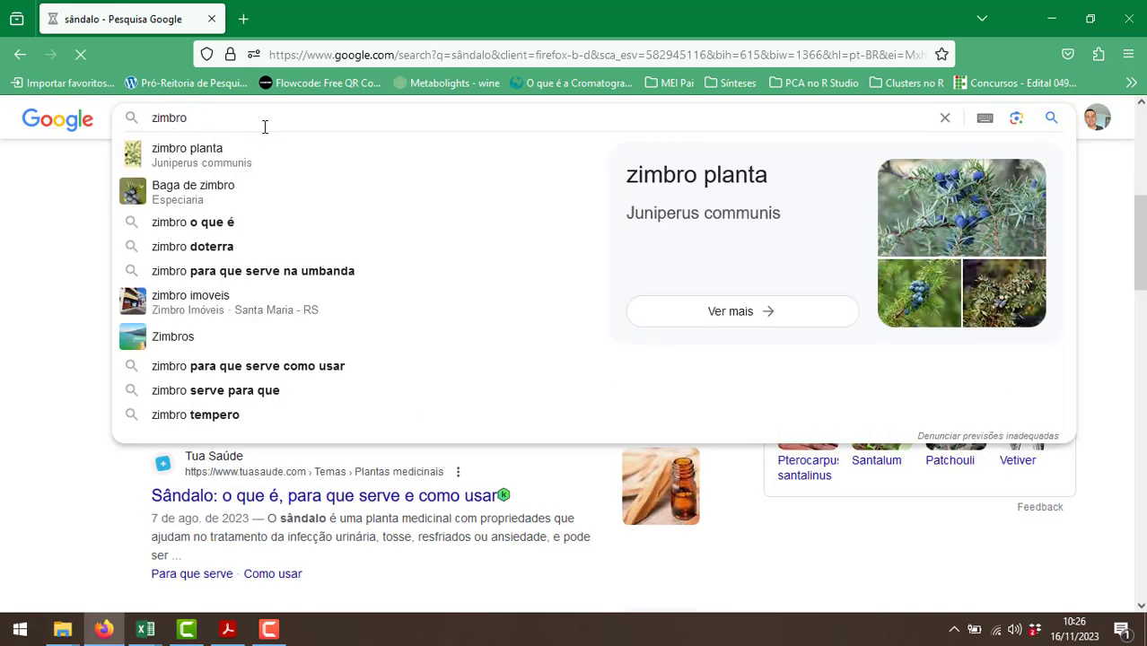
key(Return)
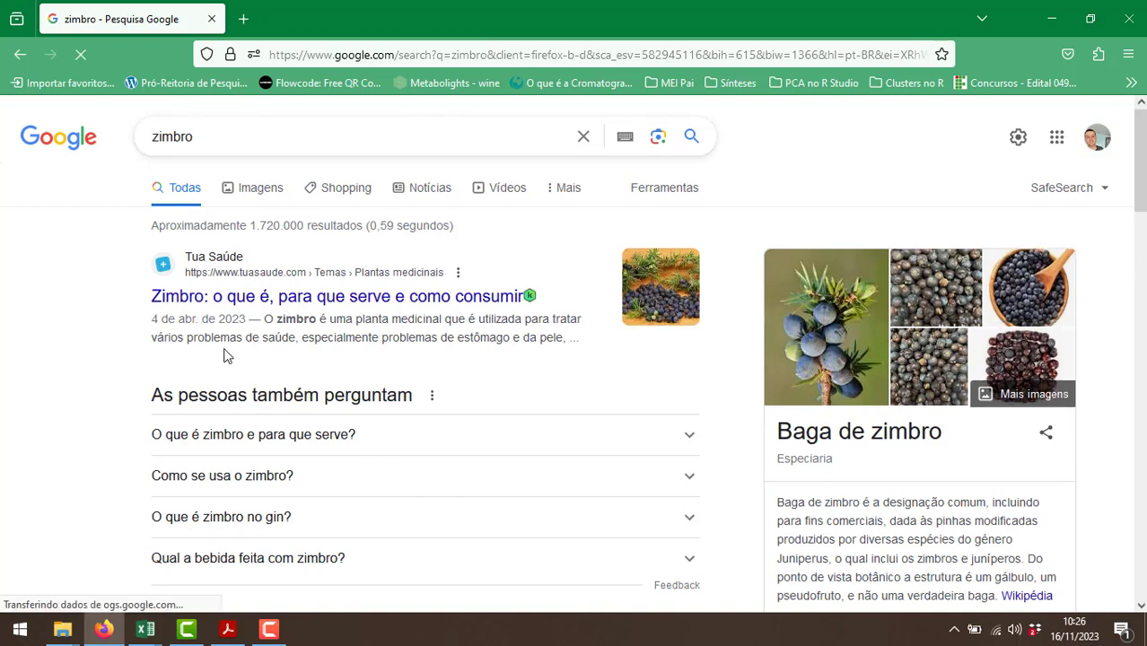
scroll(237, 352, down, 1)
scroll(239, 357, down, 3)
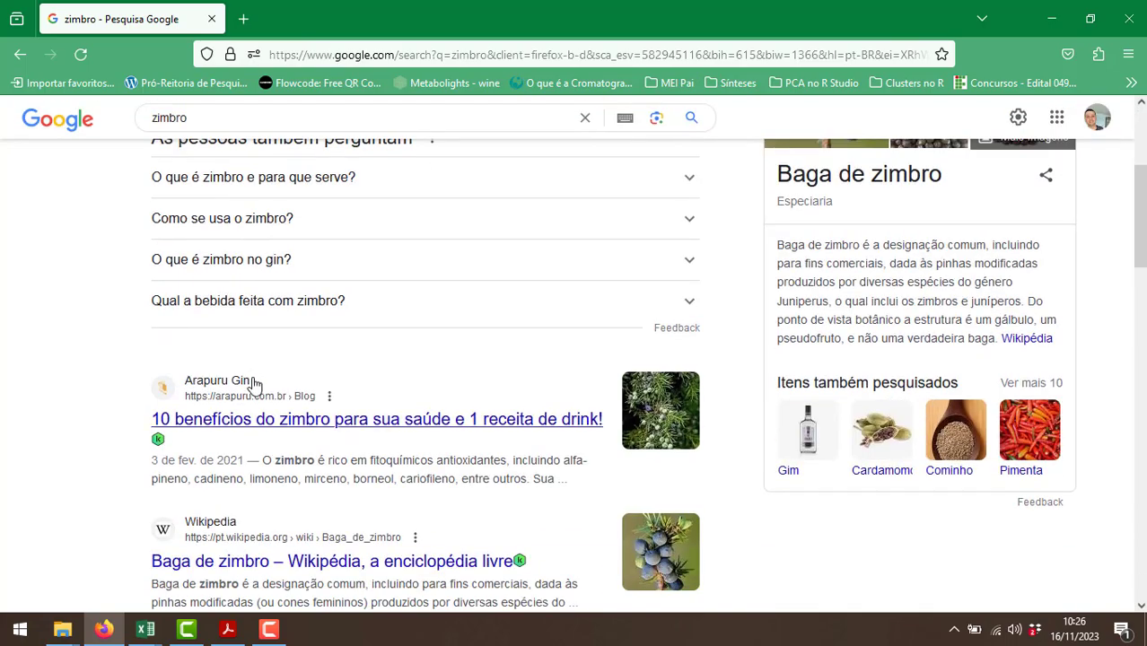
scroll(253, 385, down, 2)
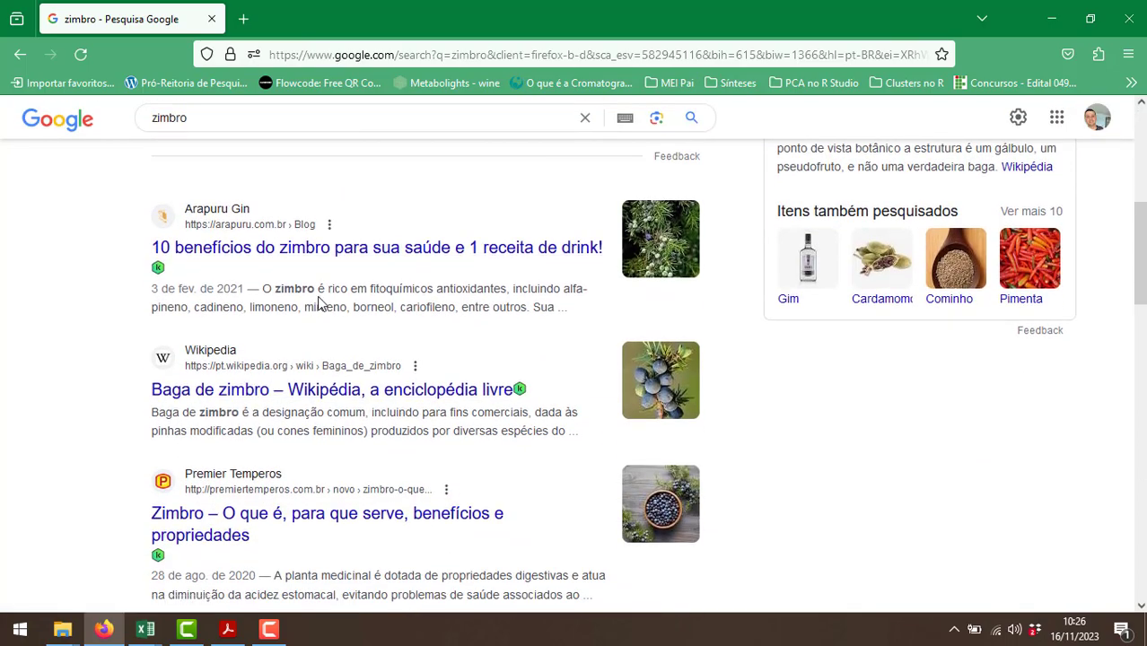
scroll(318, 305, down, 2)
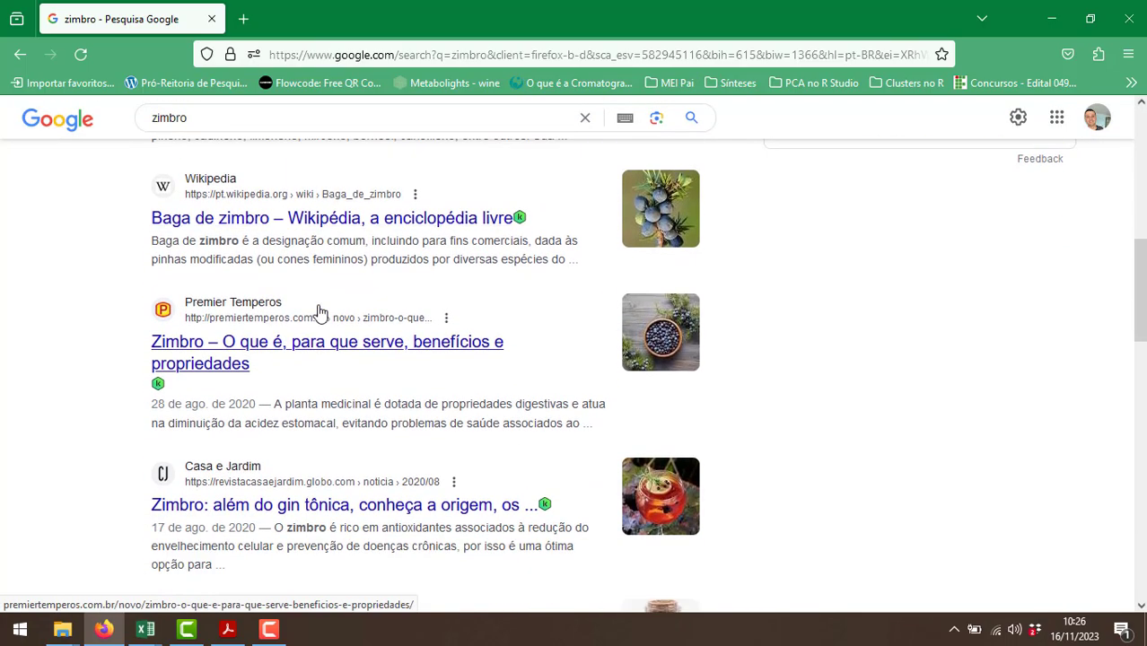
Return to Excel, enter "Zimbro" as the family in A64 and make that cell bold.
key(alt+Tab)
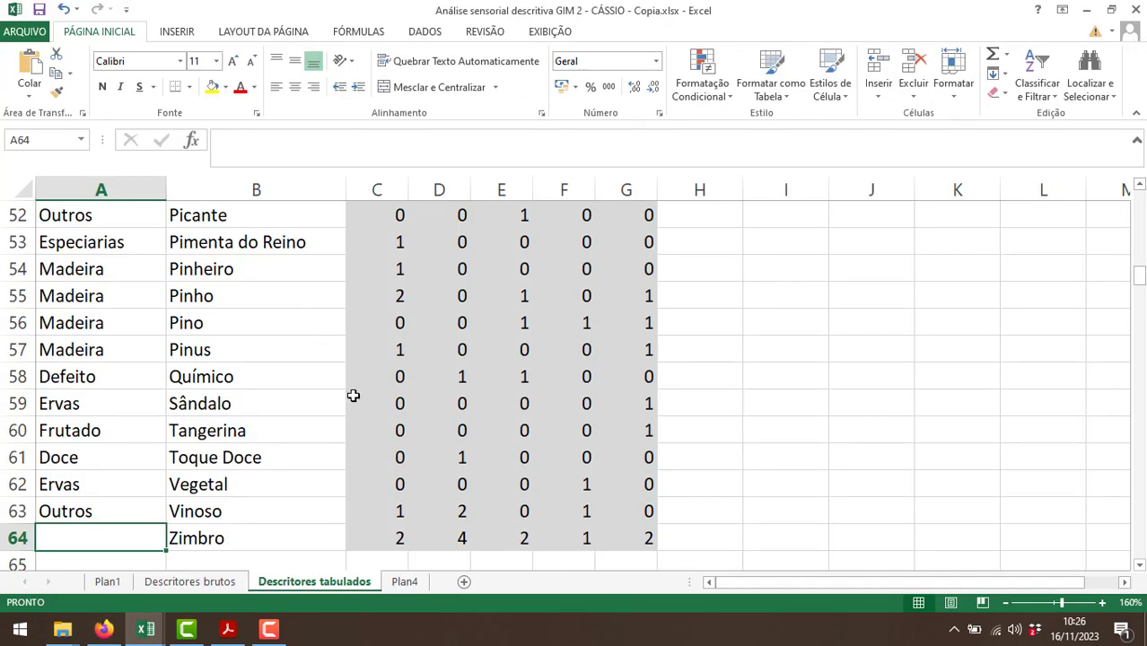
text(Zimbro)
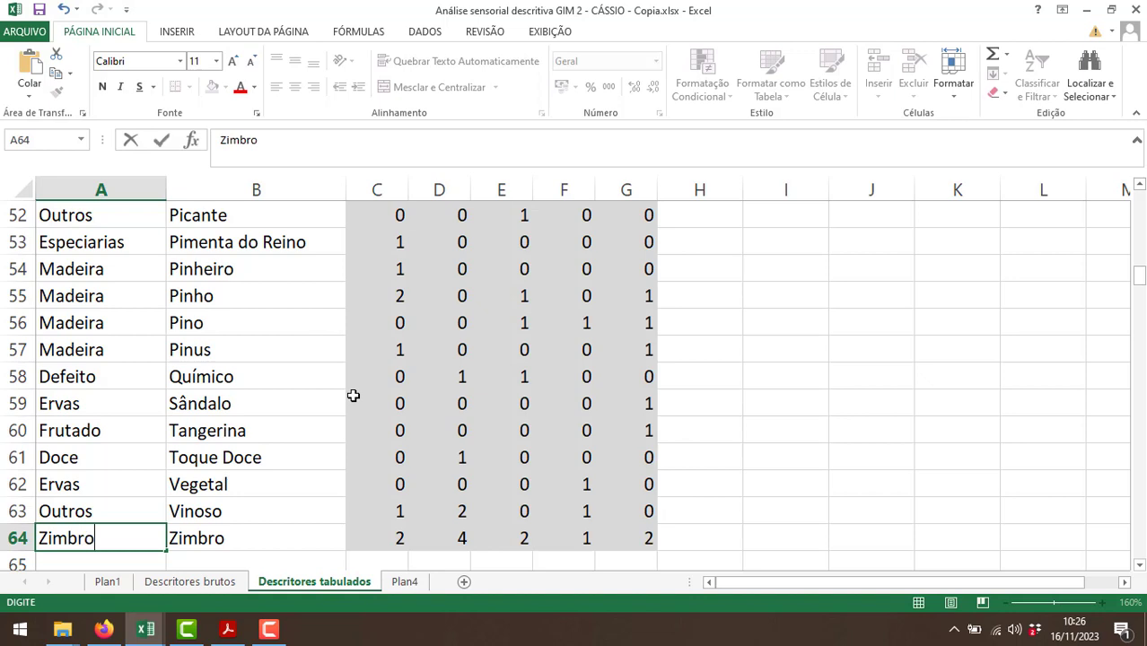
key(Return)
click(151, 509)
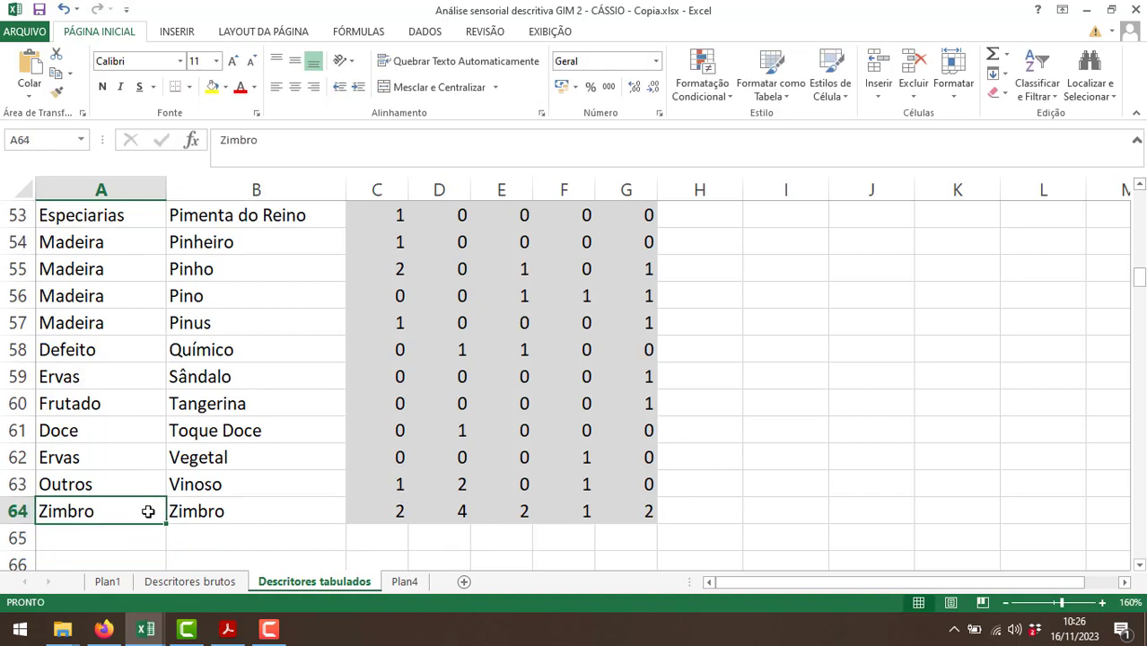
click(102, 86)
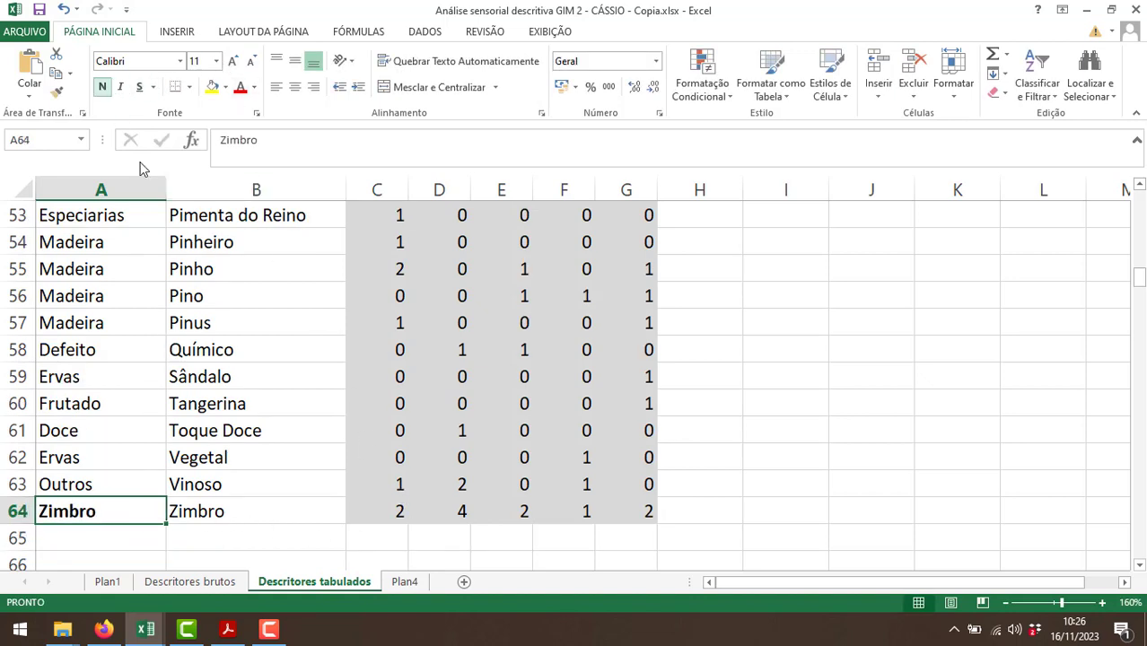
click(186, 434)
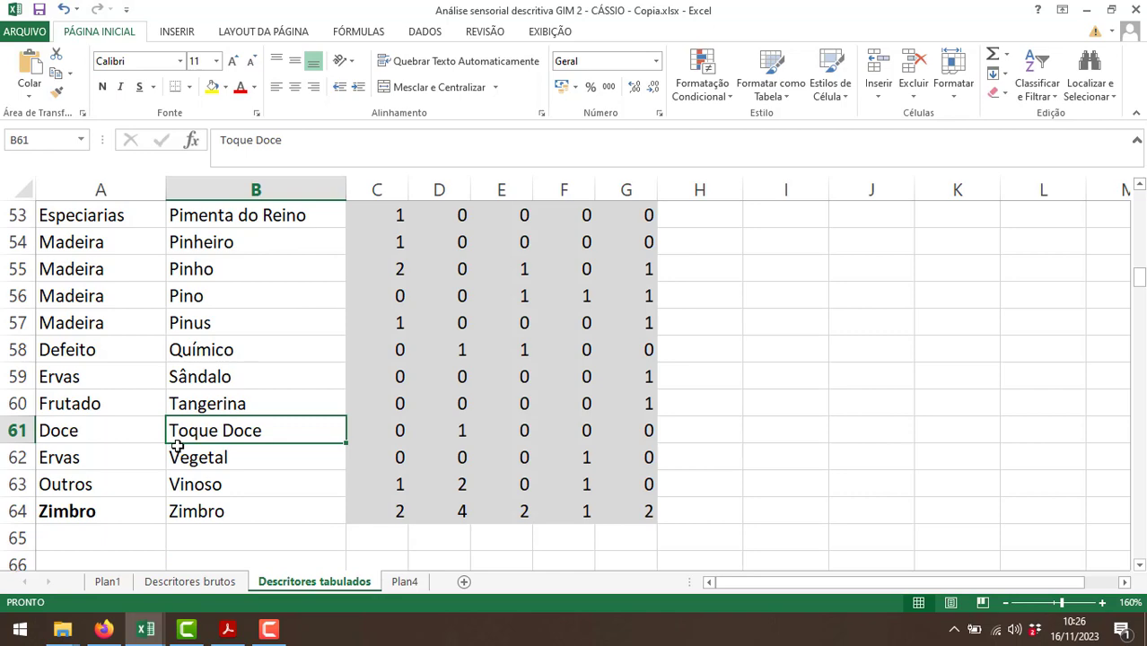
Remove the existing filter from the table's header row, which leaves out the FAMÍLIAS column.
scroll(135, 496, up, 15)
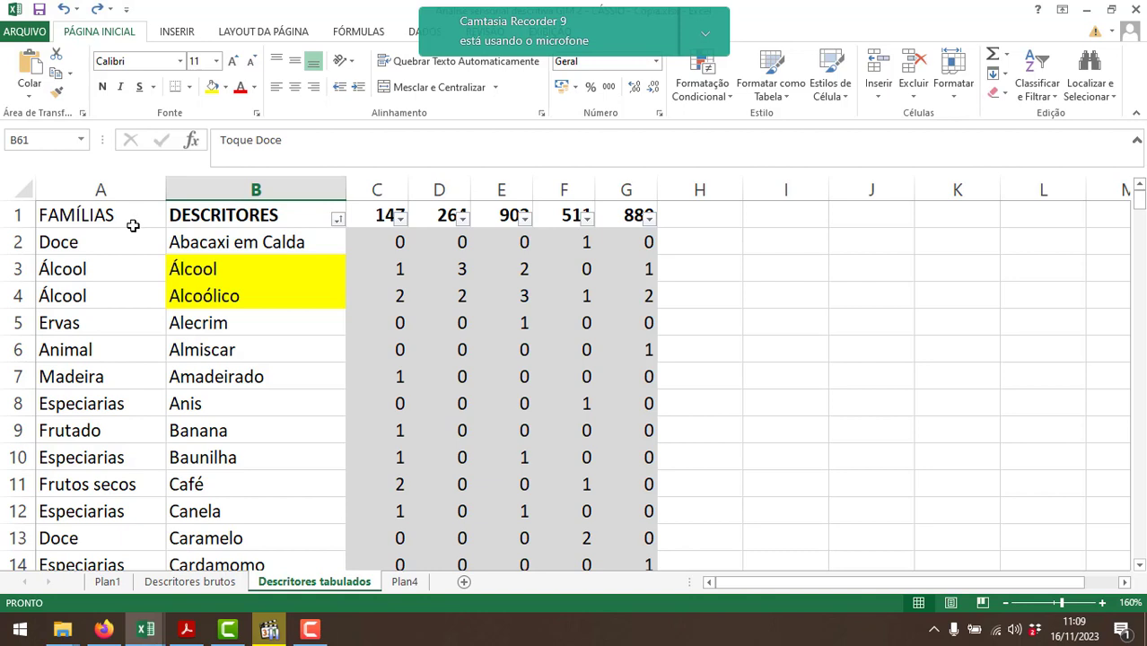
click(133, 225)
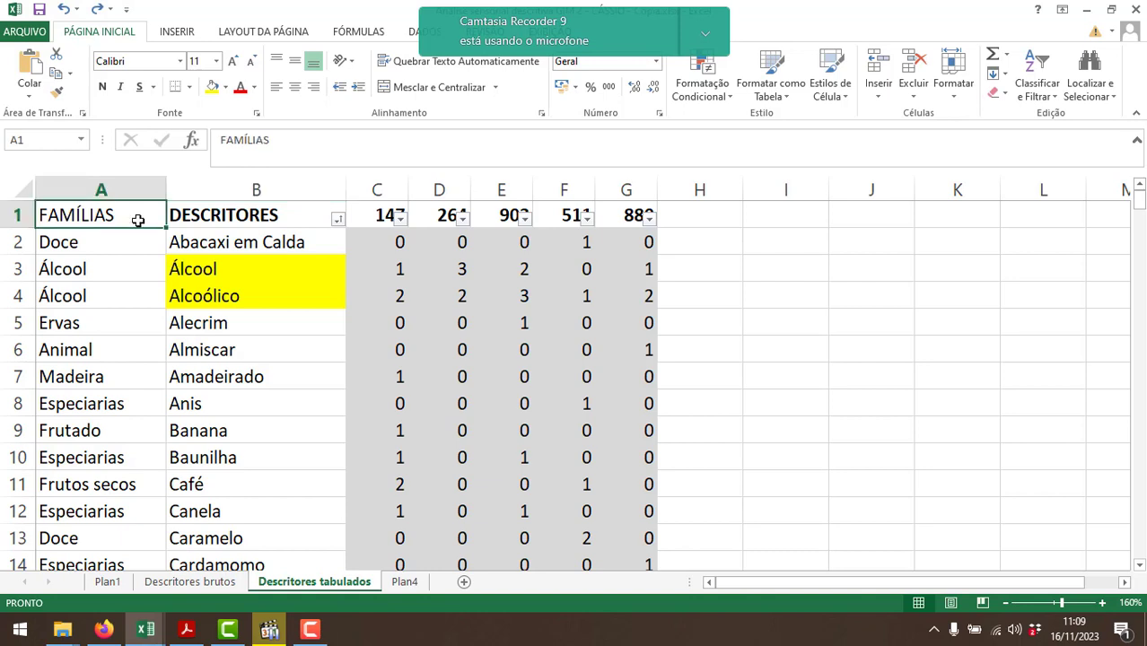
click(415, 36)
click(445, 74)
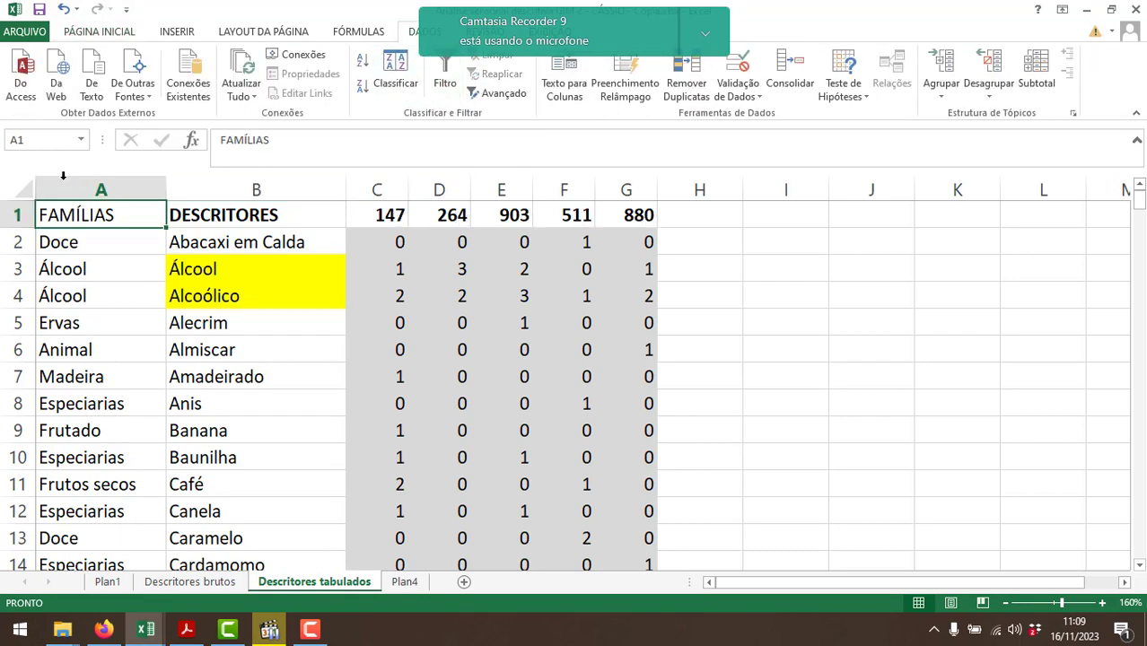
Apply a filter to the headers in A1:G1 and sort the table by FAMÍLIAS from A to Z.
drag(90, 212, 629, 216)
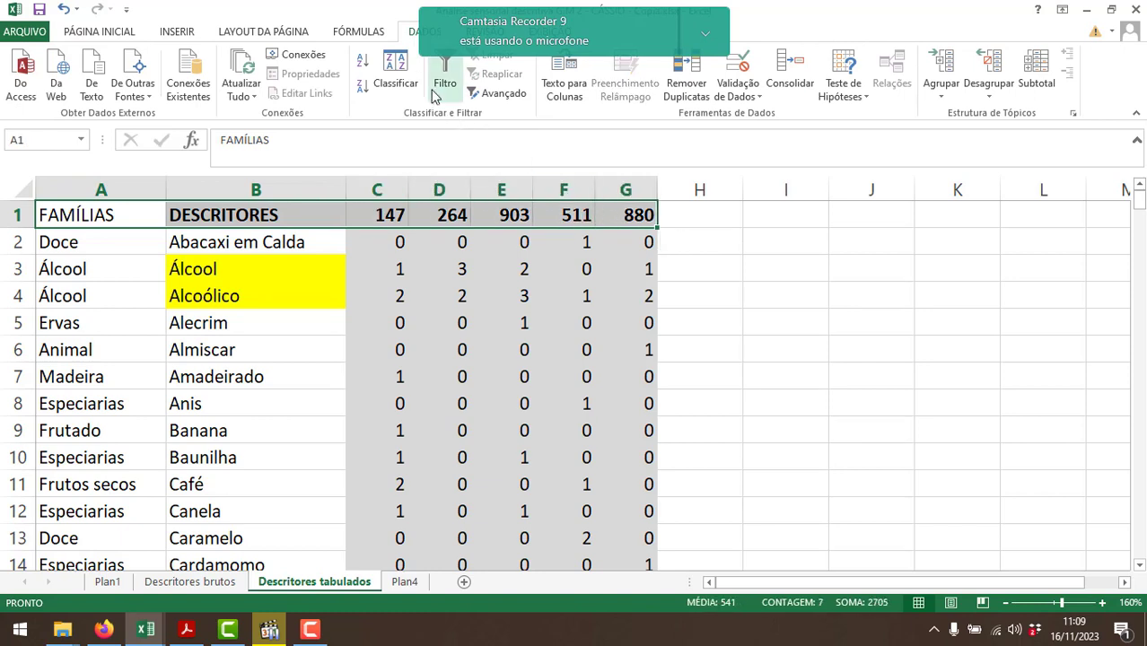
click(434, 90)
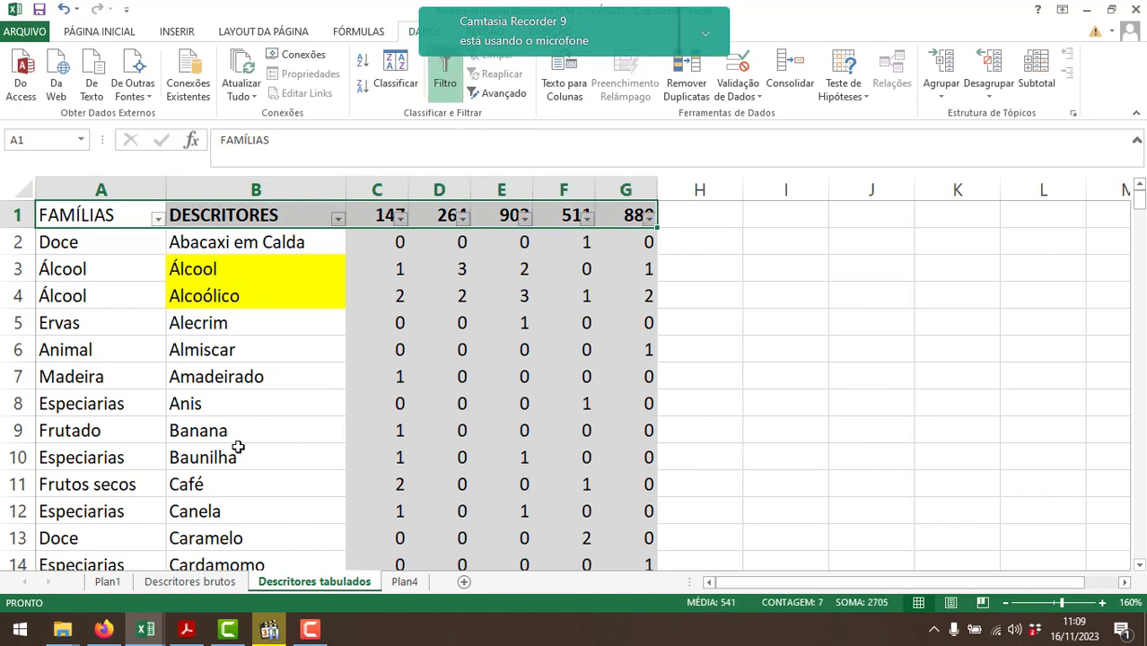
click(158, 220)
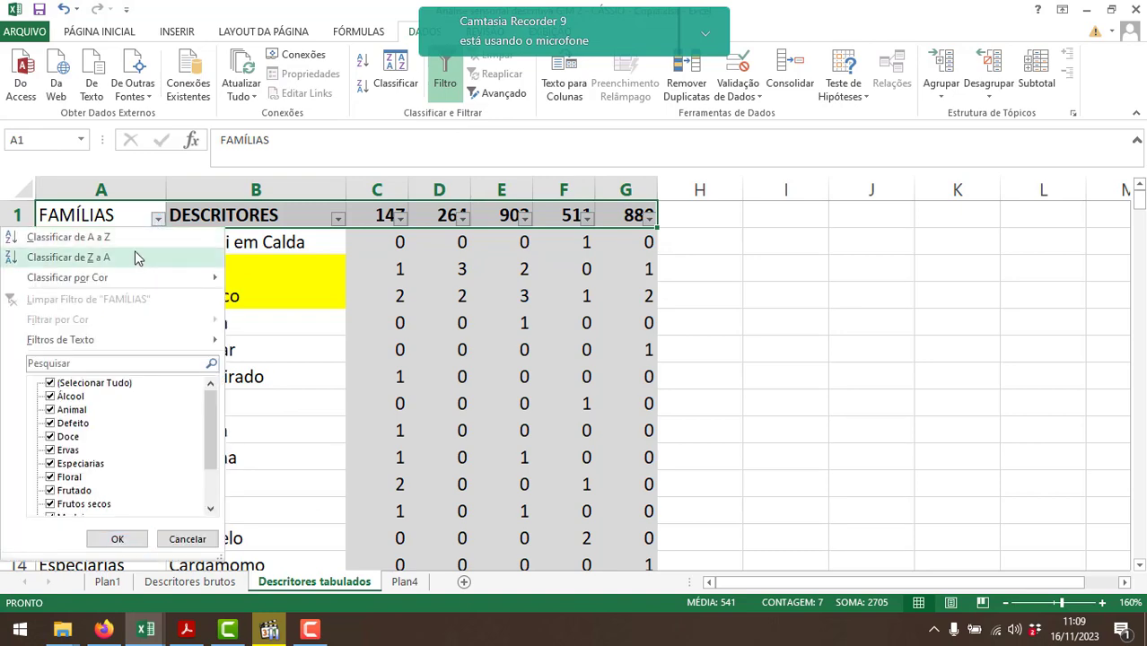
click(121, 244)
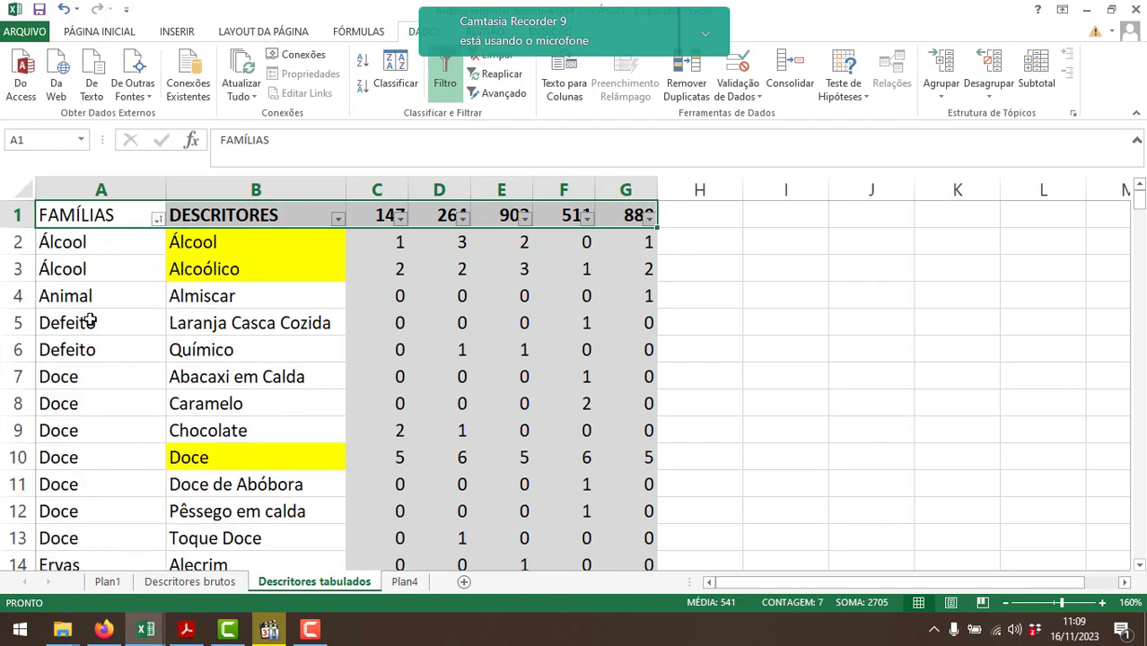
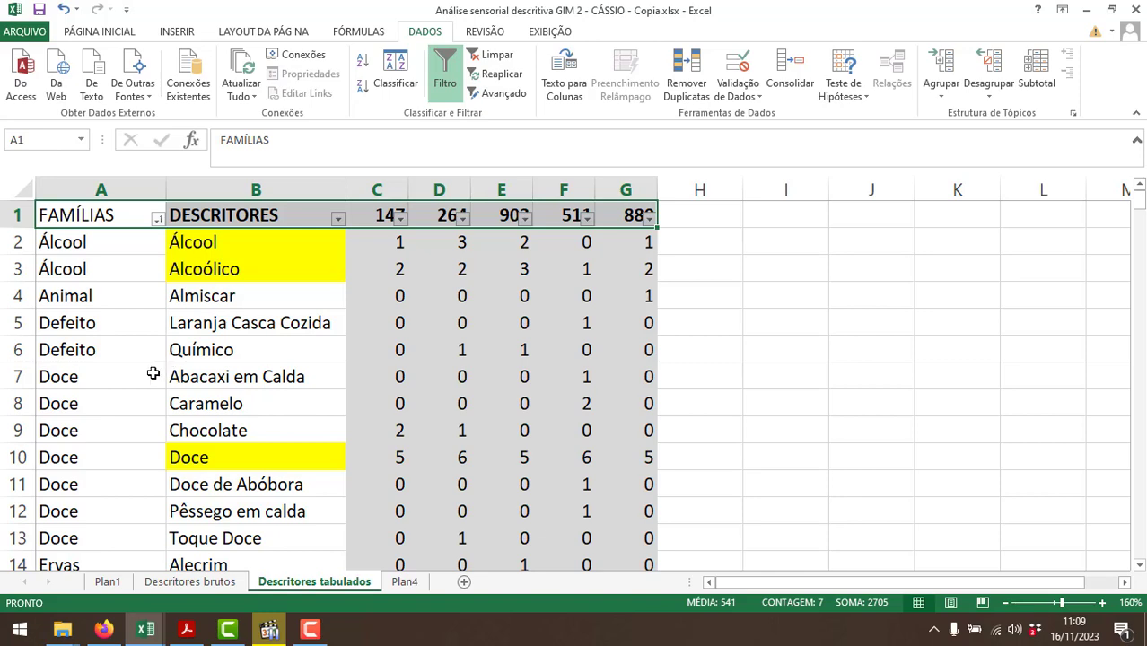
Copy the five sample codes in C1:G1 of Descritores tabulados to Plan4, starting at E1.
click(403, 582)
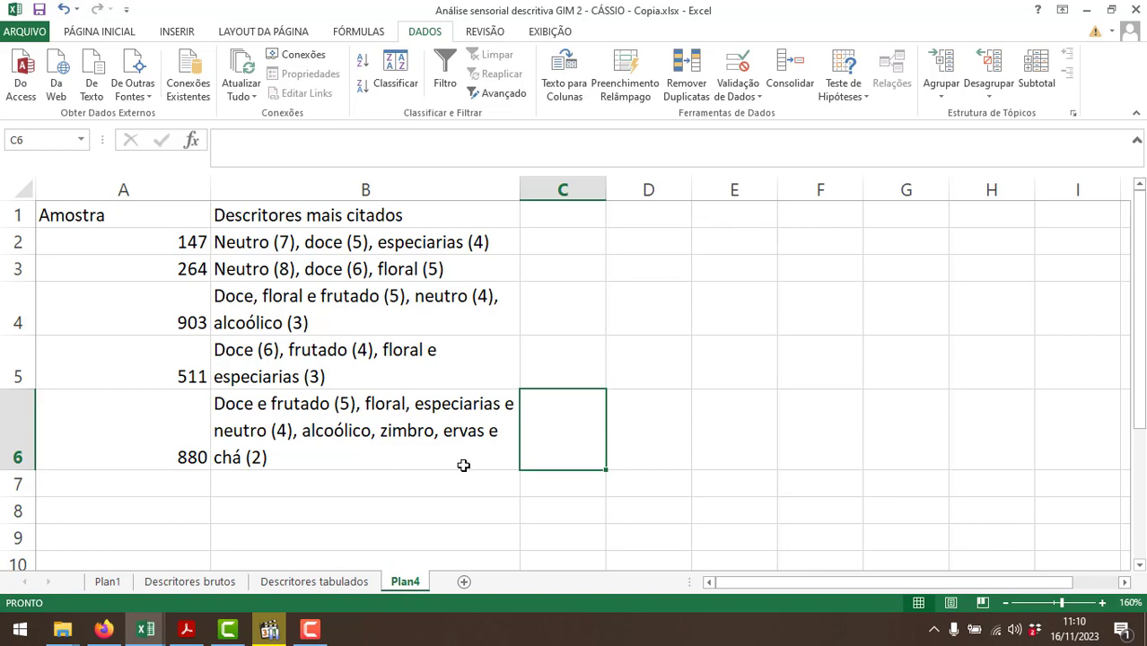
click(339, 583)
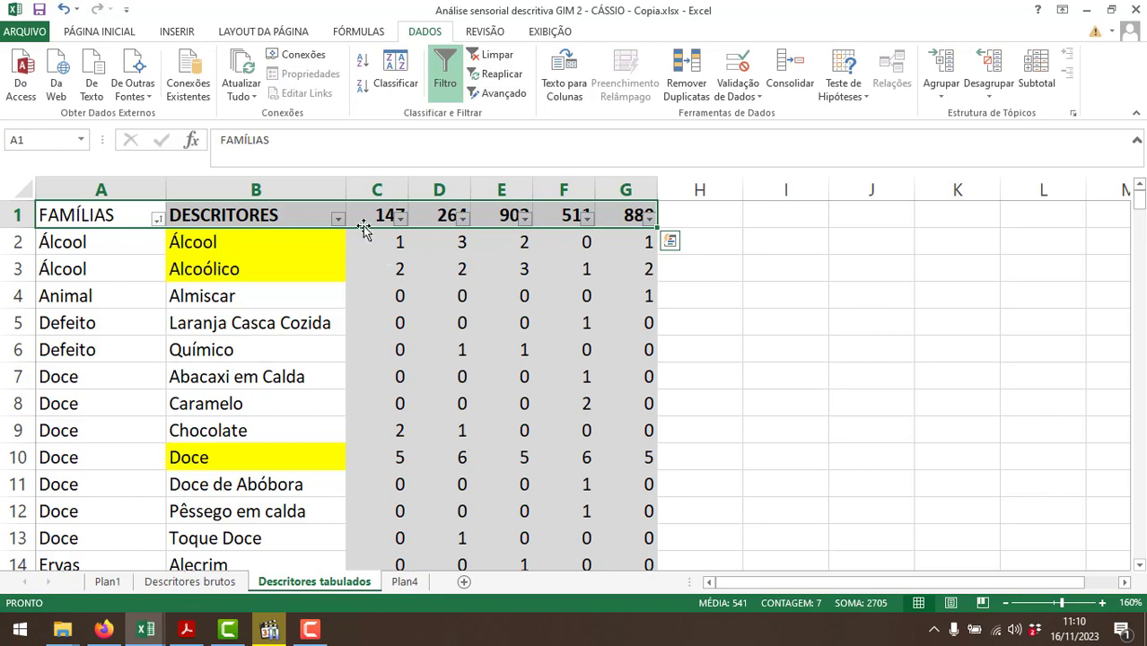
drag(368, 215, 613, 209)
key(ctrl+c)
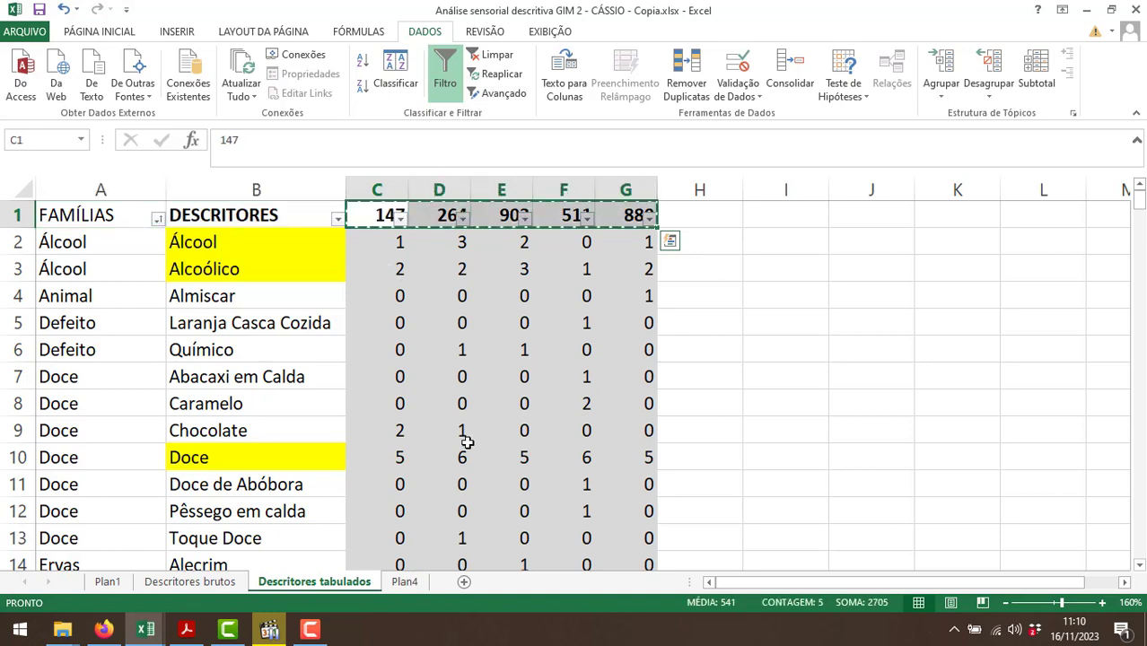
click(404, 582)
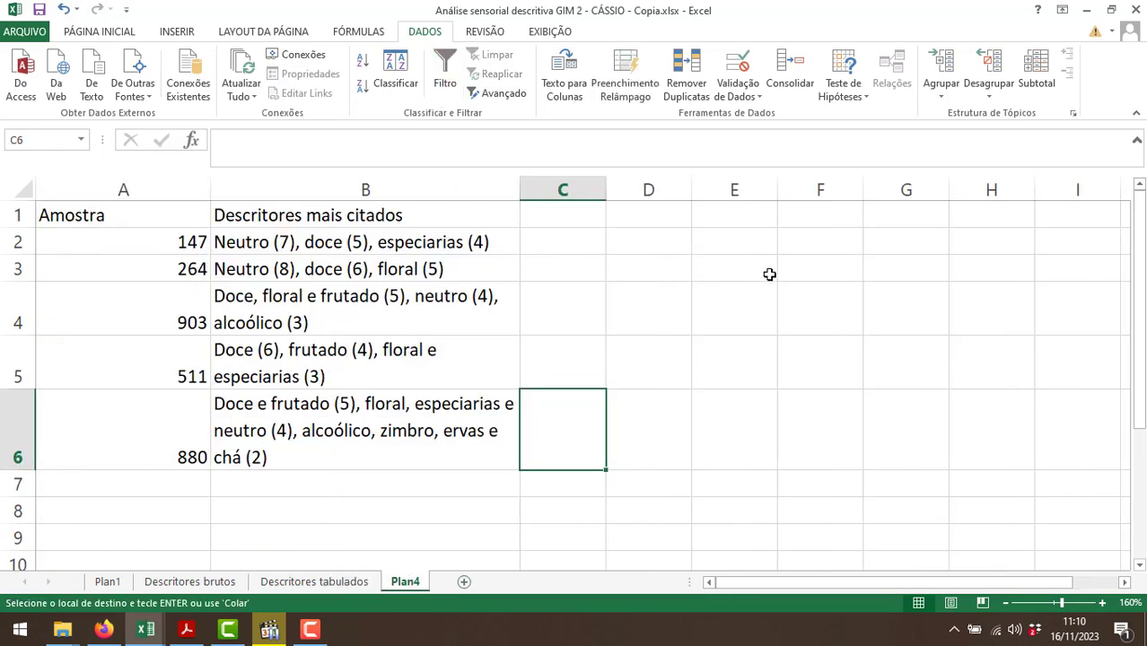
click(761, 213)
key(ctrl+v)
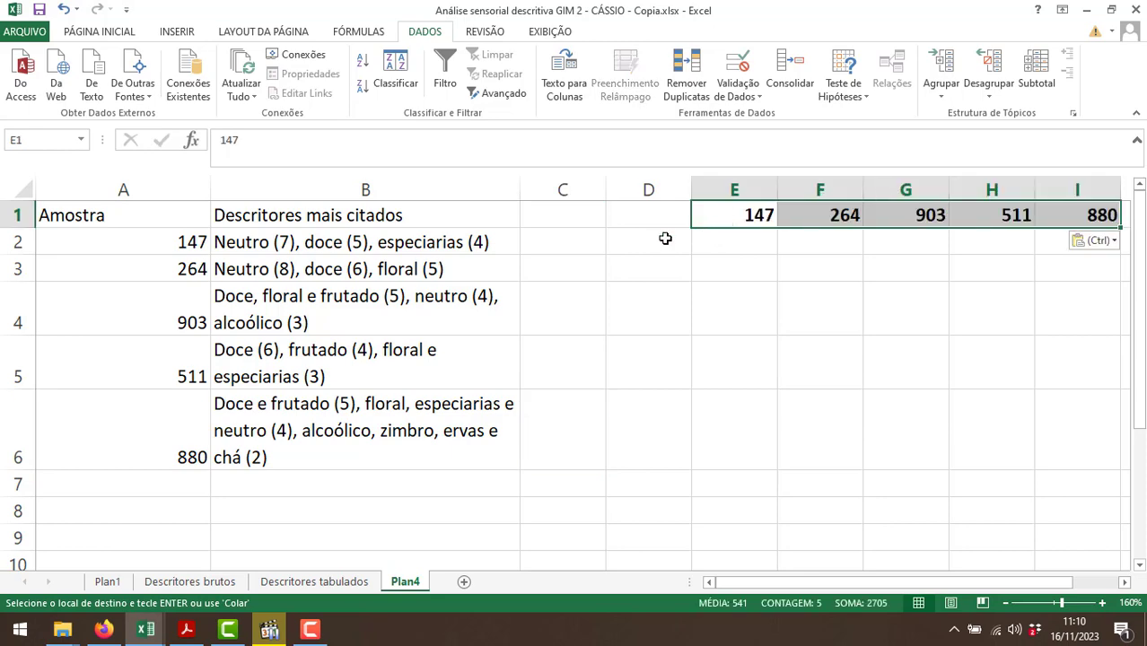
Label the first row of the new Plan4 table "Álcool" in D2.
click(663, 235)
click(314, 582)
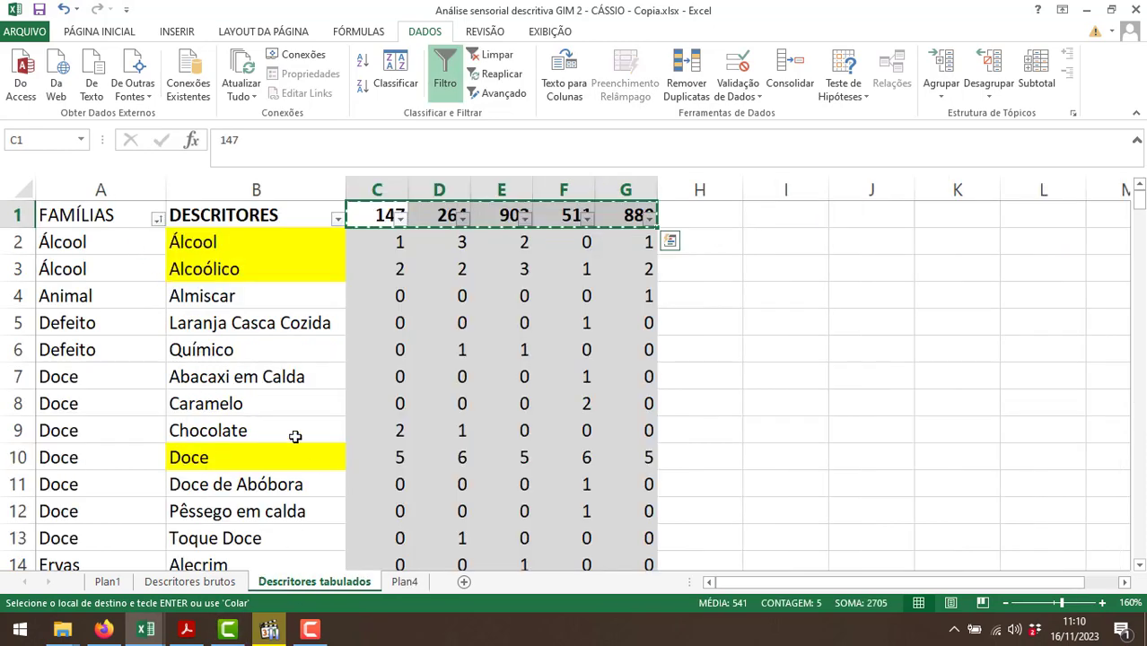
click(402, 582)
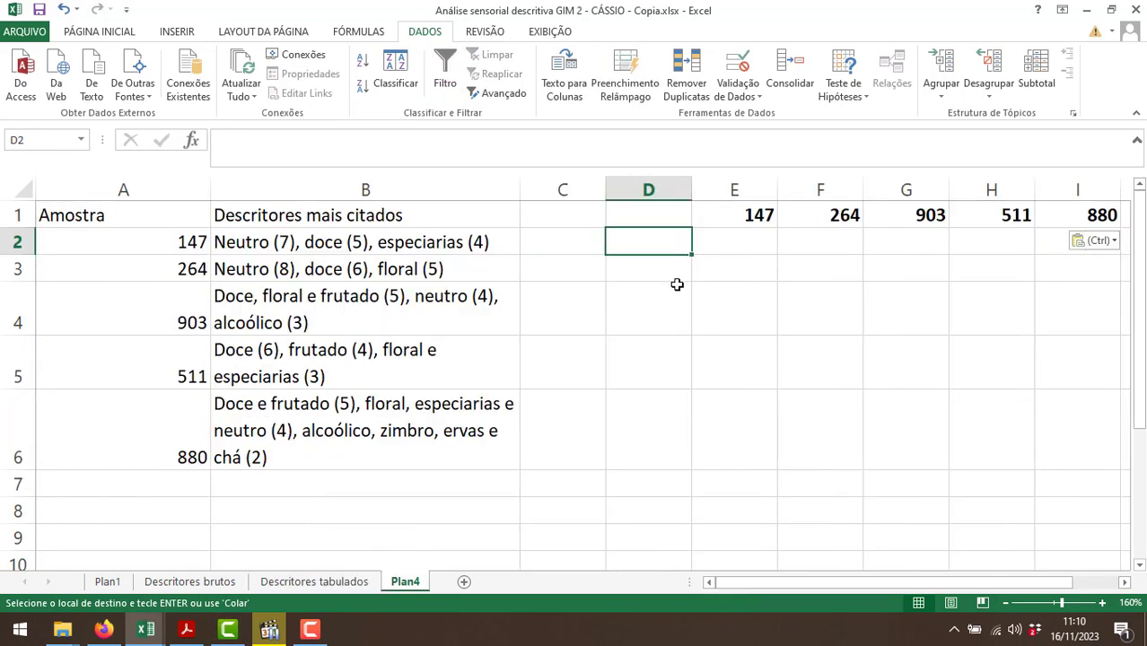
text(Álcool)
key(Return)
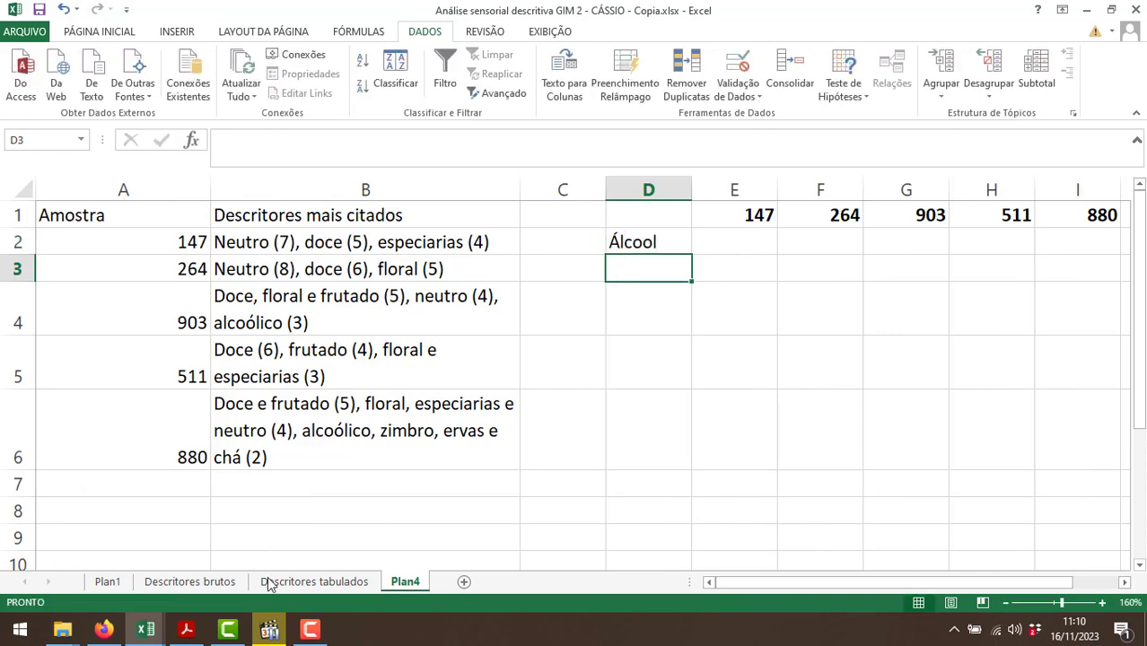
Filter the FAMÍLIAS column on Descritores tabulados to show only the Álcool family.
click(267, 583)
click(158, 218)
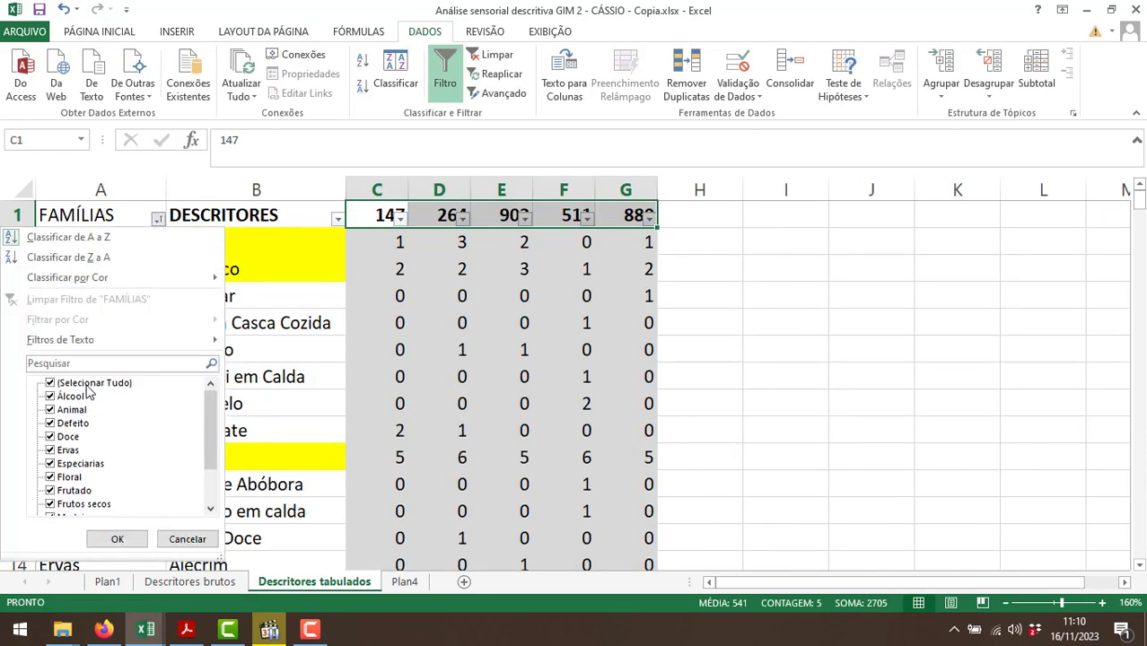
click(87, 384)
click(70, 396)
click(117, 539)
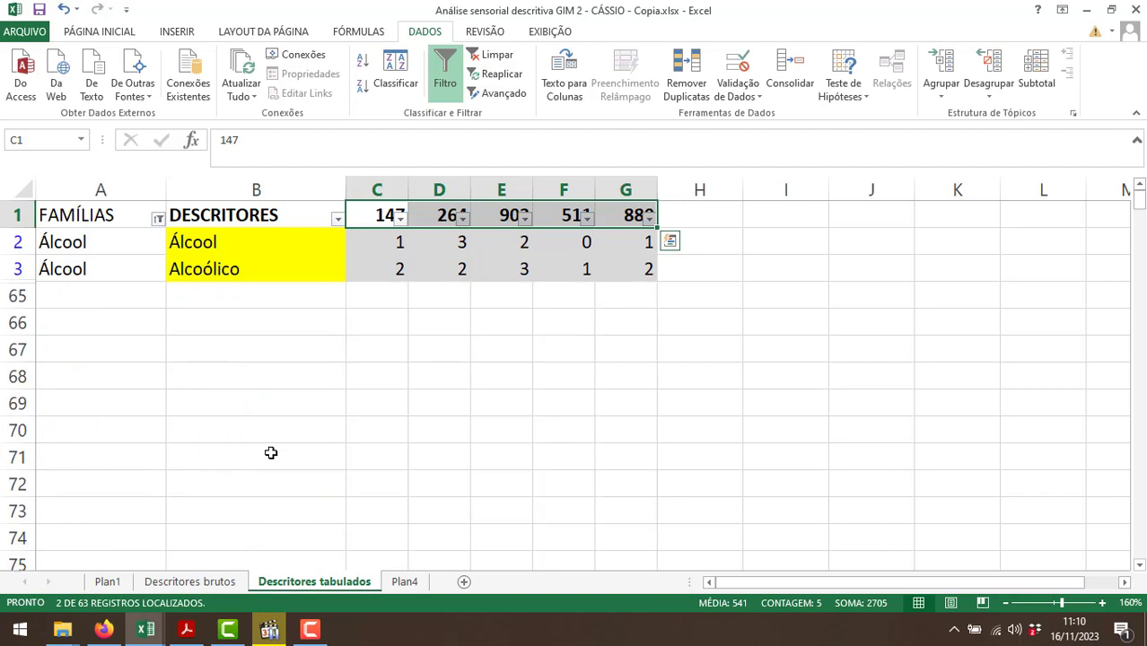
Check the sum of the Álcool family's counts for sample 147 and enter 3 in E2 of Plan4.
drag(395, 242, 422, 266)
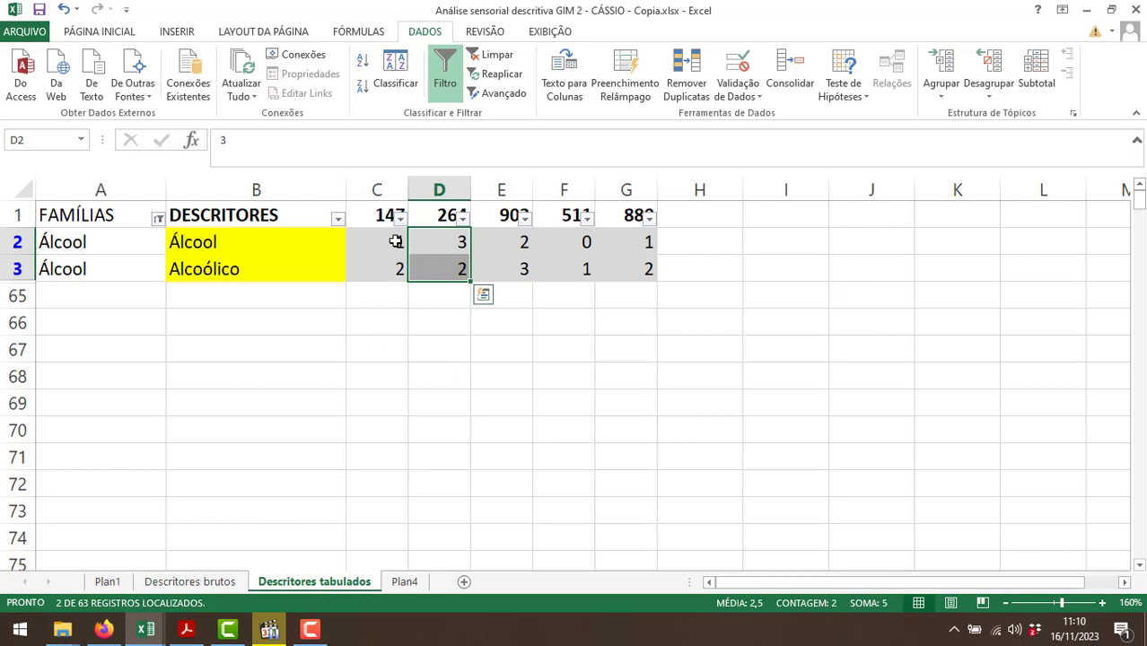
drag(395, 242, 395, 266)
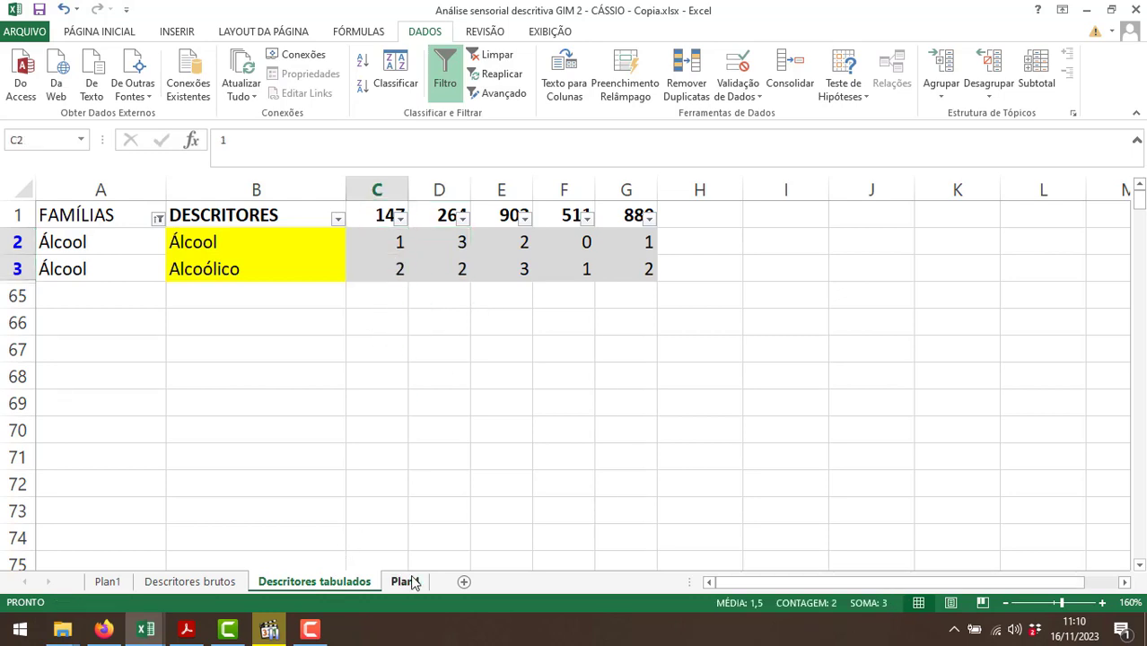
click(407, 582)
key(Up)
key(Right)
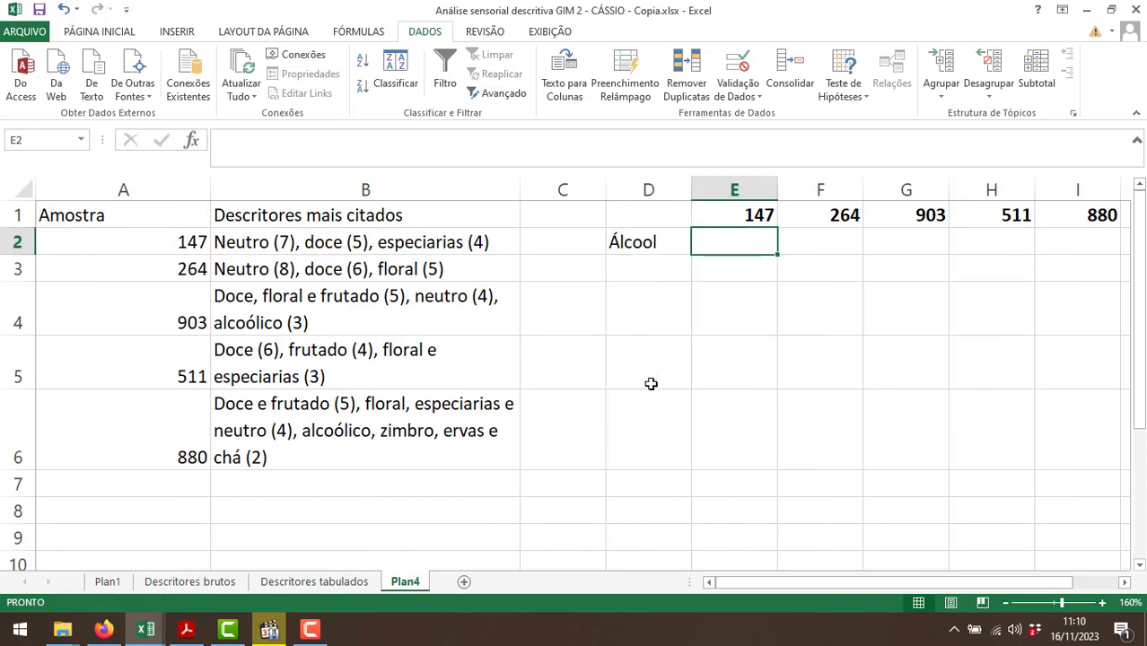
text(3)
Check the Álcool sums for samples 264, 903, 511 and 880, and enter 5, 5, 1 and 3 in F2:I2 of Plan4.
click(330, 588)
drag(425, 242, 431, 266)
drag(516, 246, 521, 266)
drag(579, 244, 631, 259)
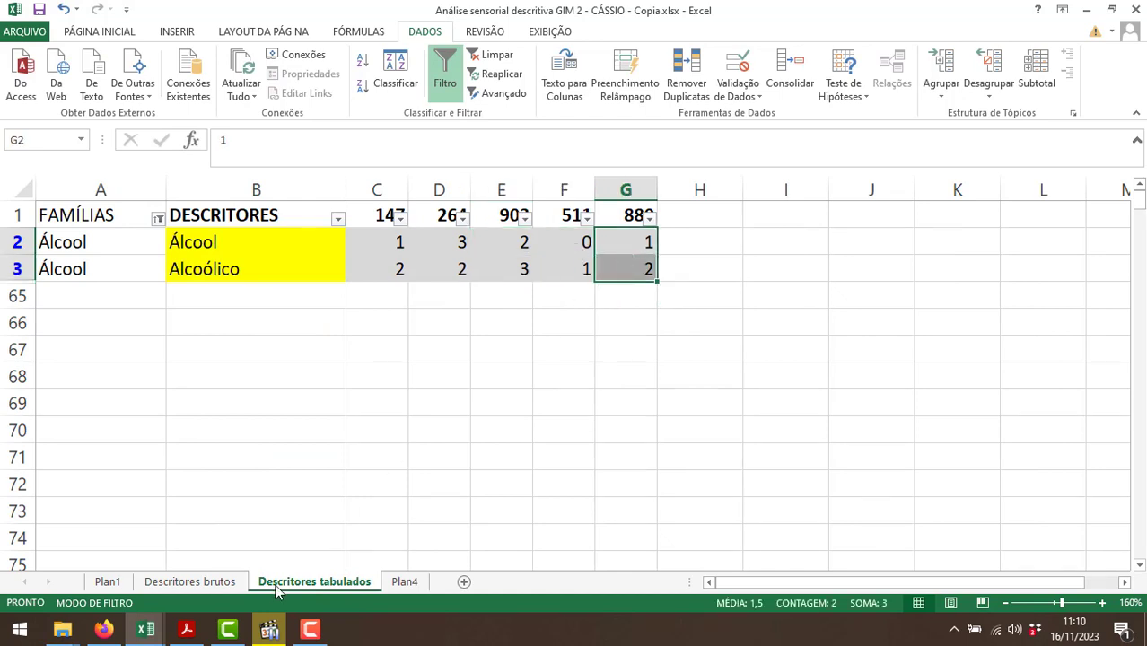
click(404, 582)
click(834, 245)
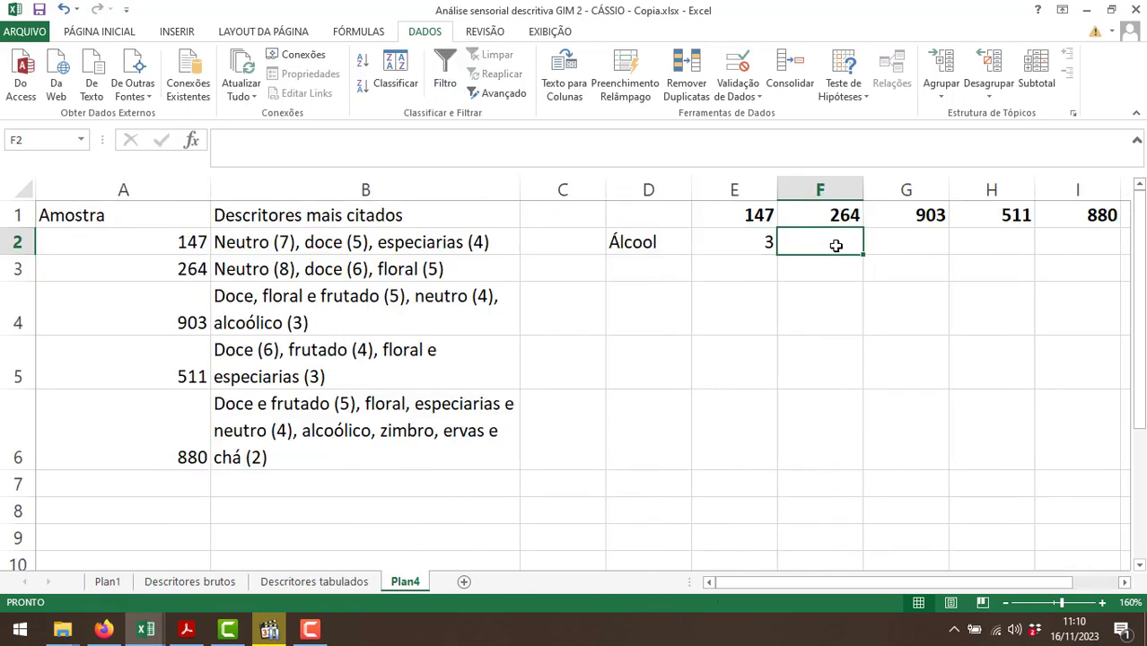
text(5)
key(Tab)
text(5)
key(Tab)
text(1)
key(Tab)
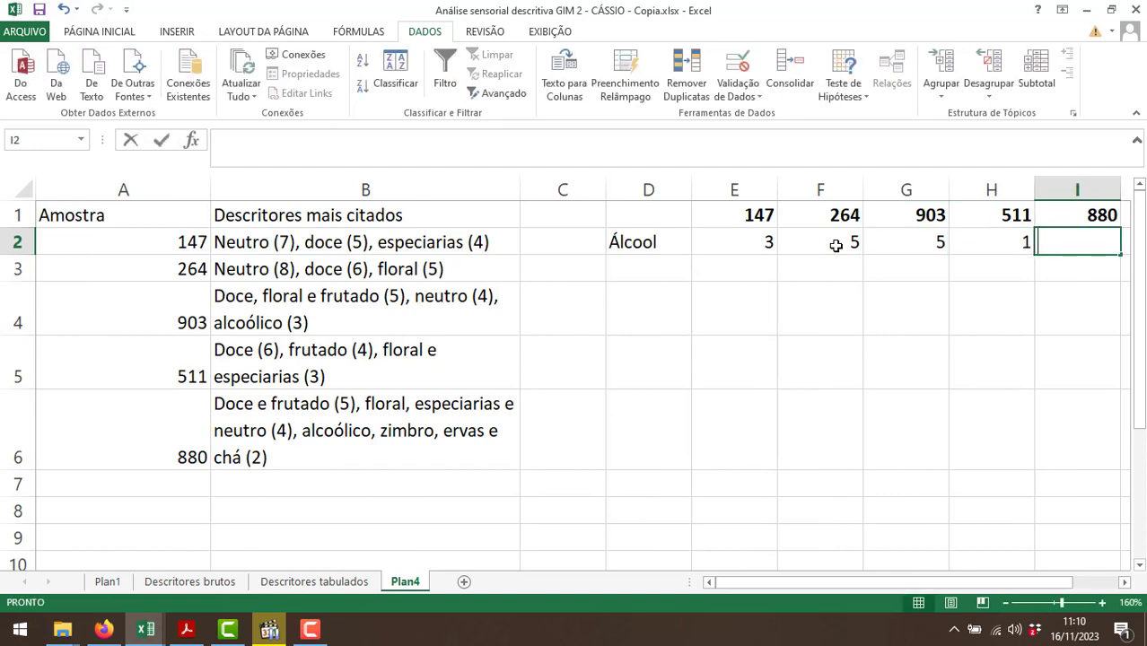
text(3)
key(Return)
Change the FAMÍLIAS filter on Descritores tabulados to show only the Animal family.
click(642, 280)
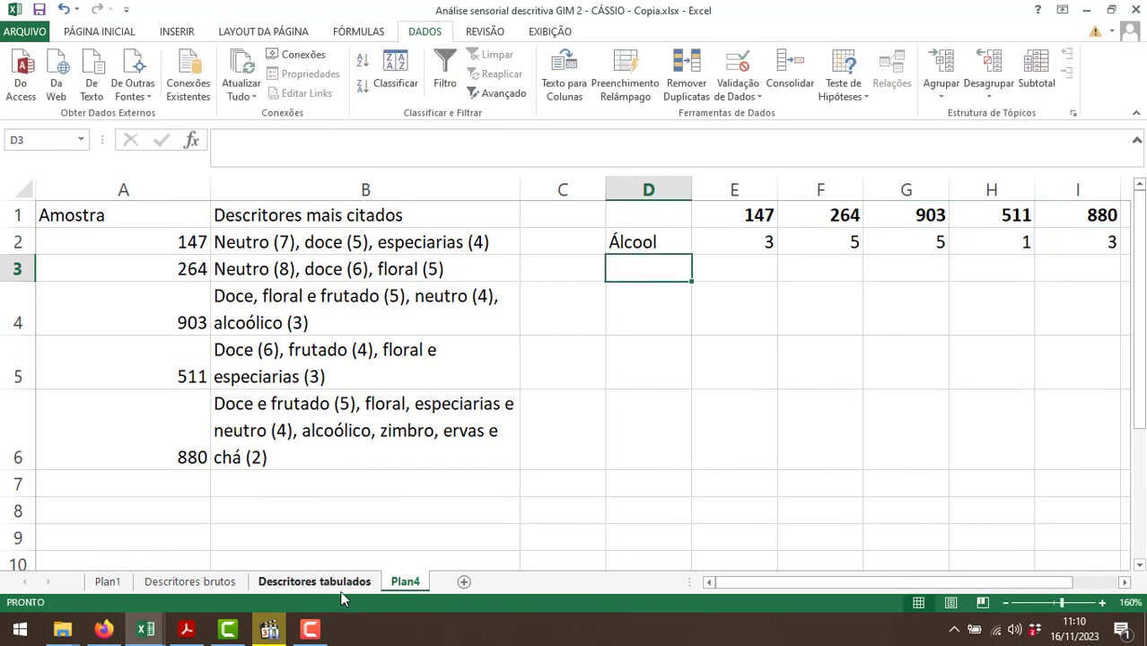
click(314, 582)
click(159, 220)
click(70, 396)
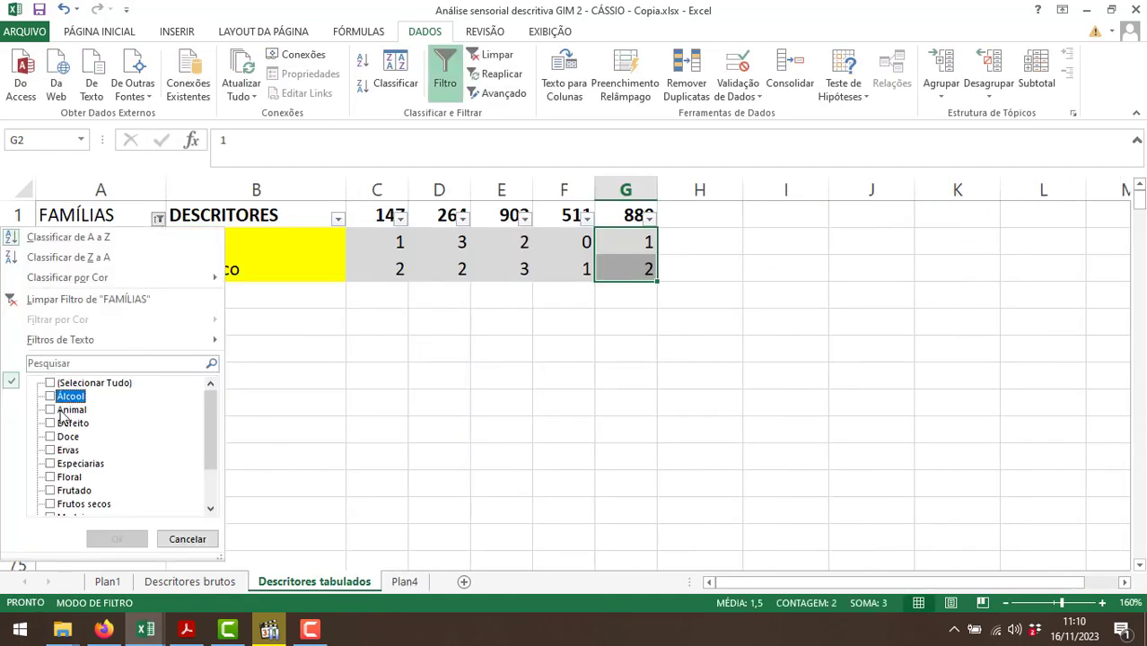
click(72, 410)
click(103, 539)
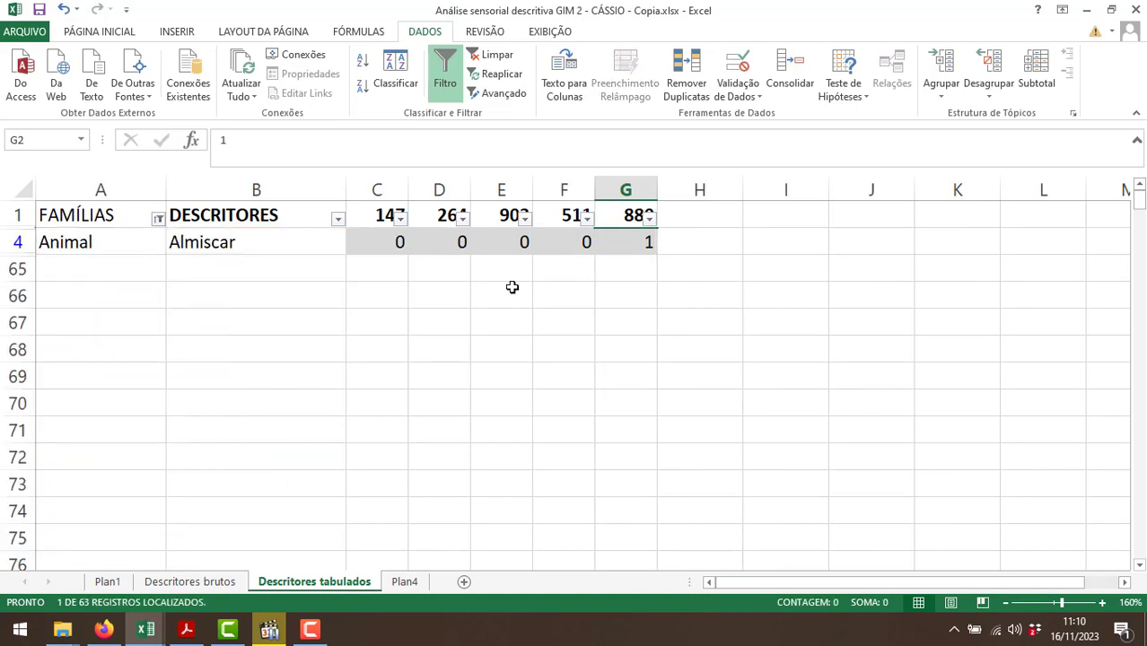
Copy the Almiscar counts in C4:G4 to Plan4, starting at E3.
drag(396, 246, 653, 243)
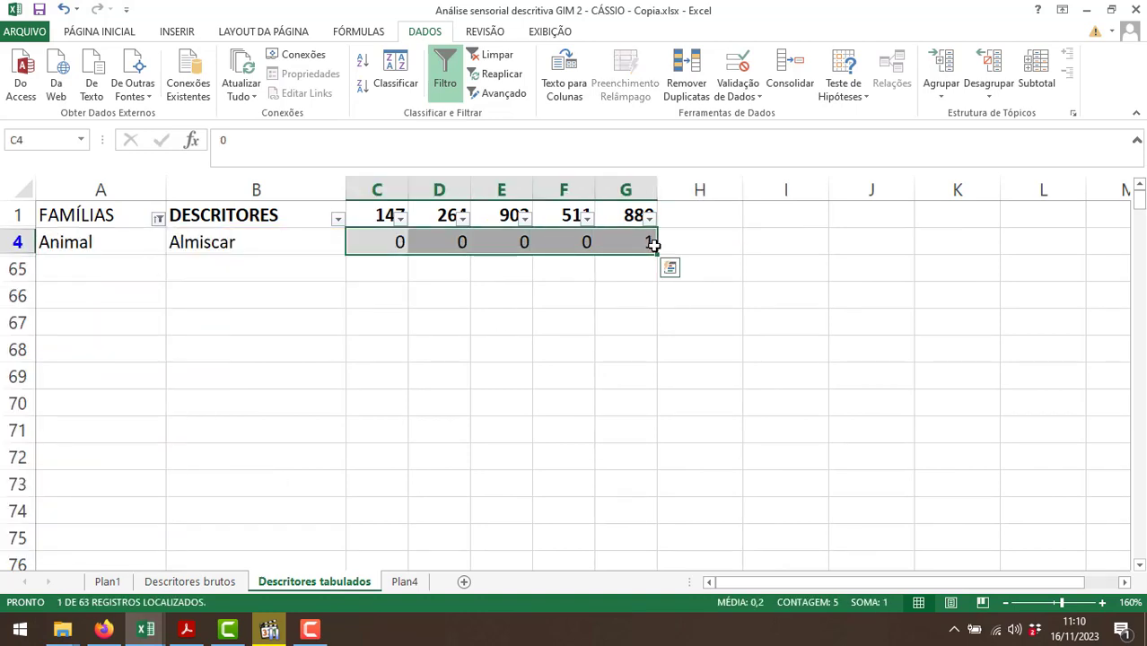
key(ctrl+c)
click(406, 581)
click(747, 270)
key(ctrl+v)
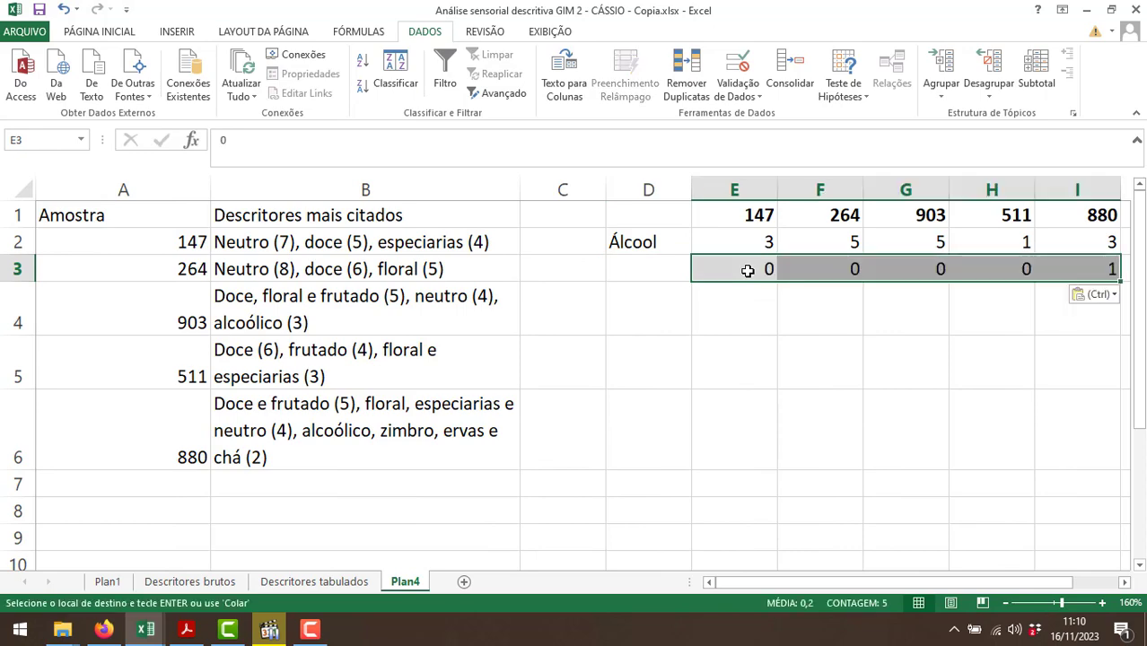
Label the row of copied Almiscar counts "Animal" in D3 of Plan4.
click(658, 261)
text(Animal)
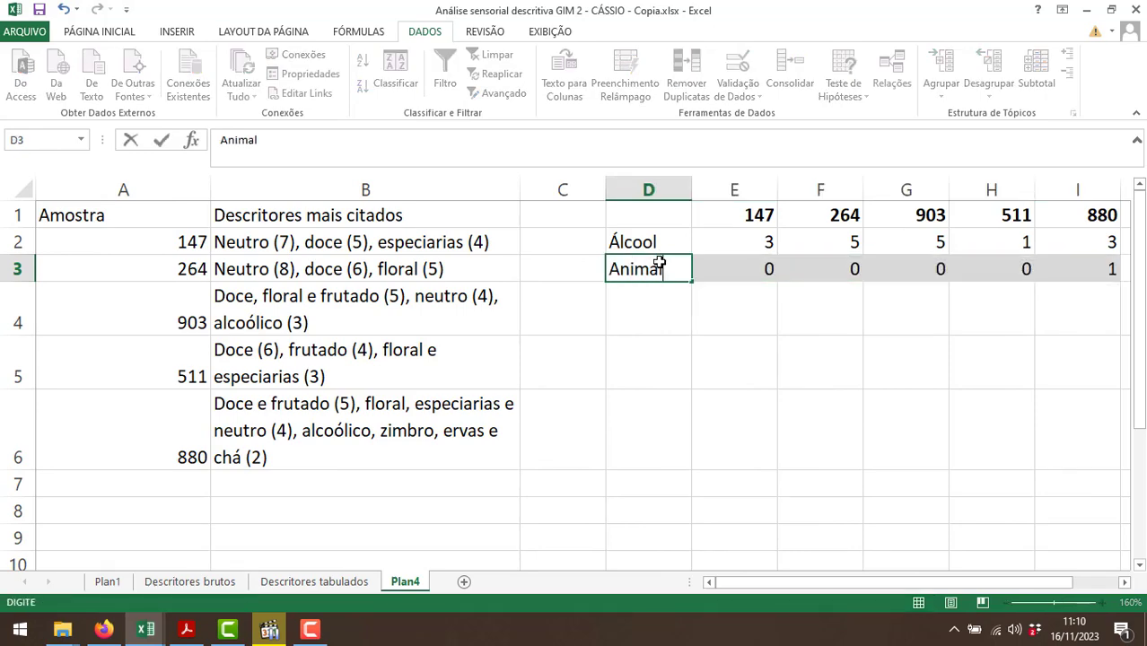
key(Return)
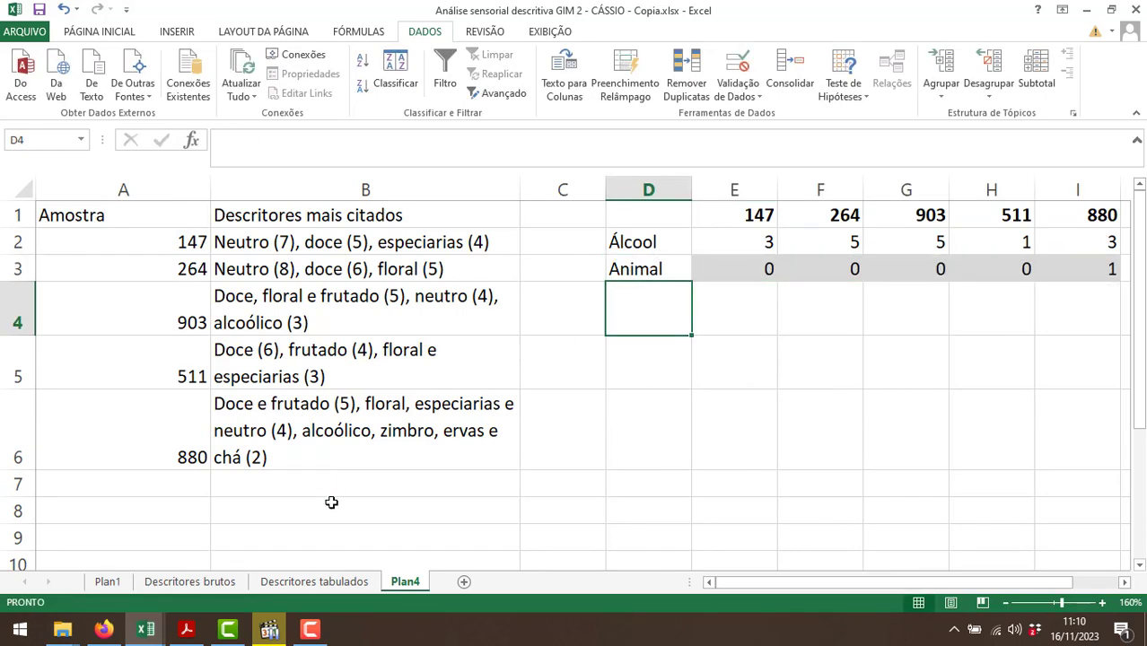
Change the FAMÍLIAS filter on Descritores tabulados to show only the Defeito family.
click(314, 582)
click(158, 218)
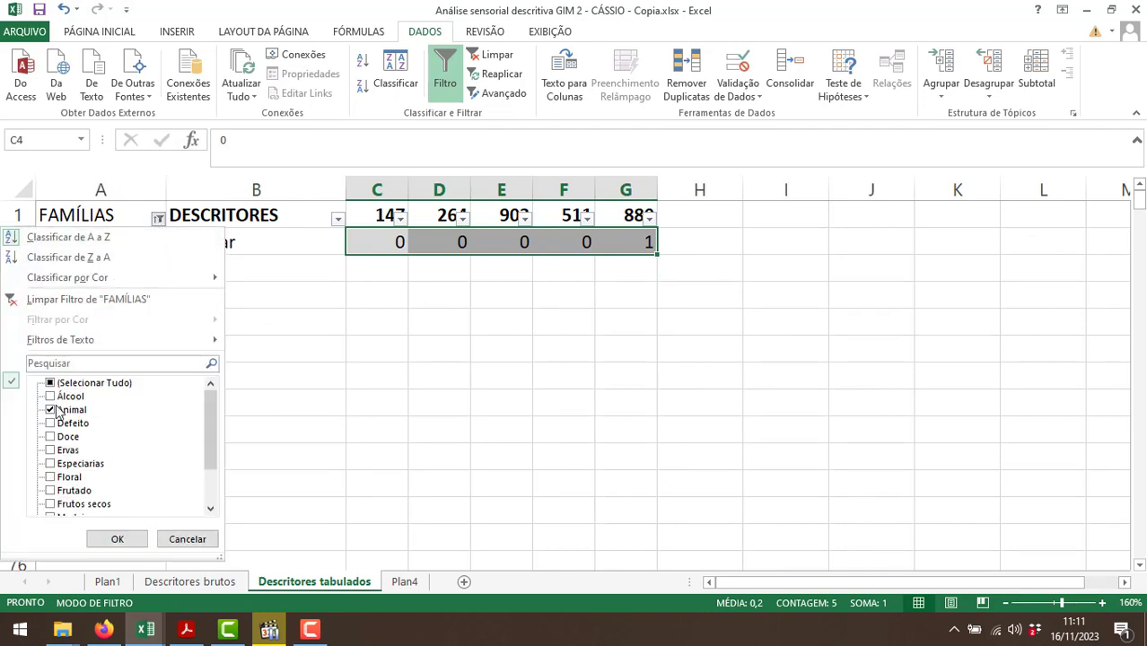
click(50, 409)
click(50, 423)
click(115, 539)
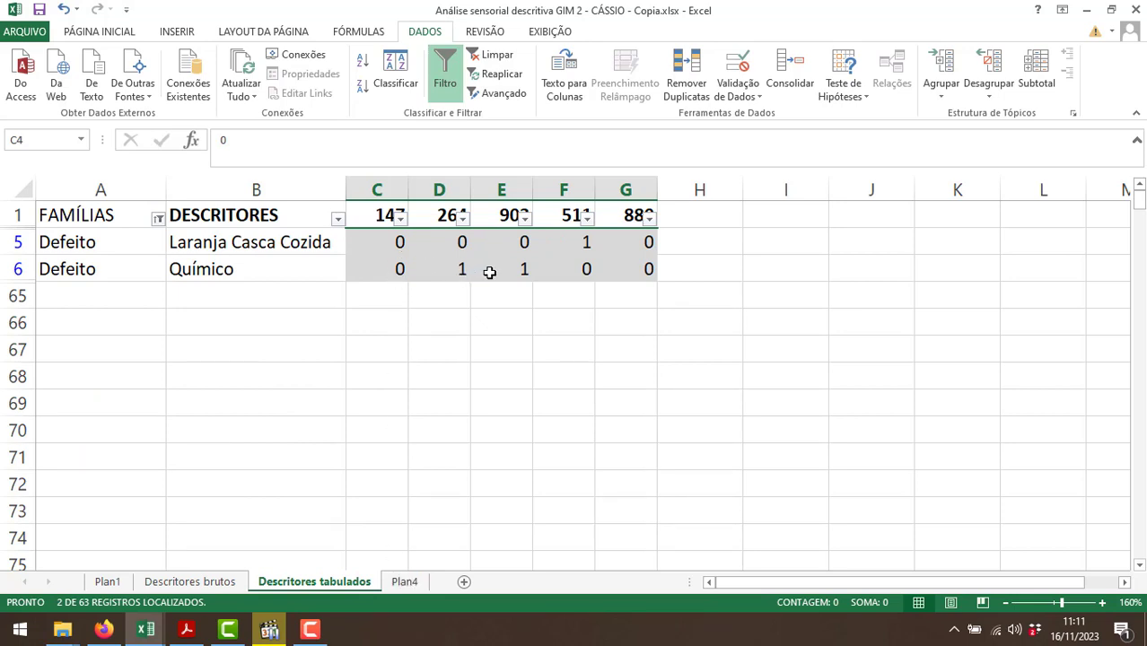
Add a "Defeito" row in D4 of Plan4 with the totals 0, 1, 1, 1 and 0 across E4:I4.
click(404, 582)
text(Defeito)
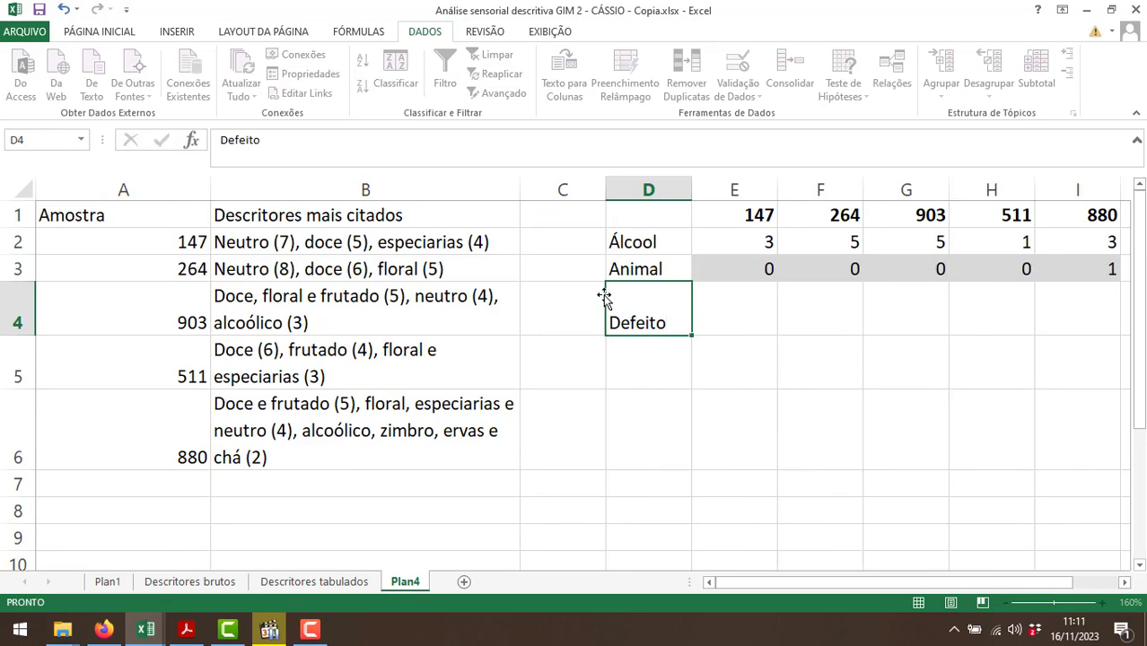
key(Tab)
text(0)
key(Tab)
text(1)
key(Tab)
text(1	1)
key(Tab)
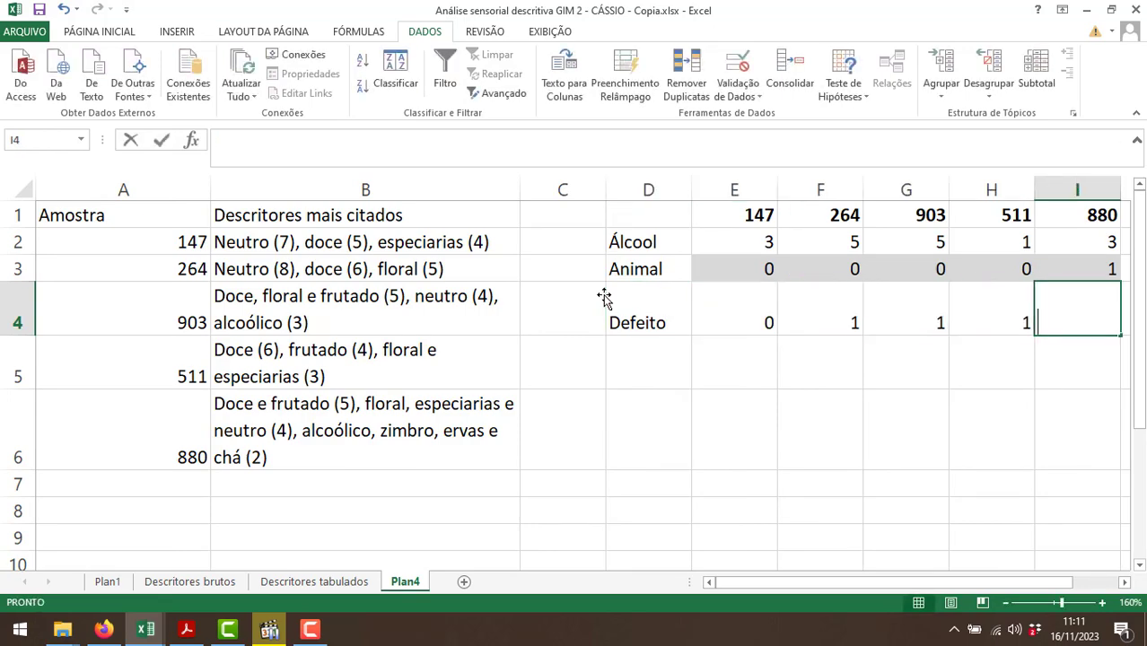
text(0)
key(Return)
Change the FAMÍLIAS filter on Descritores tabulados to show only the Doce family.
click(310, 583)
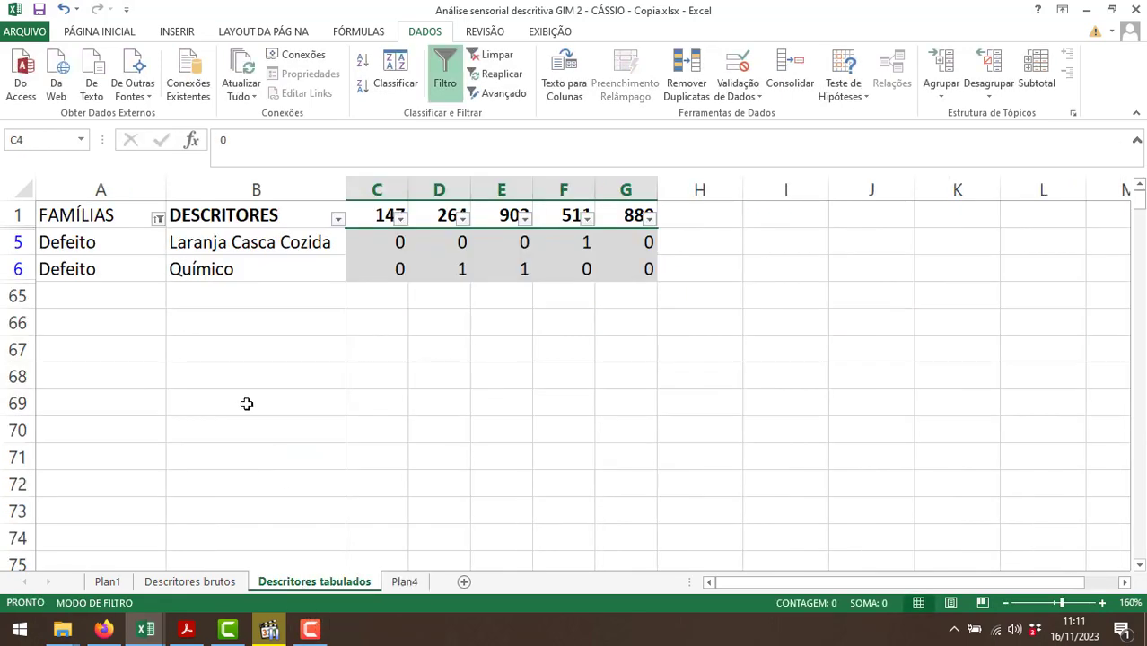
click(158, 219)
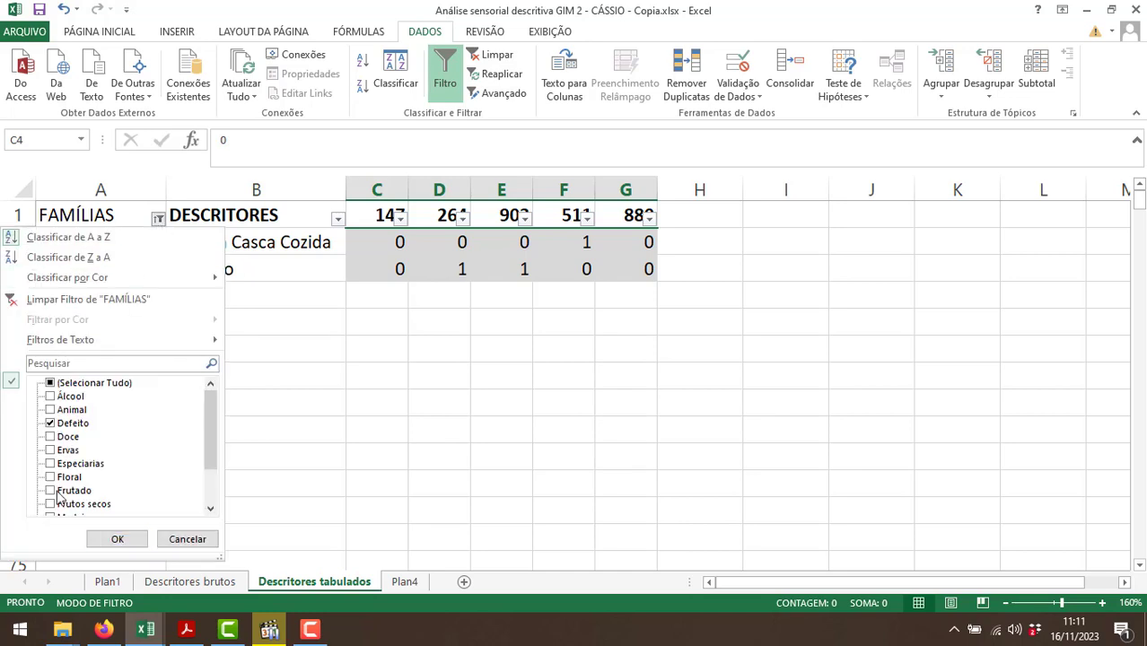
click(50, 423)
click(50, 437)
click(118, 539)
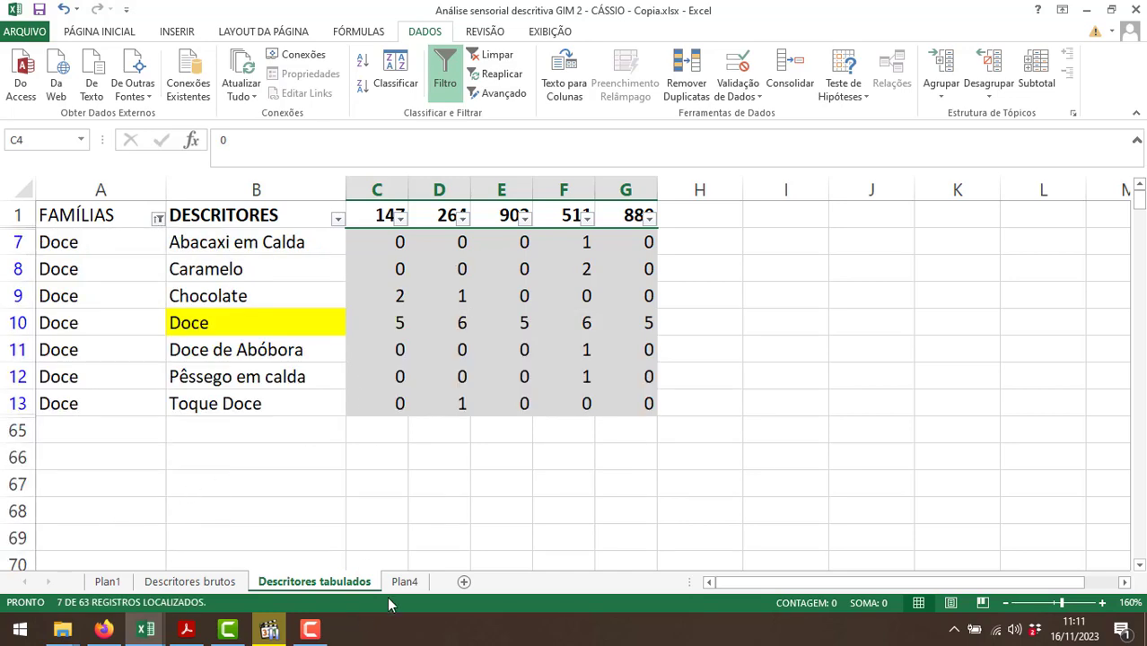
Label the next row of the Plan4 table "Doce" in D5.
click(404, 581)
text(Doce)
key(ctrl+Return)
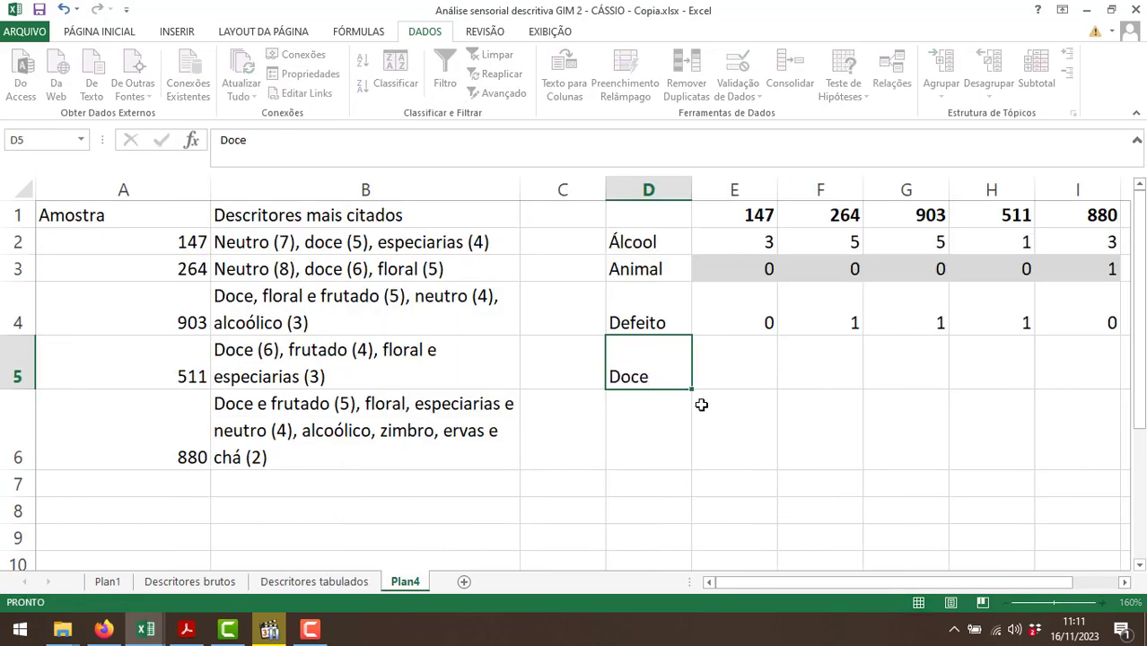
key(Tab)
Check the sum of the Doce family's counts for sample 147, enter 7 in E5 of Plan4, and return to Descritores tabulados.
click(301, 585)
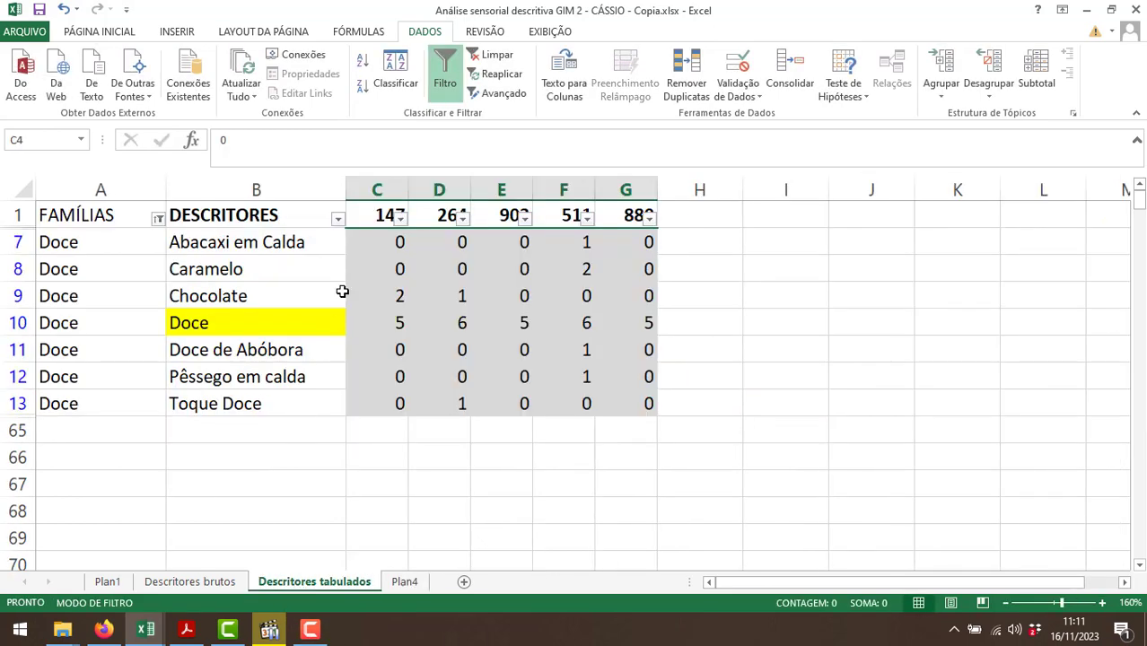
drag(391, 247, 382, 405)
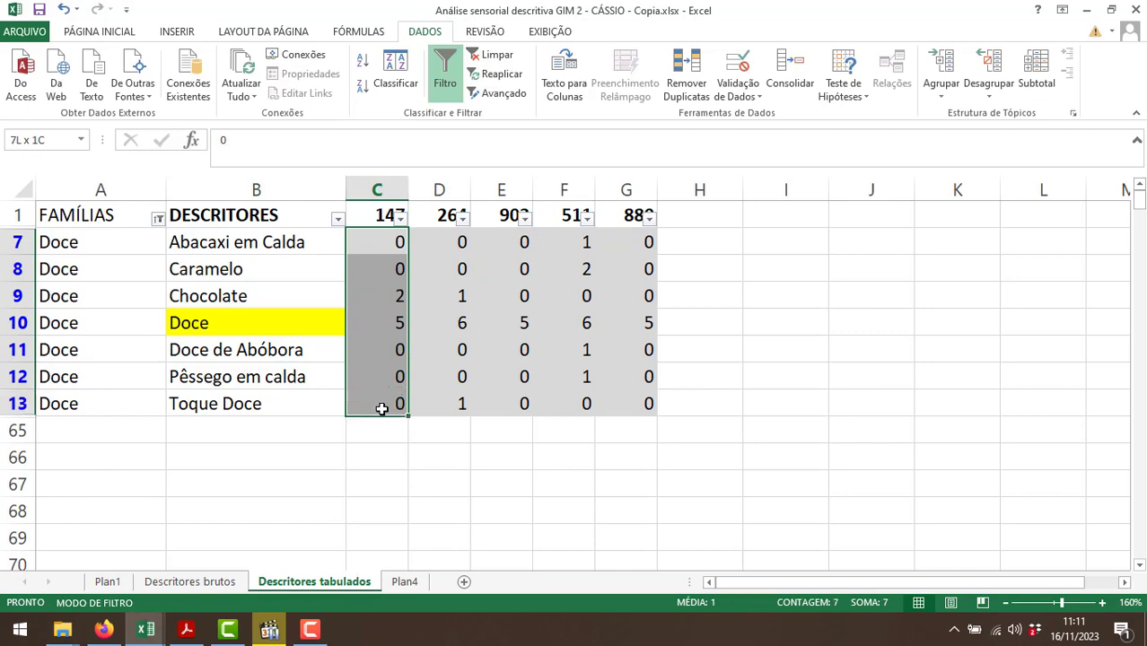
key(ctrl+c)
click(402, 582)
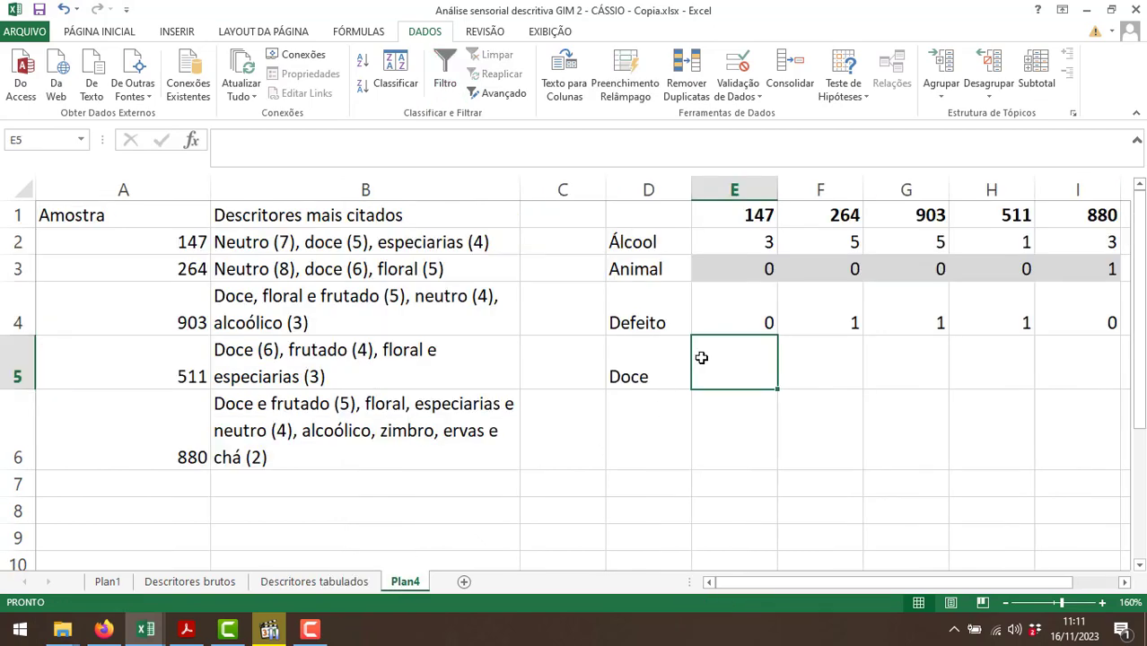
text(7)
key(Tab)
click(315, 581)
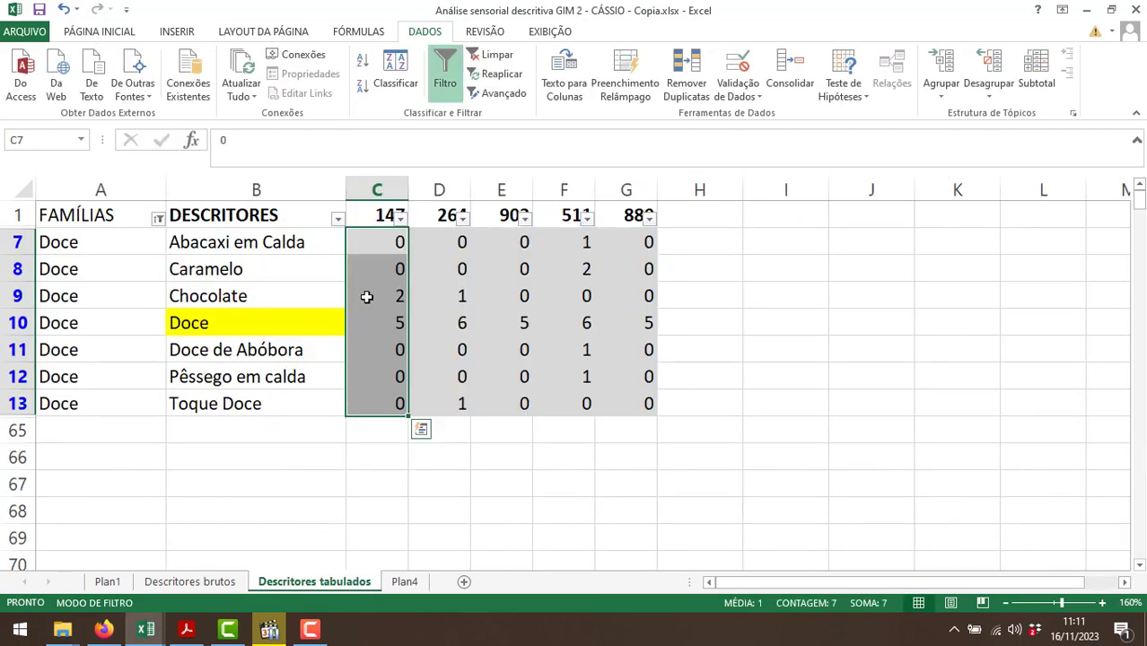
Check the sums of the Doce family's counts for samples 264 and 903, and enter 8 in F5 and 5 in G5 of Plan4.
drag(435, 241, 434, 397)
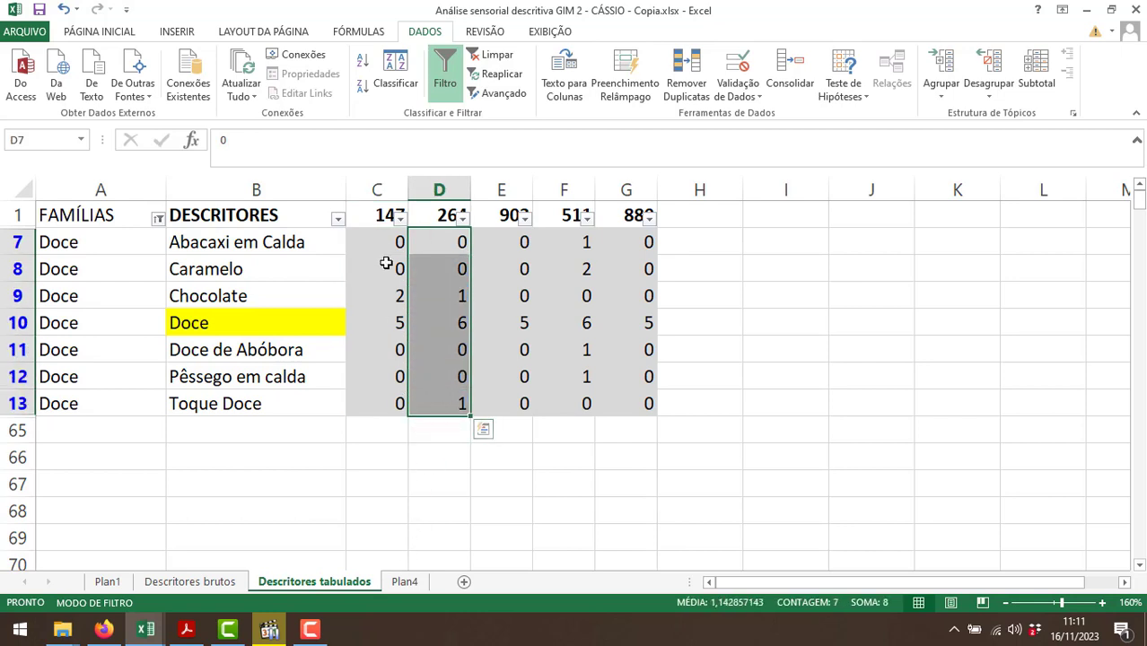
drag(387, 243, 401, 403)
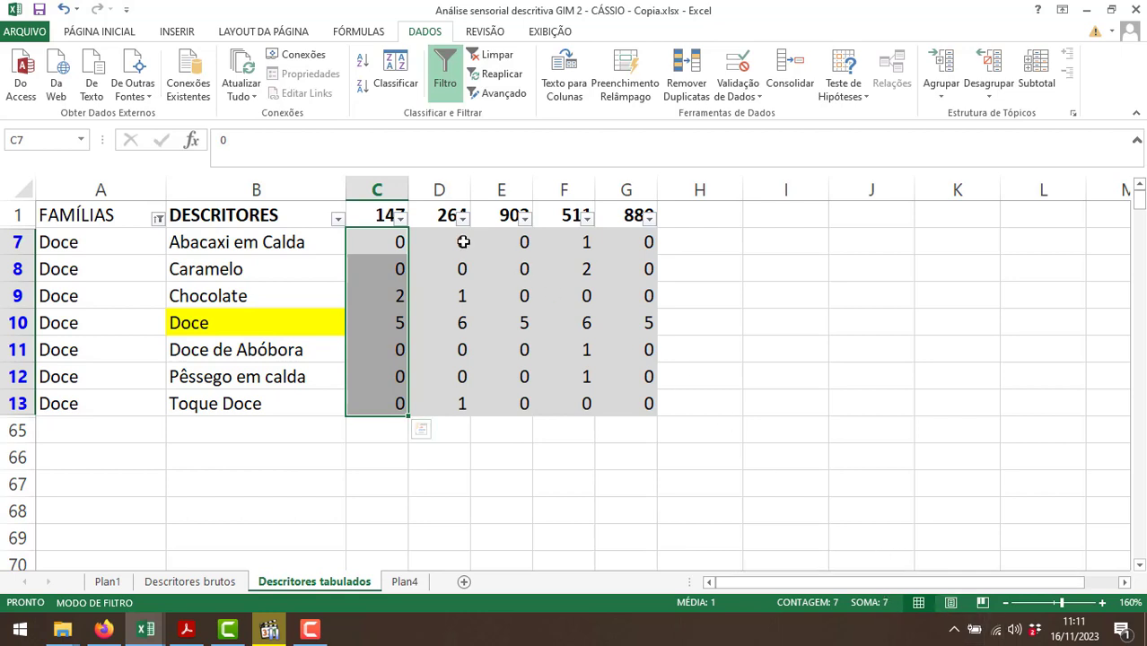
drag(458, 243, 444, 401)
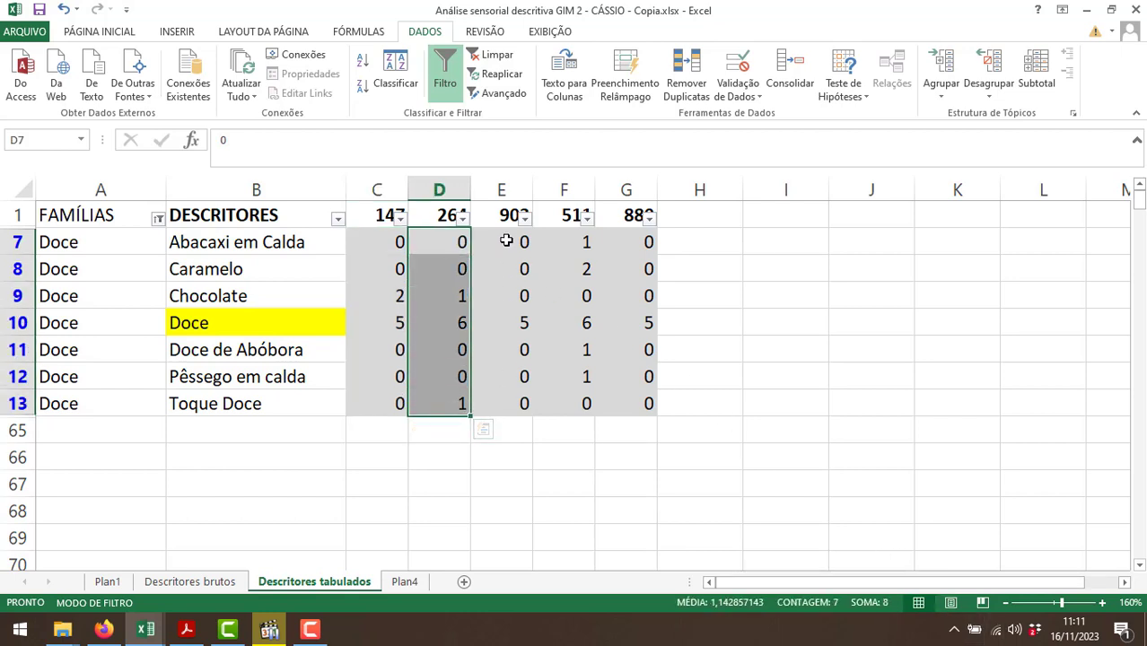
drag(508, 241, 514, 401)
click(386, 581)
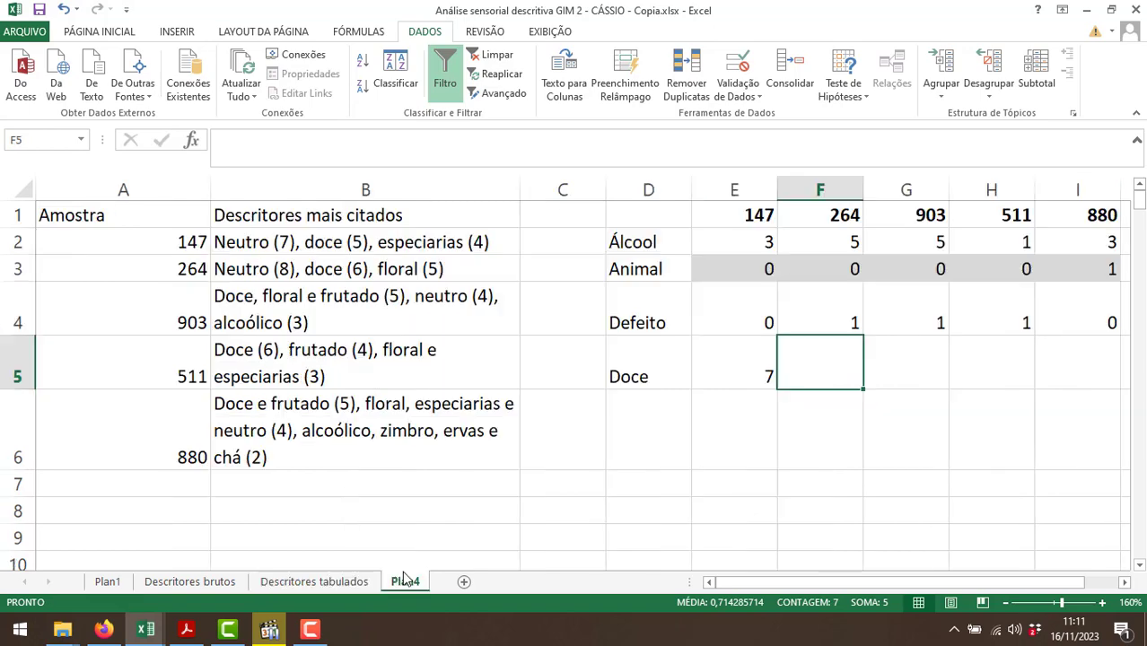
text(8)
key(Tab)
text(5)
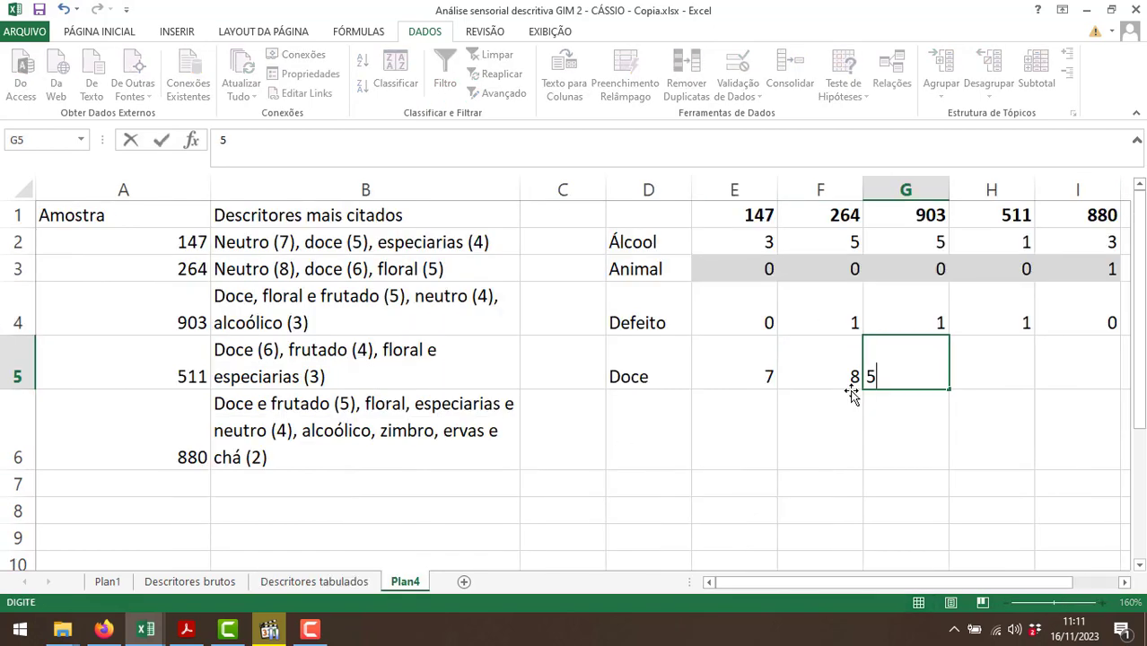
key(Tab)
Sum the Doce family's counts for samples 511 and 880, and enter 11 in H5 and 5 in I5 of Plan4.
click(356, 584)
drag(558, 243, 548, 405)
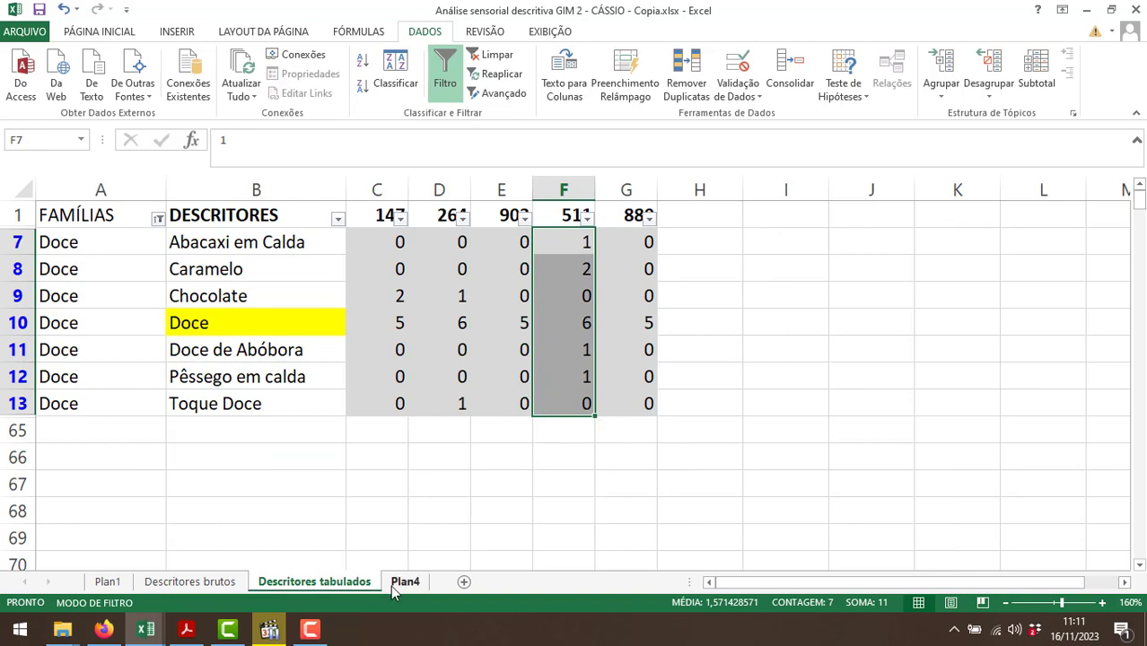
click(405, 582)
text(11)
key(Tab)
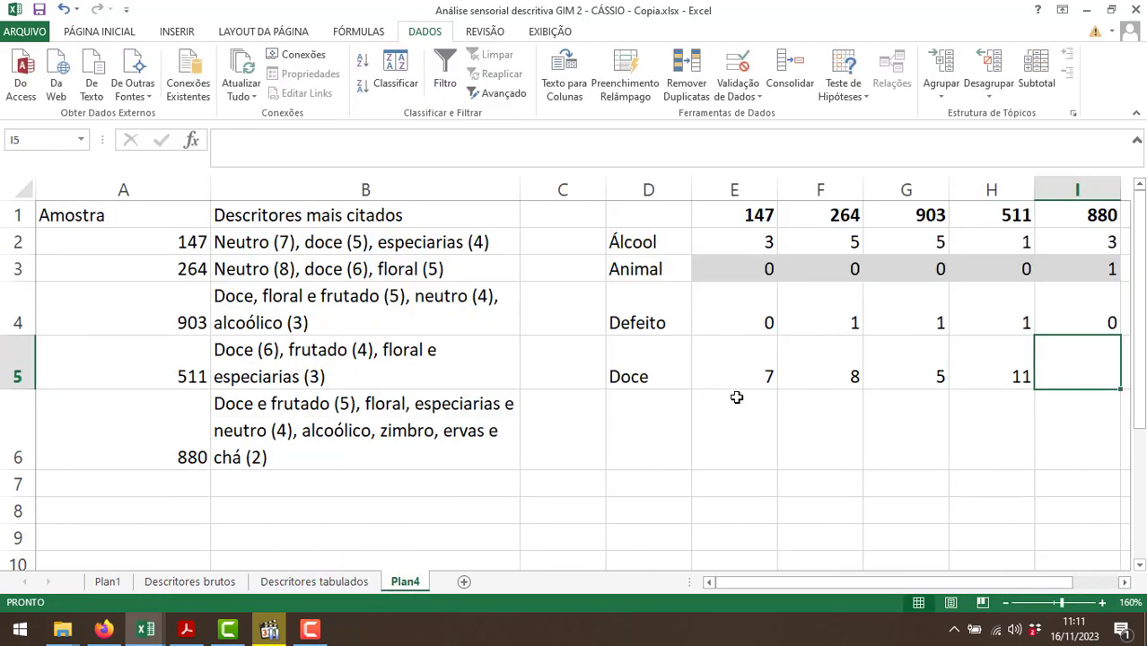
click(359, 583)
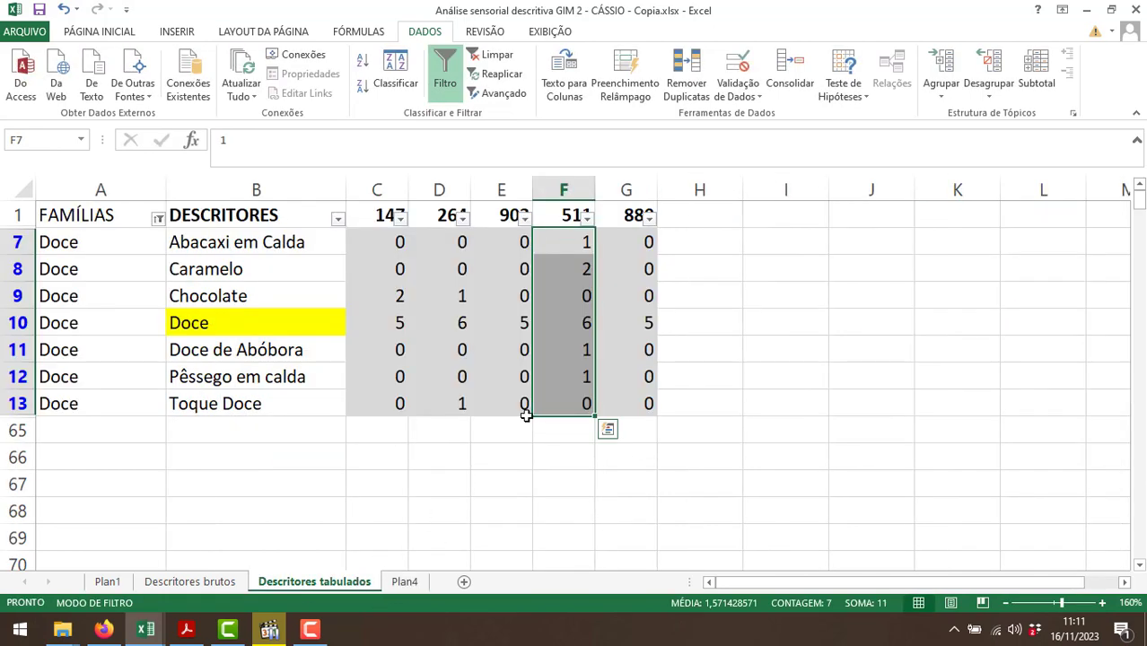
drag(641, 242, 634, 395)
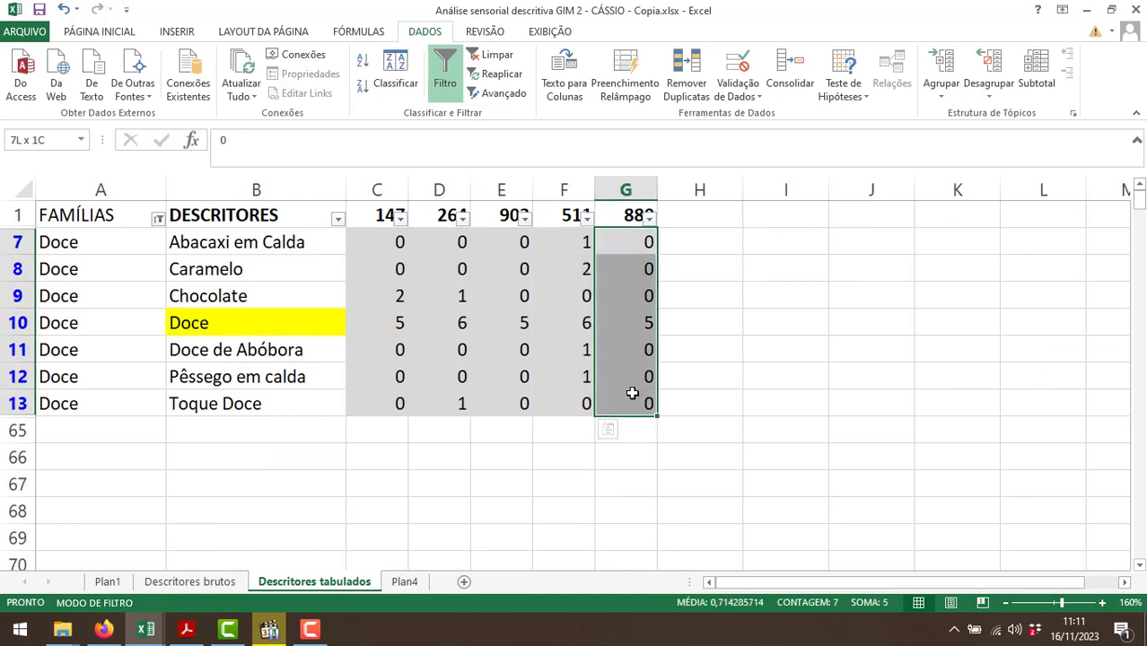
click(399, 581)
text(5)
key(Return)
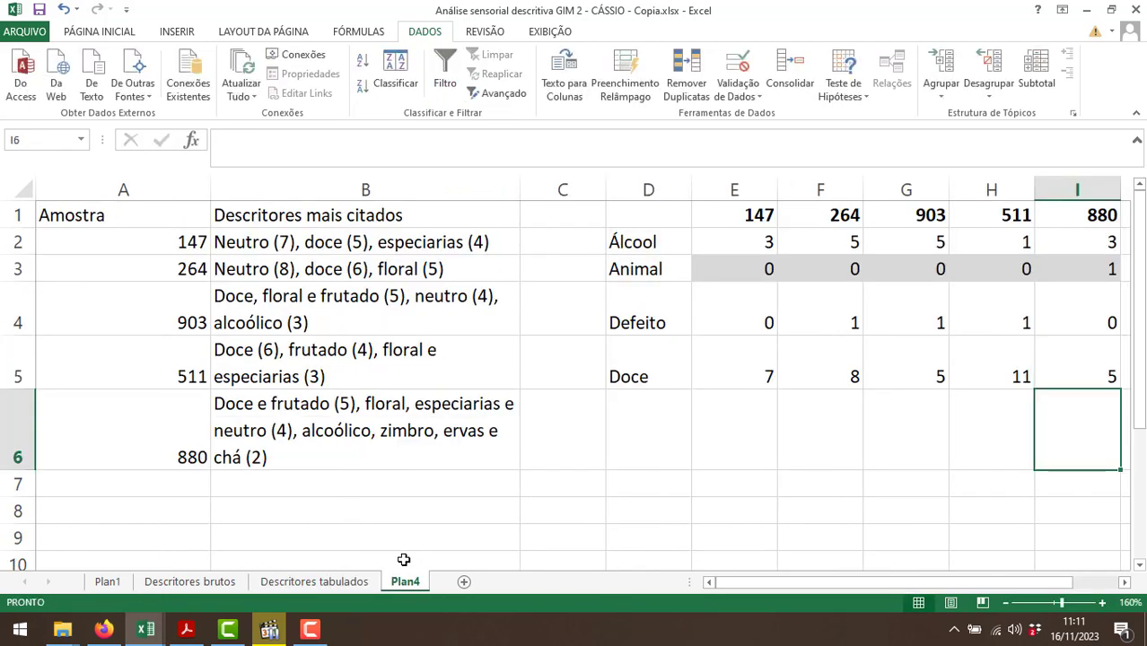
Change the FAMÍLIAS filter on Descritores tabulados to show only the Ervas family.
click(668, 448)
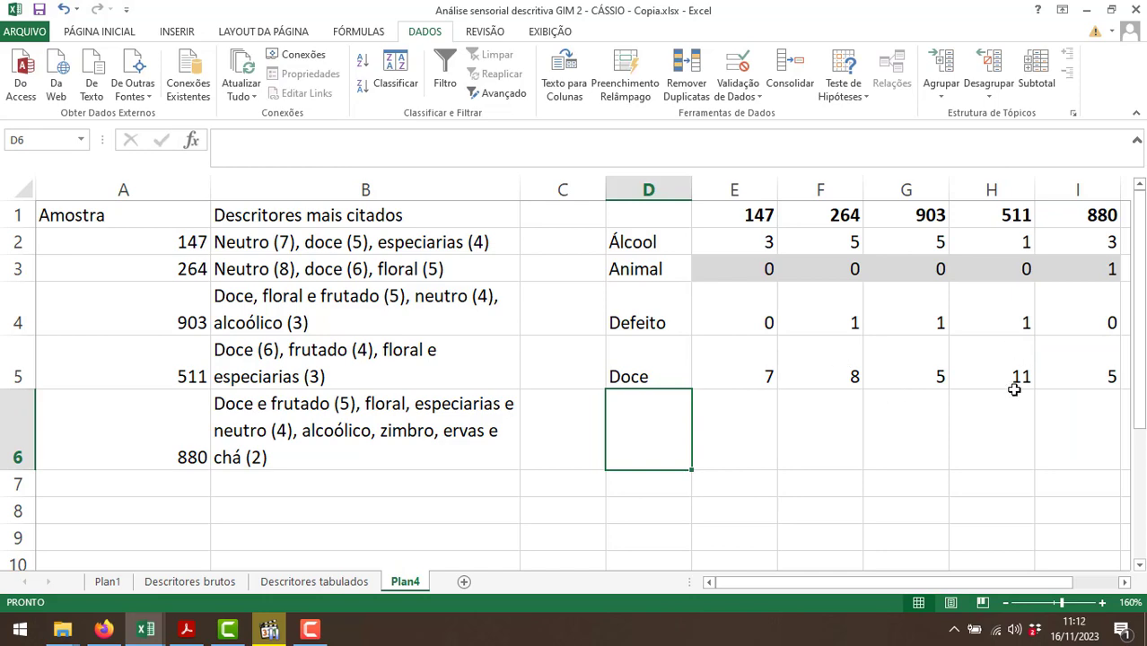
click(314, 582)
click(158, 218)
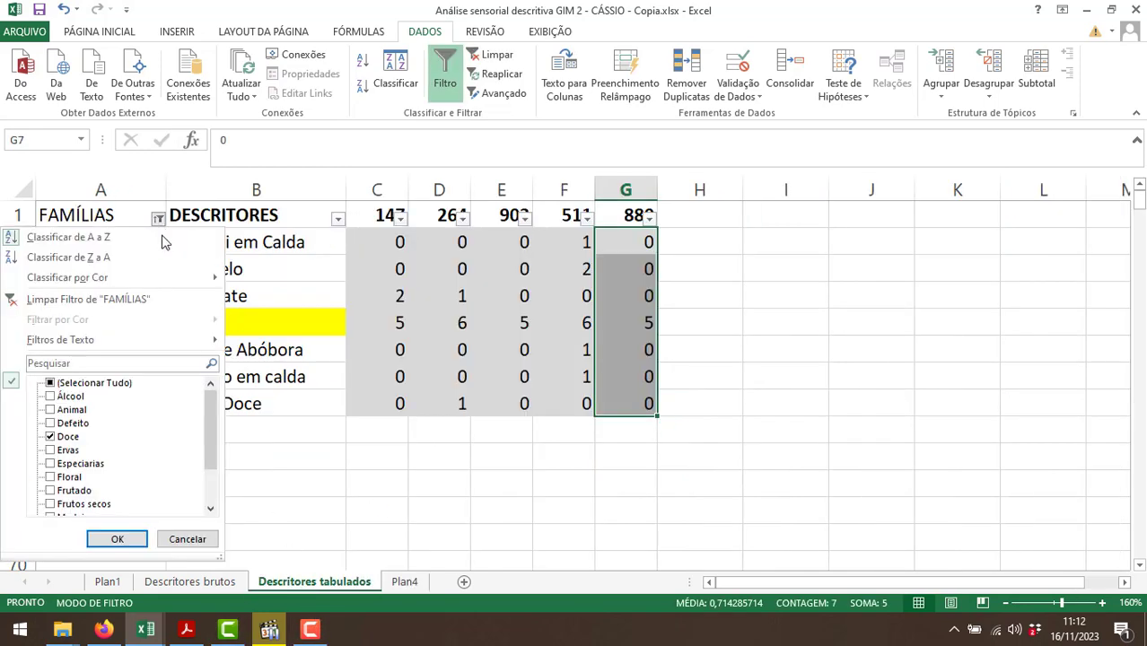
click(50, 436)
click(50, 450)
click(117, 538)
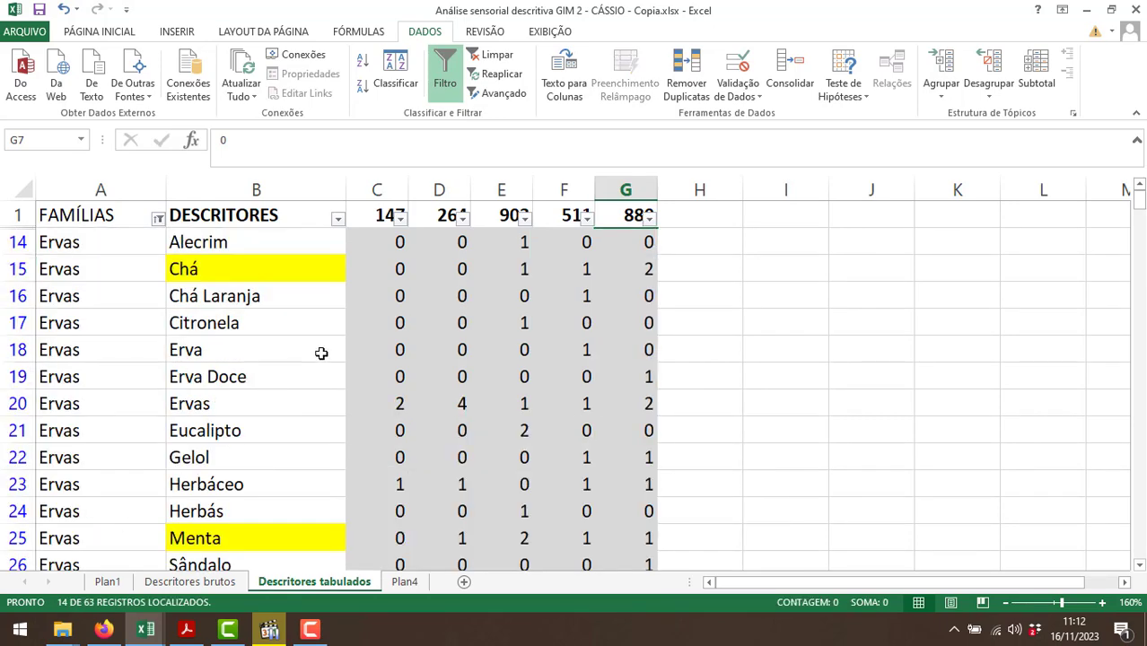
scroll(358, 361, down, 2)
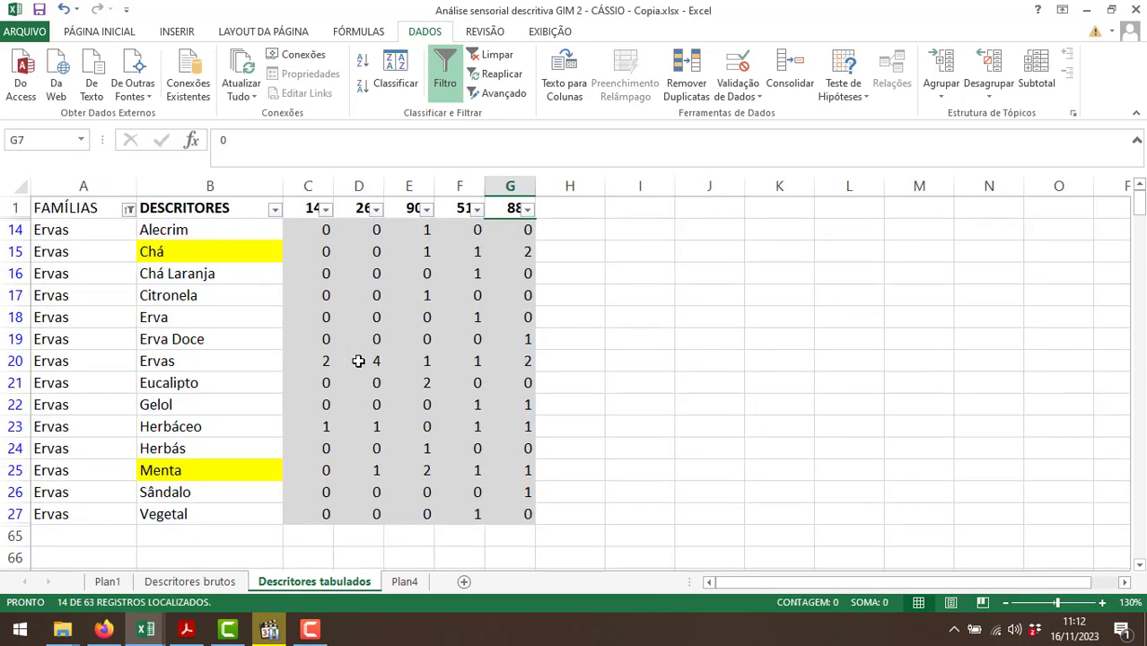
Label the next row of the Plan4 table "Ervas" in D6.
click(411, 585)
text(E)
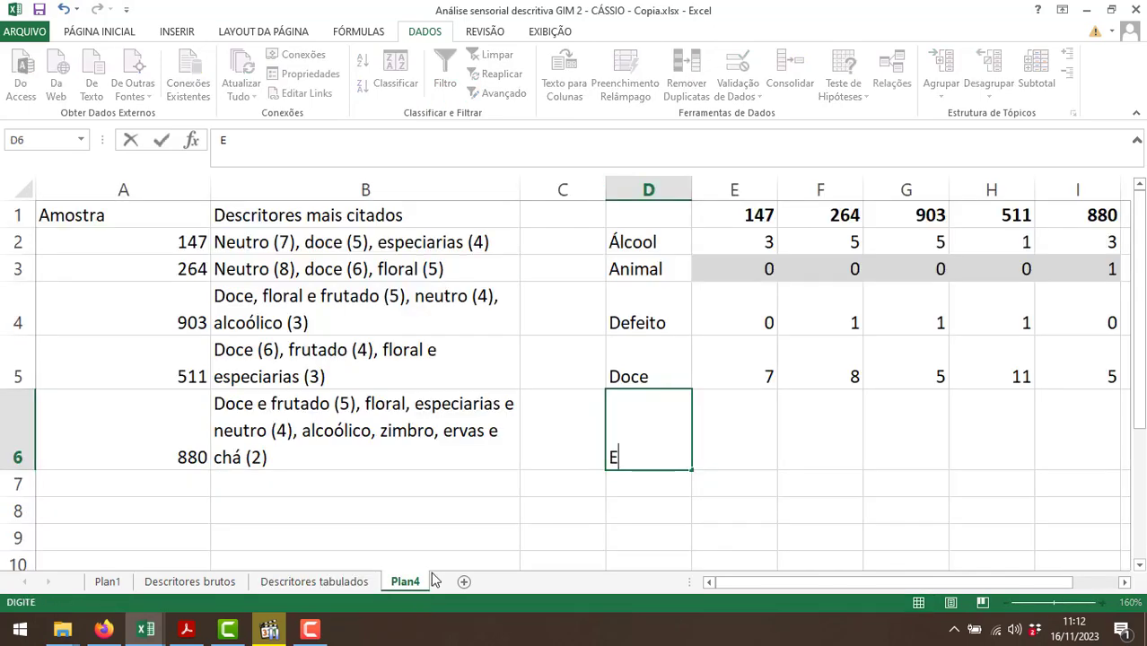
text(rvas)
key(Tab)
Sum the Ervas family's counts for samples 147 and 264, and enter 3 in E6 and 6 in F6 of Plan4.
click(322, 584)
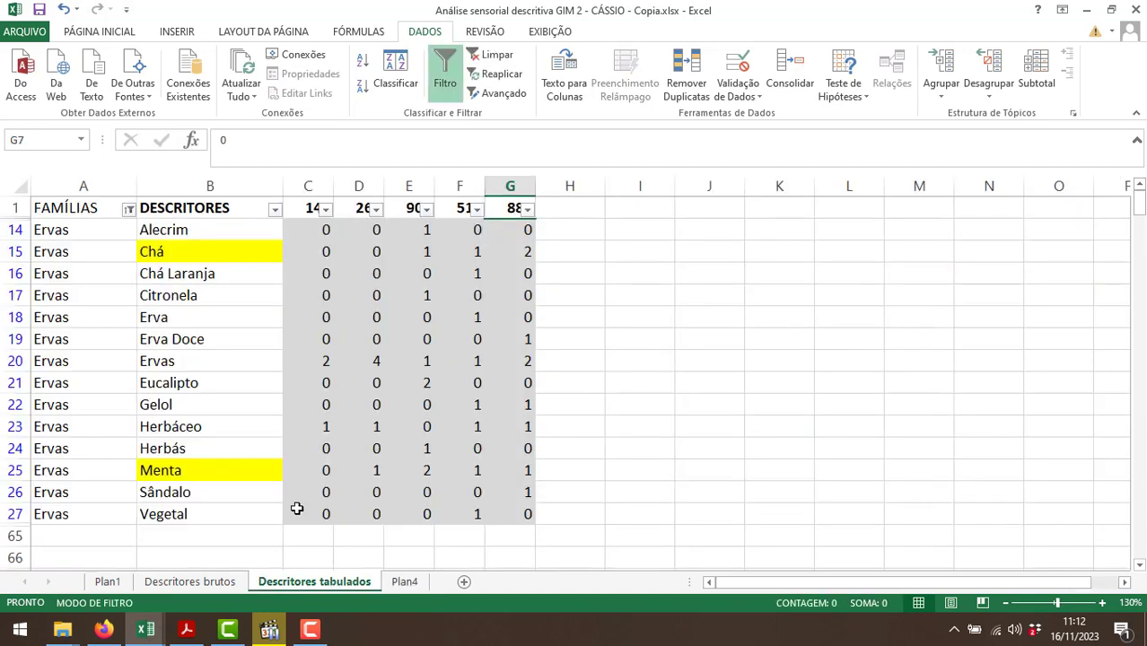
drag(321, 227, 312, 517)
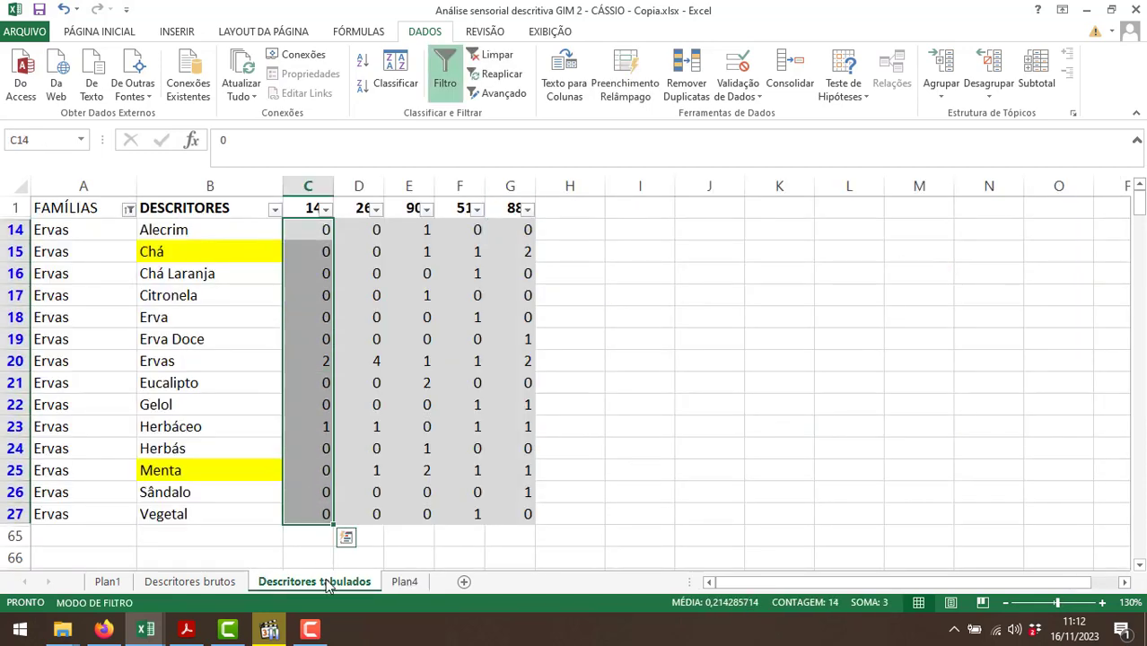
click(395, 586)
text(3)
key(Tab)
click(377, 583)
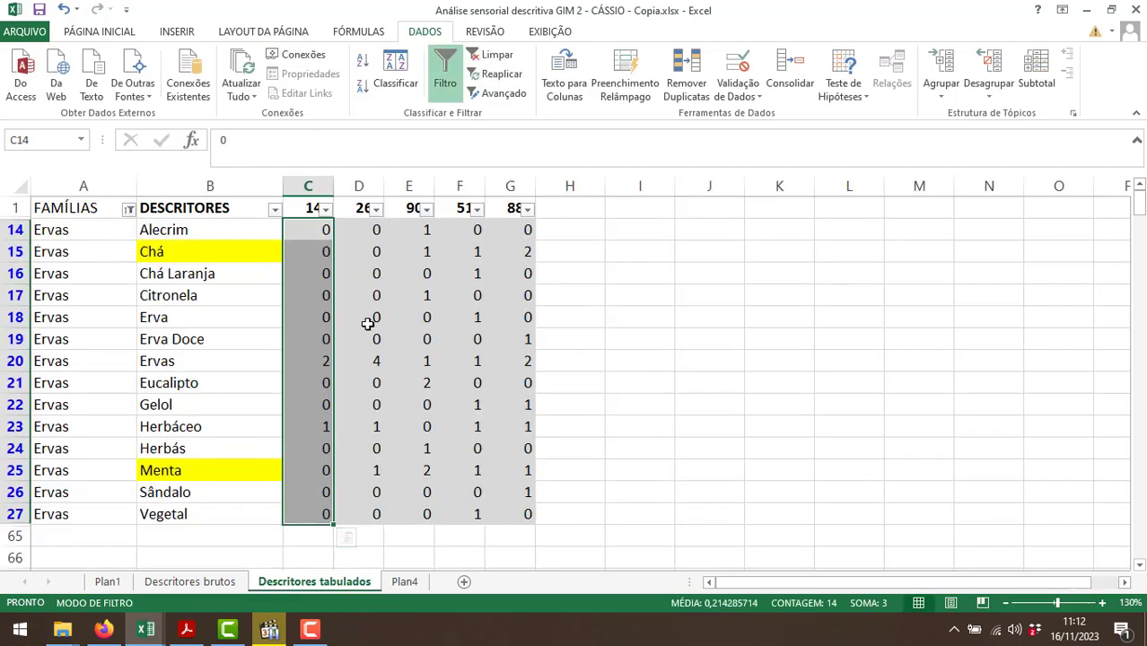
drag(361, 231, 371, 512)
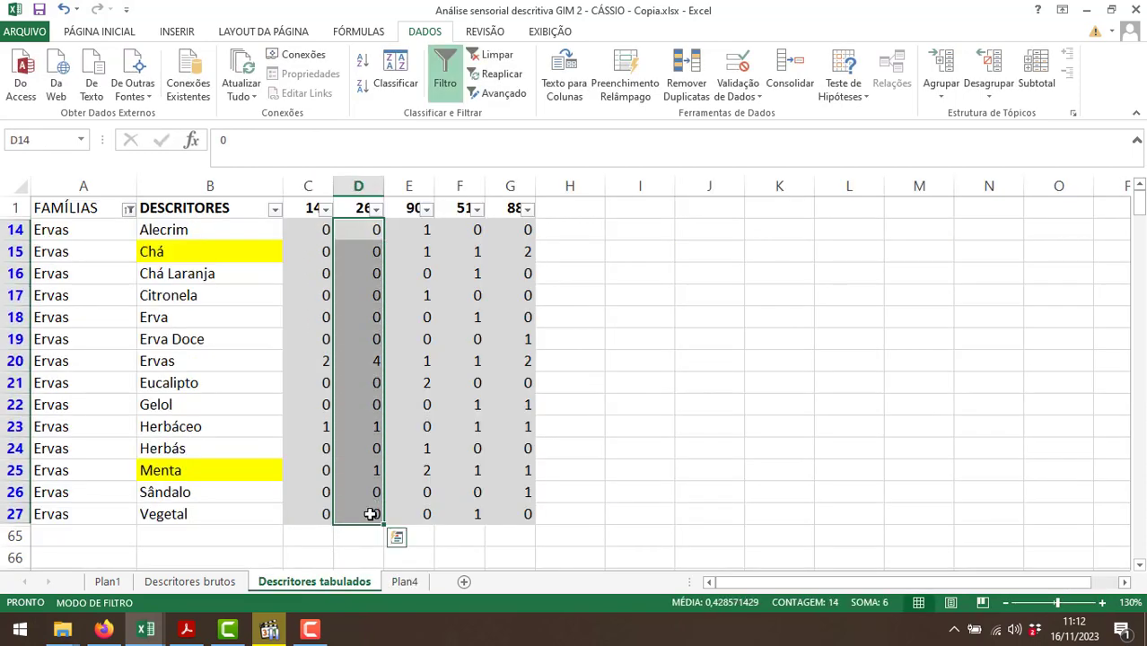
click(405, 581)
text(6)
key(Tab)
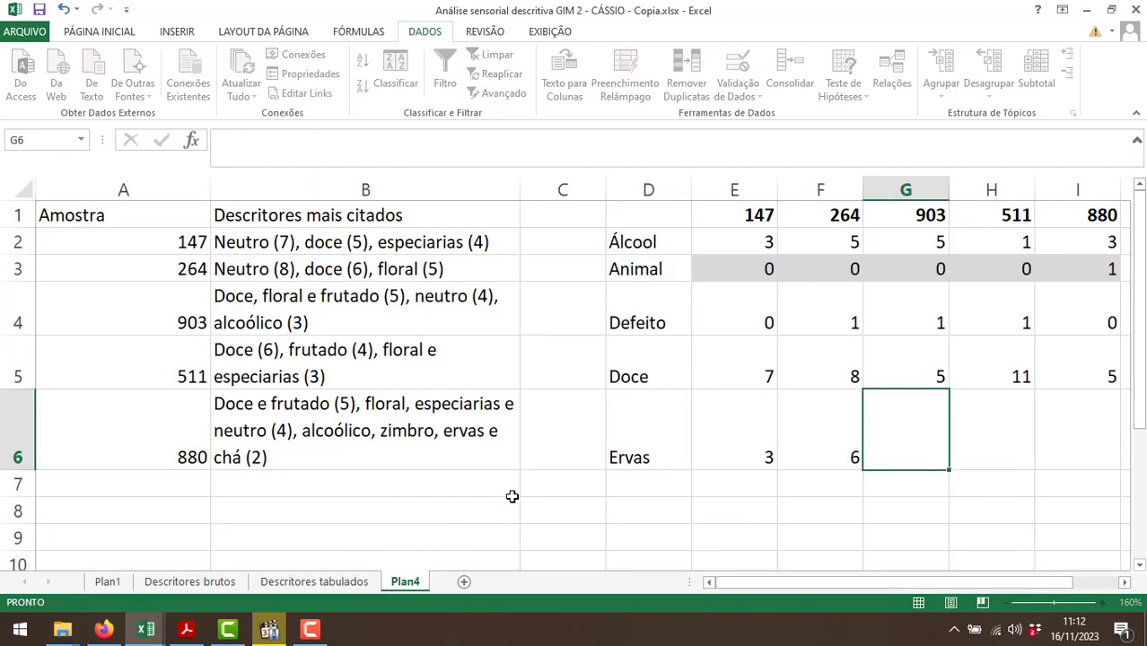
Sum the Ervas family's counts for samples 903 and 511, and enter 9 in G6 and 8 in H6 of Plan4.
click(333, 582)
drag(409, 233, 403, 509)
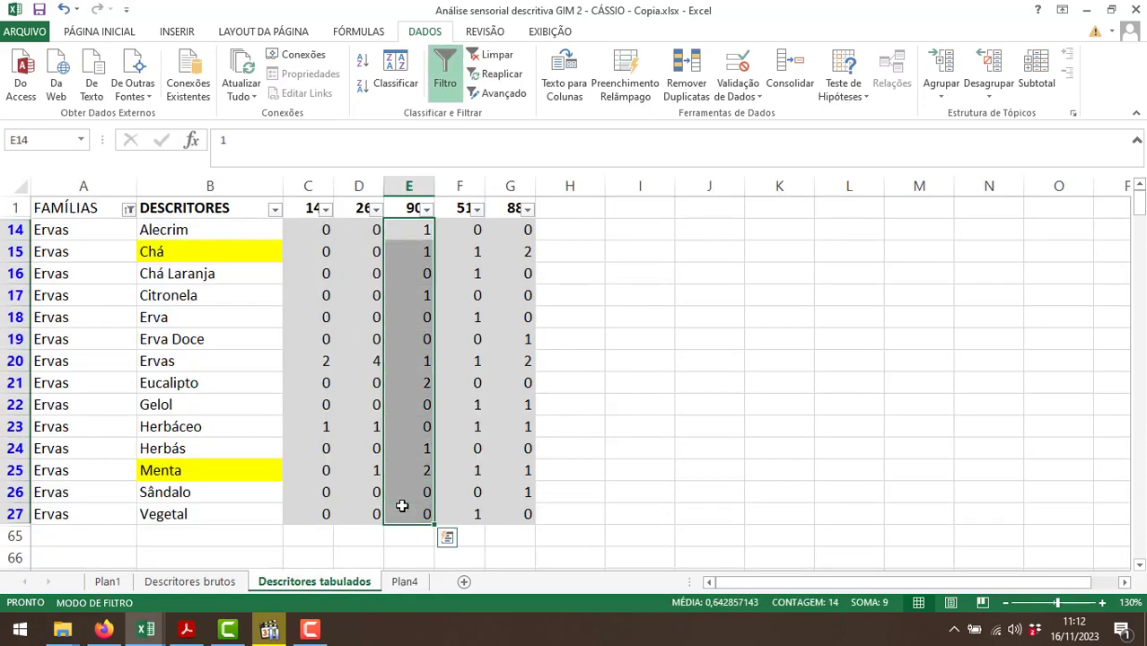
click(405, 583)
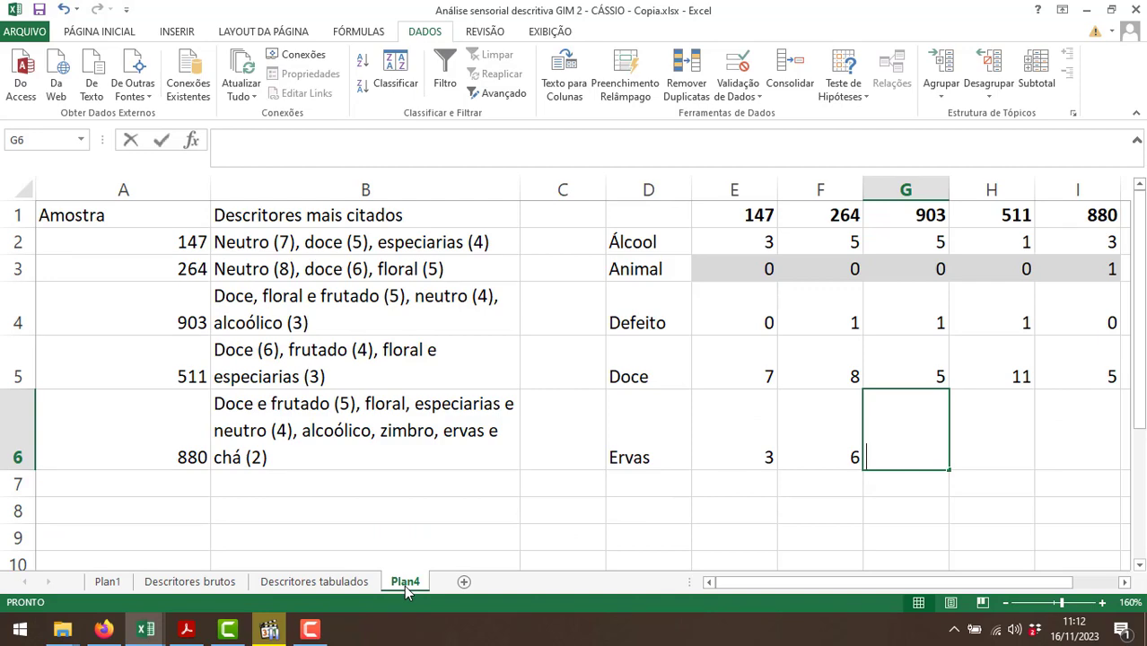
text(9)
key(Tab)
click(354, 583)
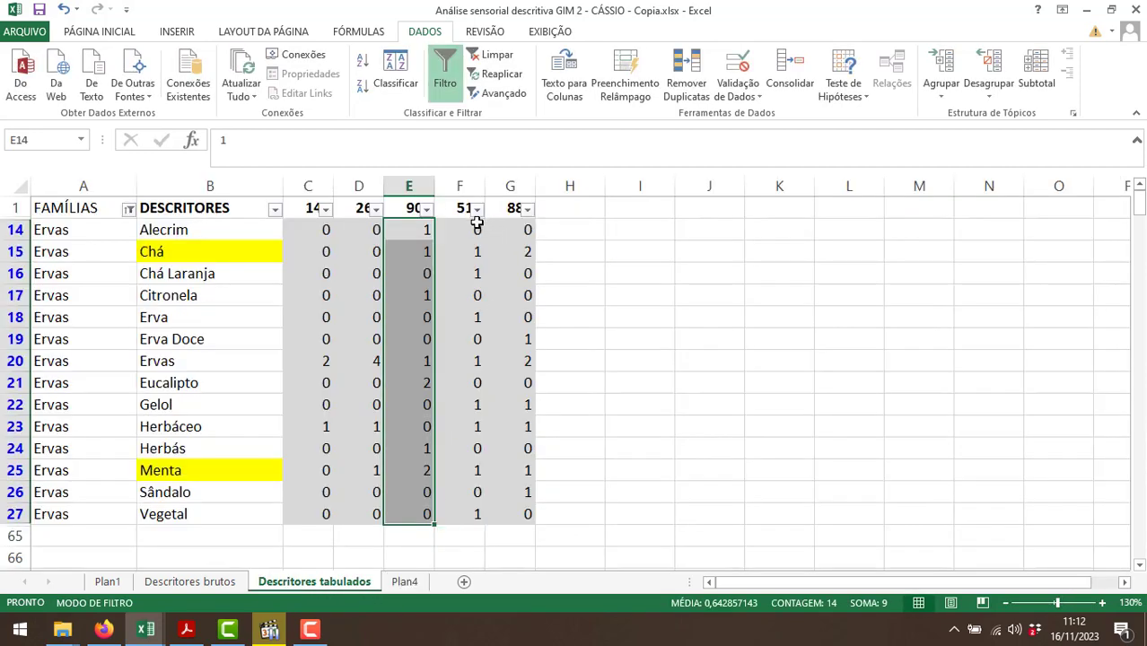
drag(477, 223, 466, 507)
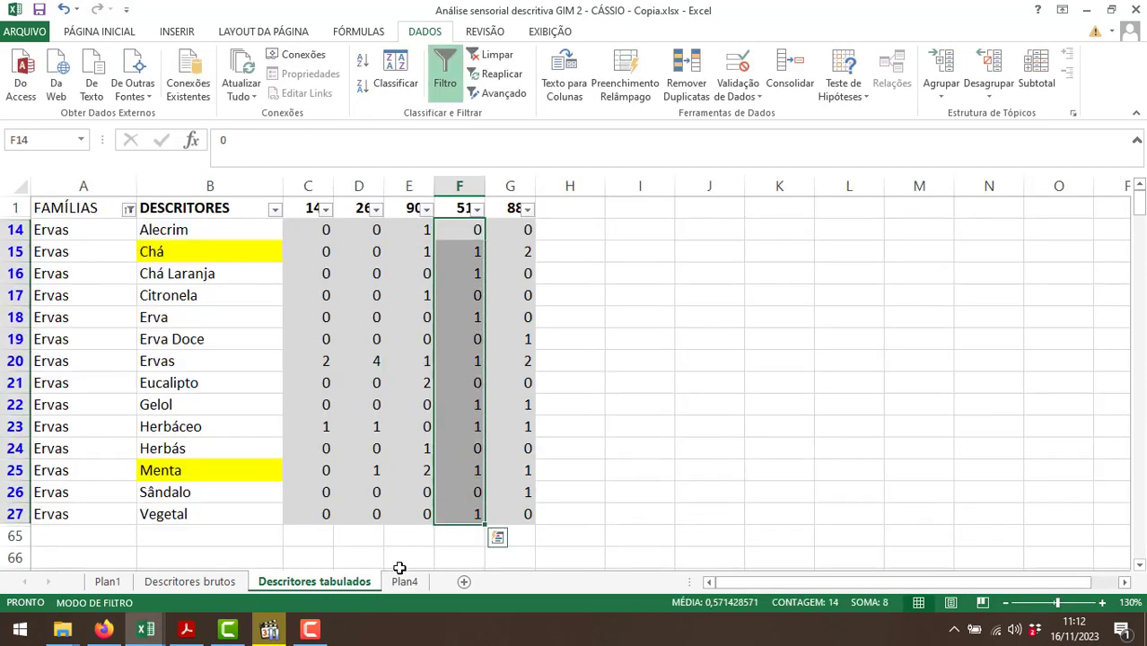
click(403, 582)
text(8)
key(Tab)
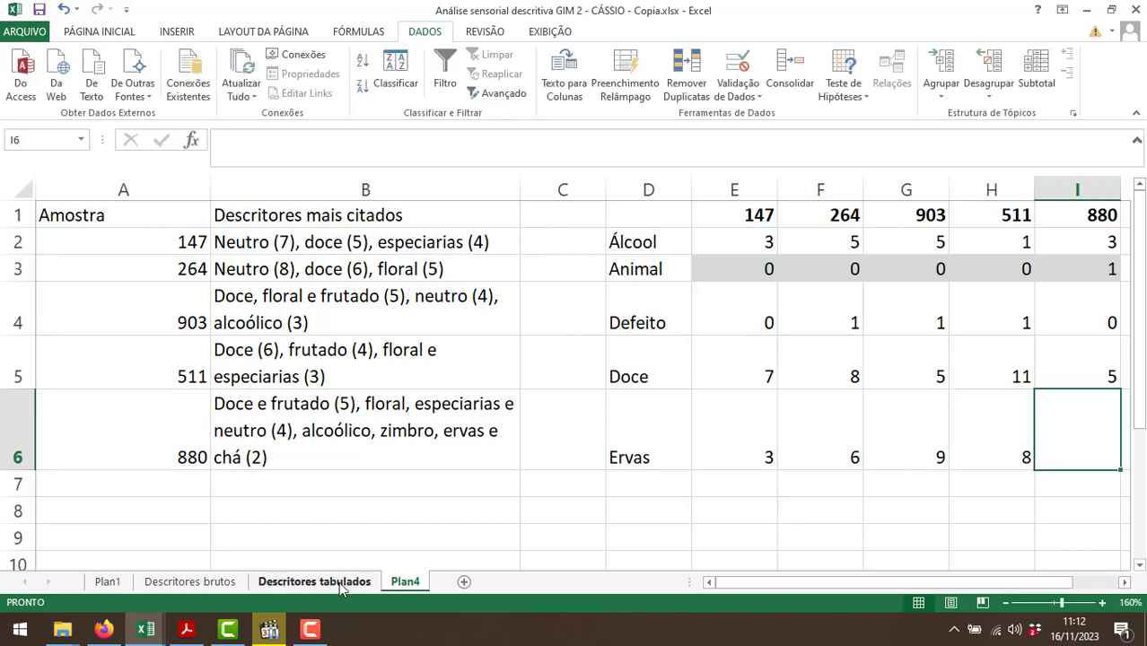
Check the sum of the Ervas family's counts for sample 880 and enter 9 in I6 of Plan4.
click(336, 582)
drag(532, 232, 528, 517)
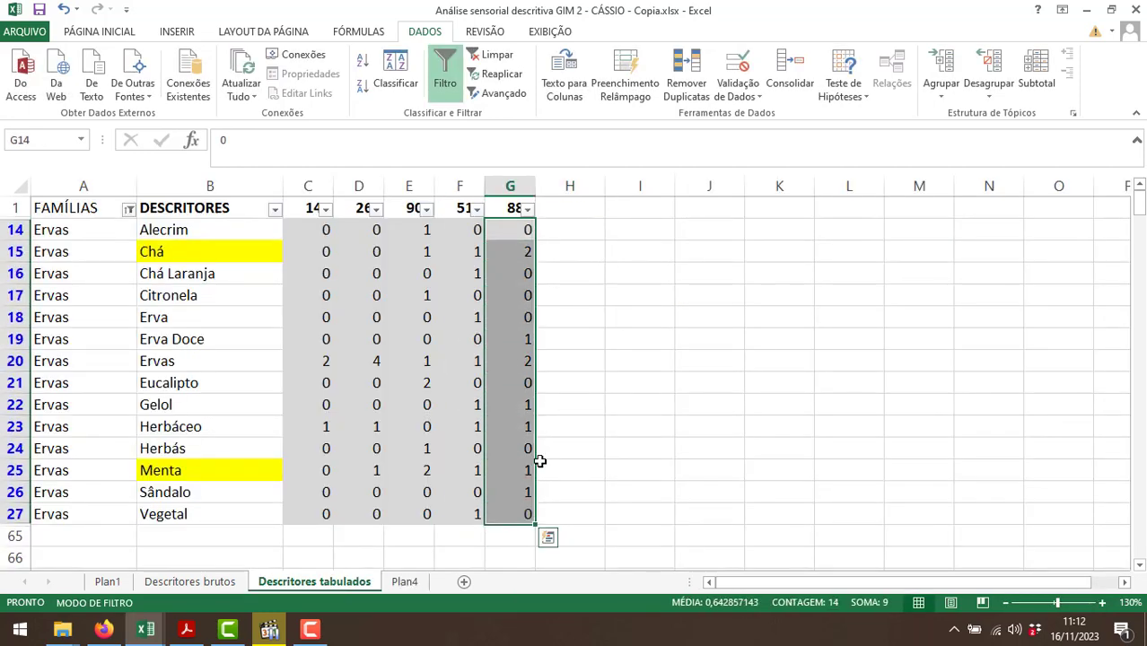
click(395, 586)
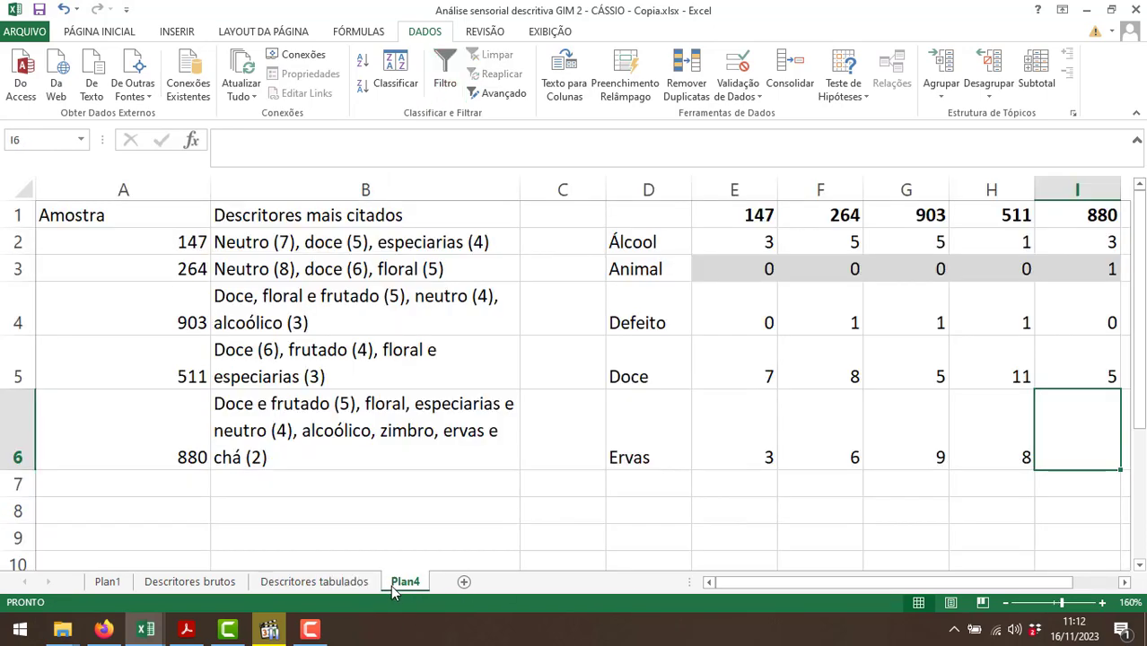
text(9)
key(Return)
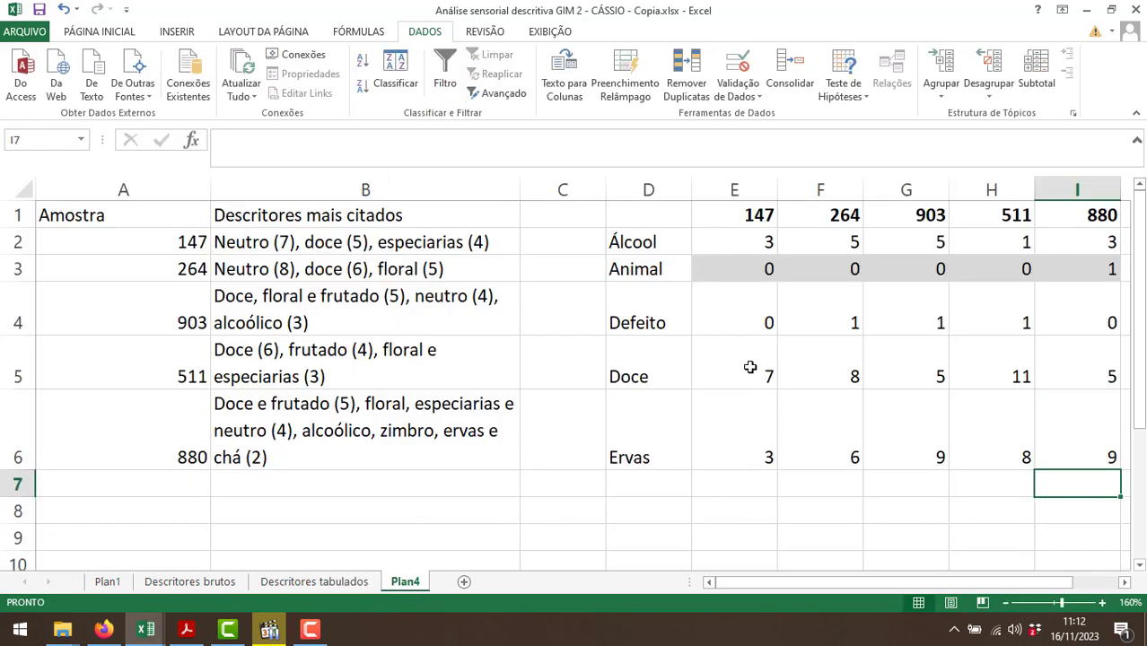
click(746, 433)
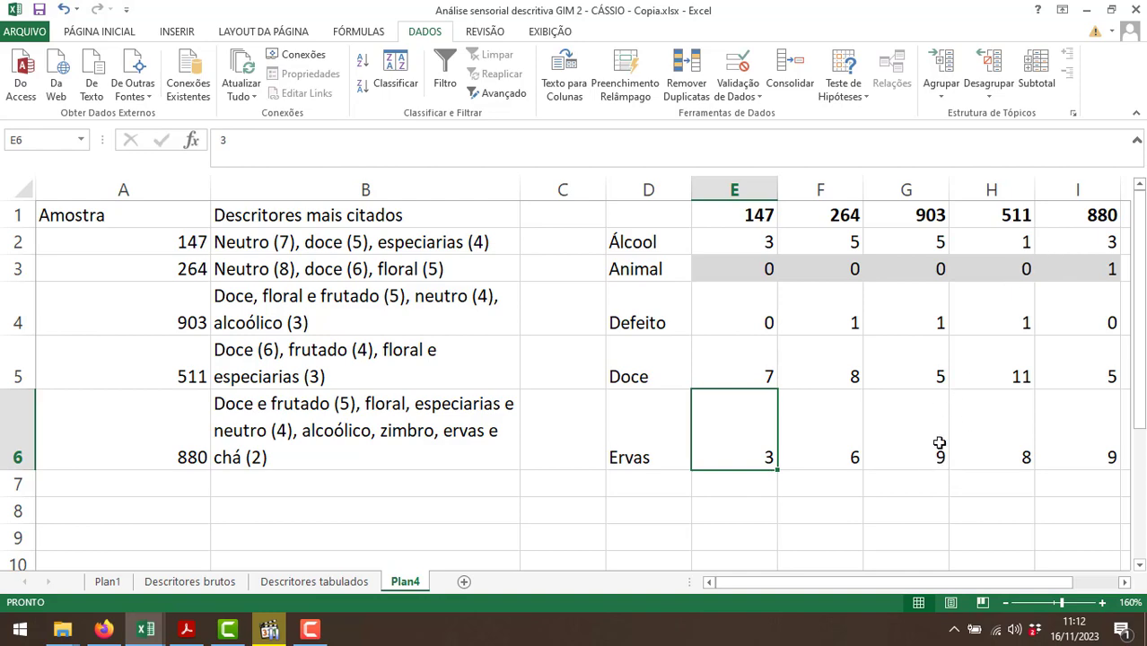
Change the FAMÍLIAS filter on Descritores tabulados to show only the Especiarias family.
click(331, 583)
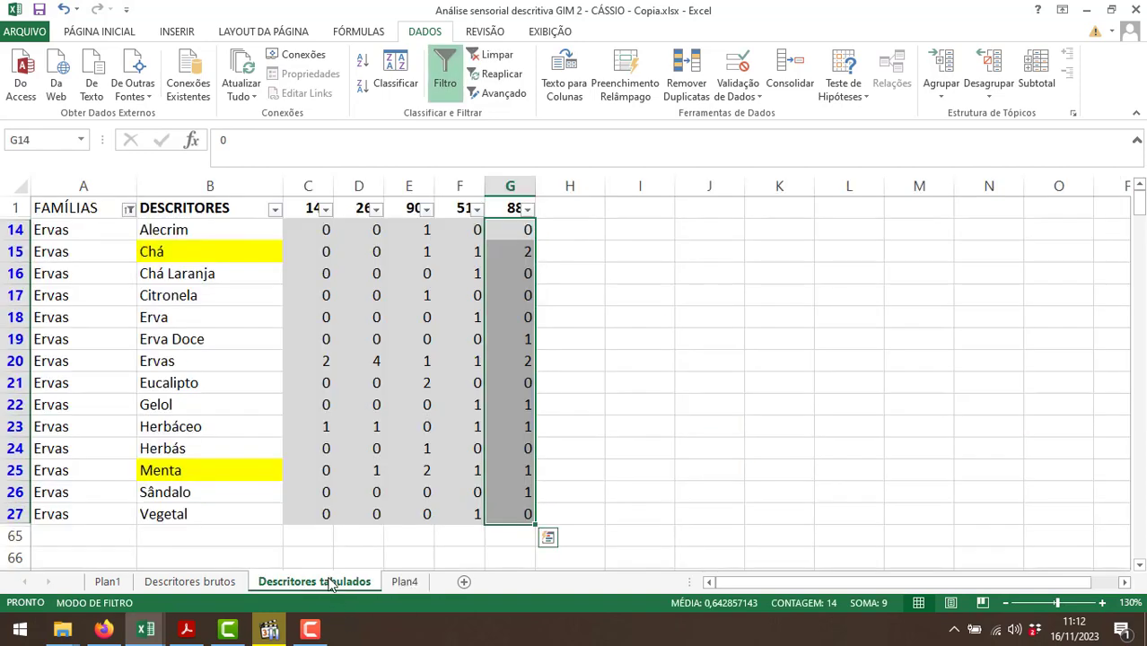
click(130, 210)
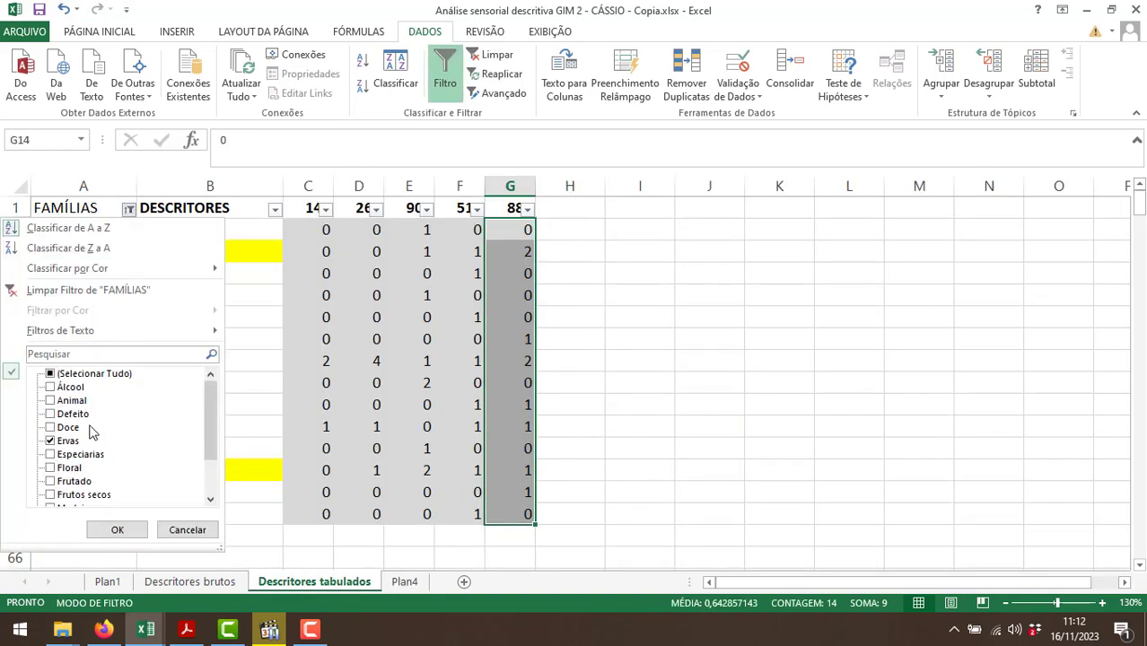
click(67, 442)
click(70, 455)
click(117, 530)
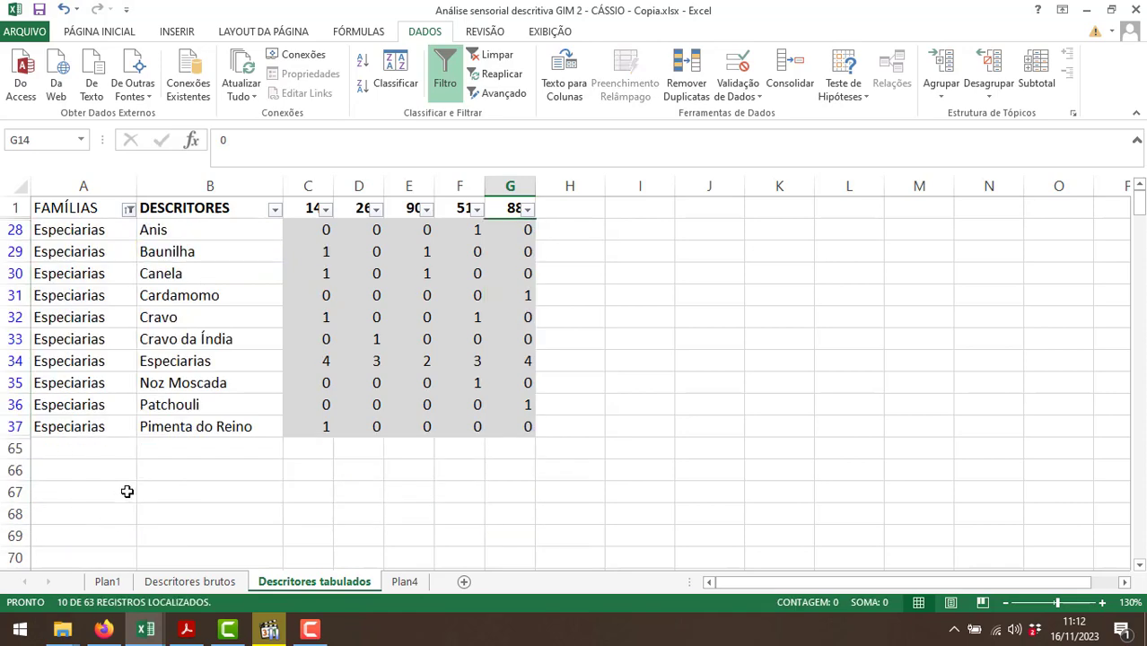
Label the next row of the Plan4 table "Especiarias" in D7 and return to Descritores tabulados.
click(404, 583)
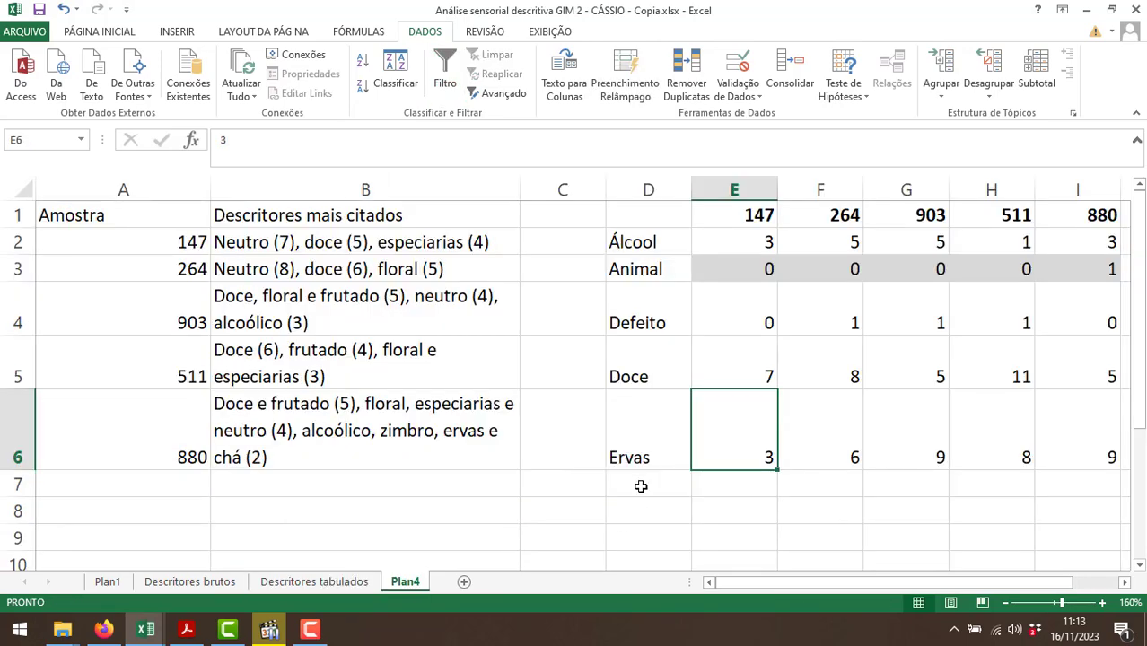
click(641, 486)
text(Especiarias)
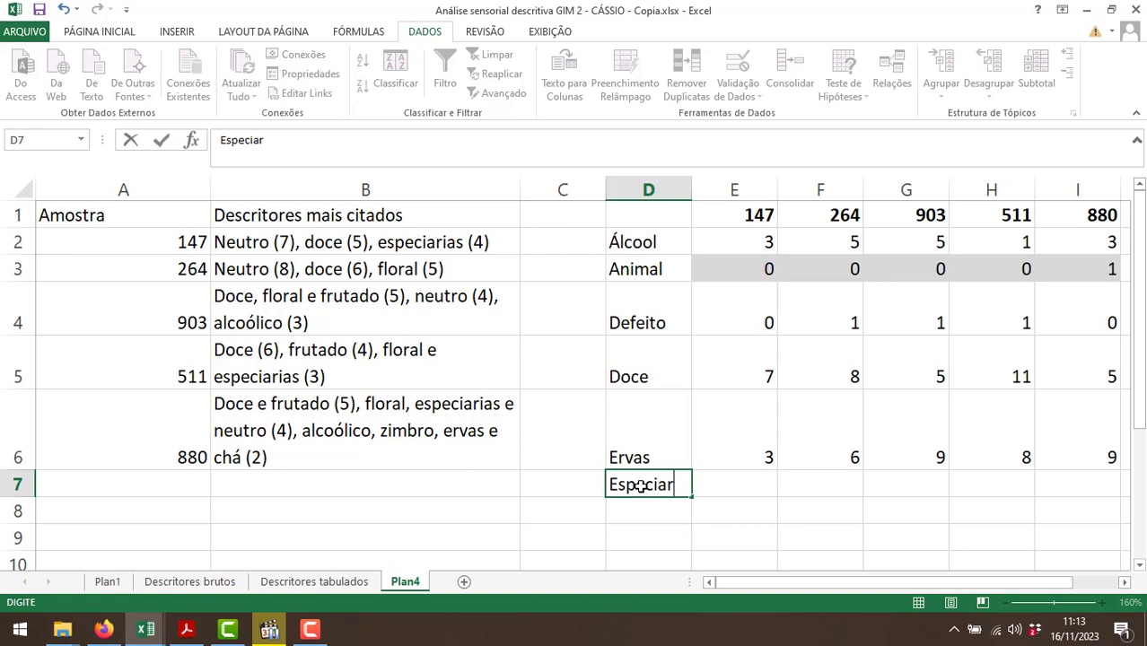
key(Tab)
click(335, 584)
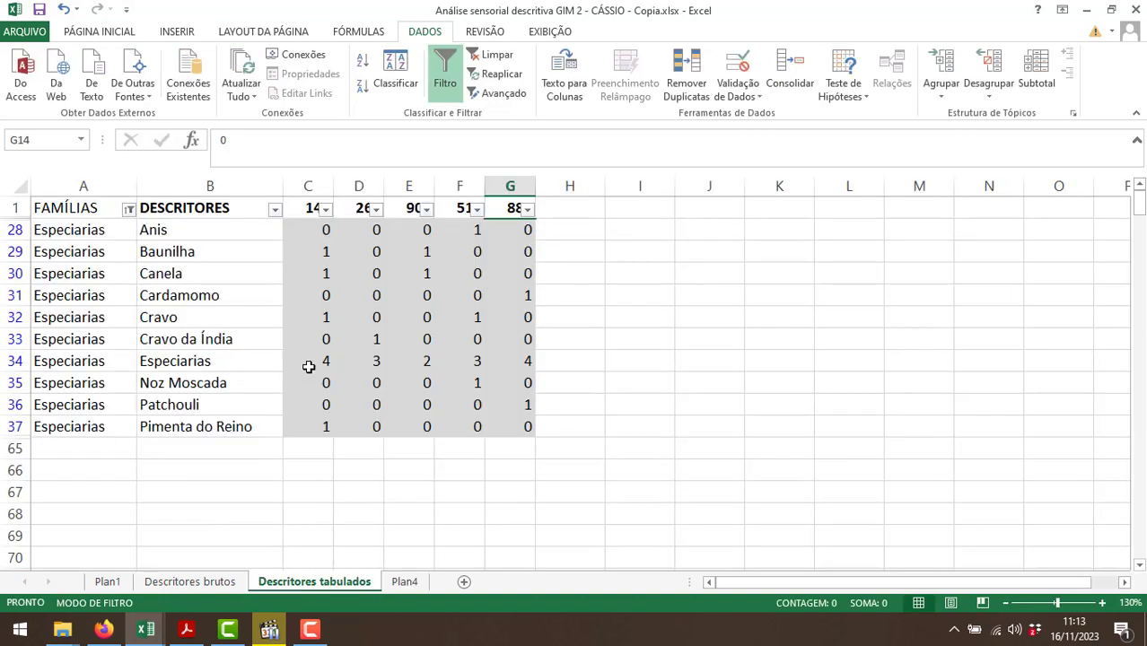
Sum the Especiarias family's counts for samples 147 and 264, and enter 8 in E7 and 4 in F7 of Plan4.
drag(307, 232, 307, 424)
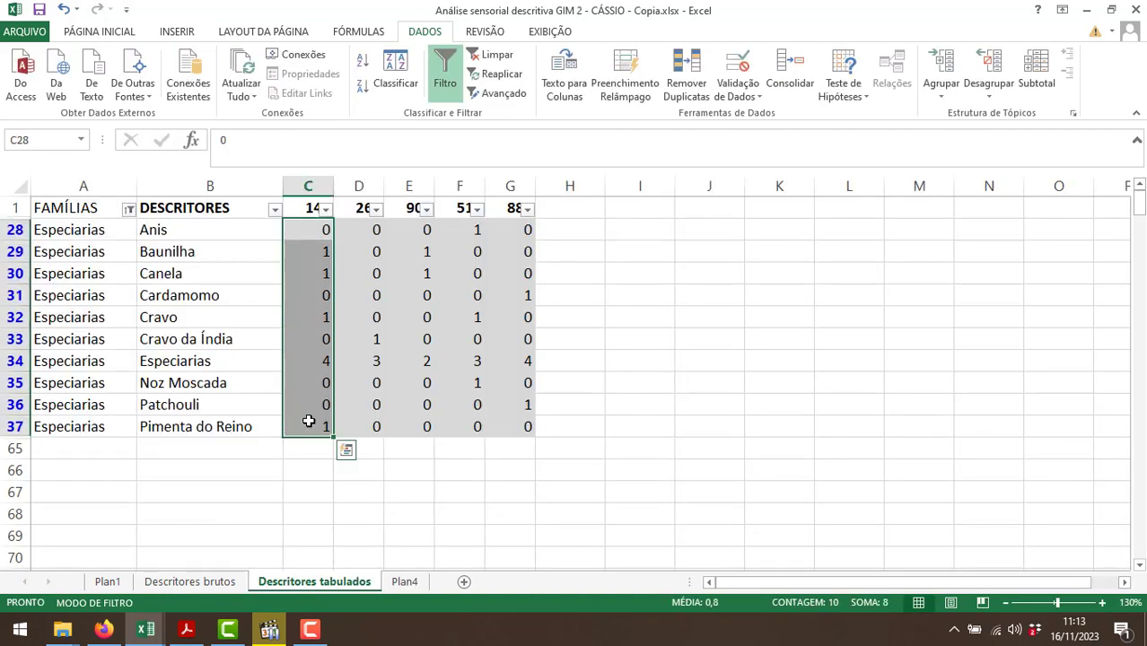
click(404, 581)
text(8)
key(Tab)
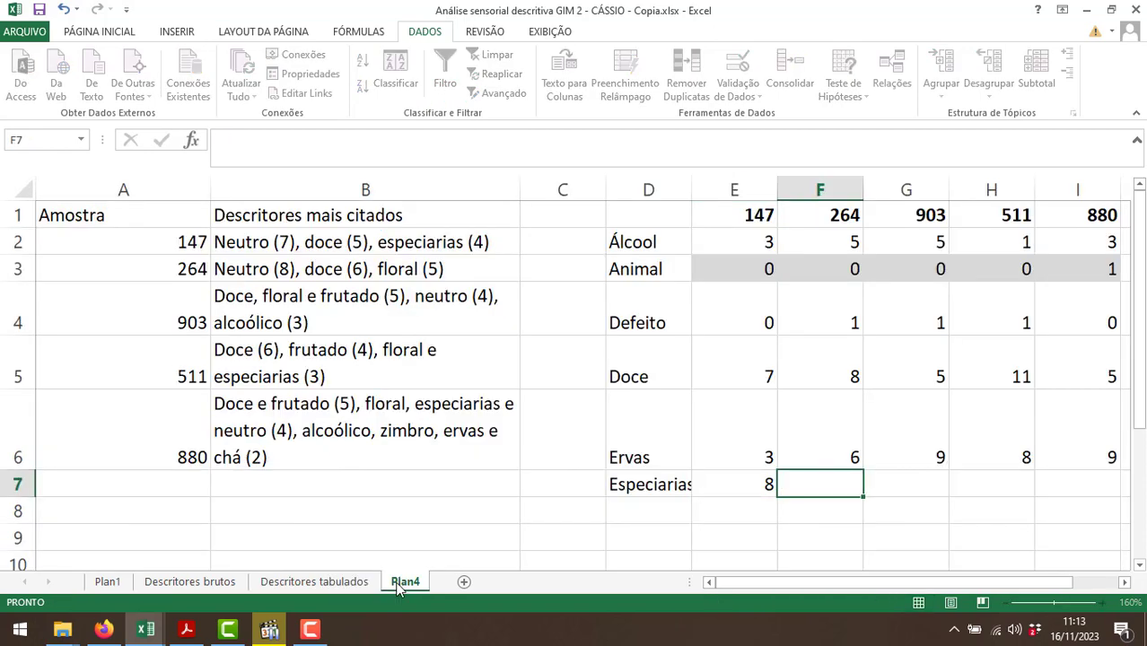
click(309, 581)
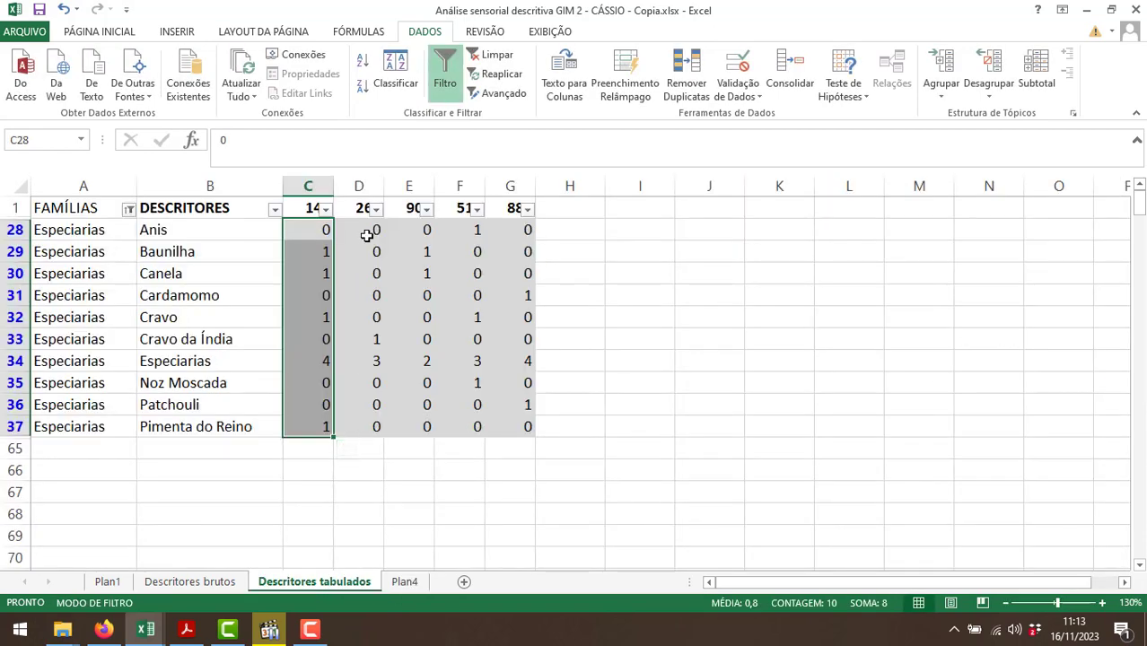
drag(372, 231, 364, 424)
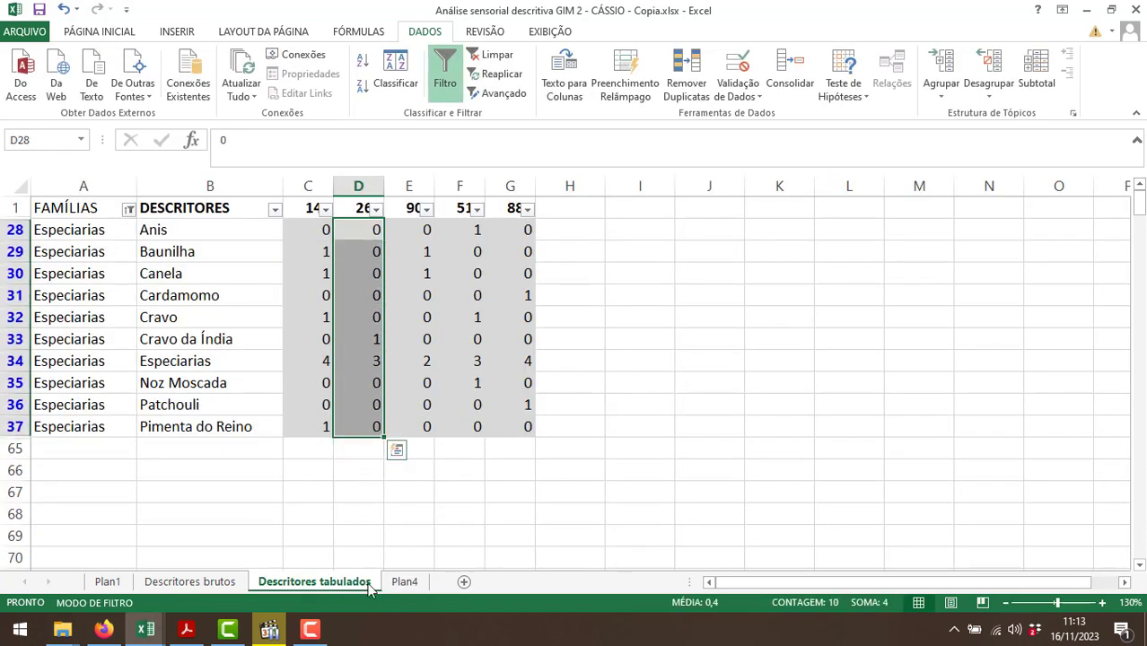
click(398, 583)
text(4)
key(Tab)
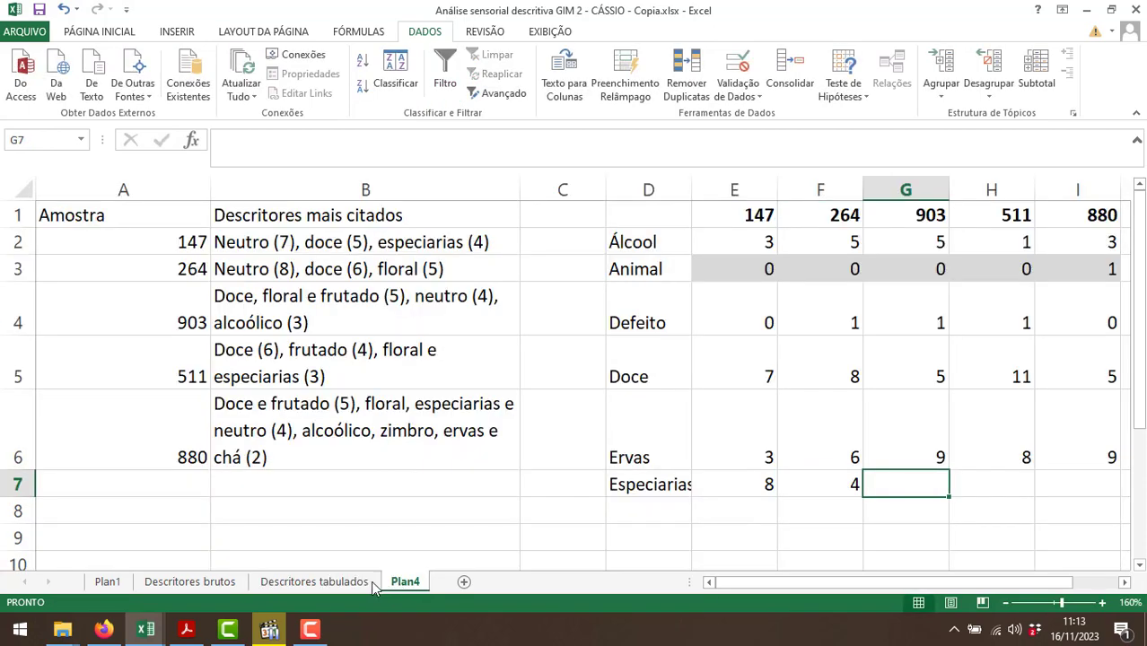
Sum the Especiarias family's counts for samples 903 and 511, and enter 4 in G7 and 6 in H7 of Plan4.
click(359, 581)
drag(409, 232, 417, 428)
click(404, 582)
text(4)
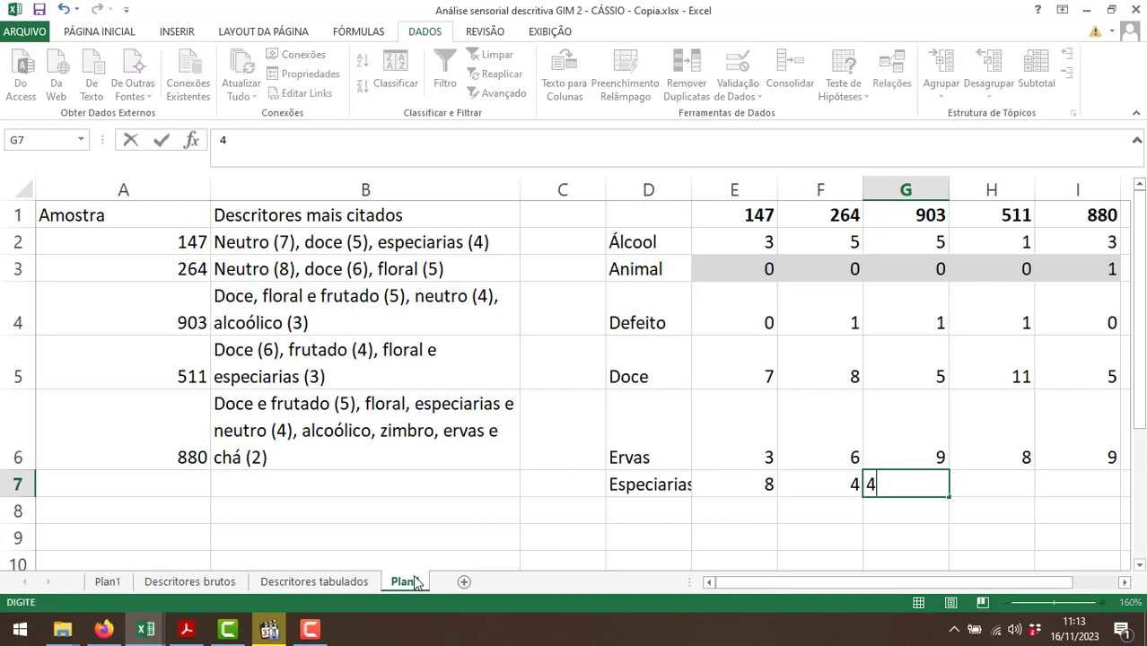
key(Tab)
click(355, 582)
drag(473, 231, 466, 422)
click(406, 581)
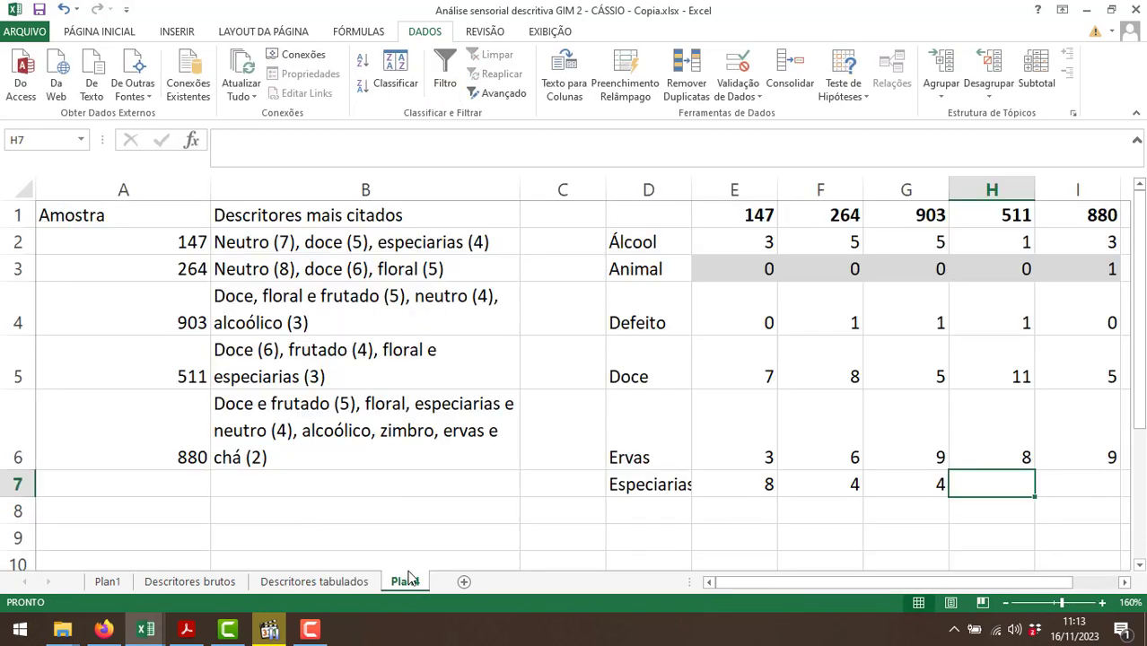
Sum the Especiarias family's counts for sample 880 and enter 6 in I7 of Plan4.
click(315, 581)
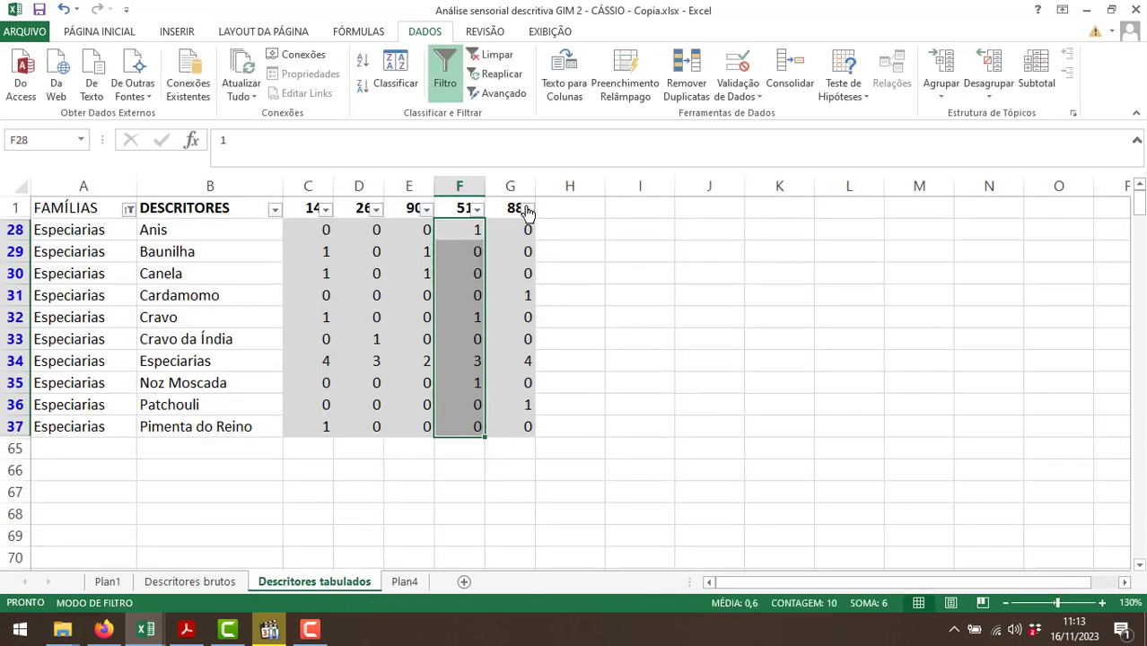
drag(525, 228, 528, 424)
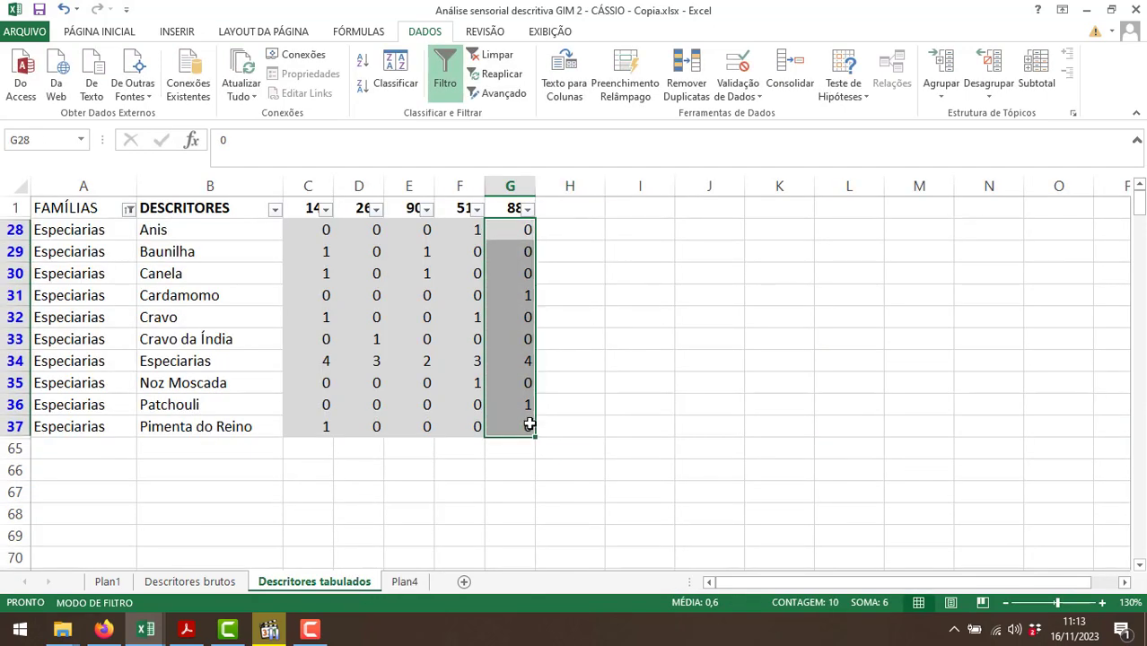
click(406, 581)
text(6)
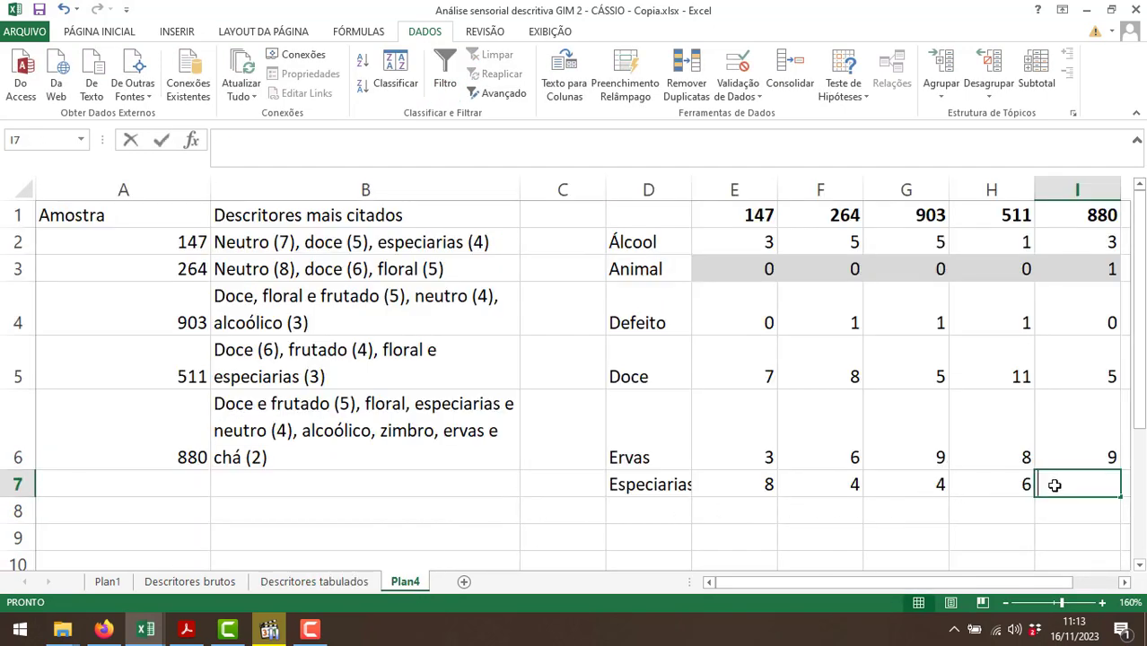
click(741, 483)
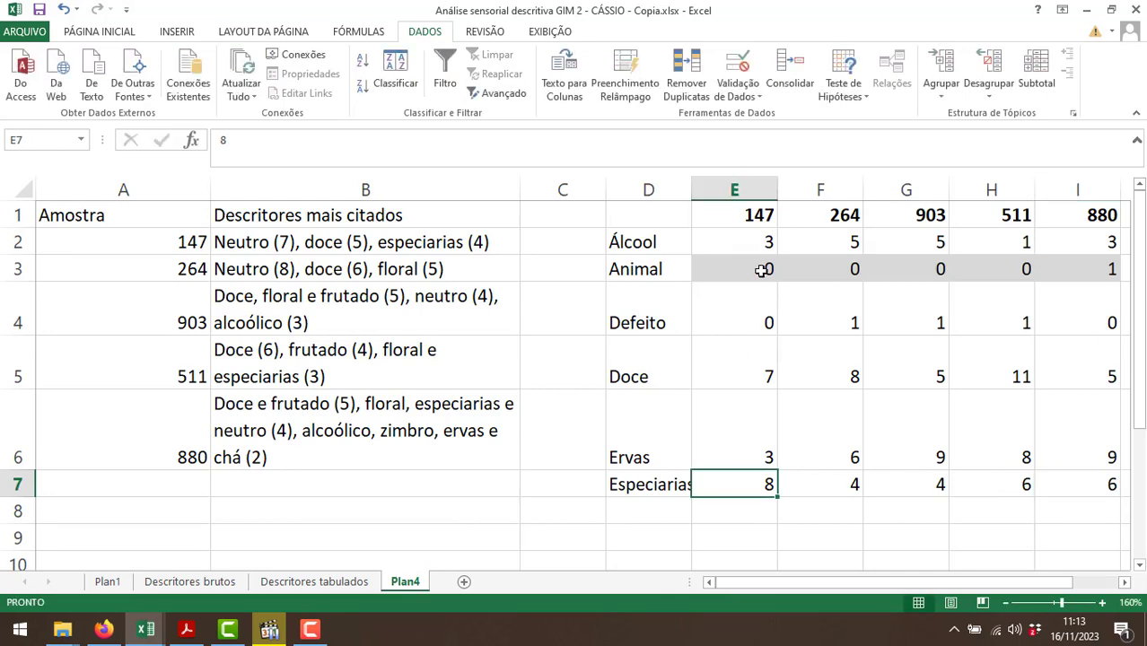
Change the FAMÍLIAS filter on Descritores tabulados to show only the Floral family.
click(357, 582)
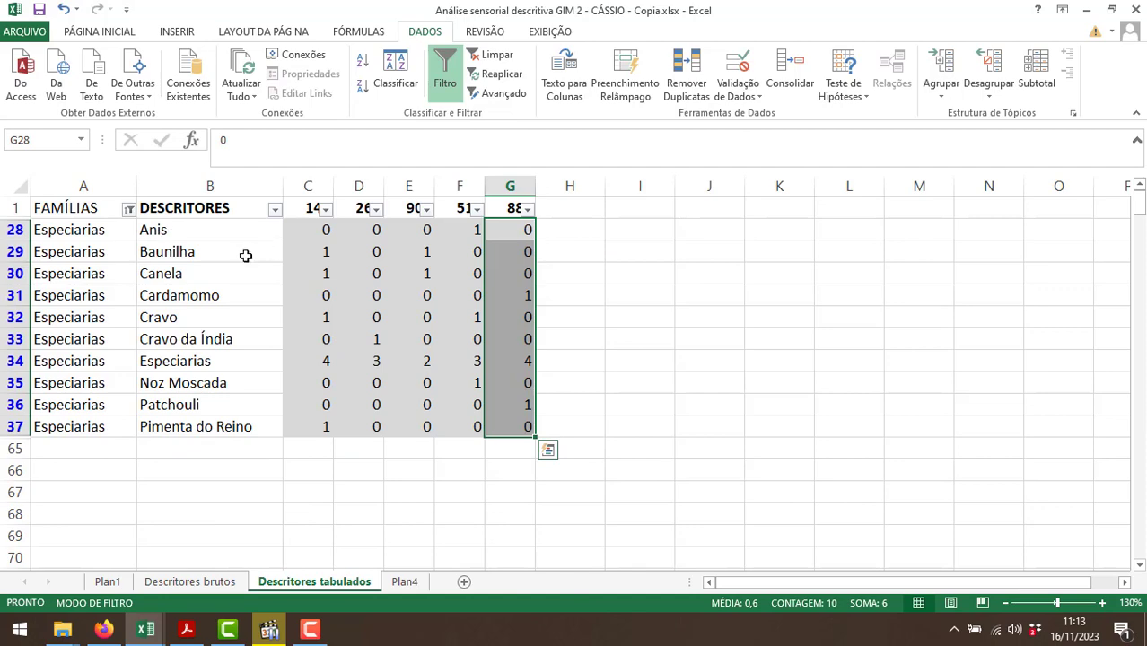
click(129, 209)
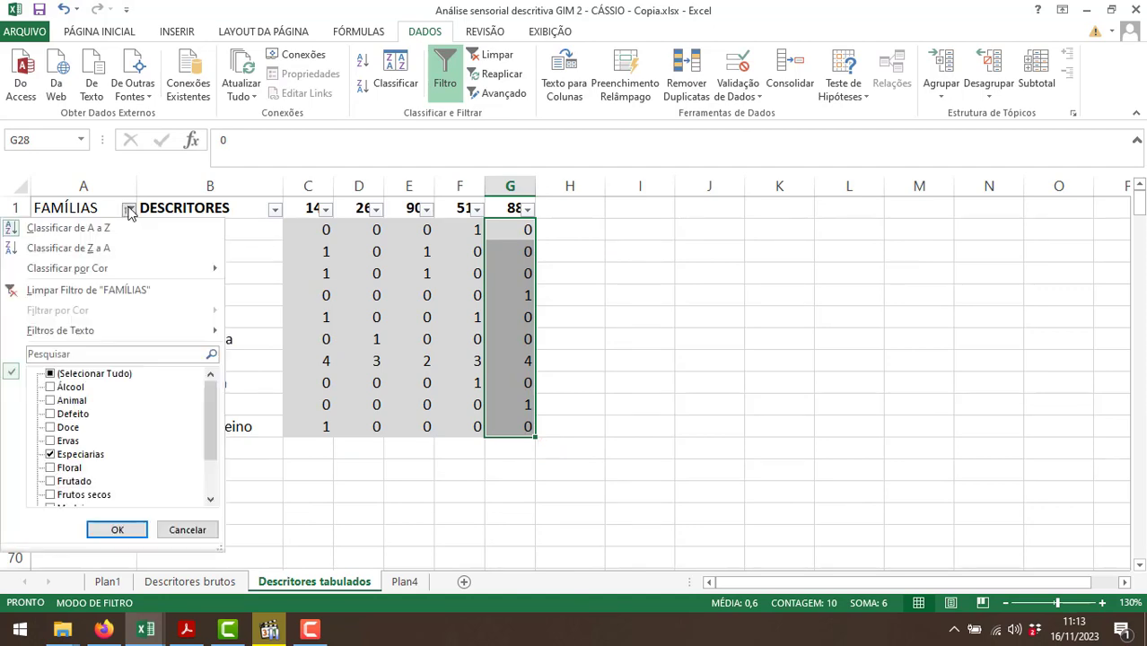
click(81, 454)
click(70, 468)
click(117, 530)
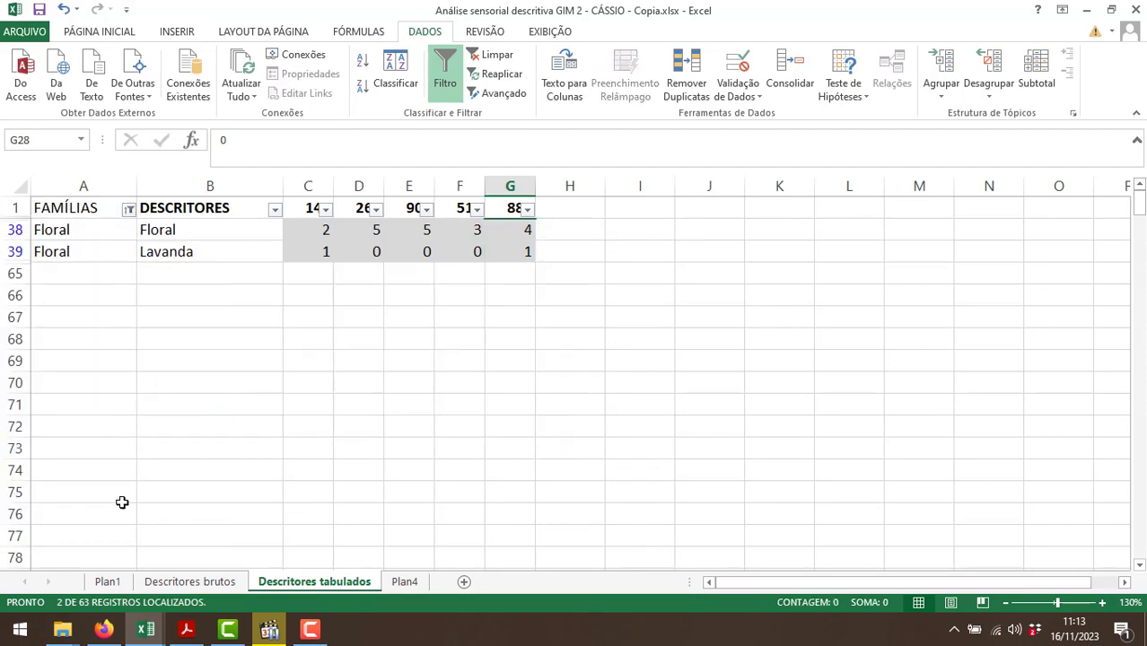
Label the next row of the Plan4 table "Floral" in D8 and enter sample 147's family total, 3, in E8.
click(404, 582)
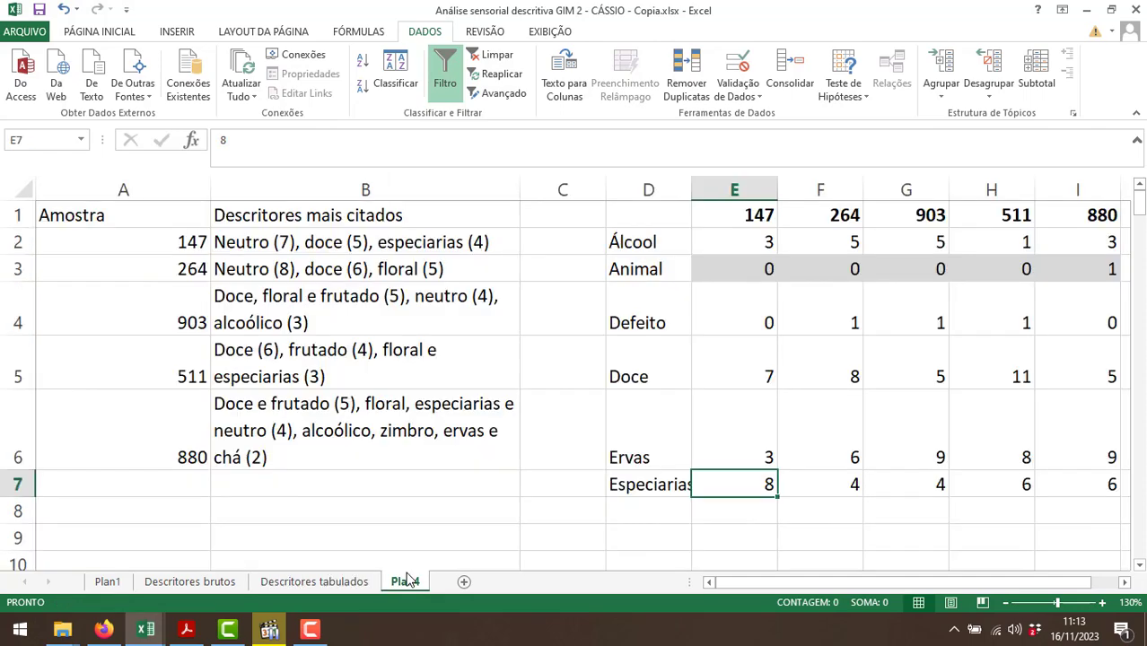
click(630, 514)
text(Floral)
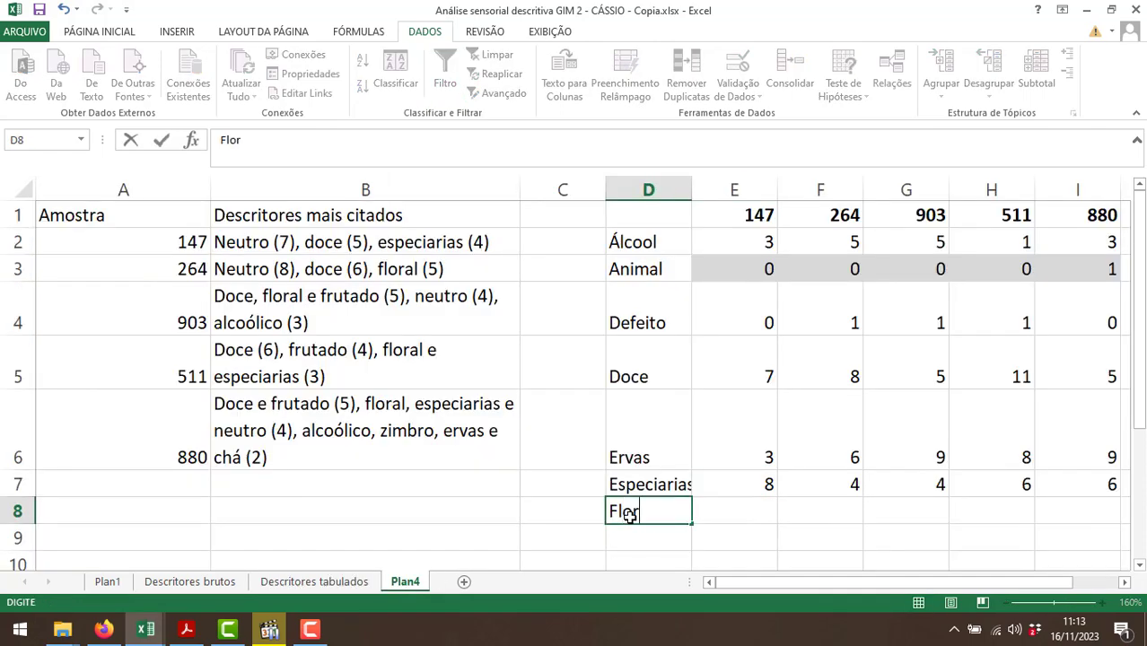
key(Tab)
click(301, 585)
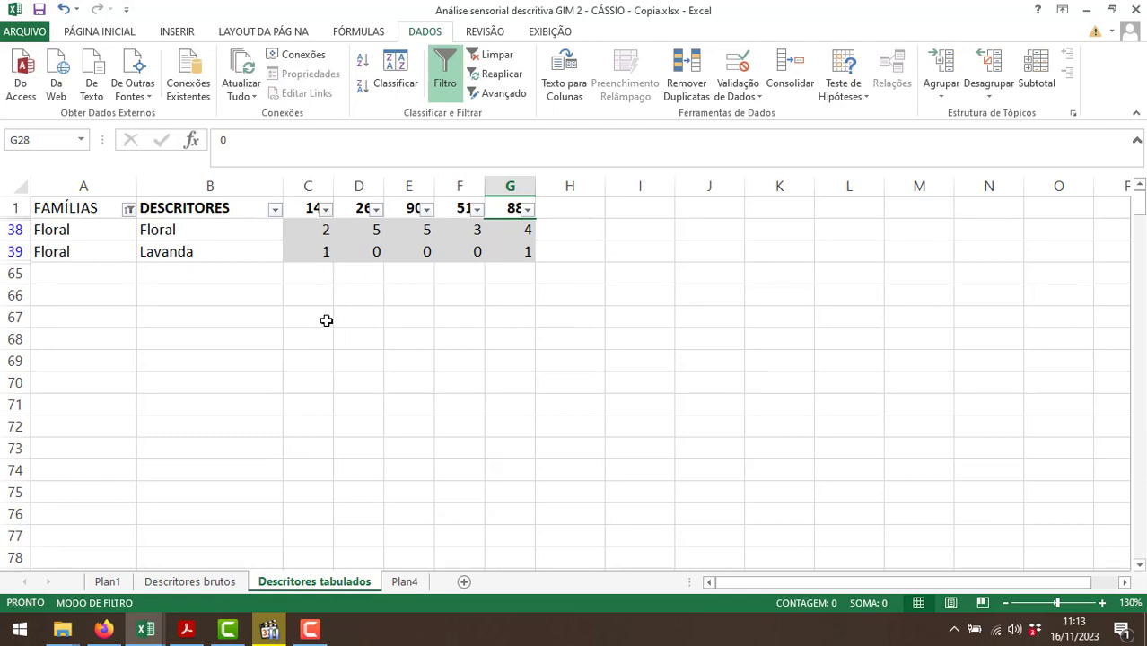
click(404, 582)
text(3)
key(Tab)
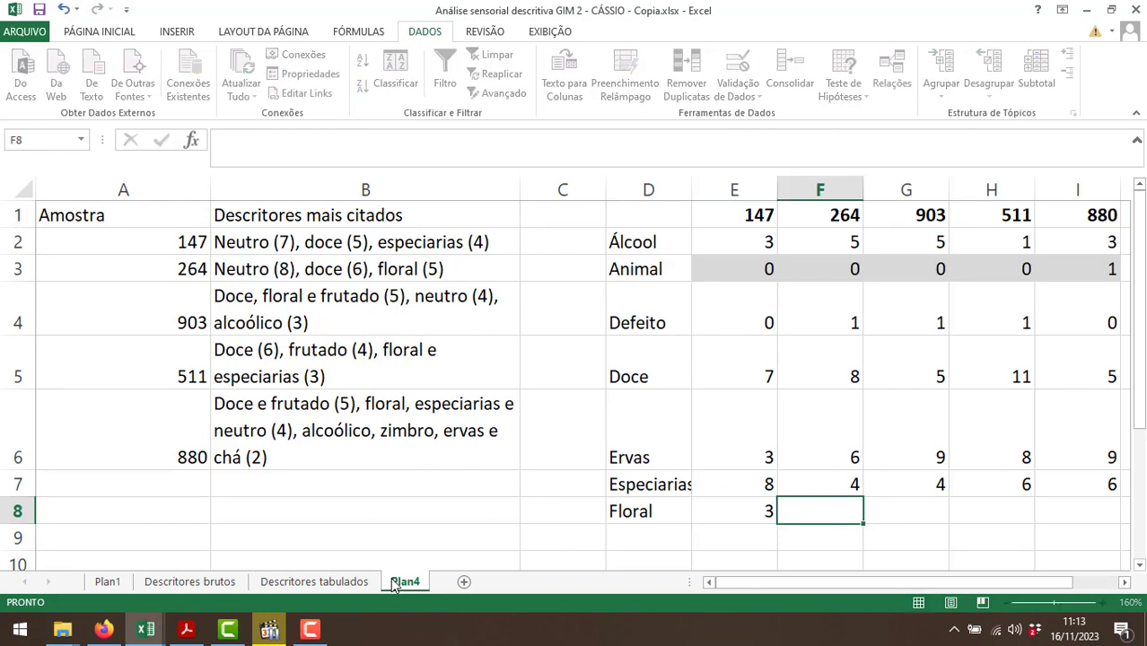
Read the Floral counts for samples 264, 903, 511 and 880, and enter the totals 5, 5, 3 and 5 in F8 to I8 of Plan4.
click(316, 583)
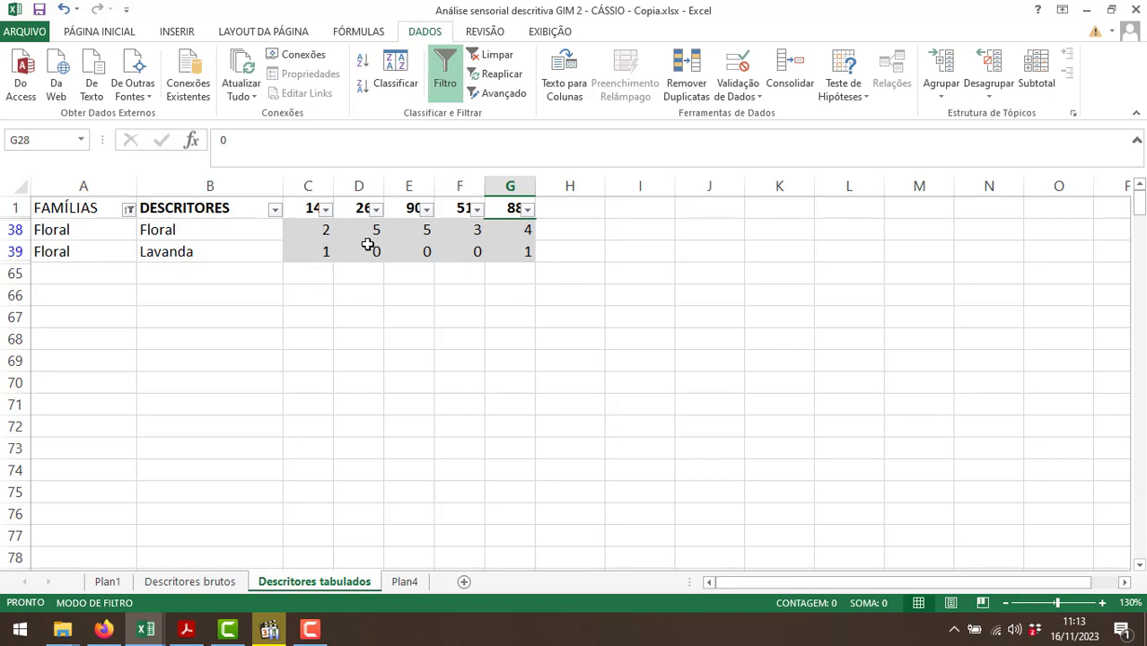
click(405, 583)
text(5)
key(Tab)
text(5)
key(Tab)
text(3)
key(Tab)
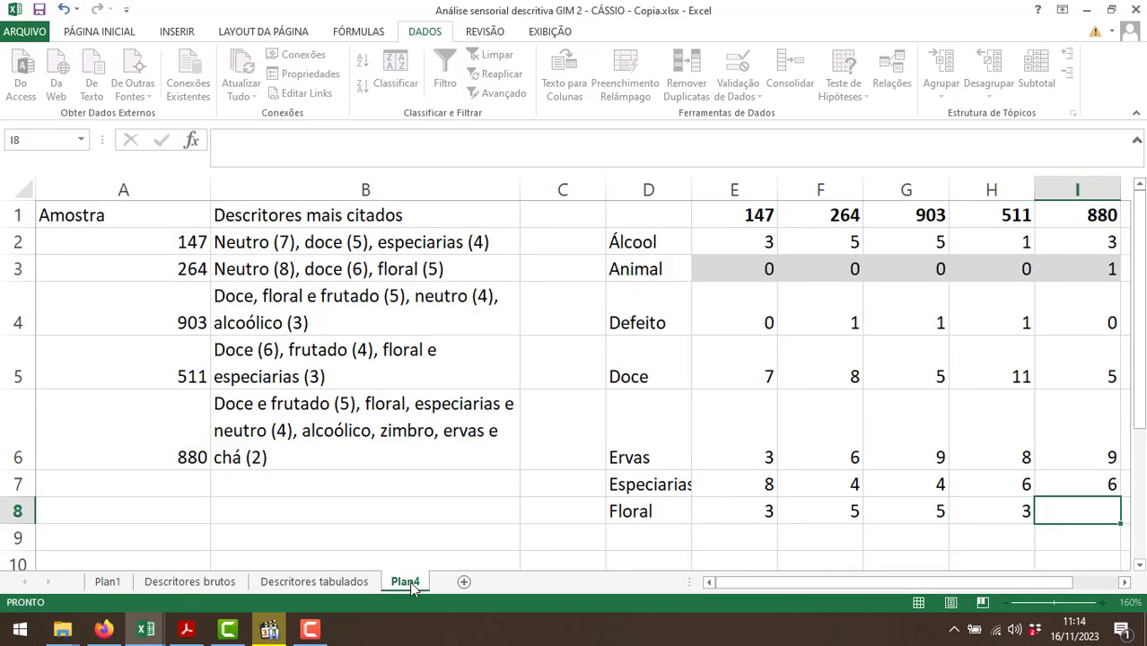
text(5)
key(Return)
click(615, 535)
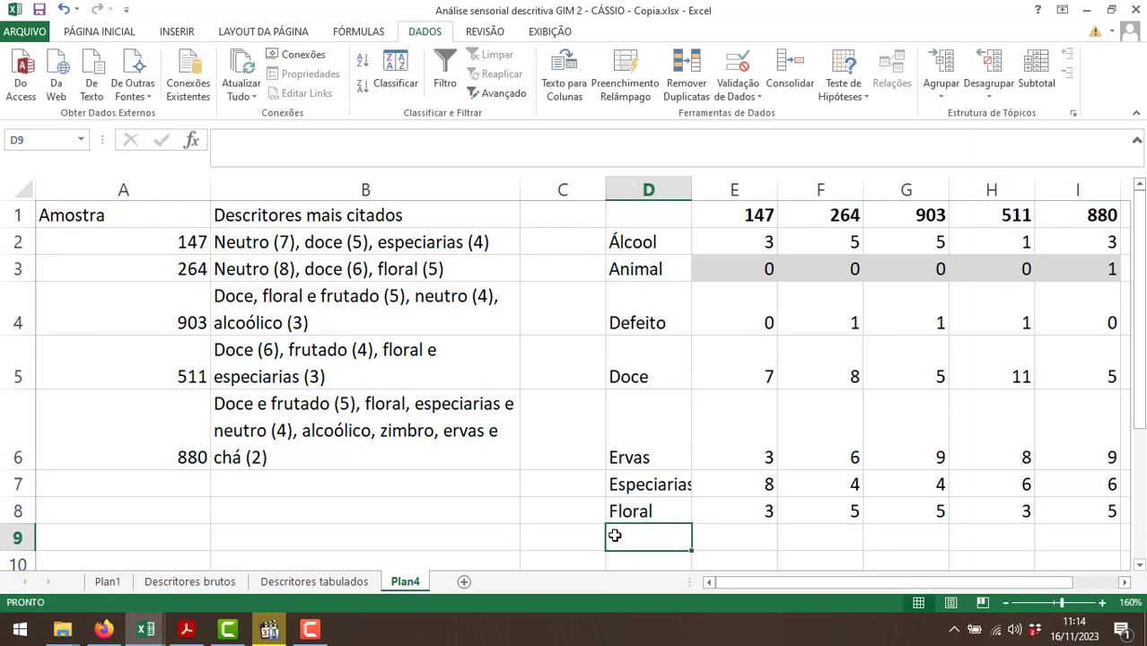
Change the FAMÍLIAS filter on Descritores tabulados to show only the Frutado family.
click(314, 582)
click(127, 210)
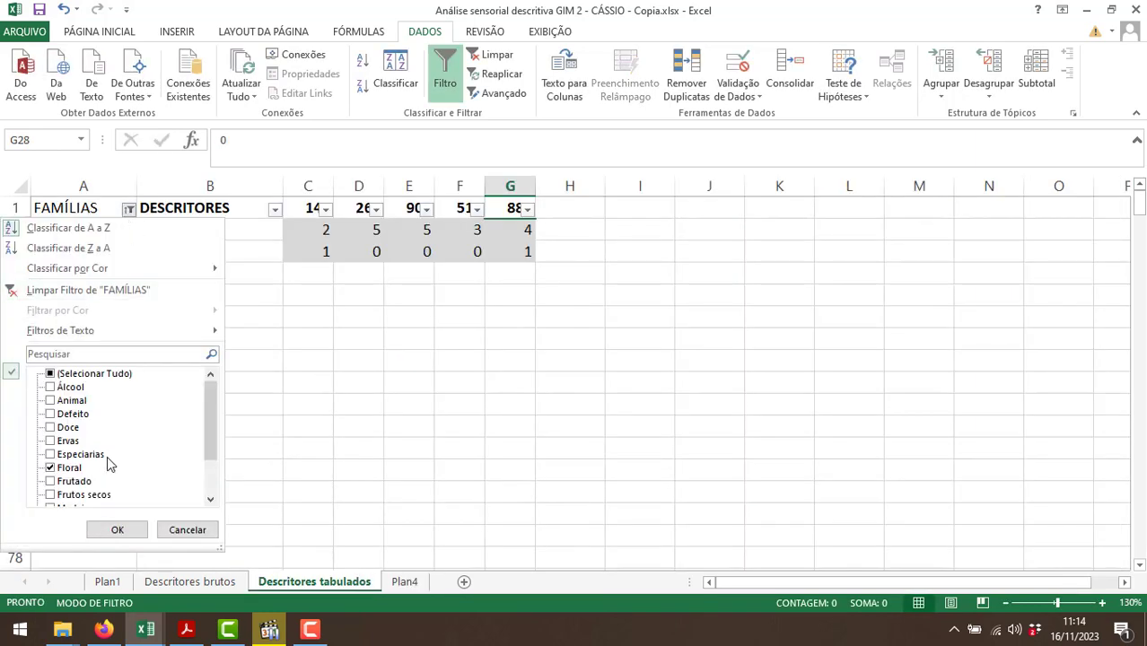
click(51, 468)
click(55, 481)
click(96, 528)
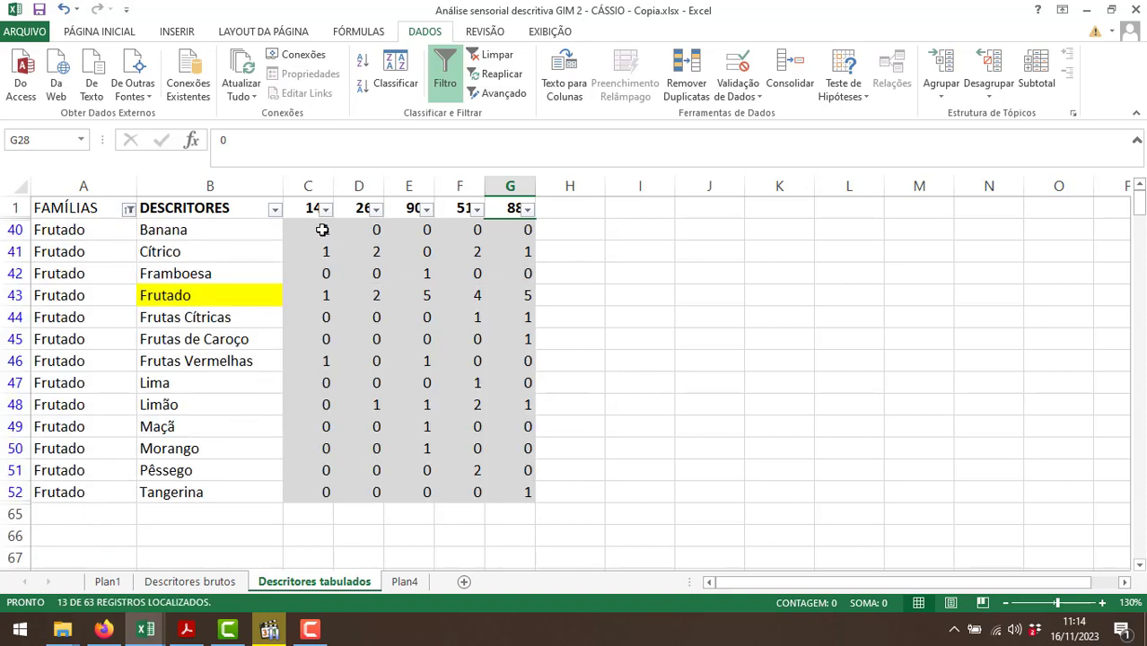
Sum the Frutado family's counts for sample 147, label D9 of Plan4 "Frutado" and enter 4 in E9.
drag(322, 229, 326, 491)
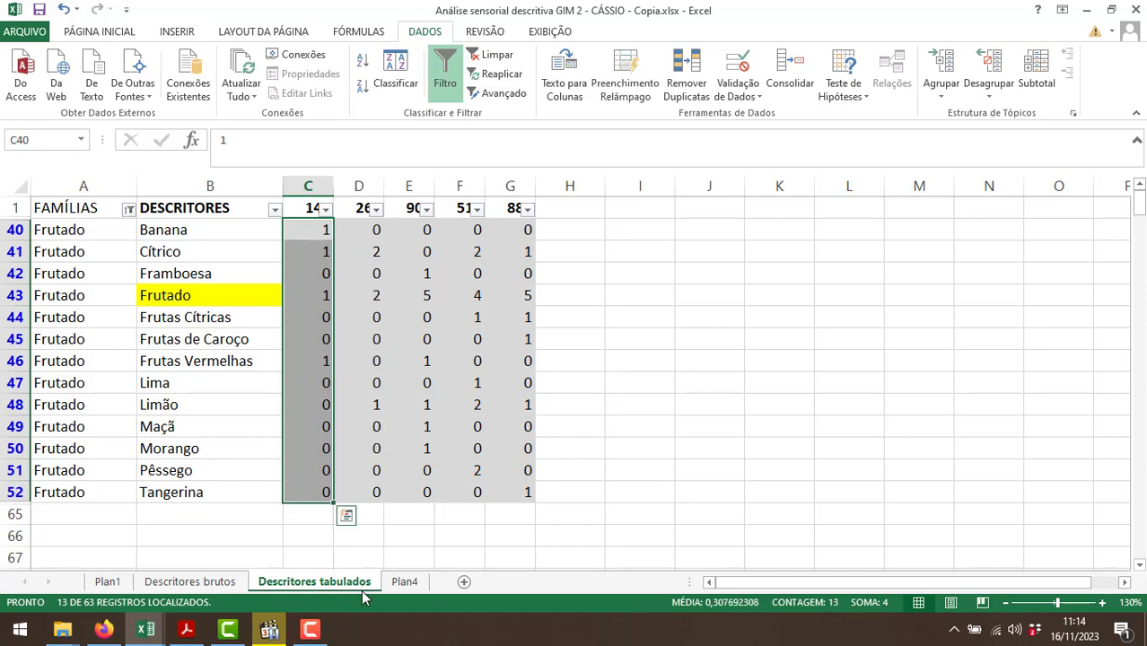
click(404, 581)
text(Frut)
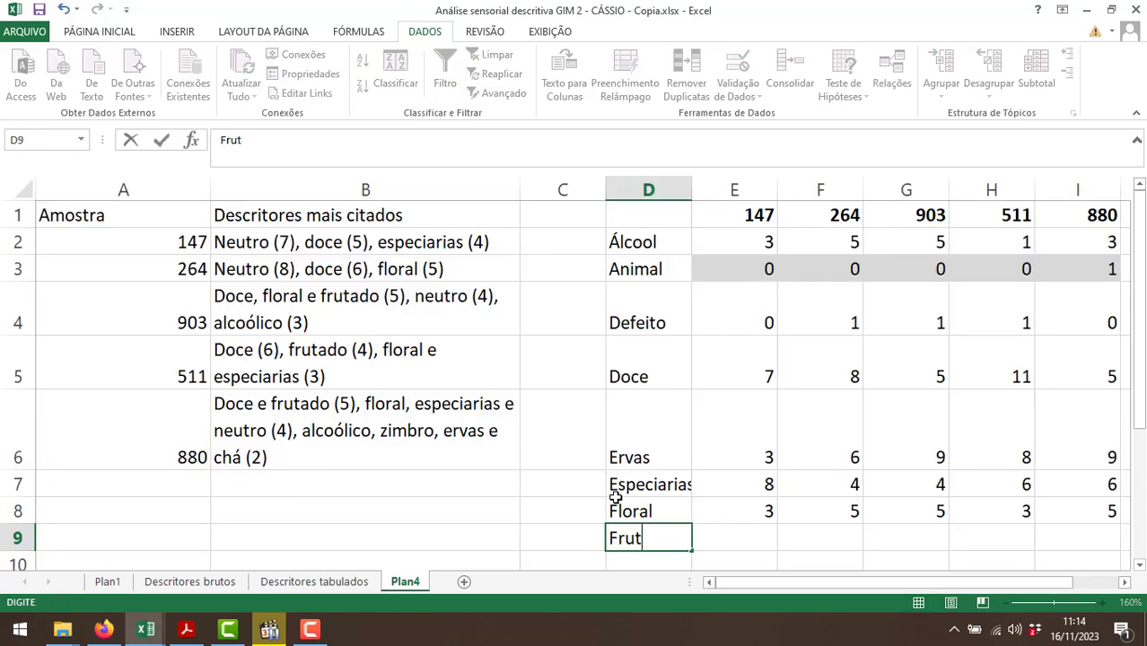
text(ado)
key(Tab)
click(343, 586)
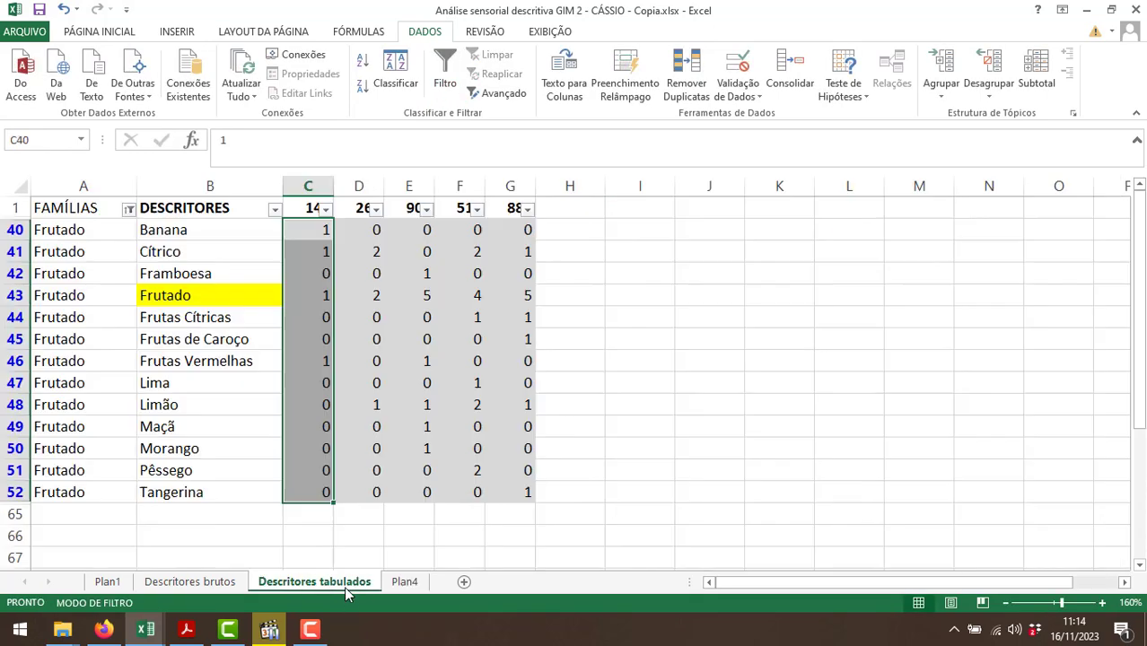
click(404, 582)
text(4)
key(Tab)
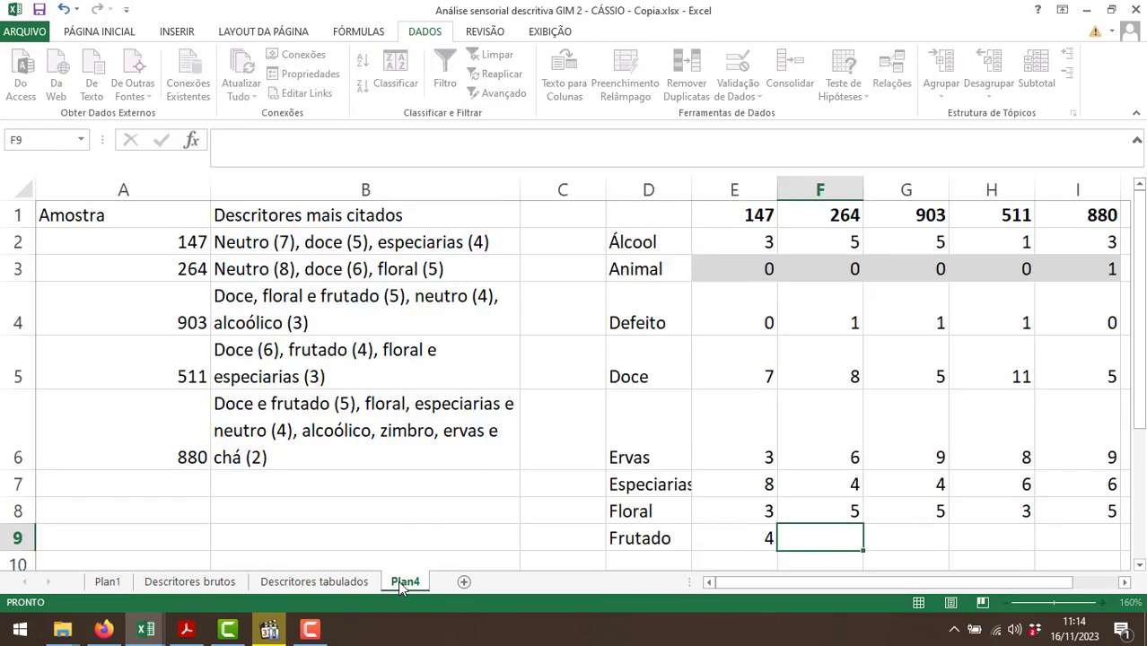
Sum the Frutado family's counts for samples 264 and 903, and enter 5 in F9 and 10 in G9 of Plan4.
click(332, 583)
drag(358, 231, 361, 493)
click(404, 581)
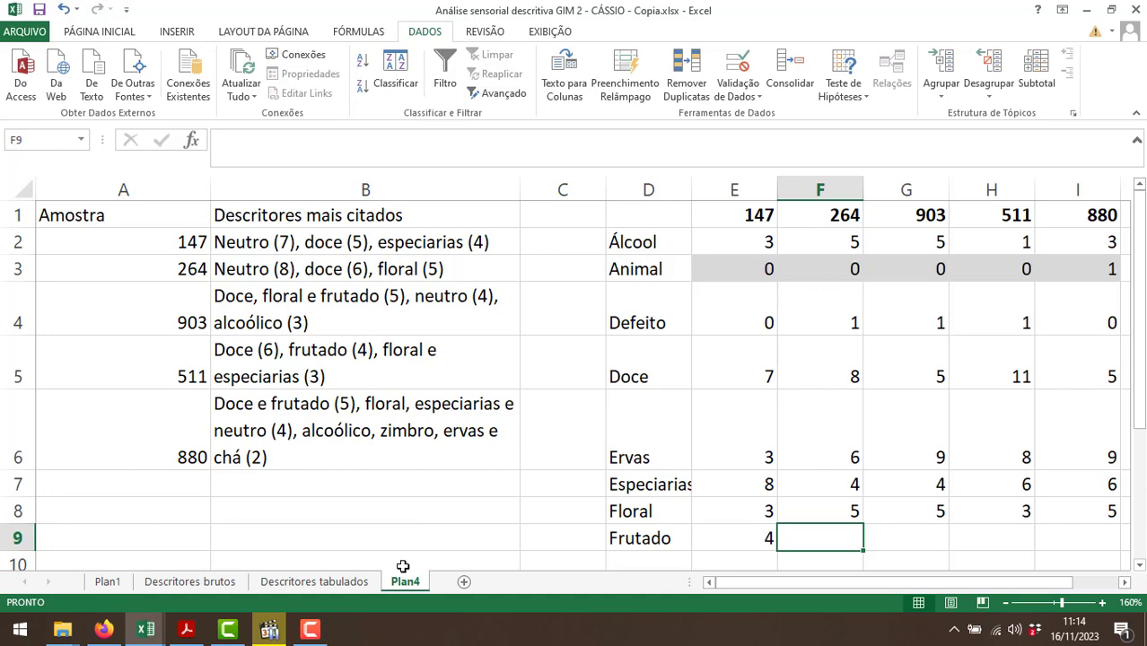
text(5)
key(Tab)
click(314, 582)
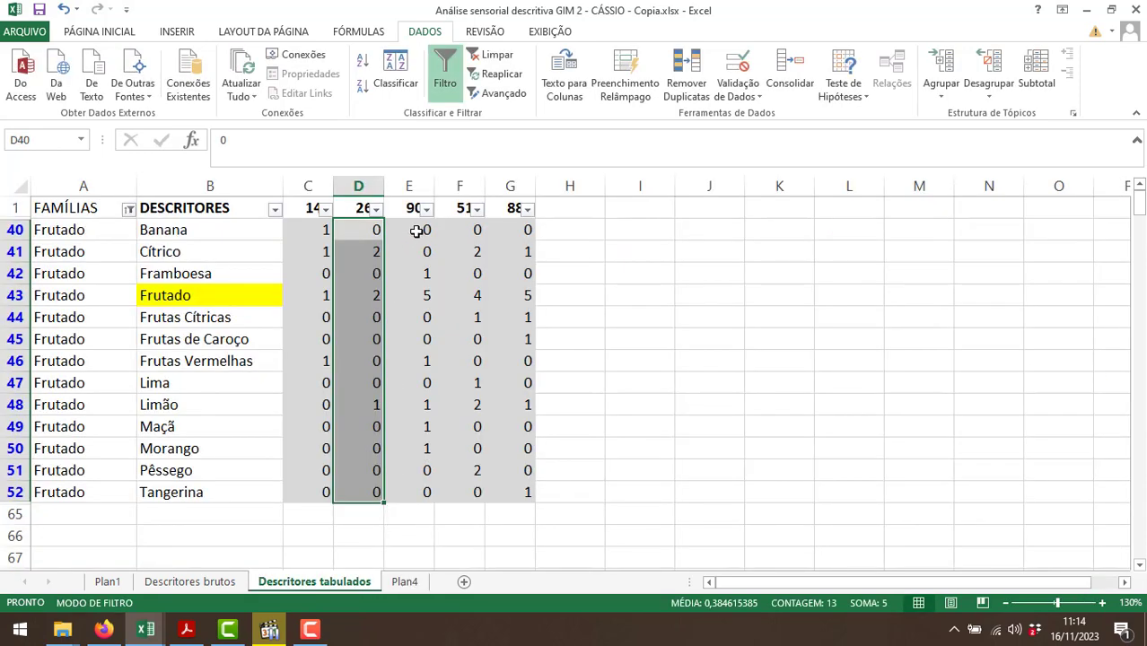
drag(416, 230, 412, 493)
click(404, 581)
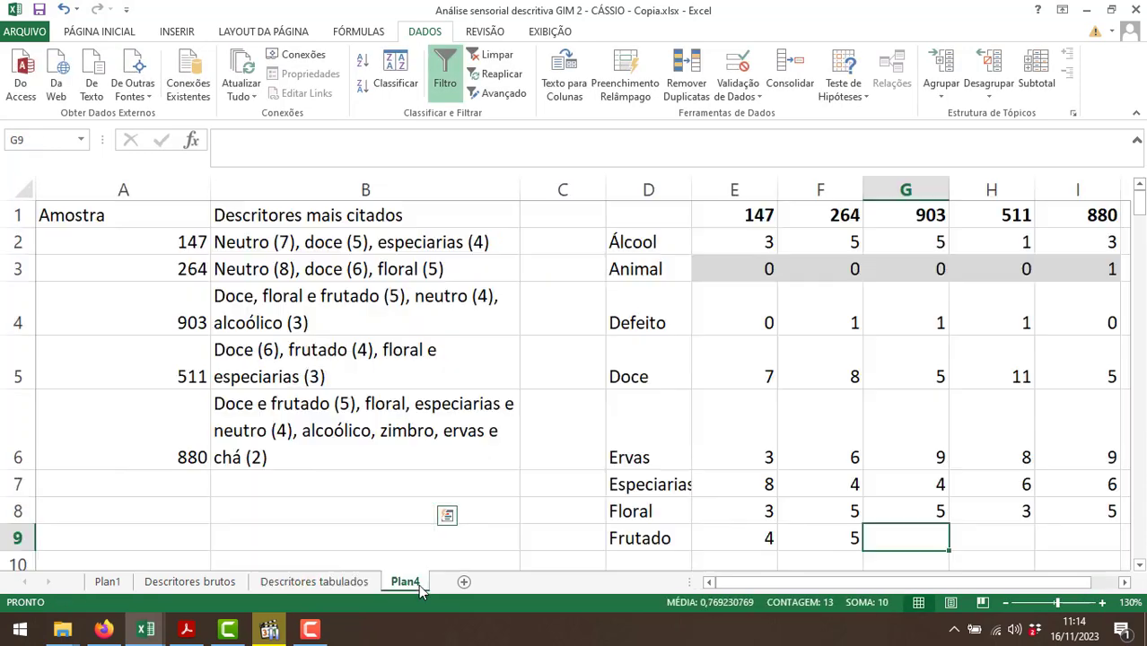
text(10)
key(Tab)
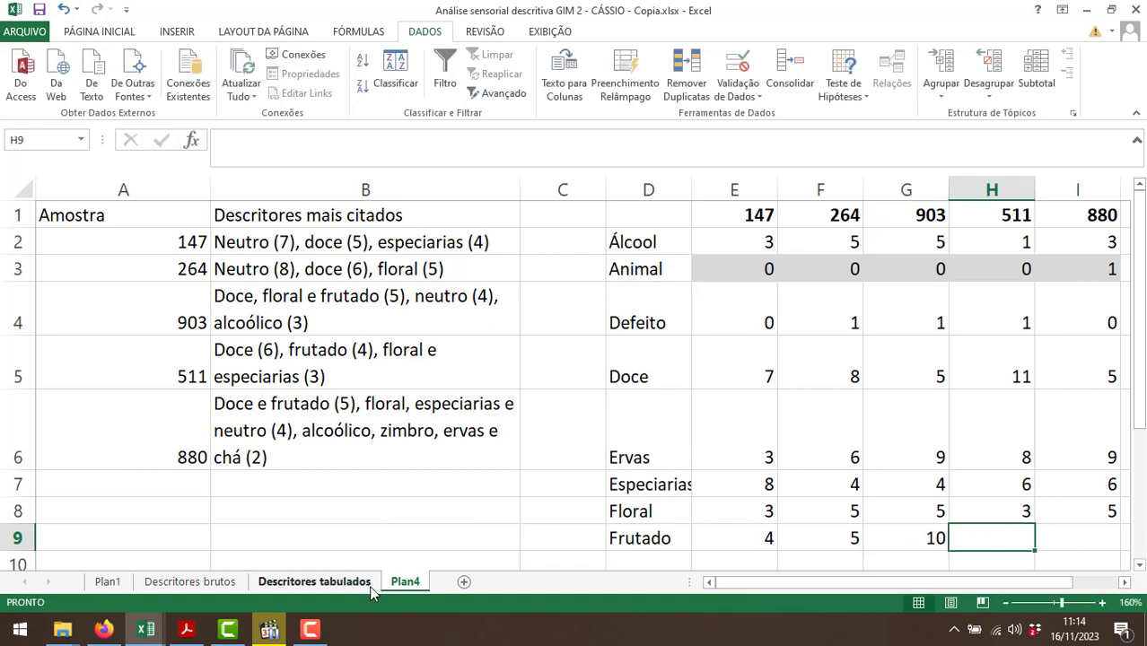
Sum the Frutado family's counts for sample 511 and enter 12 in H9 of Plan4.
click(371, 589)
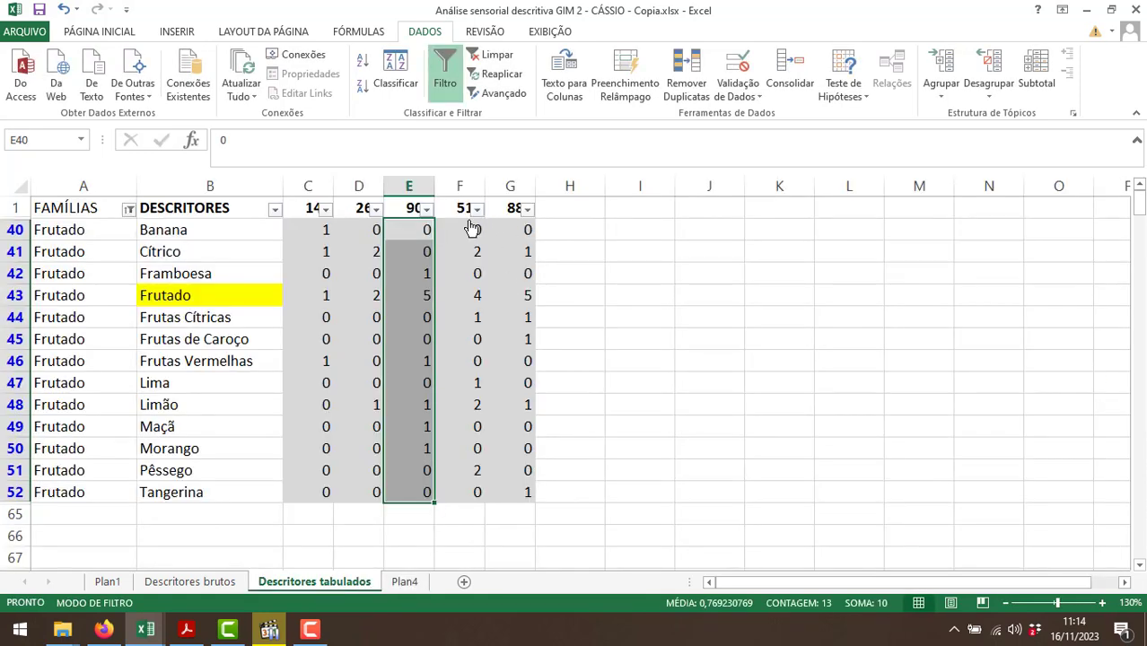
drag(464, 232, 472, 508)
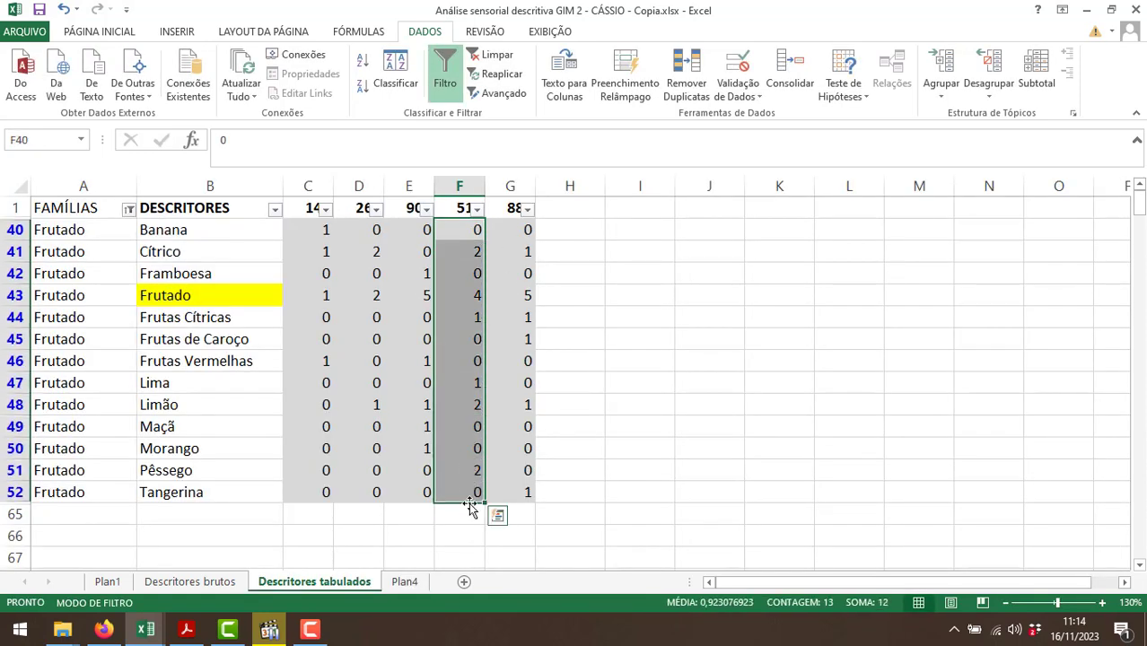
click(418, 585)
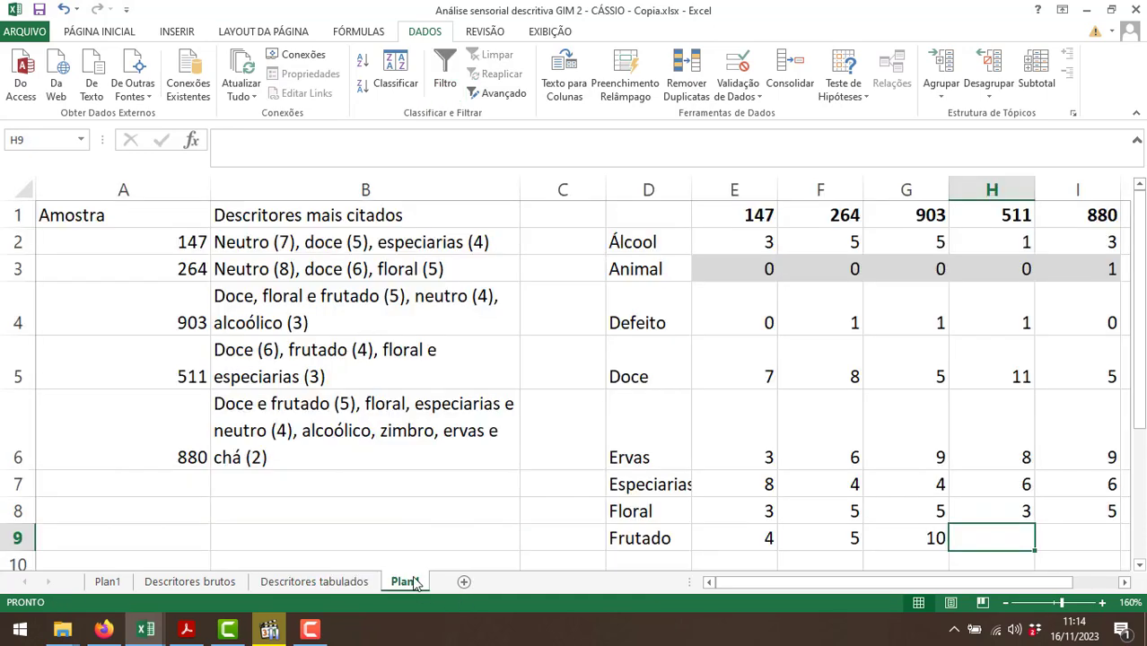
text(12)
key(Tab)
Sum the Frutado family's counts for sample 880 on Descritores tabulados and enter 10 in I9 of Plan4.
click(356, 584)
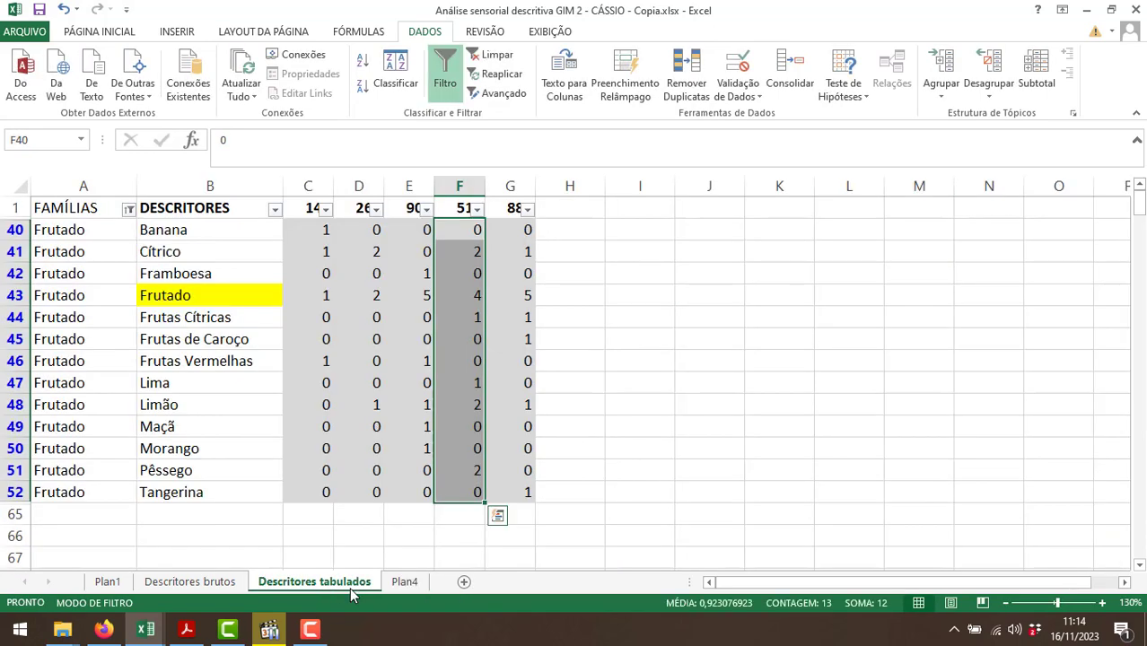
drag(515, 231, 515, 488)
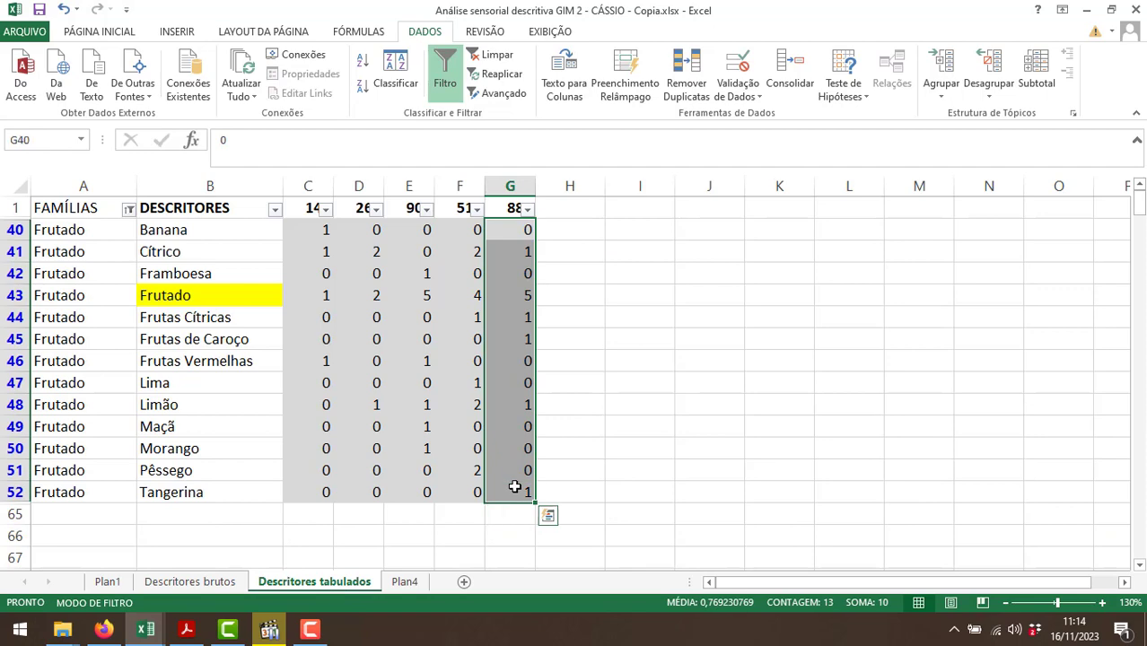
click(404, 586)
text(10)
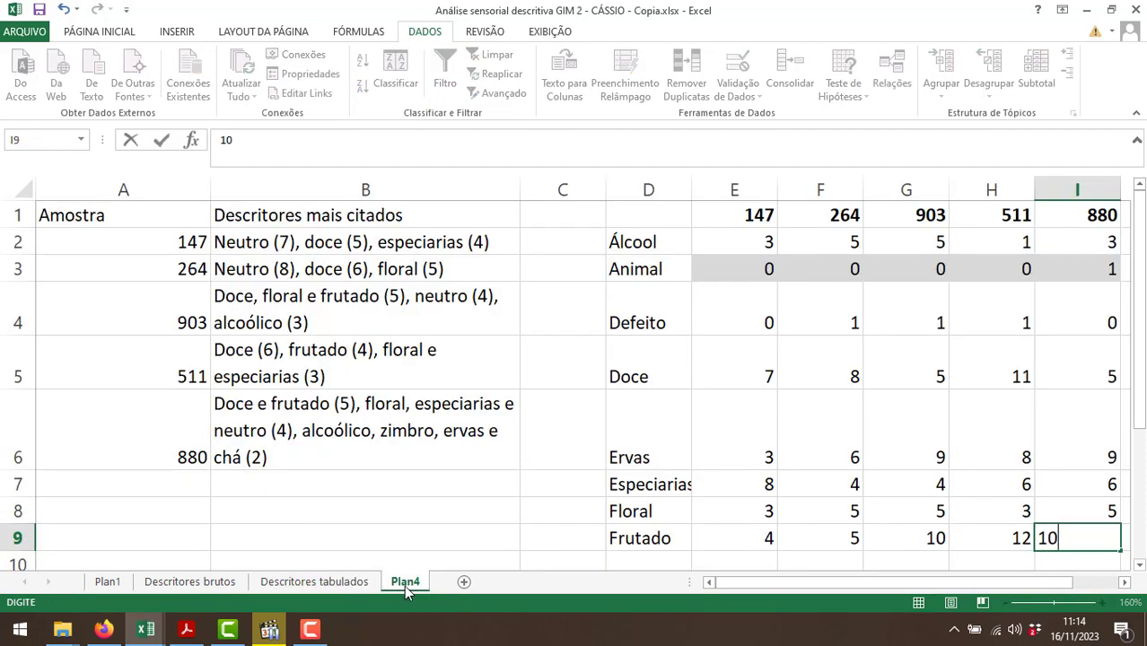
key(Return)
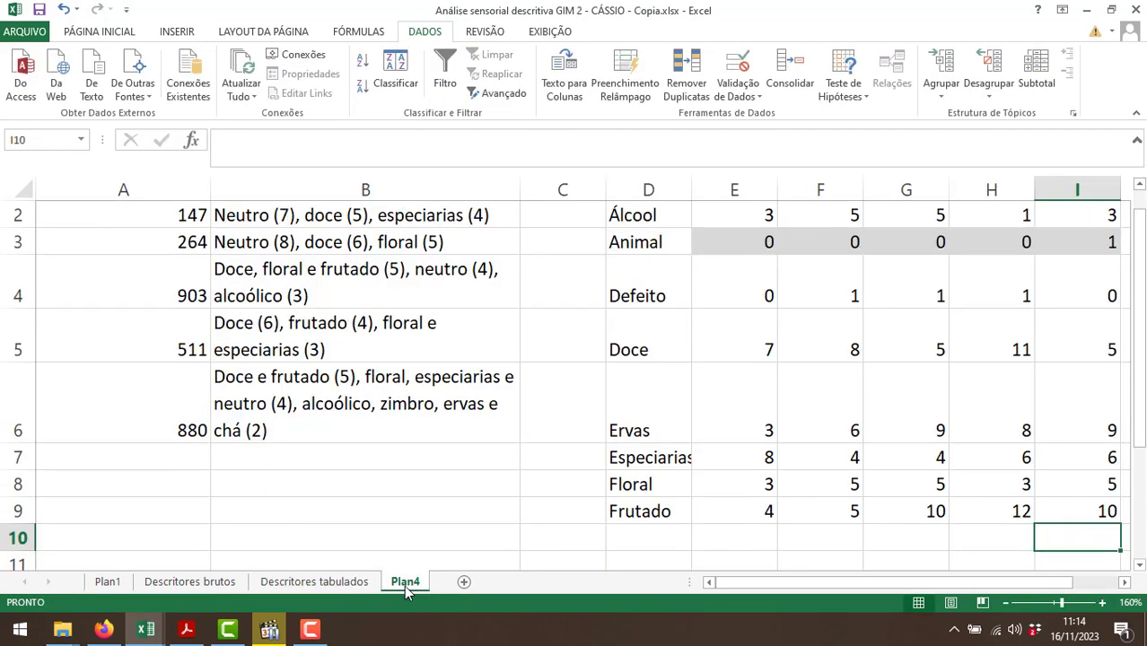
Change the FAMÍLIAS filter on Descritores tabulados to show only the Frutos secos family.
click(628, 530)
scroll(983, 511, up, 1)
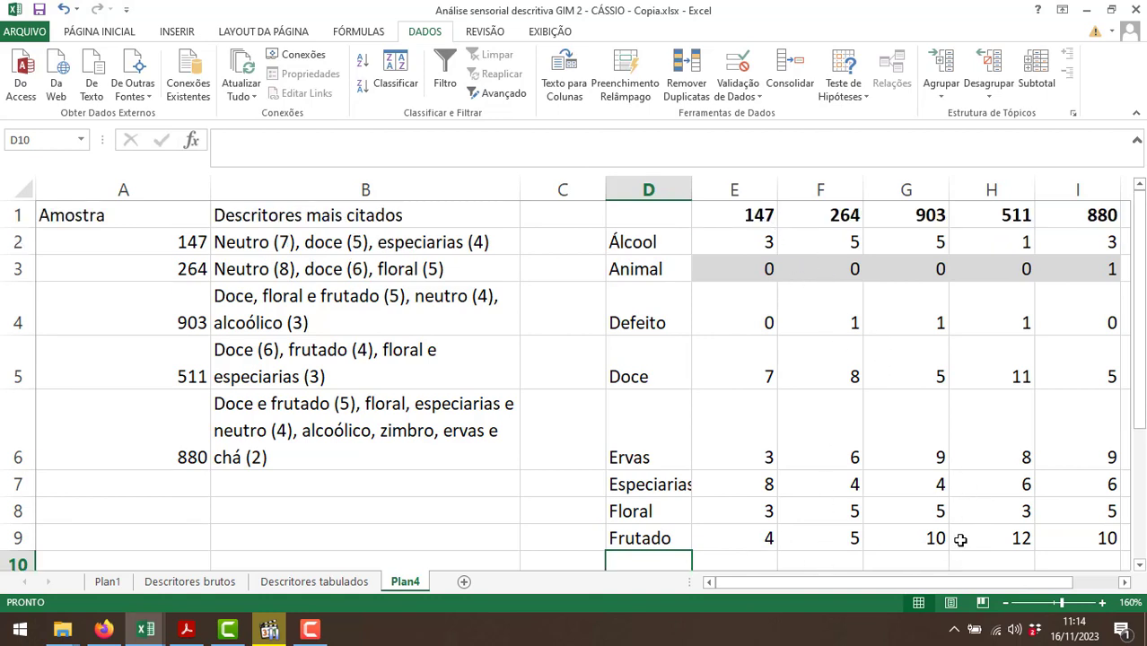
click(357, 582)
click(130, 208)
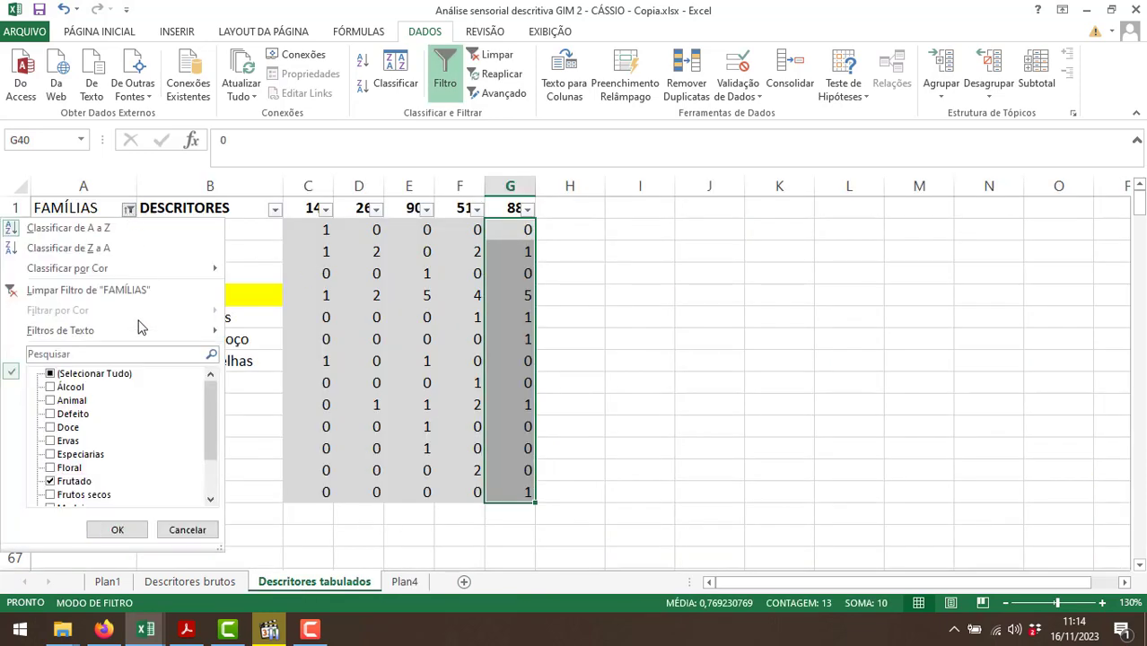
click(64, 481)
click(64, 495)
click(117, 529)
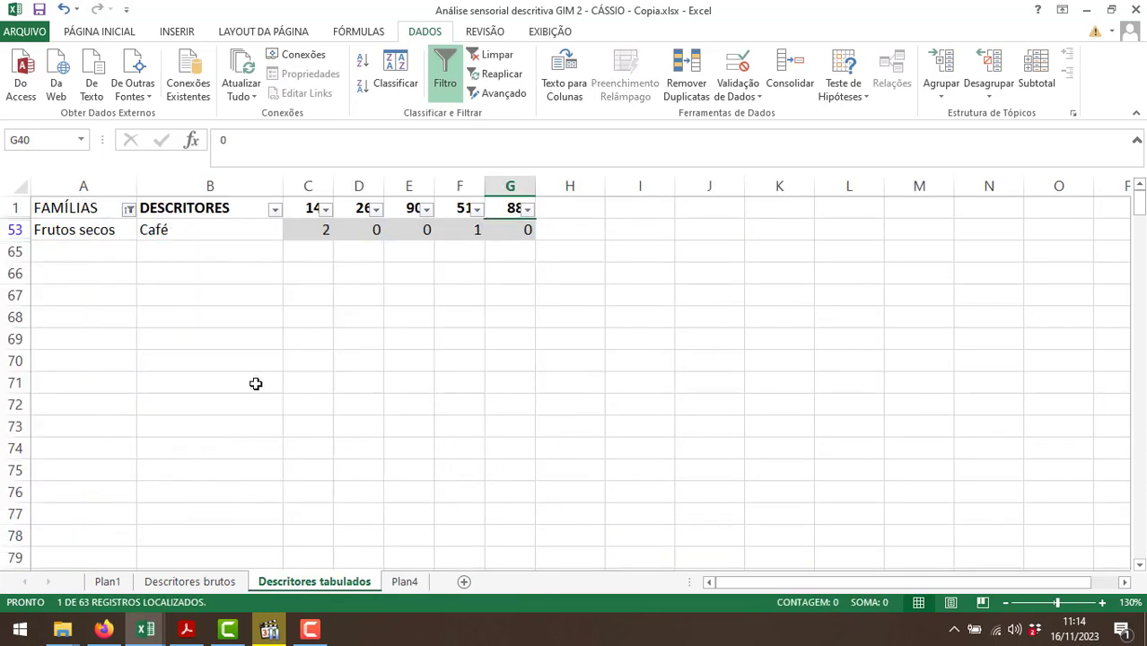
Copy the Frutos secos counts of all five samples into E10:I10 of Plan4 and label D10 "Frutos secos".
drag(309, 229, 508, 230)
key(ctrl+c)
key(ctrl+q)
click(403, 584)
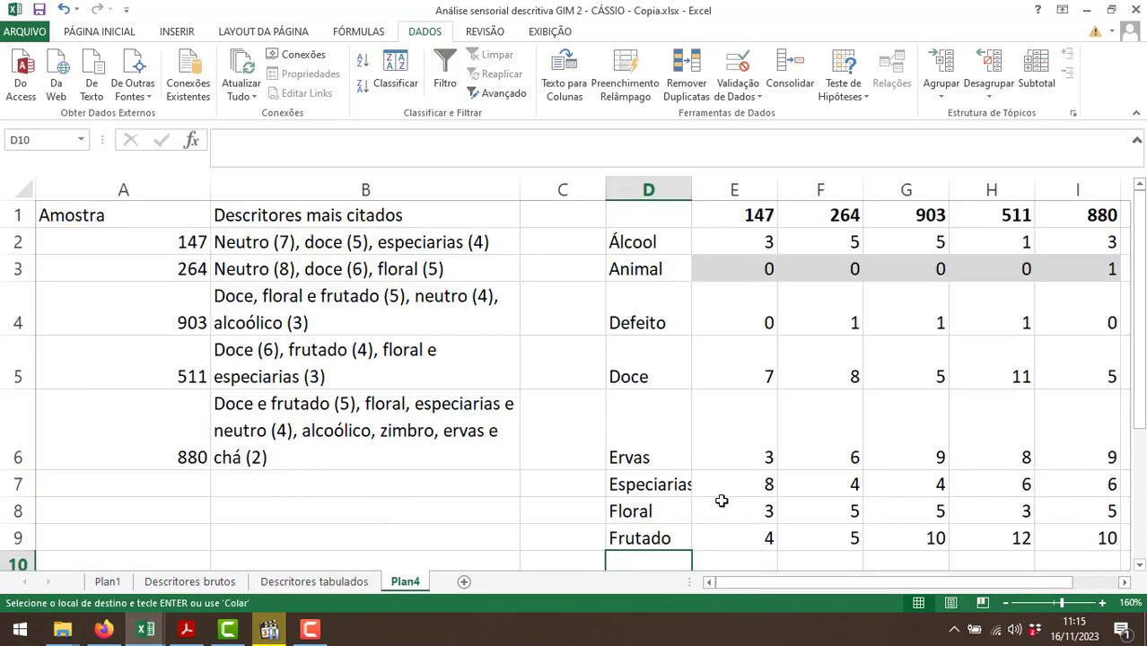
click(738, 559)
key(ctrl+v)
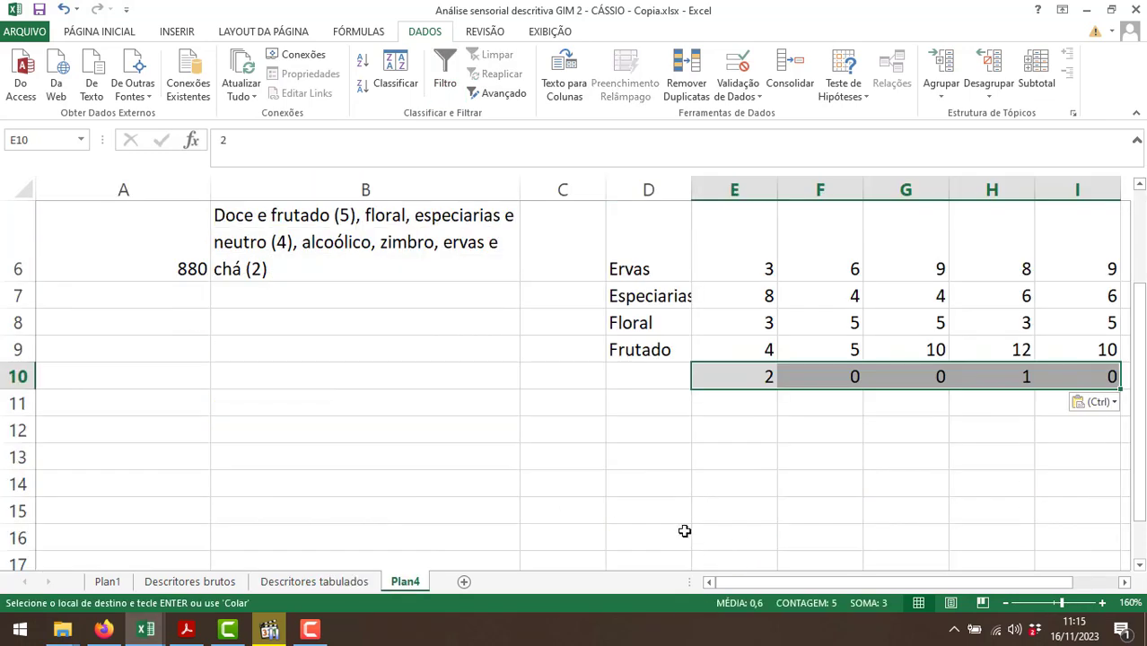
click(645, 374)
text(Frutos secos)
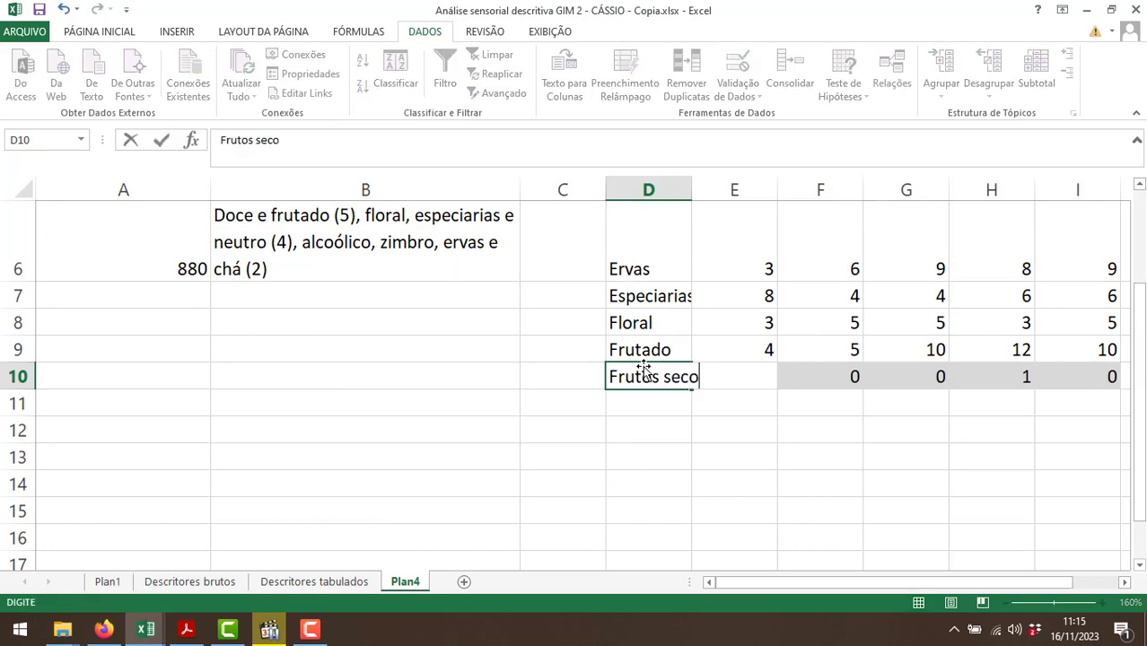
key(Return)
Change the FAMÍLIAS filter on Descritores tabulados to show only the Madeira family.
click(368, 579)
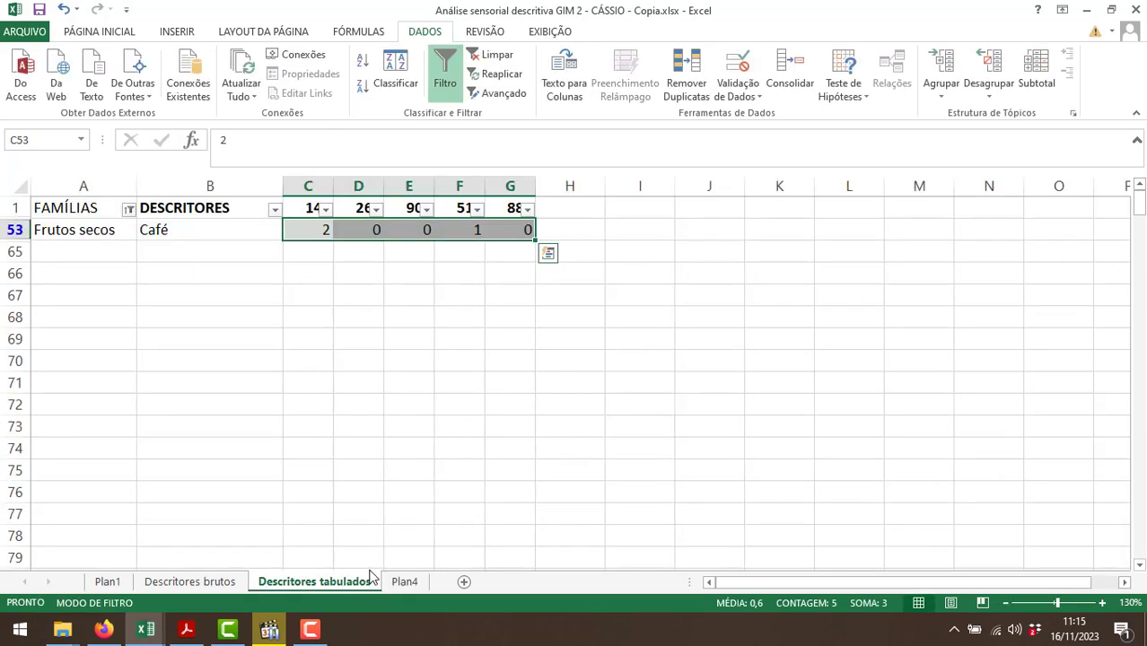
click(130, 209)
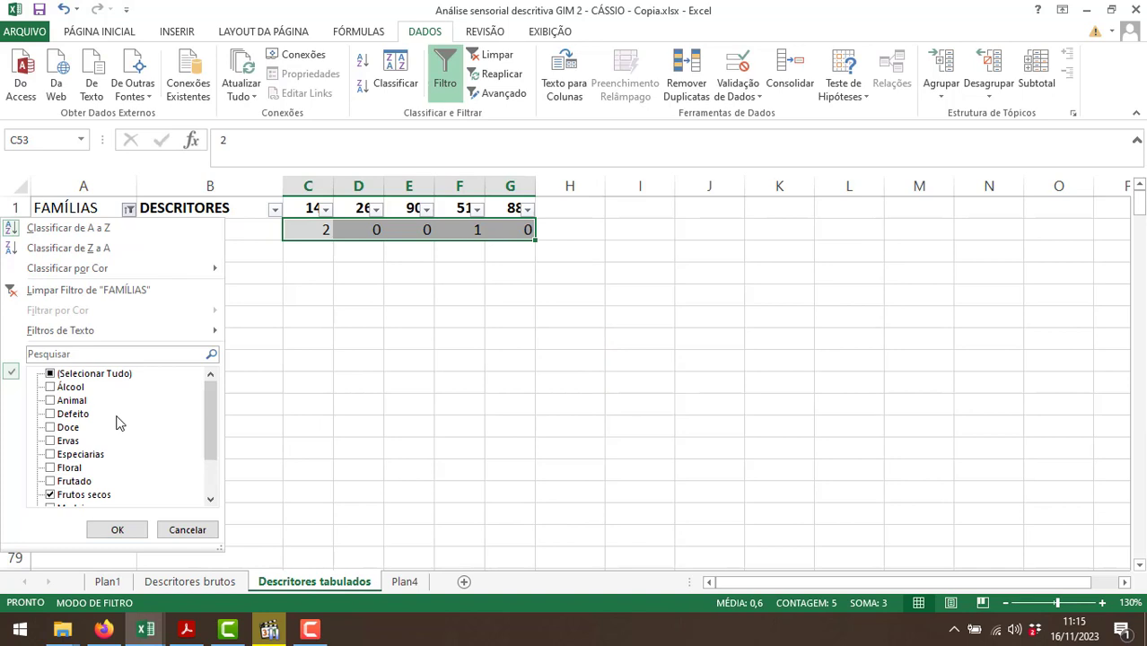
click(72, 496)
scroll(72, 496, down, 2)
click(68, 456)
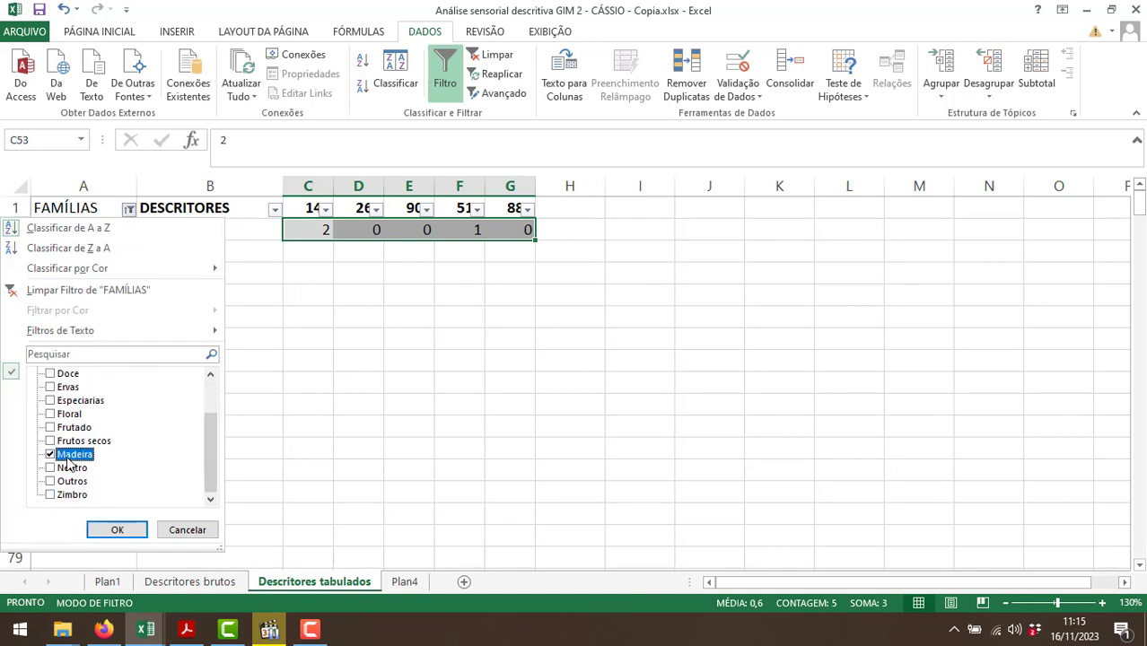
click(113, 530)
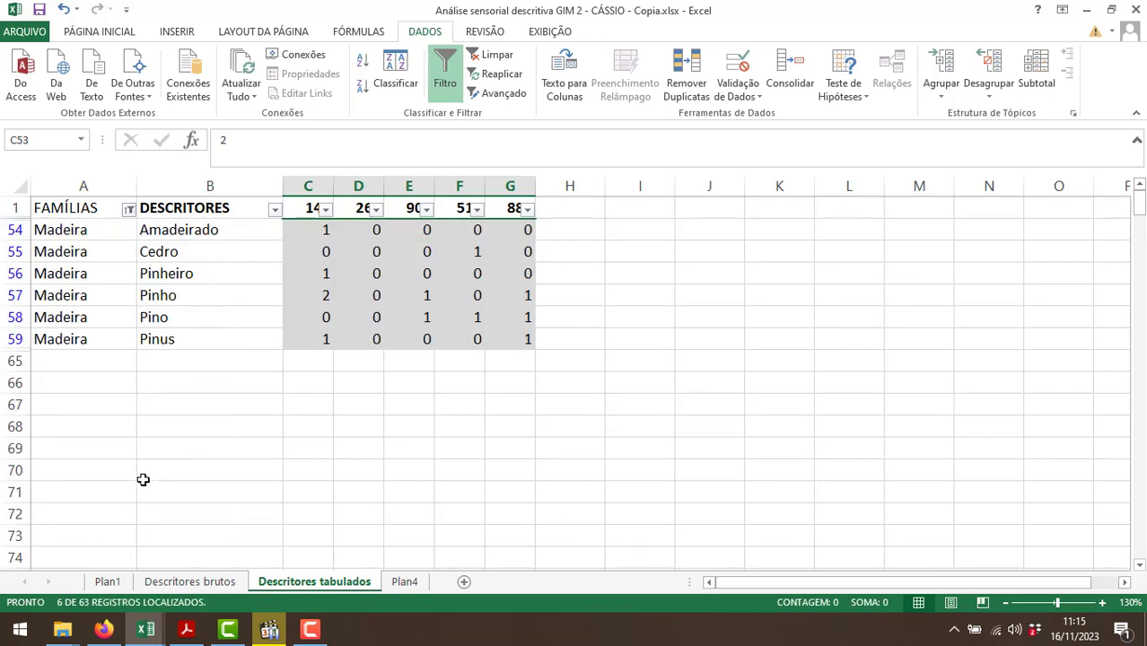
Sum the Madeira family's counts for sample 147, label D11 of Plan4 "Madeira" and enter 5 in E11.
drag(315, 232, 308, 336)
click(405, 581)
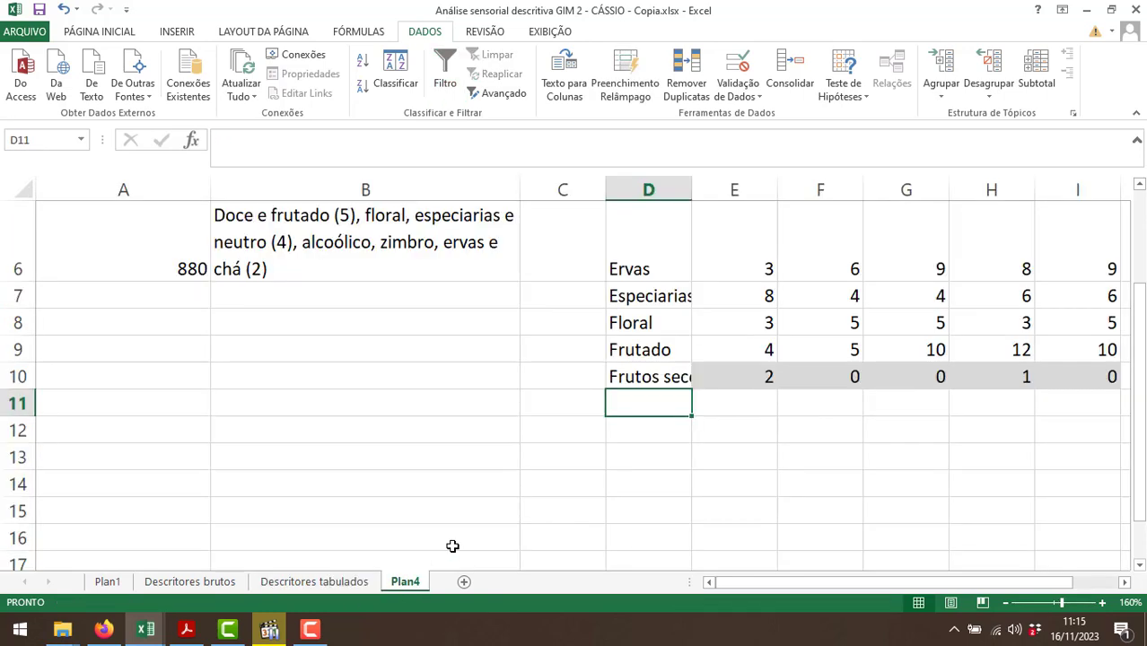
text(Madeira)
key(Tab)
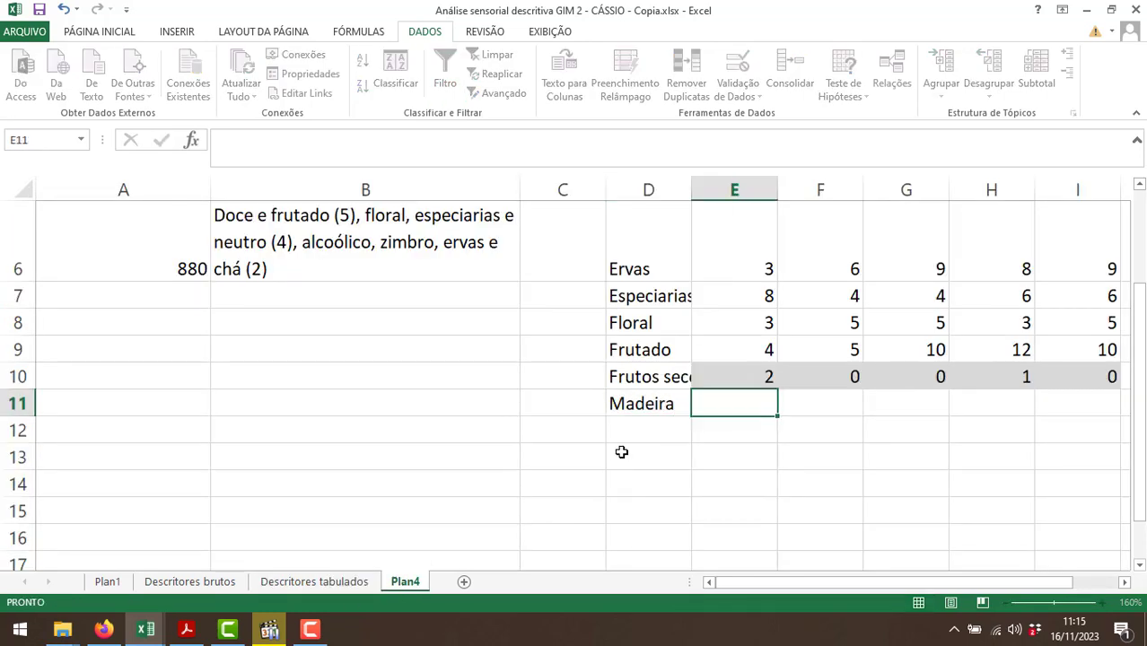
text(5)
key(Tab)
Sum the Madeira family's counts for the remaining samples and enter 0, 2, 2 and 3 in F11:I11 of Plan4.
click(348, 582)
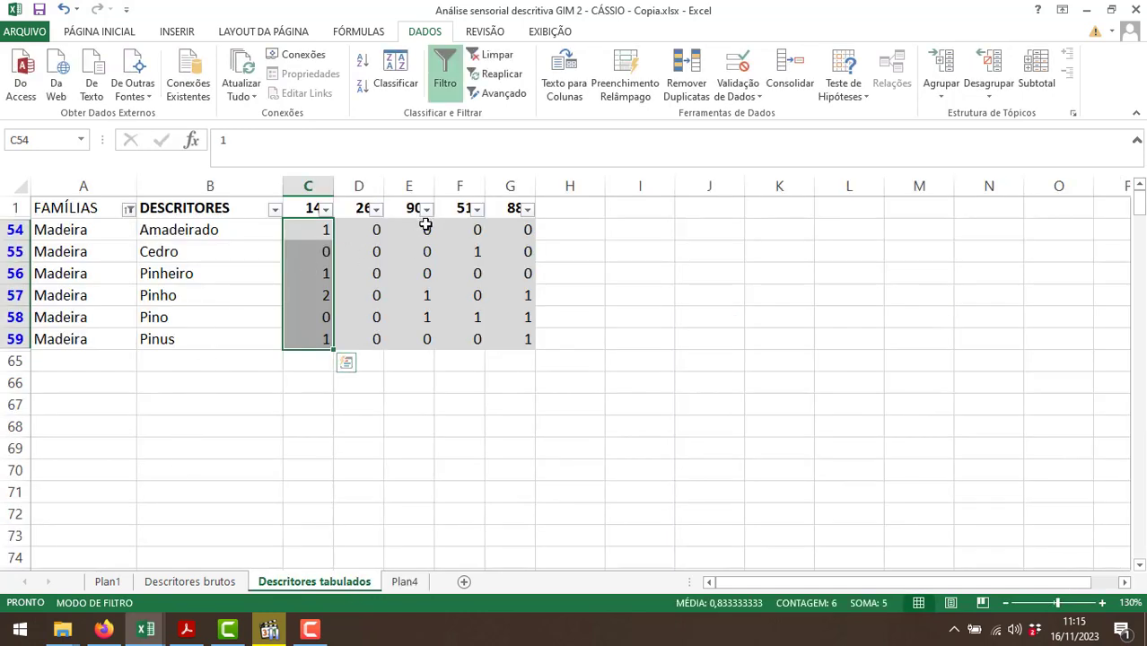
drag(424, 230, 422, 337)
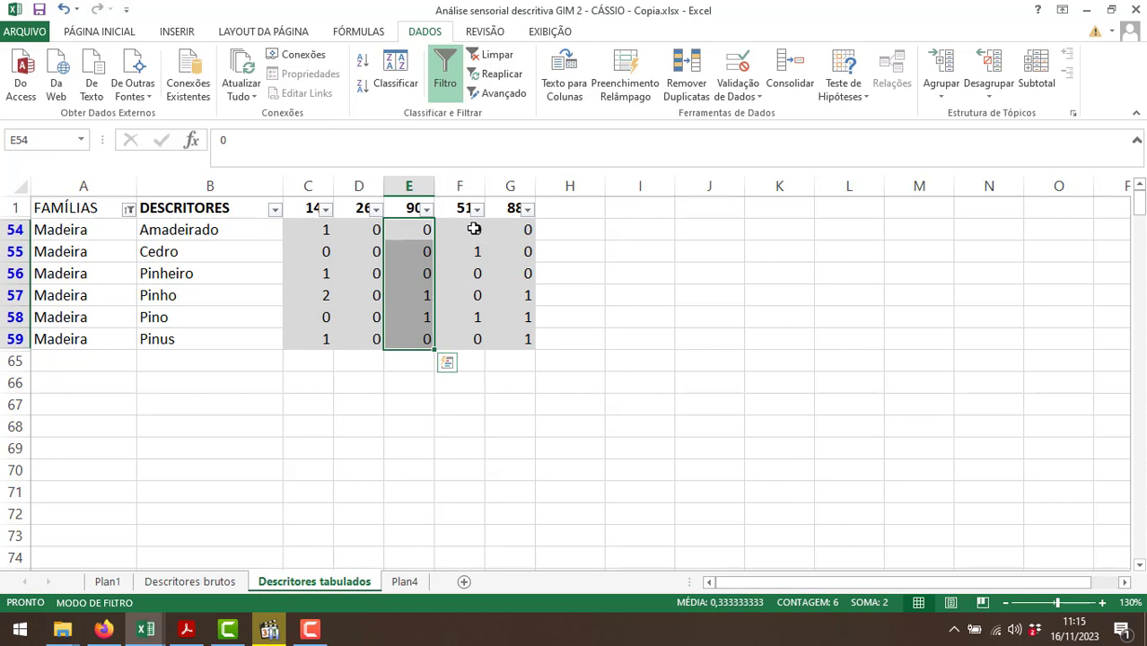
drag(475, 230, 476, 340)
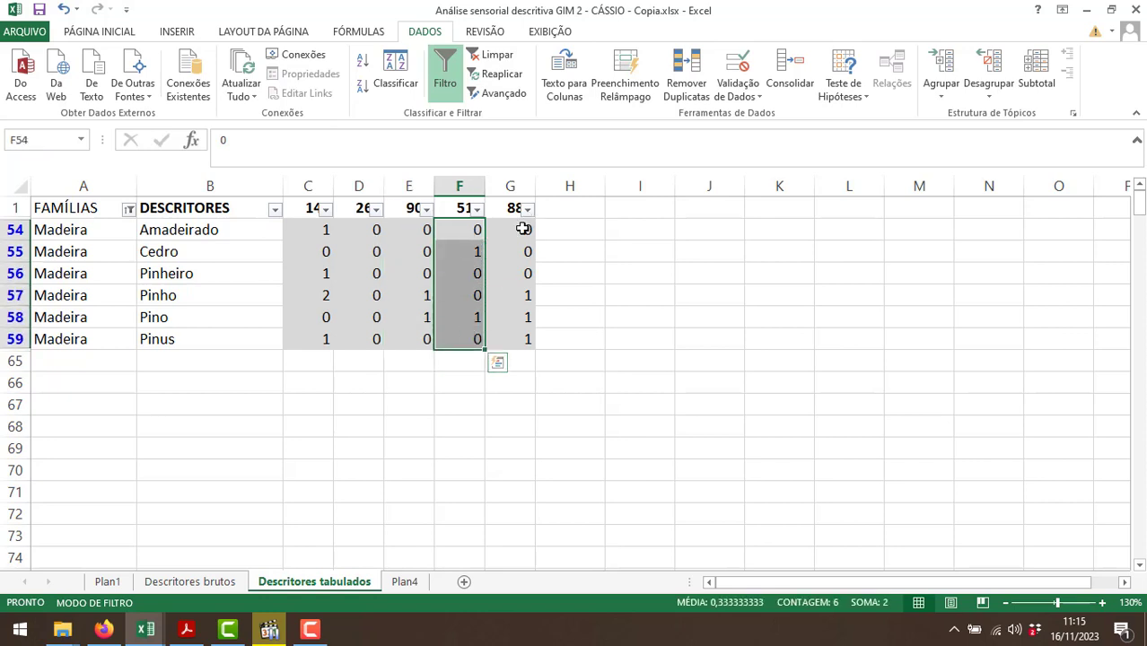
drag(523, 230, 521, 346)
click(405, 582)
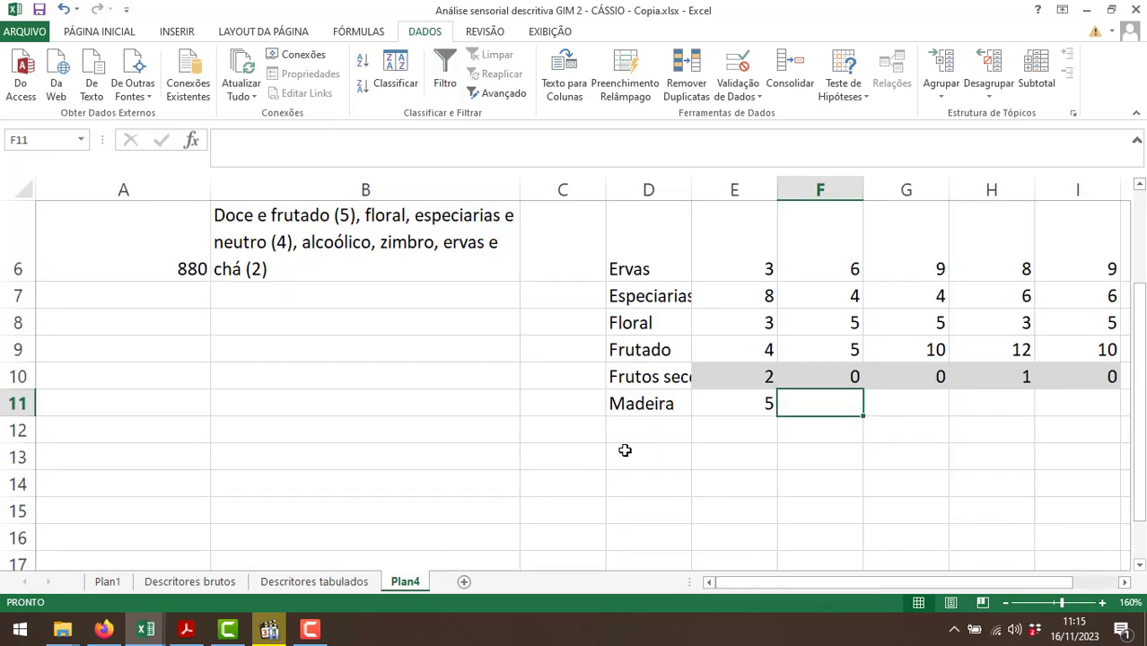
text(0)
key(Tab)
text(2)
key(Tab)
text(2)
key(Tab)
text(3)
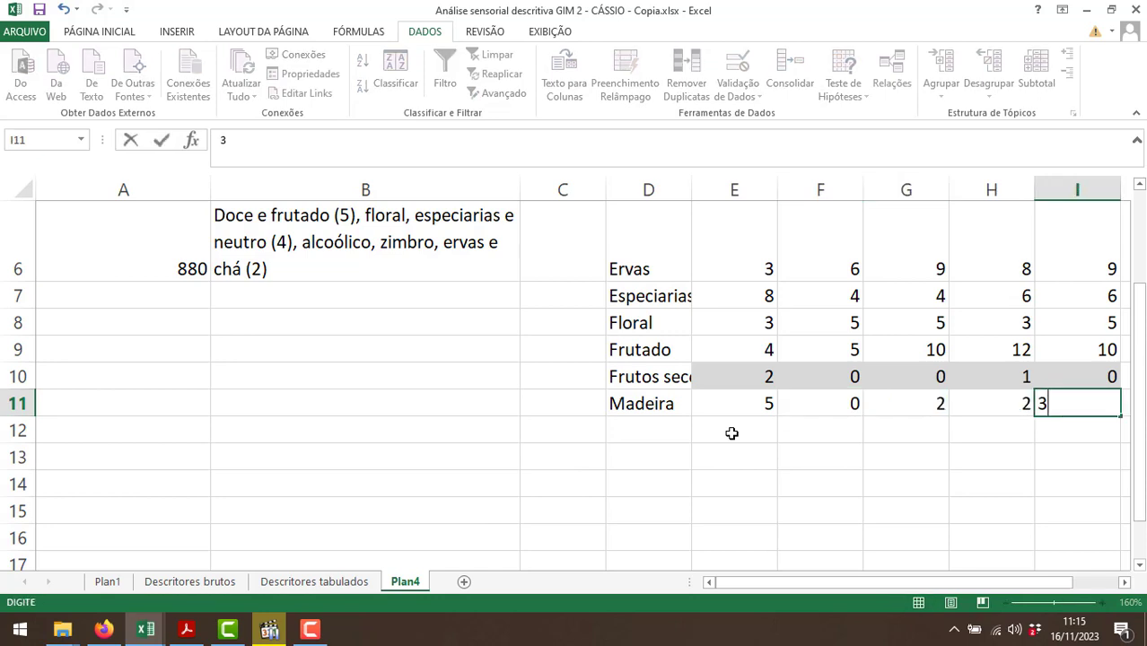
key(Return)
Change the FAMÍLIAS filter on Descritores tabulados to show only the Neutro family.
click(359, 582)
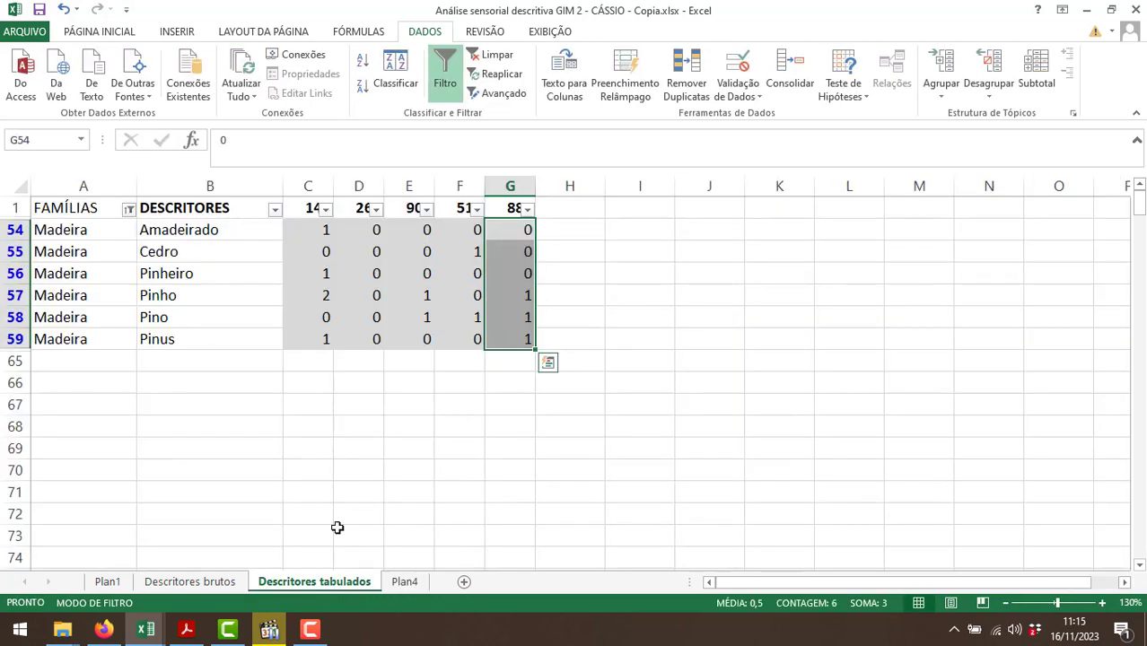
click(129, 208)
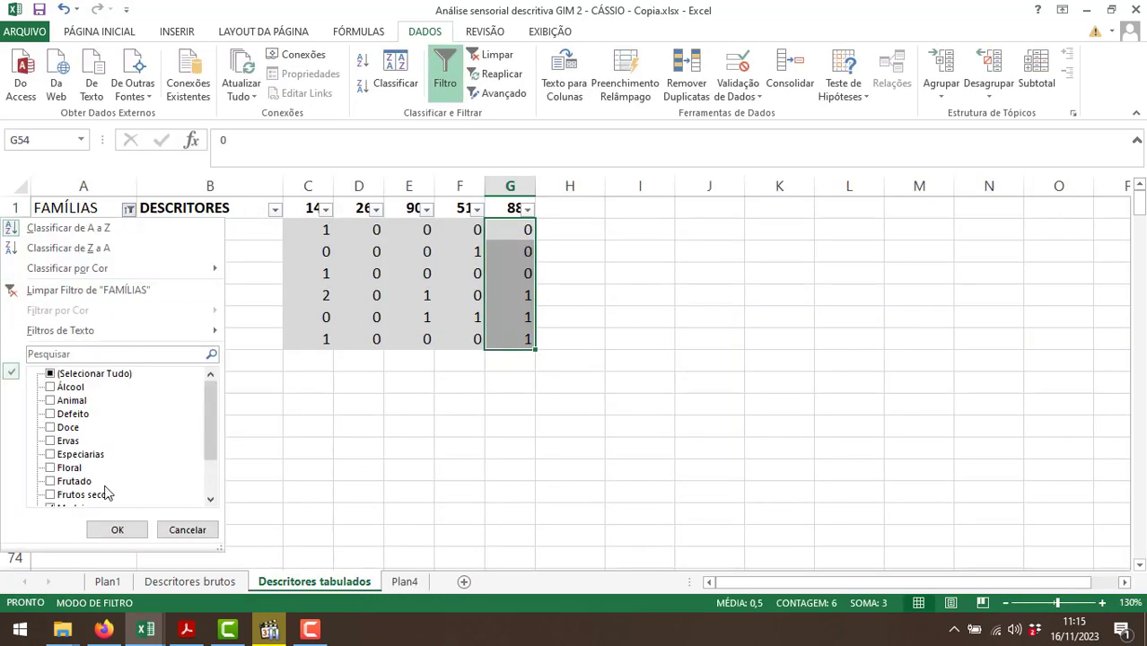
scroll(105, 489, down, 1)
click(73, 467)
click(74, 481)
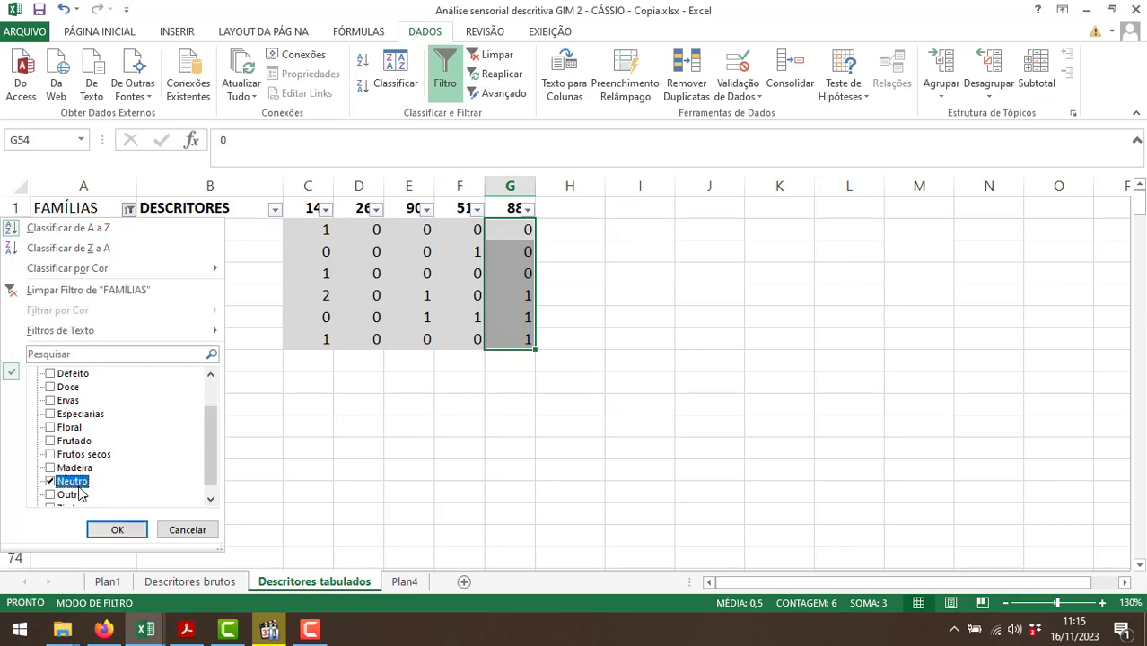
click(117, 530)
Copy the Neutro counts of all five samples into E12:I12 of Plan4 and label D12 "Neutro".
drag(315, 228, 512, 229)
key(ctrl+c)
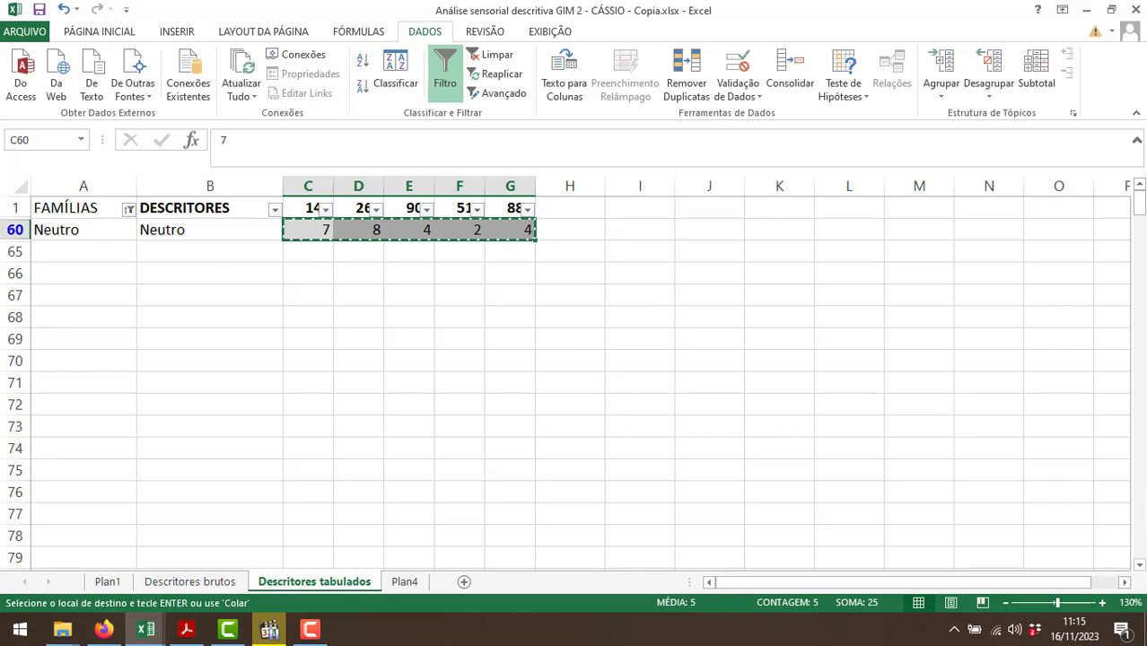
click(404, 583)
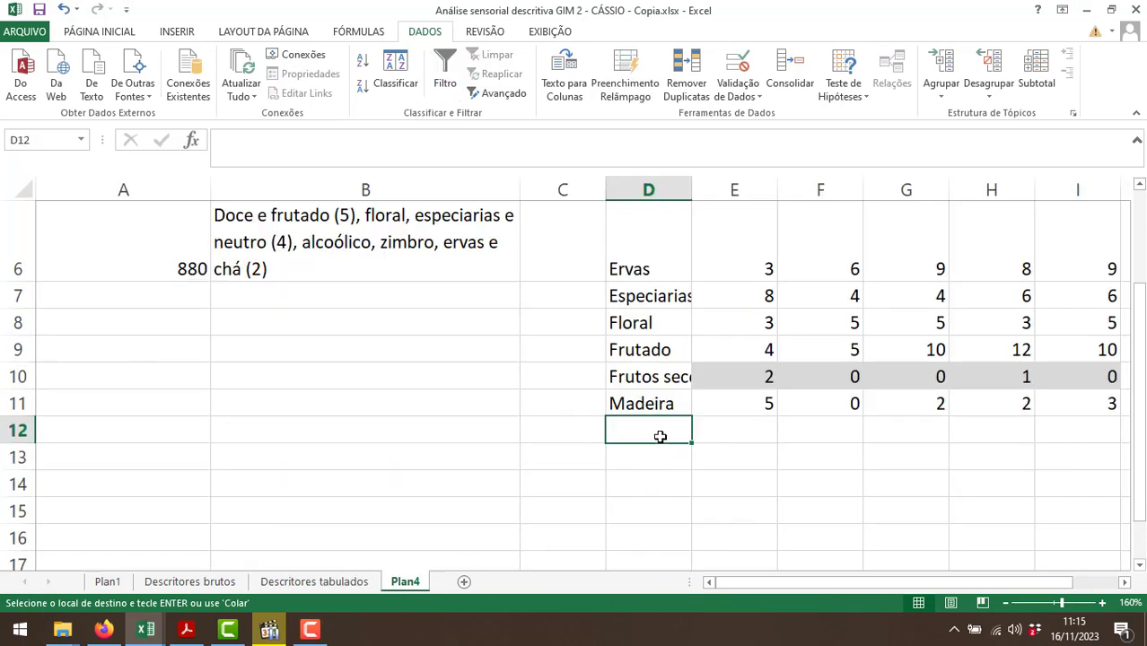
click(705, 431)
key(ctrl+v)
click(640, 422)
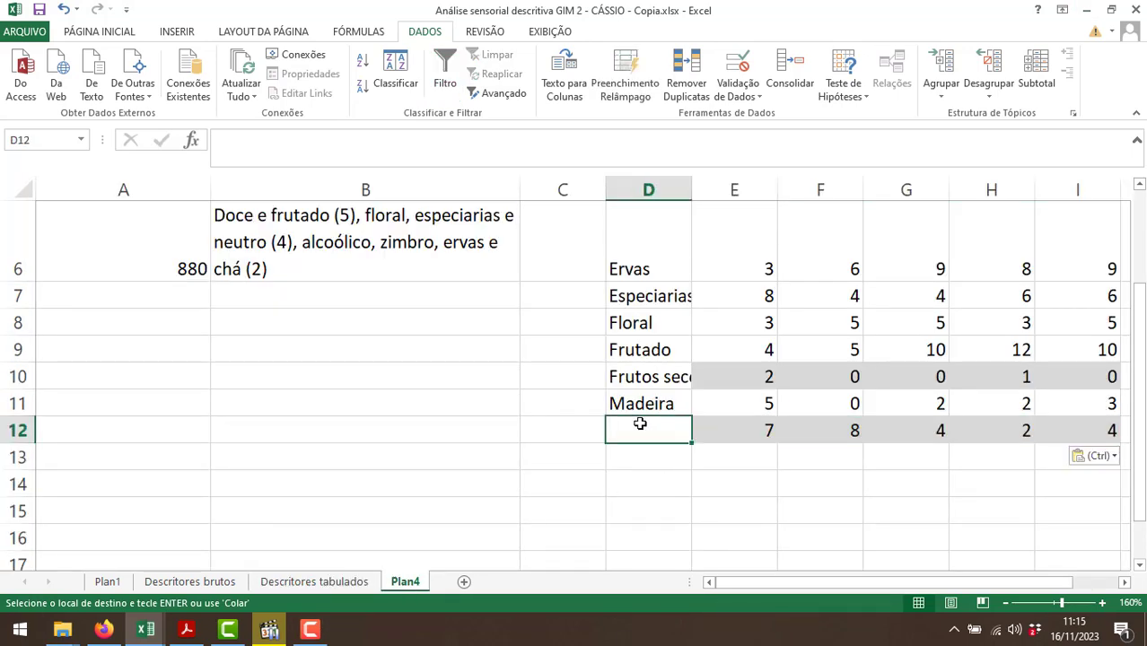
key(Escape)
text(Neutro)
key(Return)
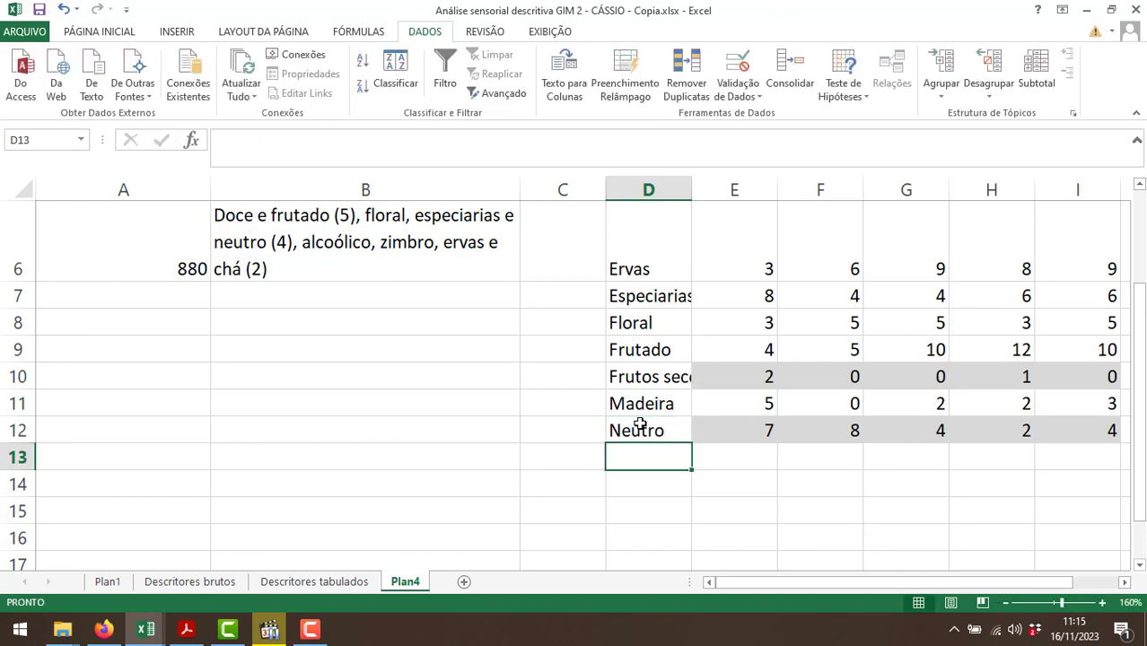
Change the FAMÍLIAS filter on Descritores tabulados to show only the Outros family.
drag(788, 584, 810, 584)
scroll(818, 510, up, 1)
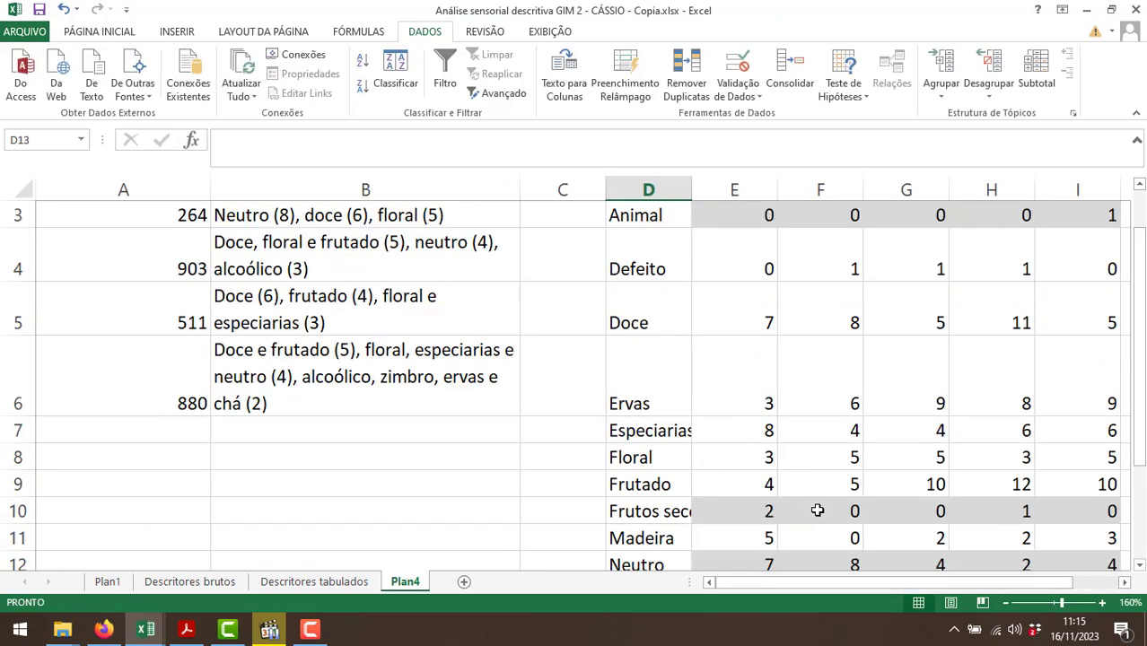
scroll(817, 507, down, 1)
click(282, 582)
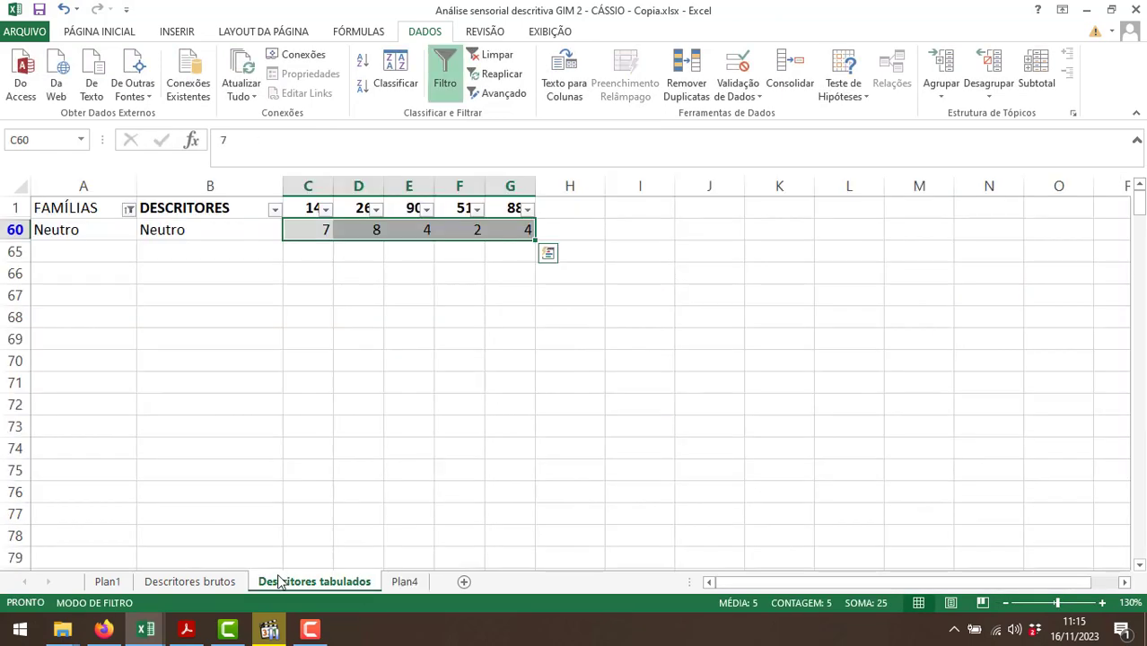
click(129, 209)
scroll(93, 474, down, 2)
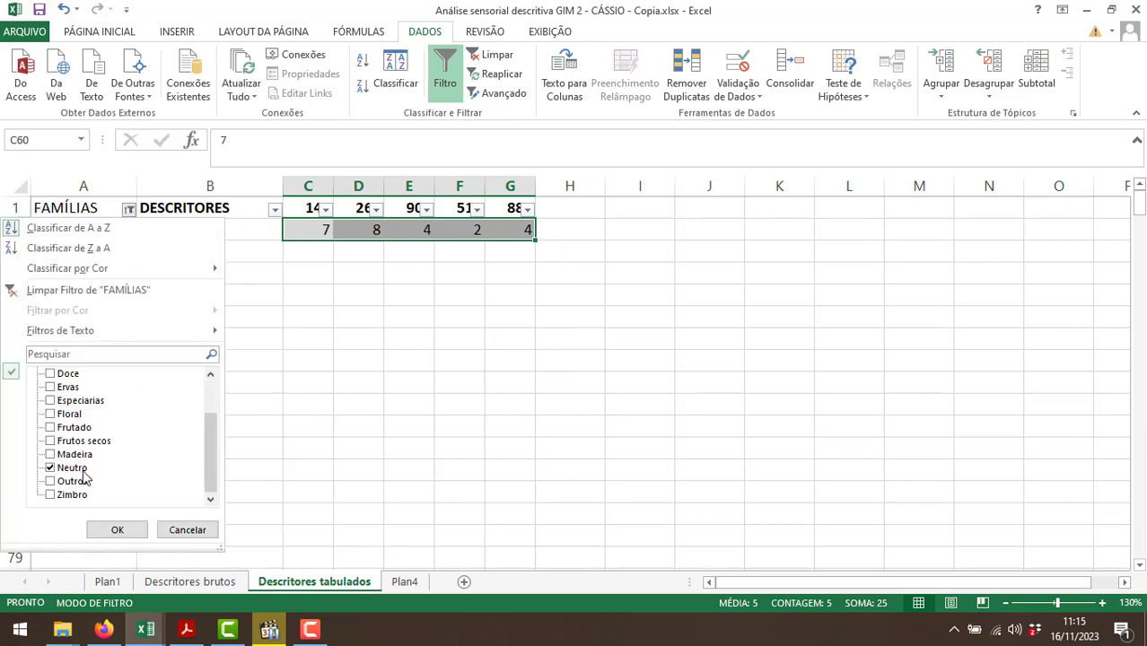
click(79, 469)
click(80, 482)
click(115, 530)
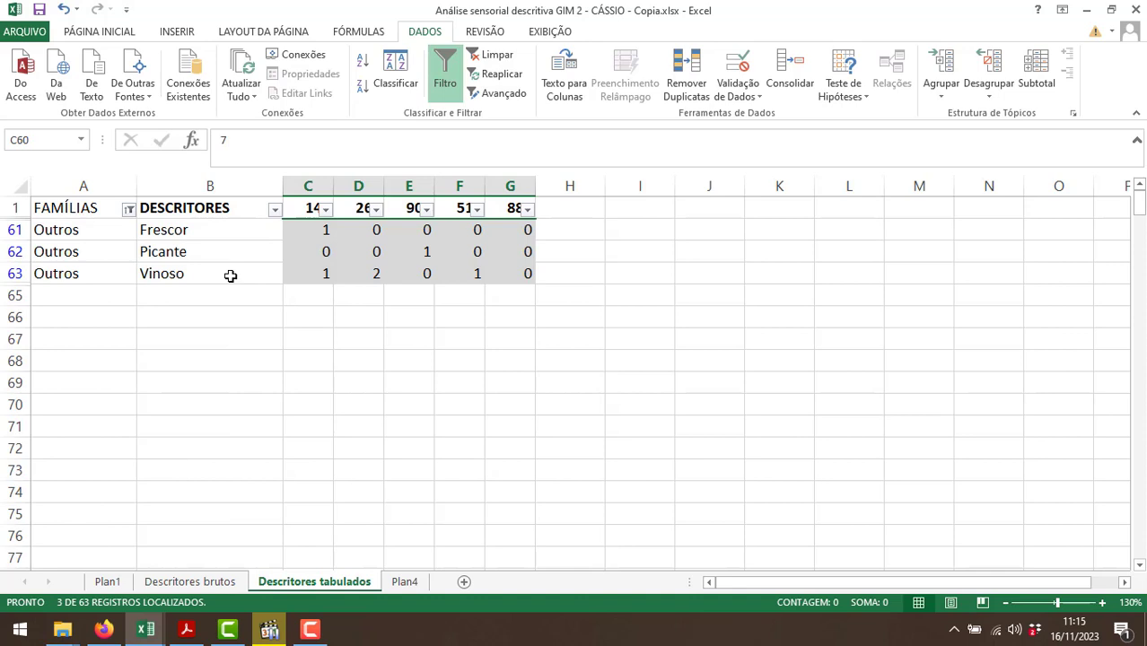
Label D13 of Plan4 "Outros", add up that family's counts for sample 147 and enter 2 in E13.
click(405, 581)
text(Outros)
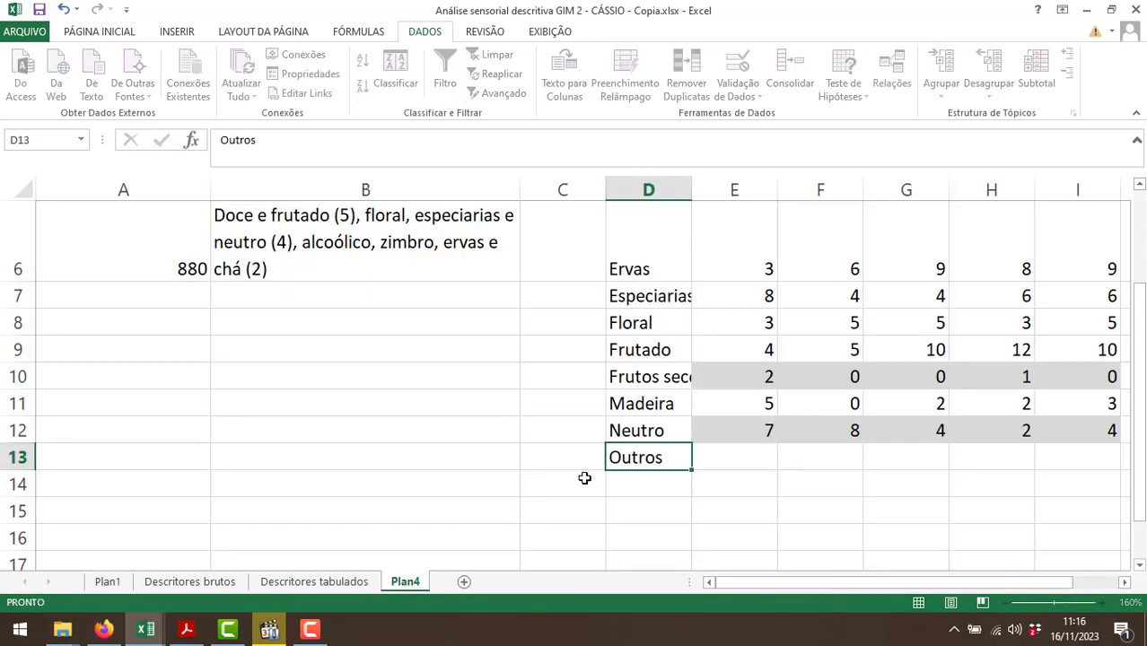
key(Tab)
click(314, 582)
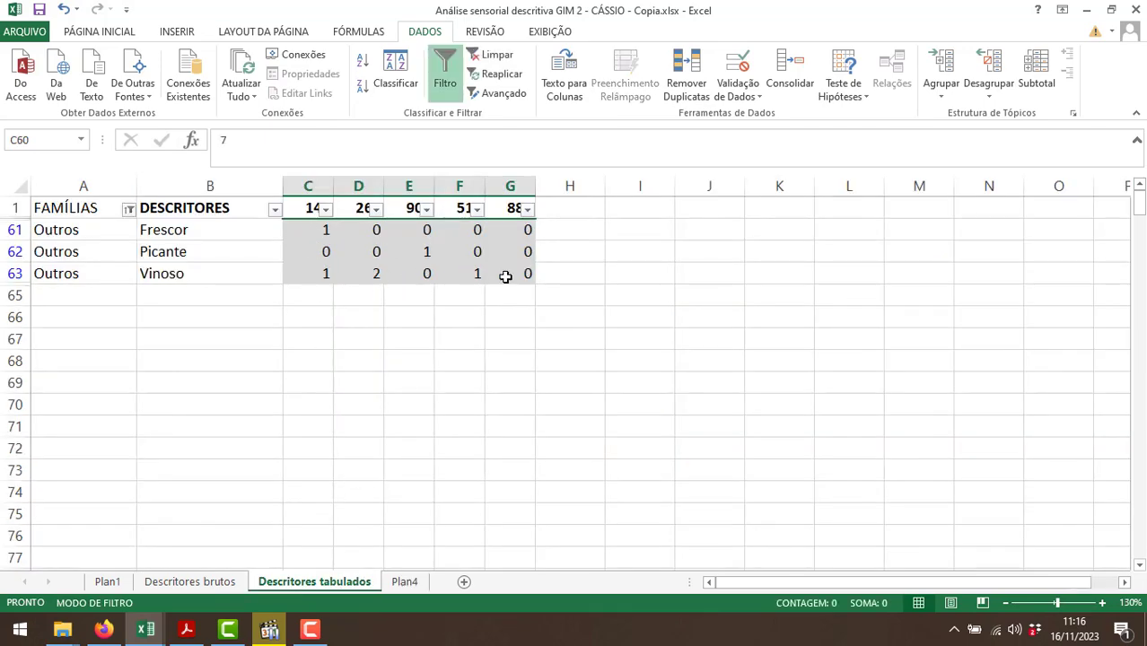
click(404, 582)
text(2)
key(Tab)
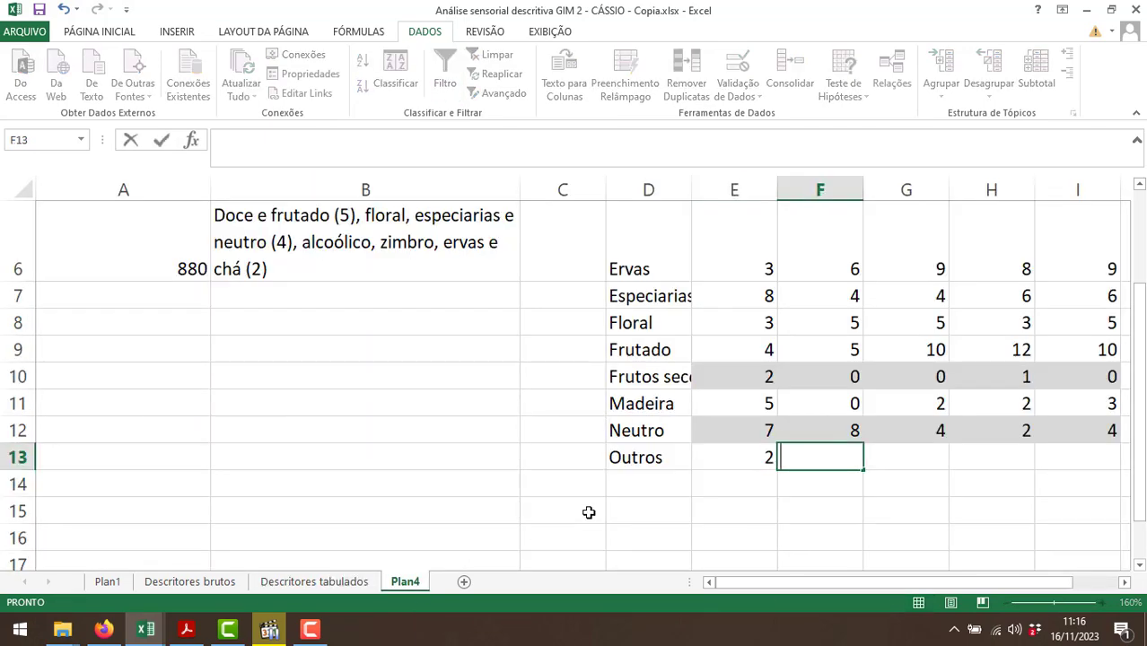
Enter the Outros totals 2, 1, 1 and 0 in F13:I13 of Plan4 for the remaining four samples.
text(2)
key(Tab)
text(1)
key(Tab)
text(1)
key(Tab)
text(0)
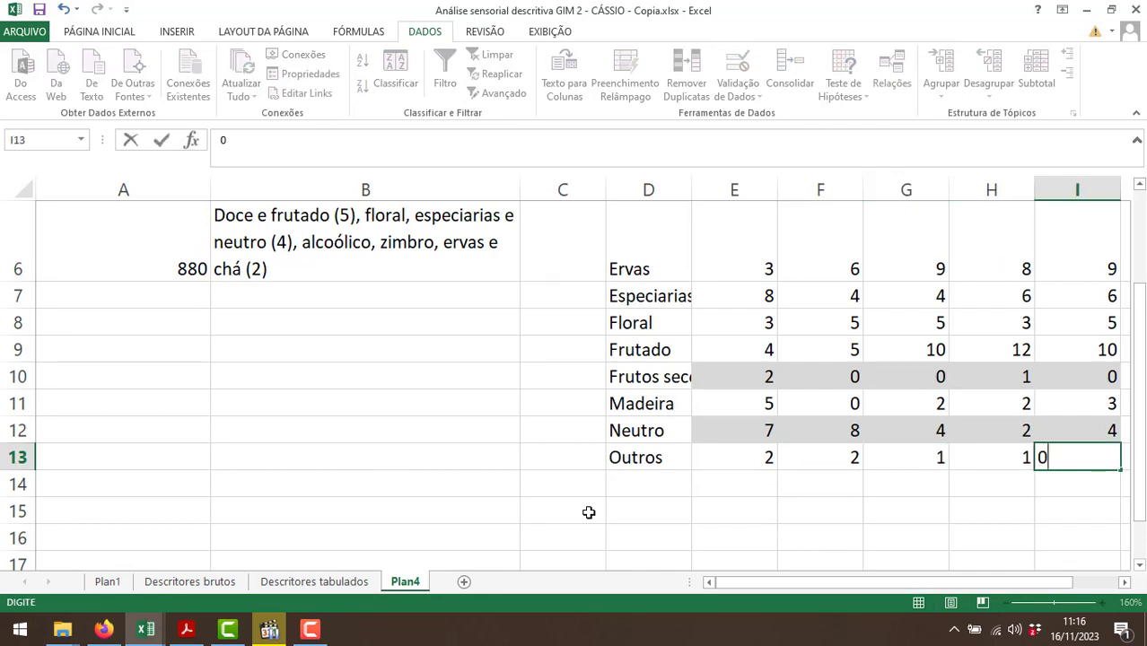
key(Return)
click(635, 488)
Change the FAMÍLIAS filter on Descritores tabulados to show only the Zimbro family.
click(314, 581)
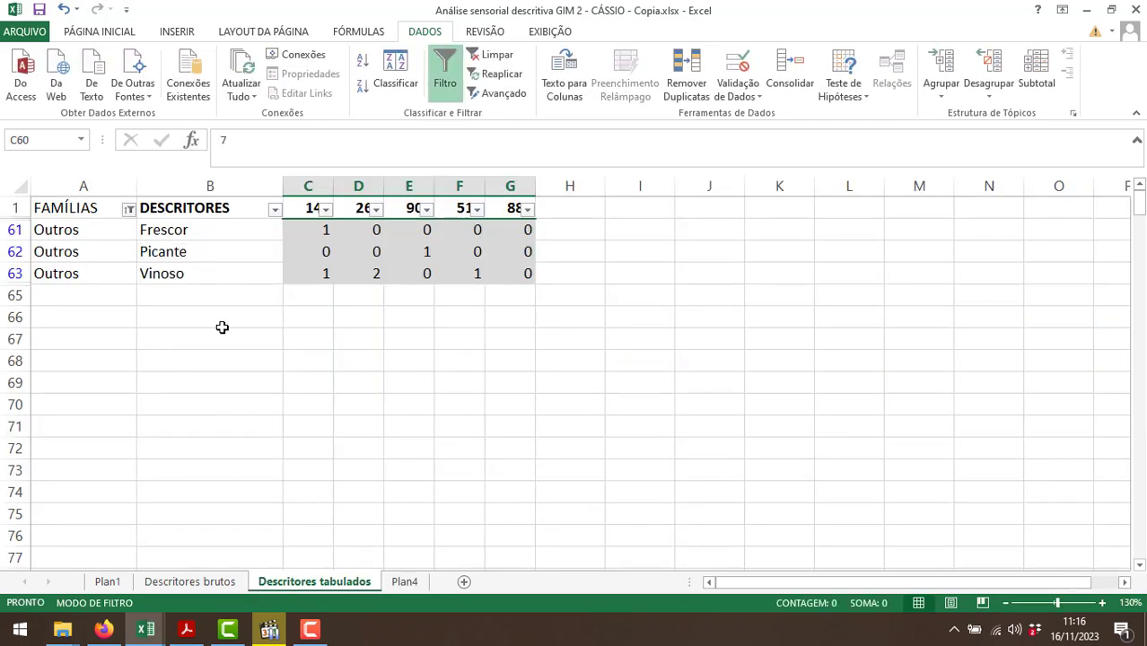
click(129, 209)
scroll(85, 484, down, 2)
click(80, 481)
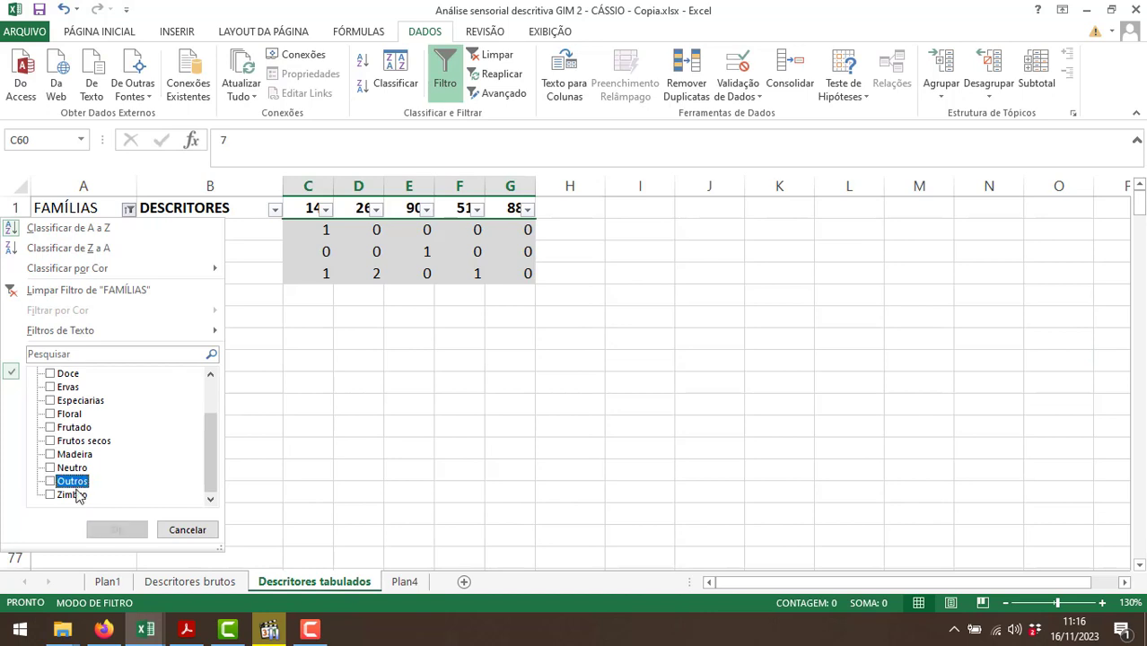
click(79, 495)
click(117, 529)
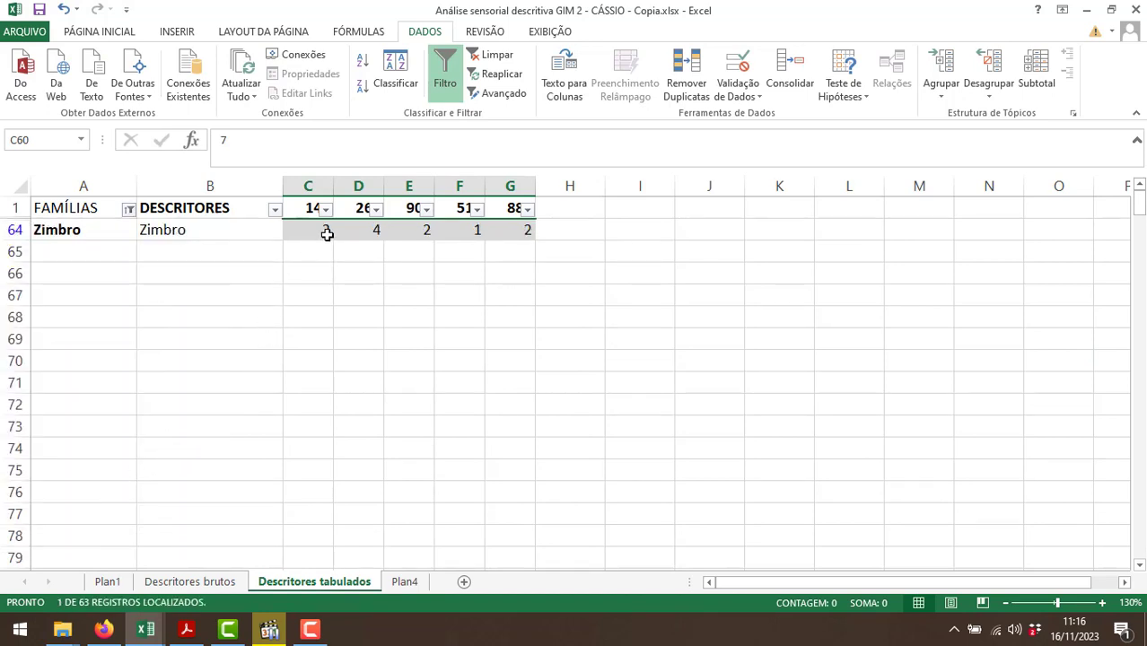
Copy the Zimbro counts of all five samples into E14:I14 of Plan4 and label D14 "Zimbro".
drag(326, 234, 486, 228)
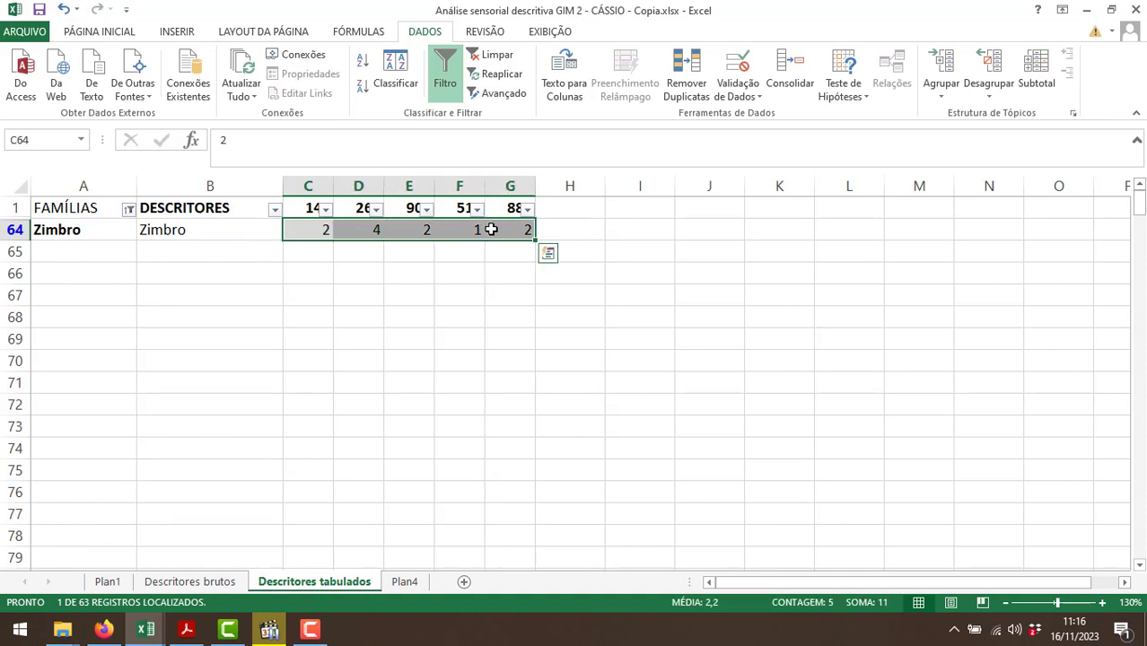
key(ctrl+c)
click(404, 582)
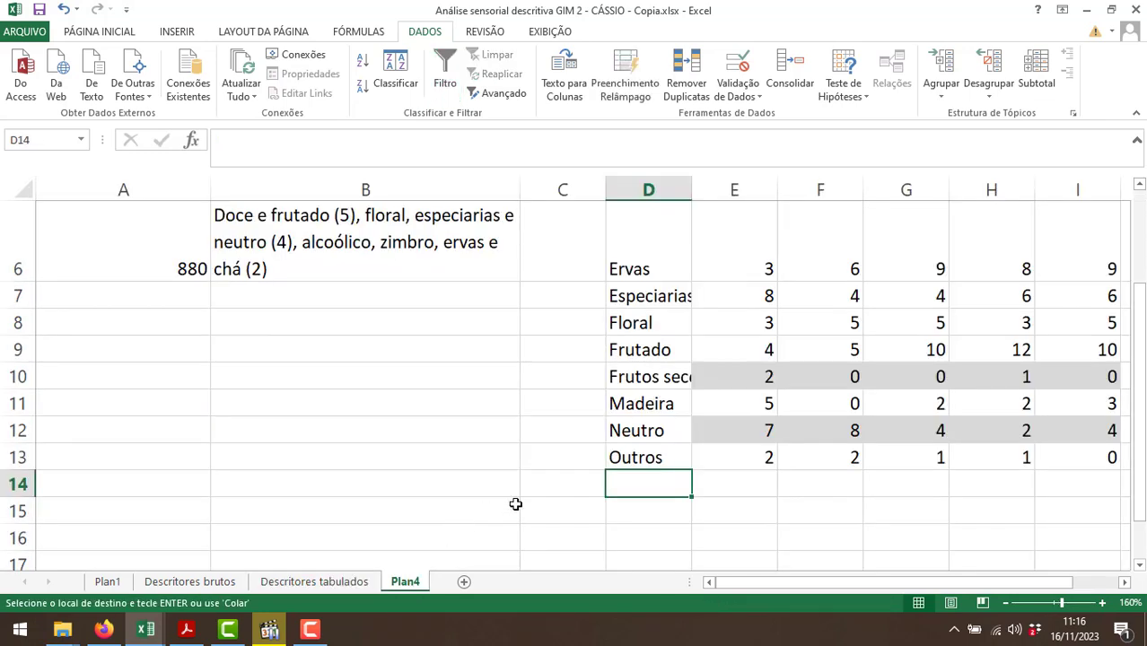
text(Zimr)
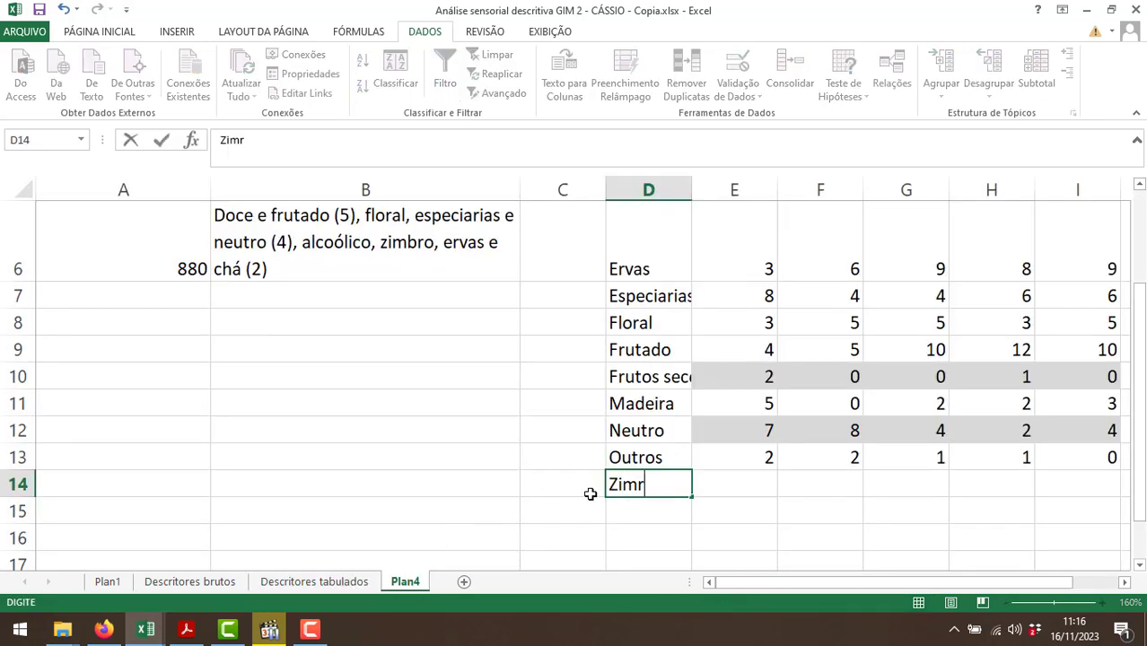
text(bro)
key(Tab)
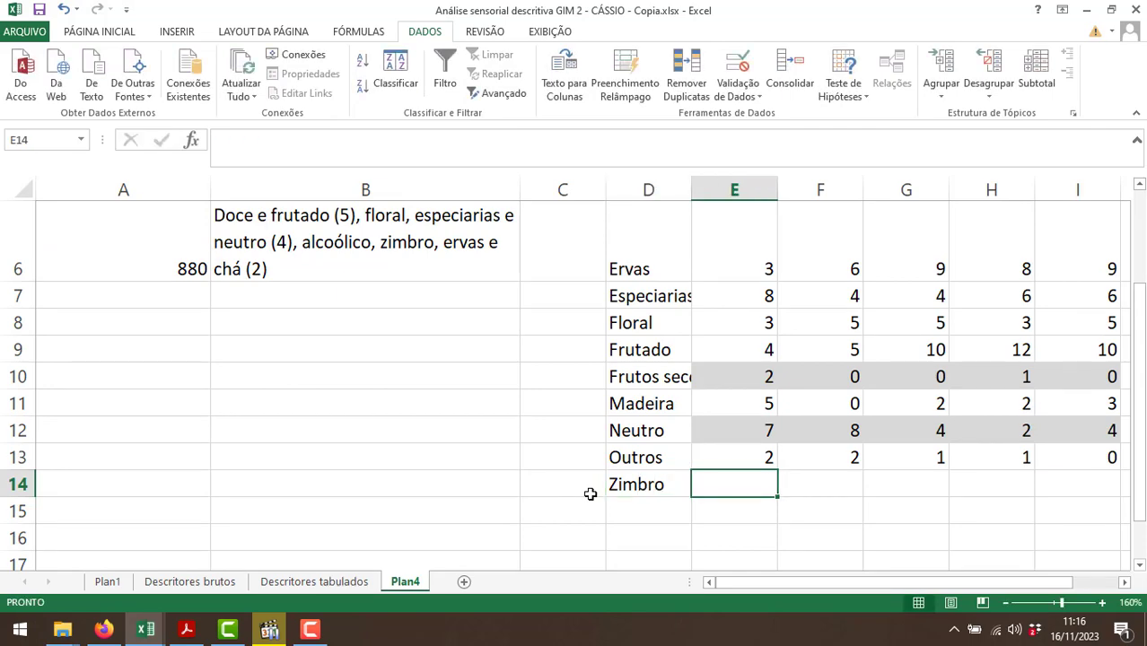
click(309, 583)
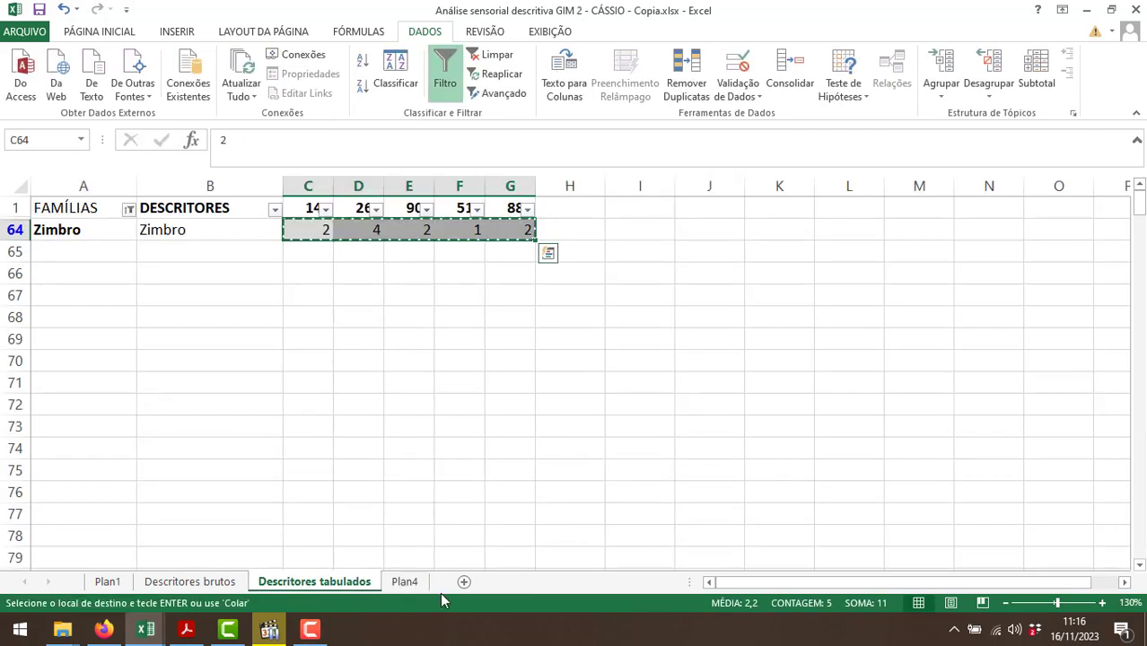
click(408, 581)
key(ctrl+v)
drag(752, 582, 787, 583)
click(830, 535)
Remove the fill colour from the family table cells D2:I14 on Plan4.
ctrl+scroll(815, 530, down, 3)
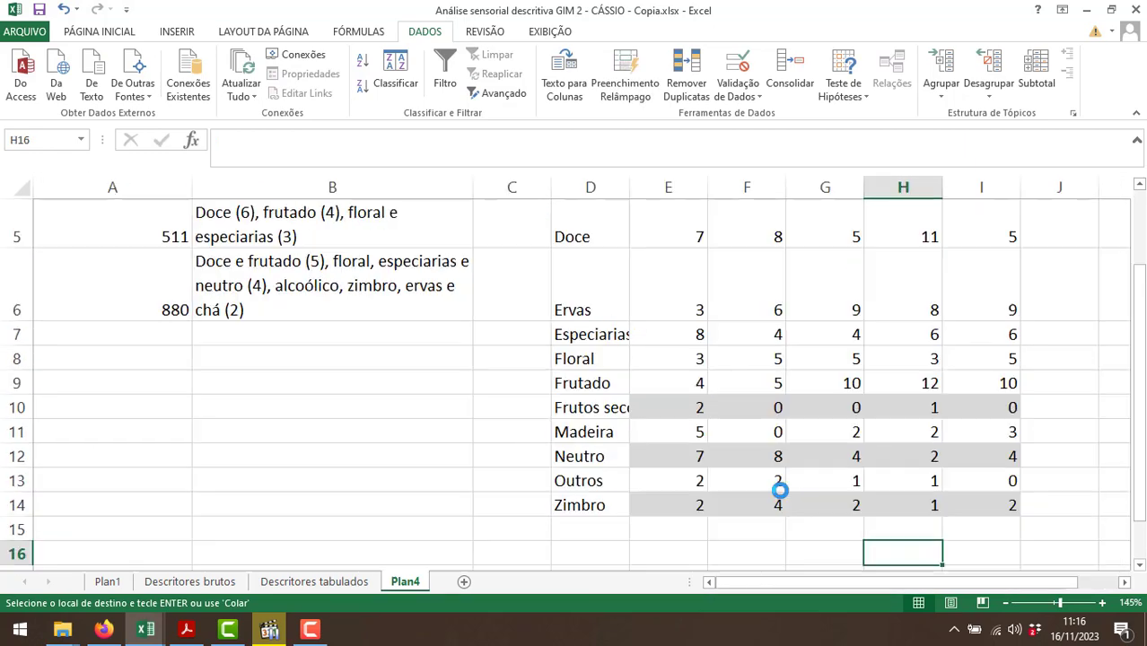
scroll(778, 486, up, 1)
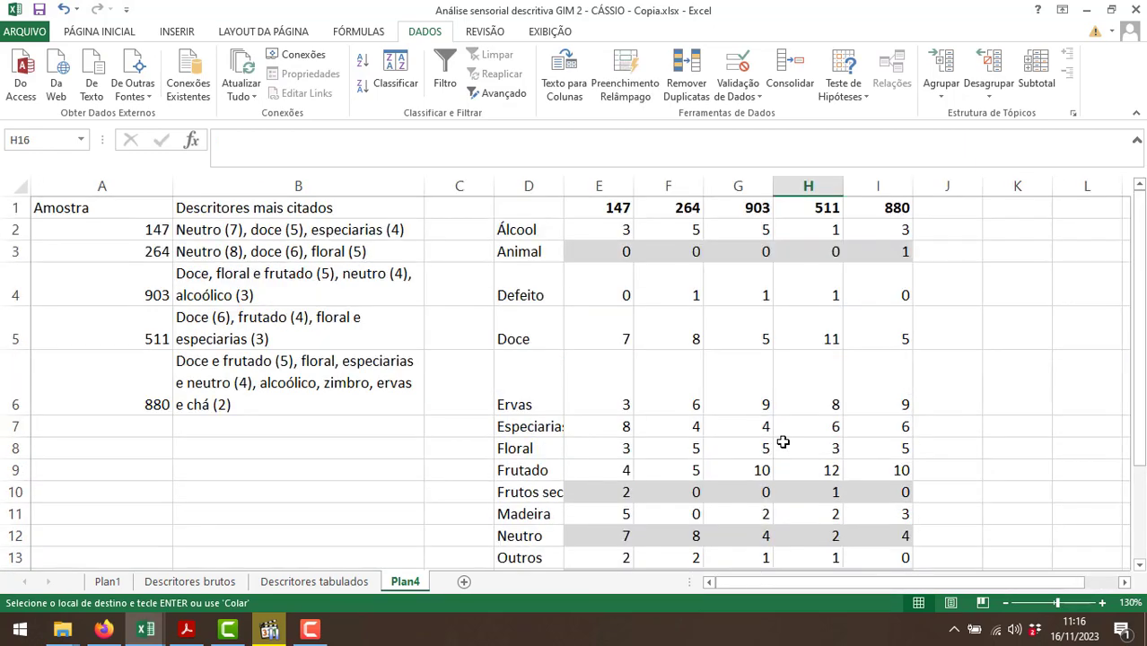
ctrl+scroll(783, 441, down, 1)
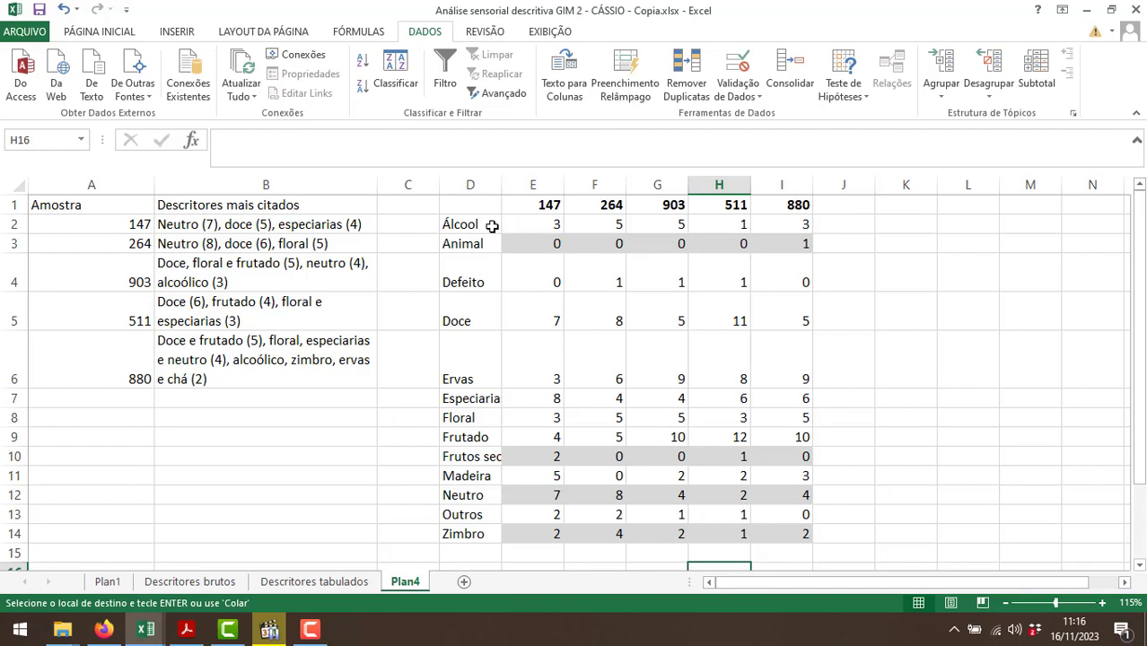
drag(489, 224, 778, 538)
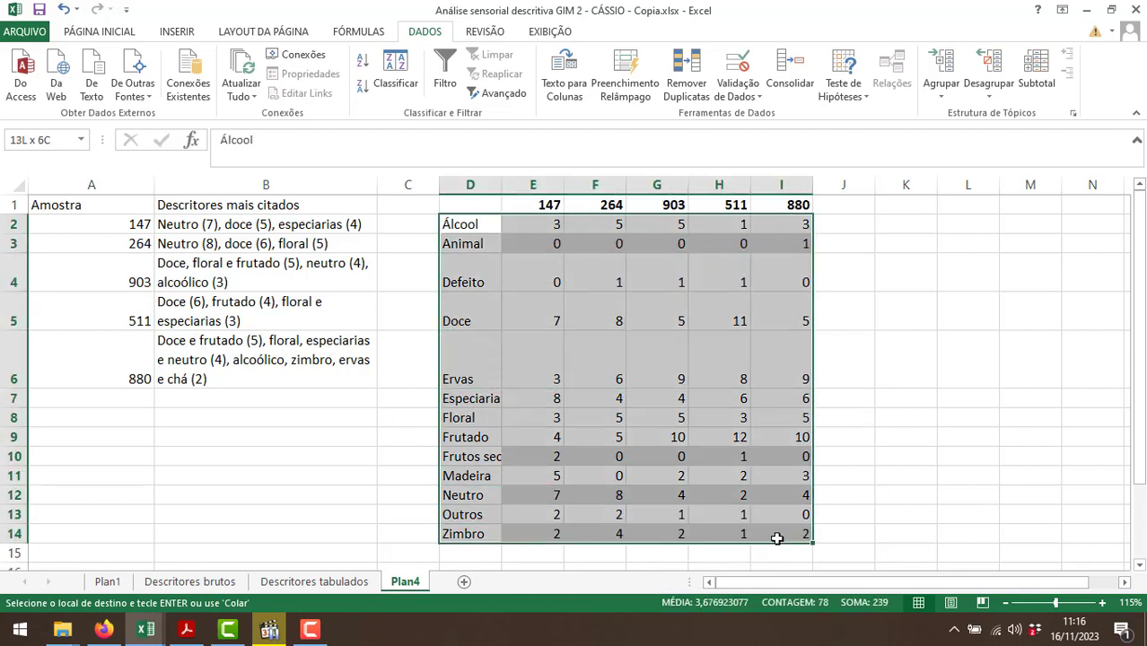
click(98, 32)
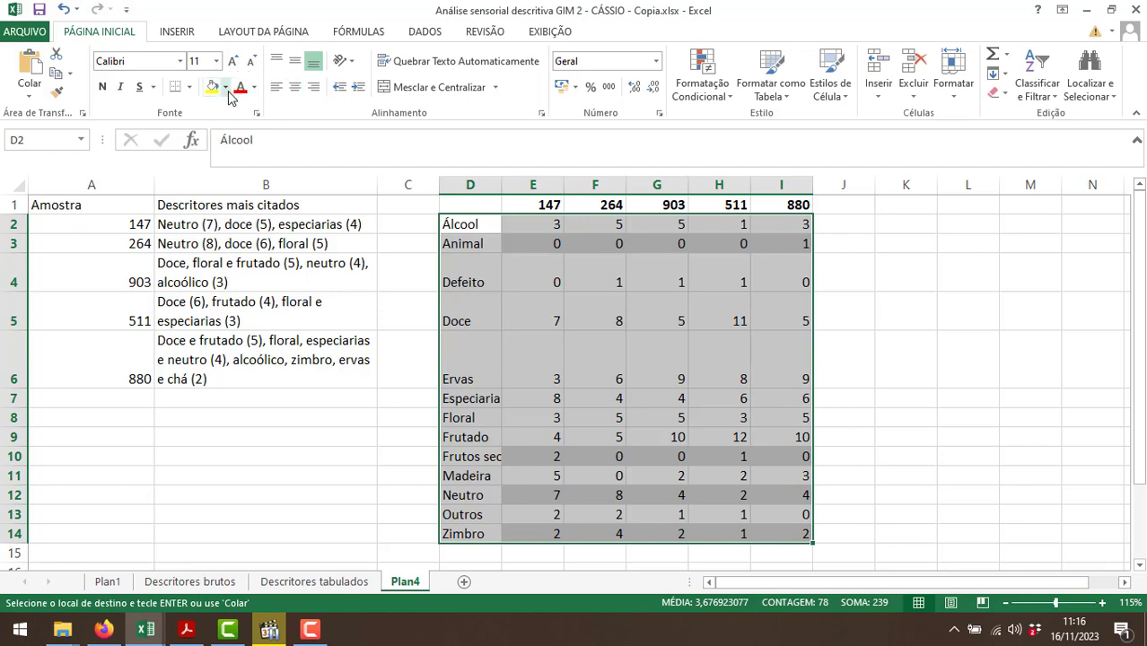
click(226, 87)
click(254, 235)
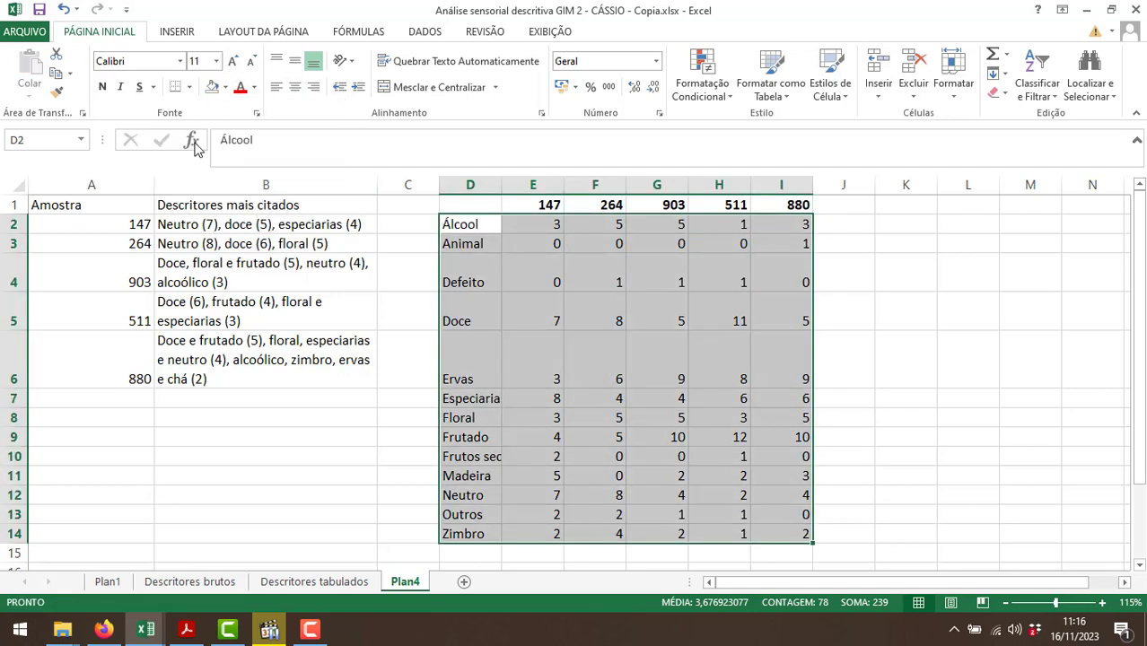
Fit column D to its longest family name and centre the whole table D1:I14 horizontally.
double_click(500, 185)
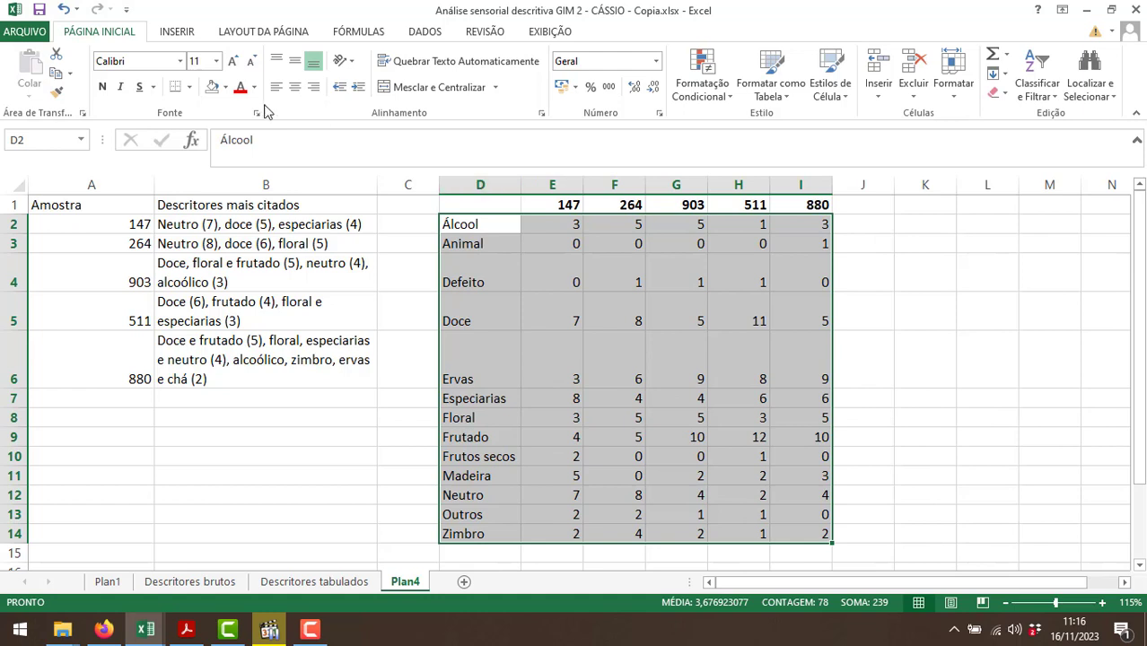
click(295, 87)
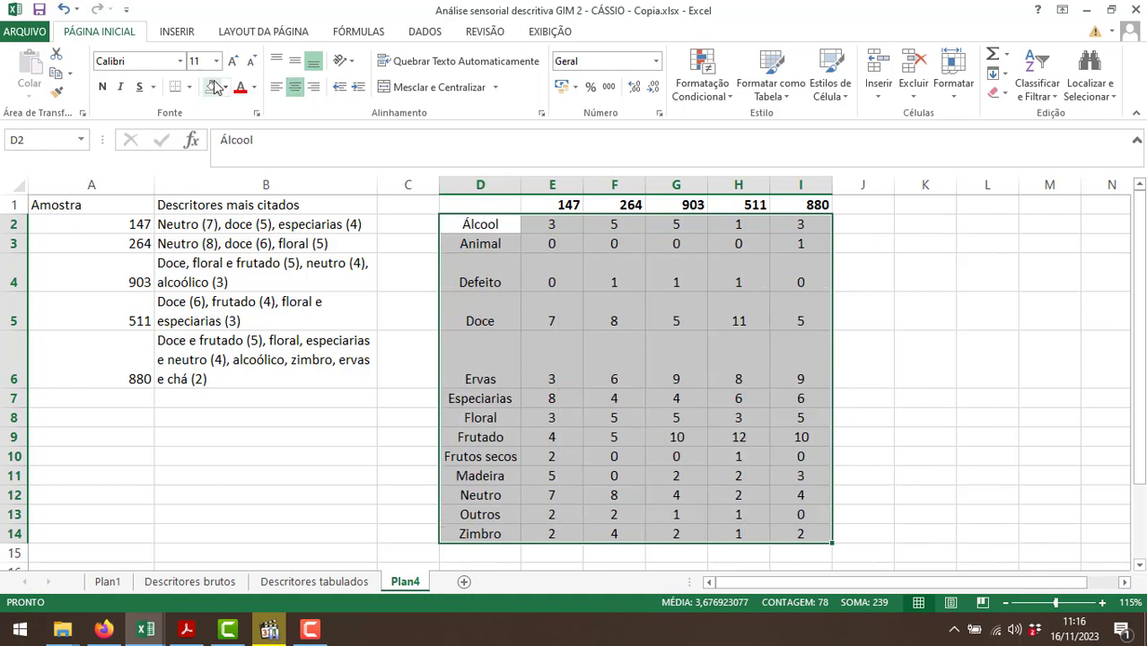
drag(510, 205, 803, 205)
click(295, 87)
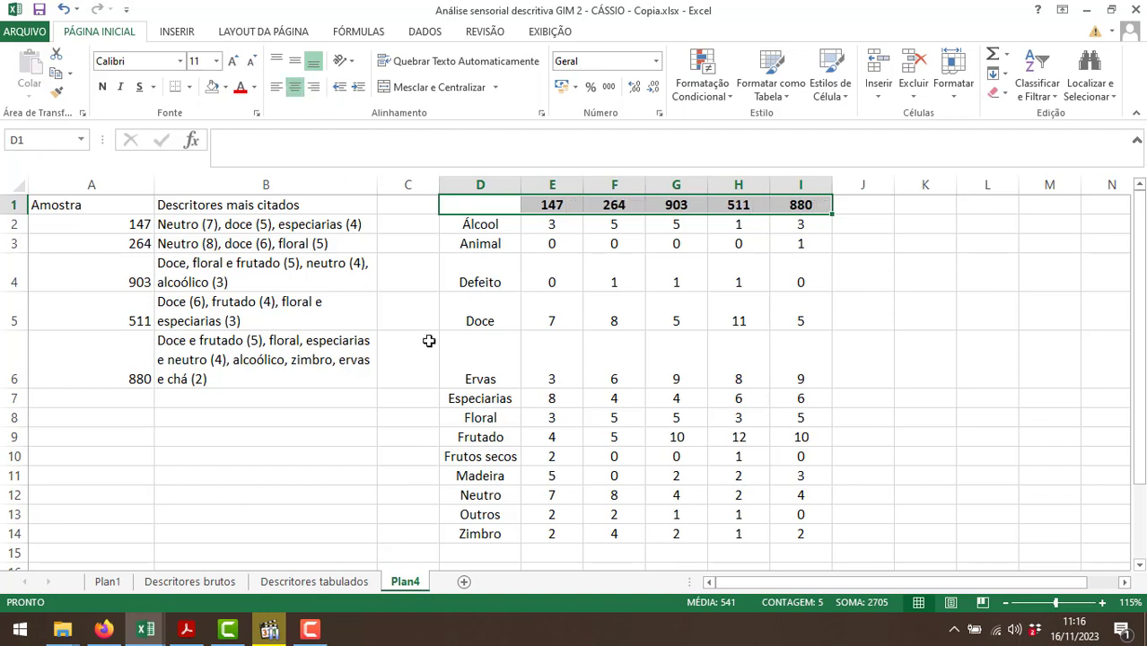
click(526, 316)
click(603, 403)
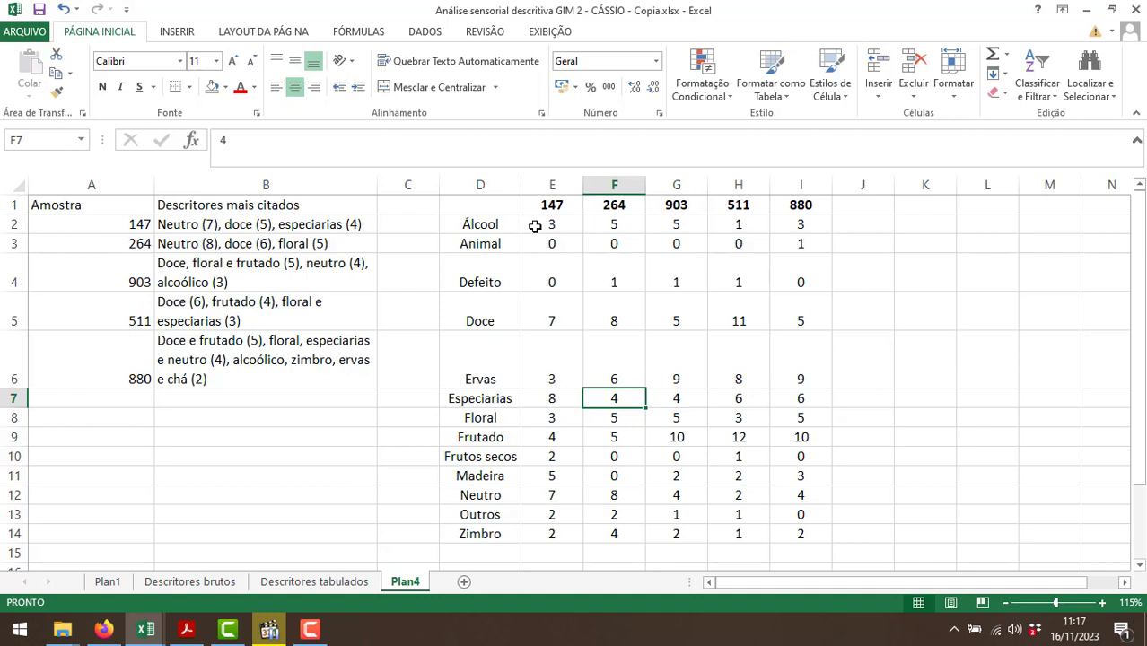
Set the font size of the counts in E2:I14 to 12 and leave those cells selected.
drag(550, 225, 799, 534)
click(232, 61)
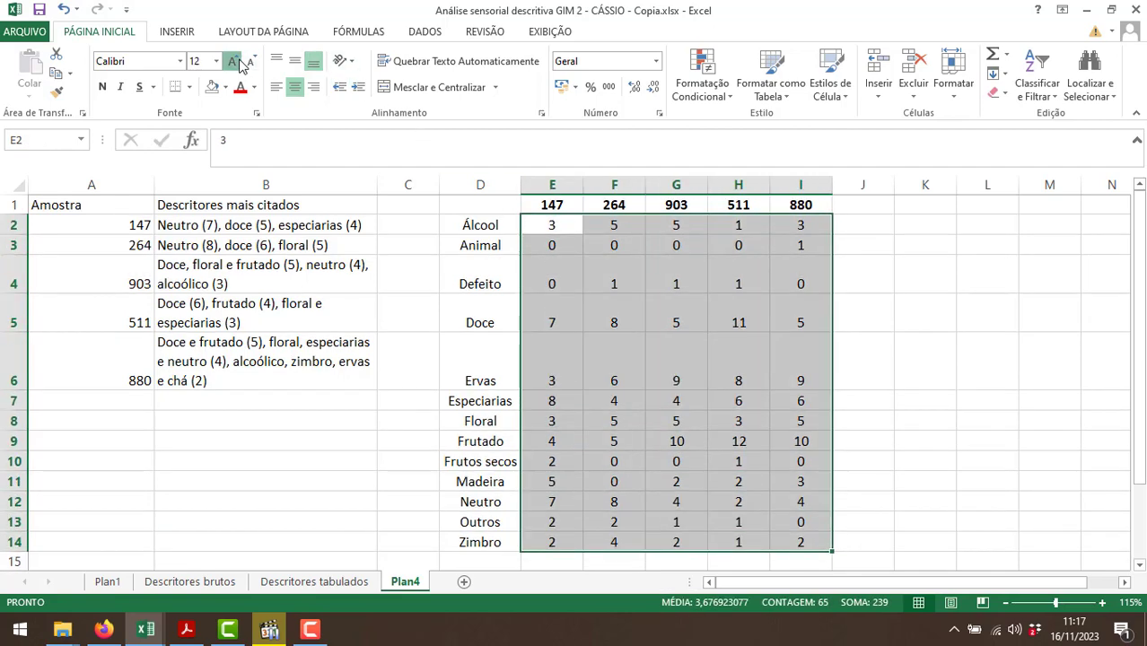
click(232, 61)
click(233, 61)
click(252, 61)
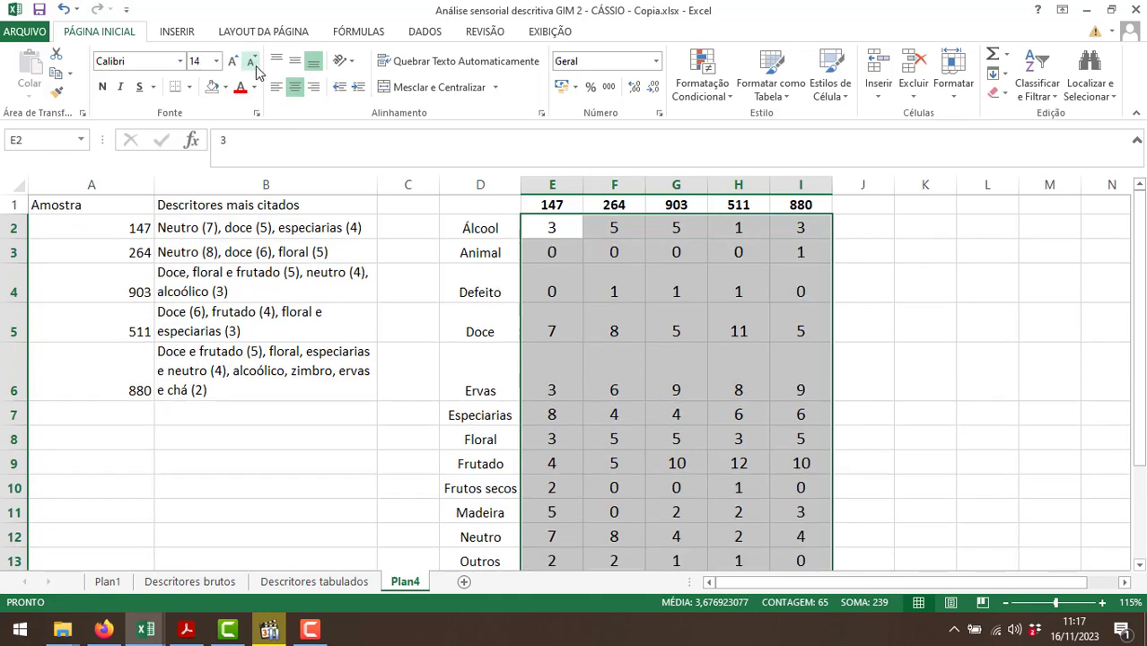
click(253, 63)
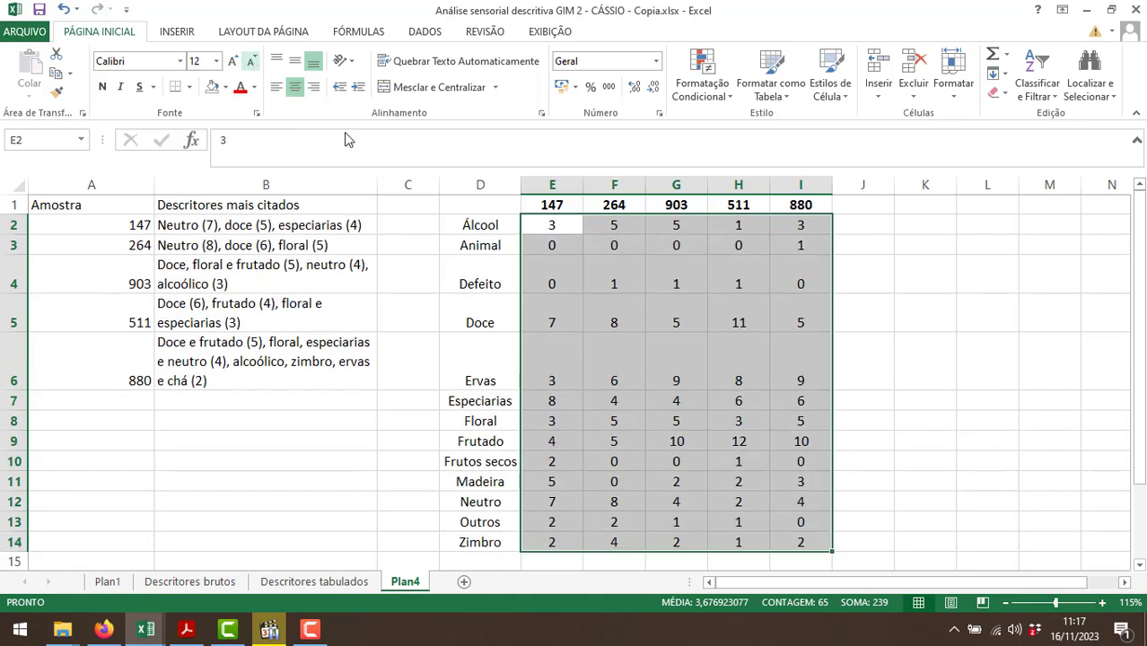
click(570, 301)
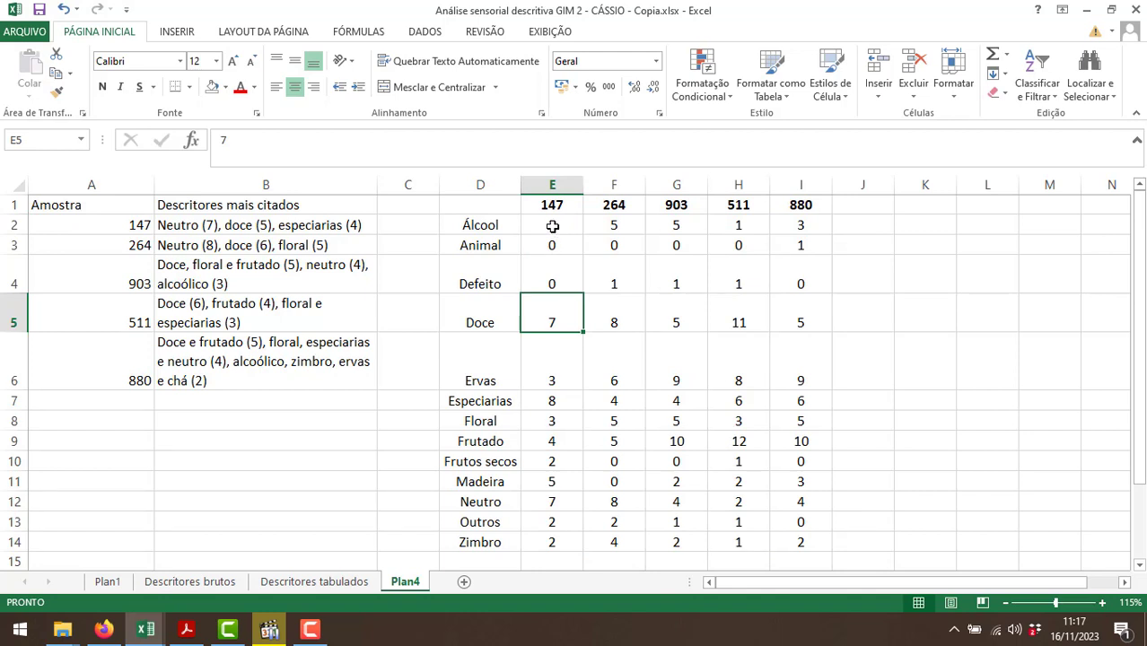
drag(553, 226, 802, 541)
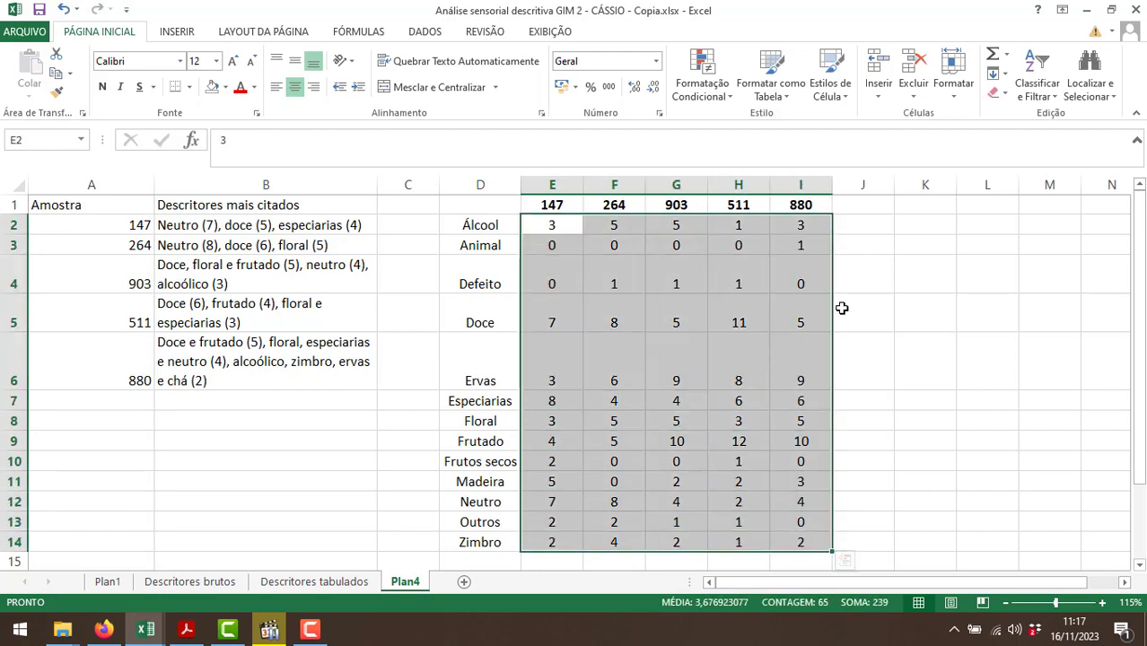
click(1049, 101)
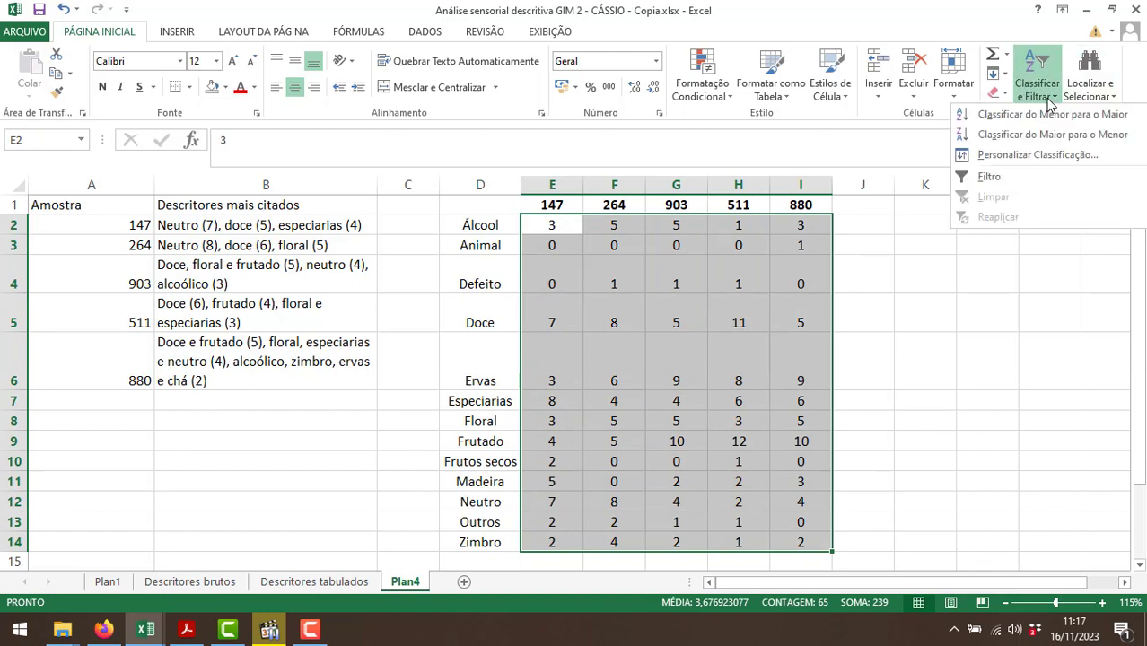
click(1043, 156)
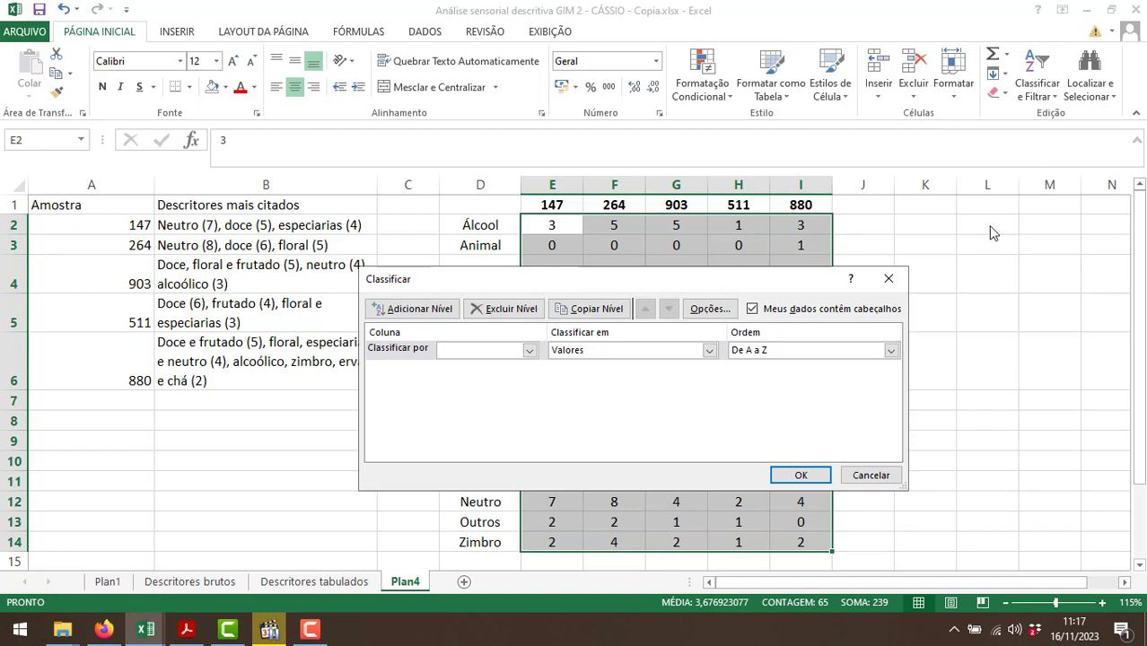
click(889, 279)
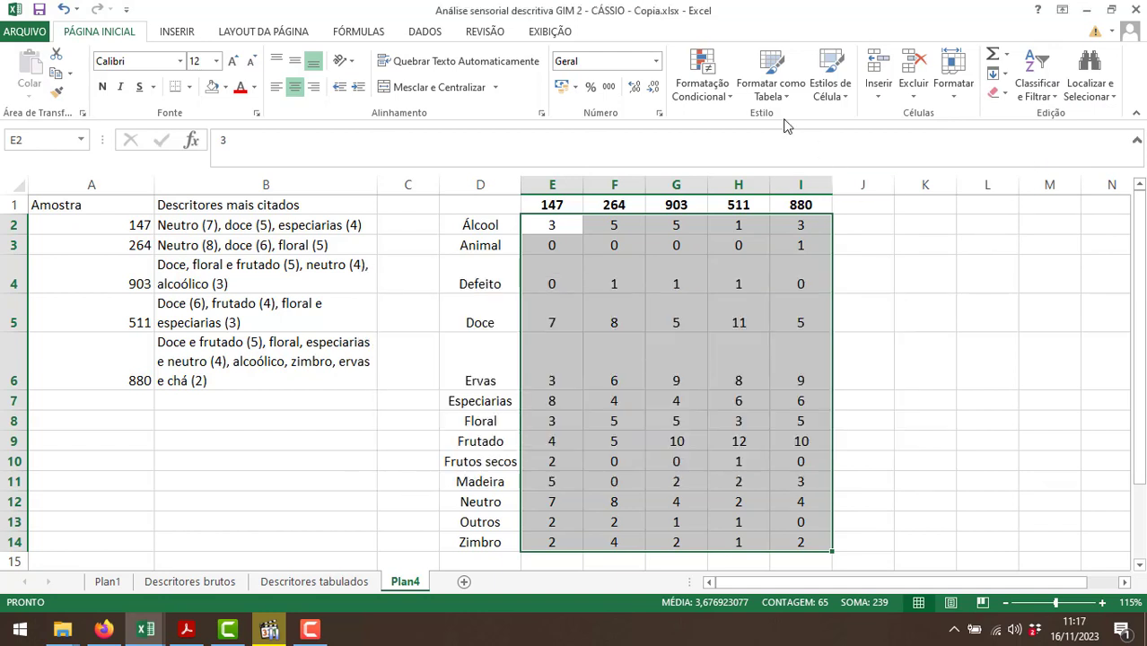
Add a two-colour scale conditional formatting rule to E2:I14, with yellow for the lowest value and red for the highest.
click(727, 93)
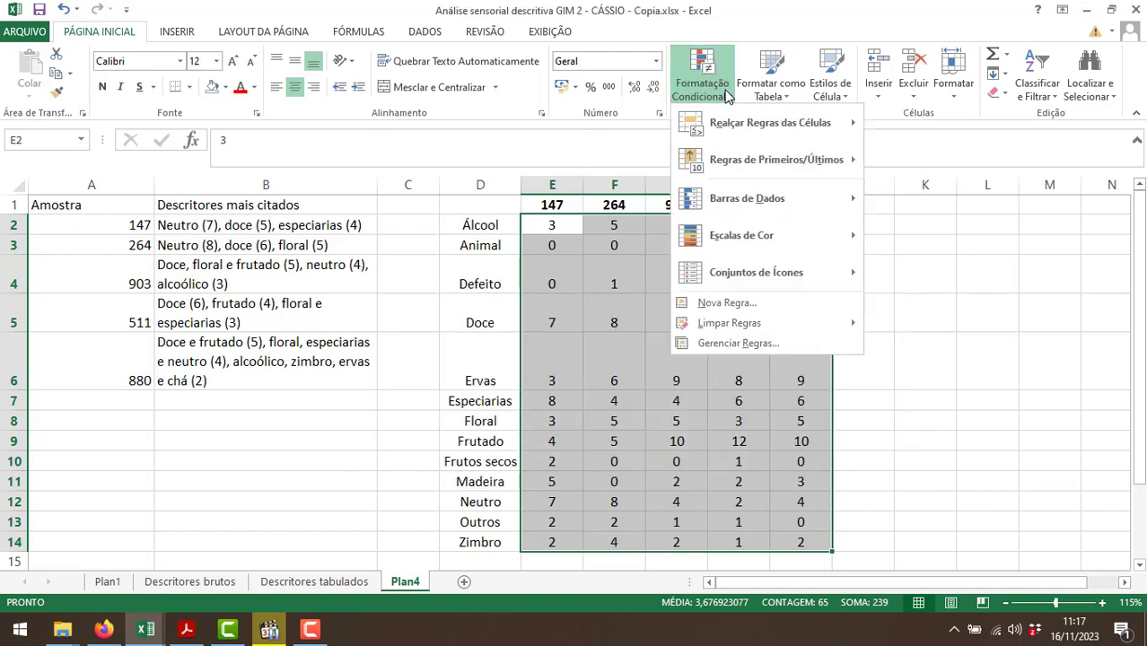
click(774, 343)
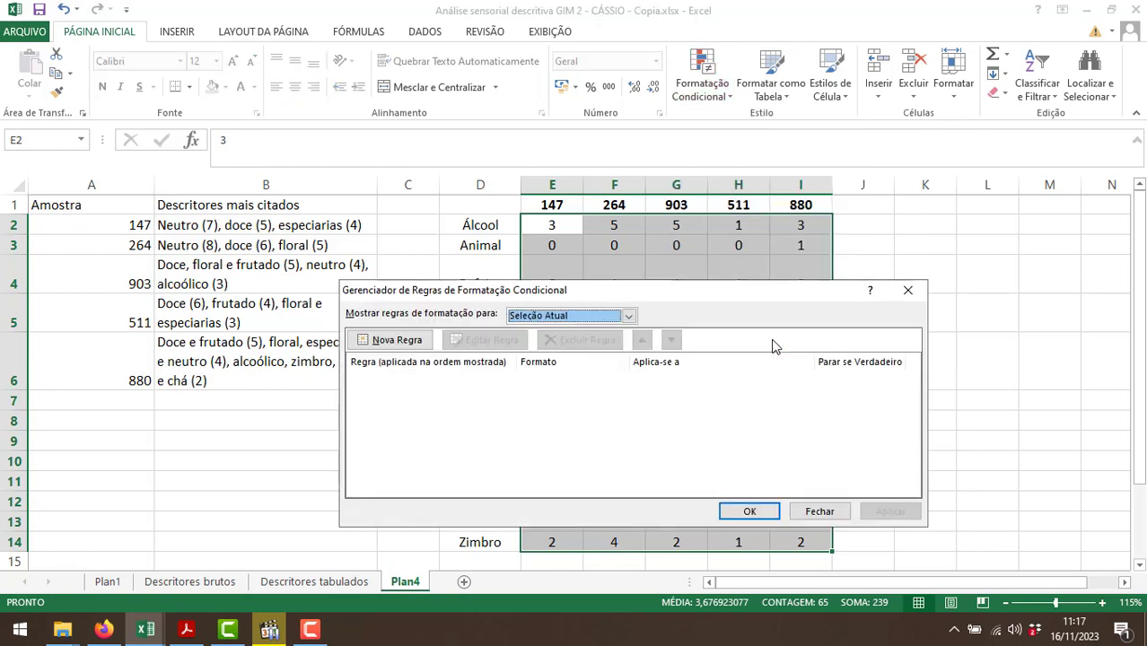
click(397, 341)
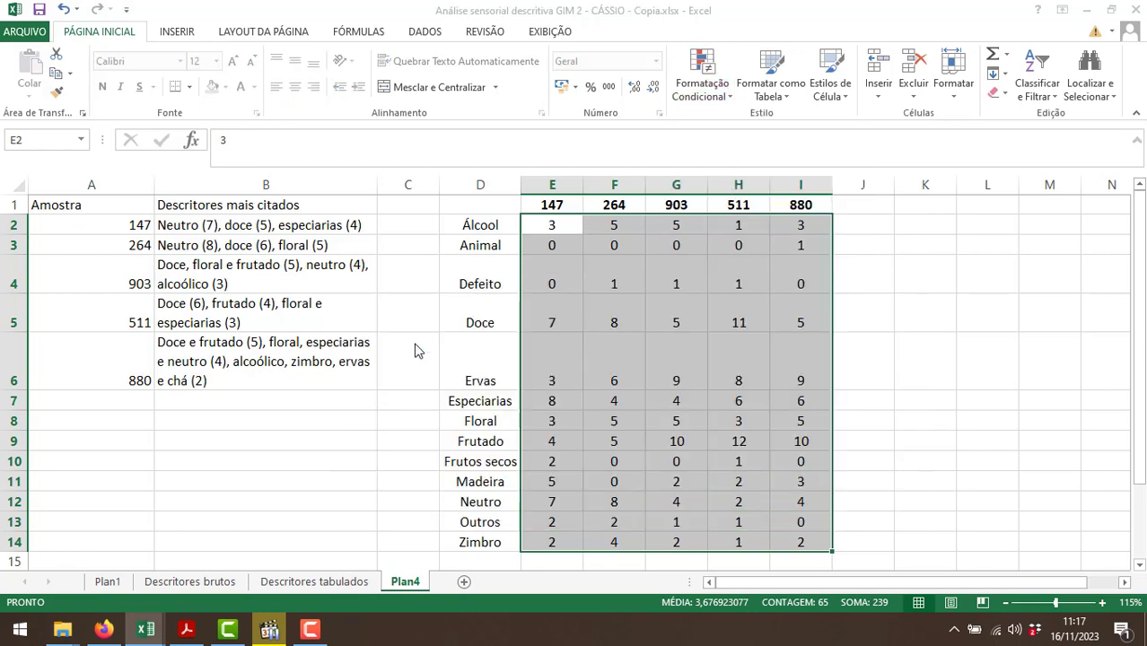
drag(623, 240, 283, 205)
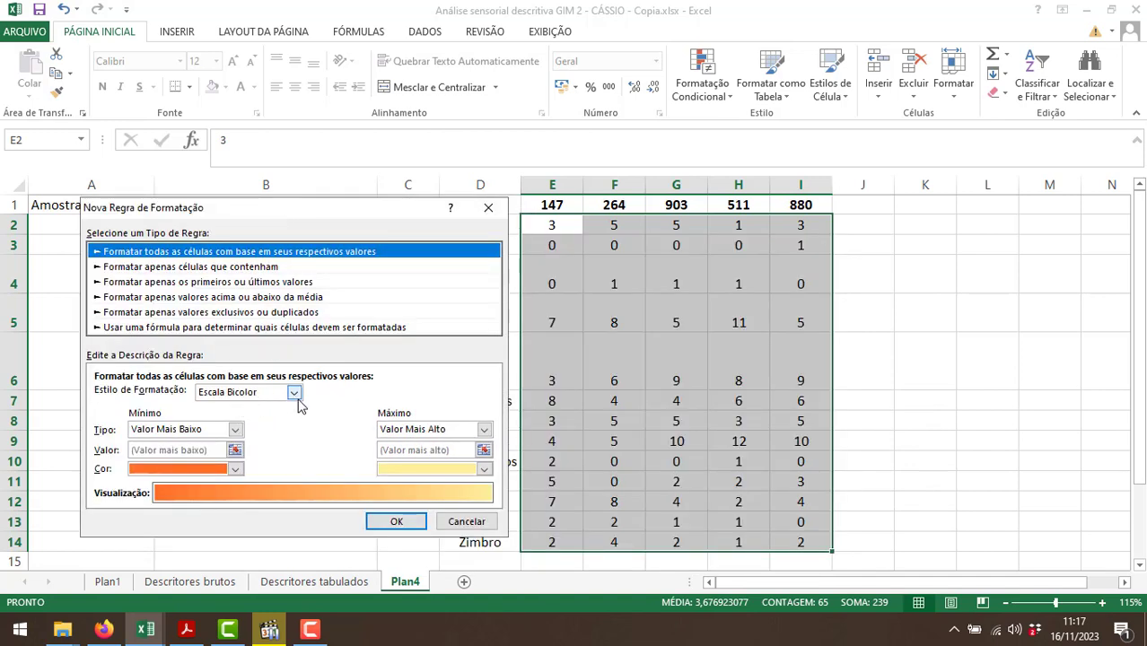
click(236, 470)
click(180, 432)
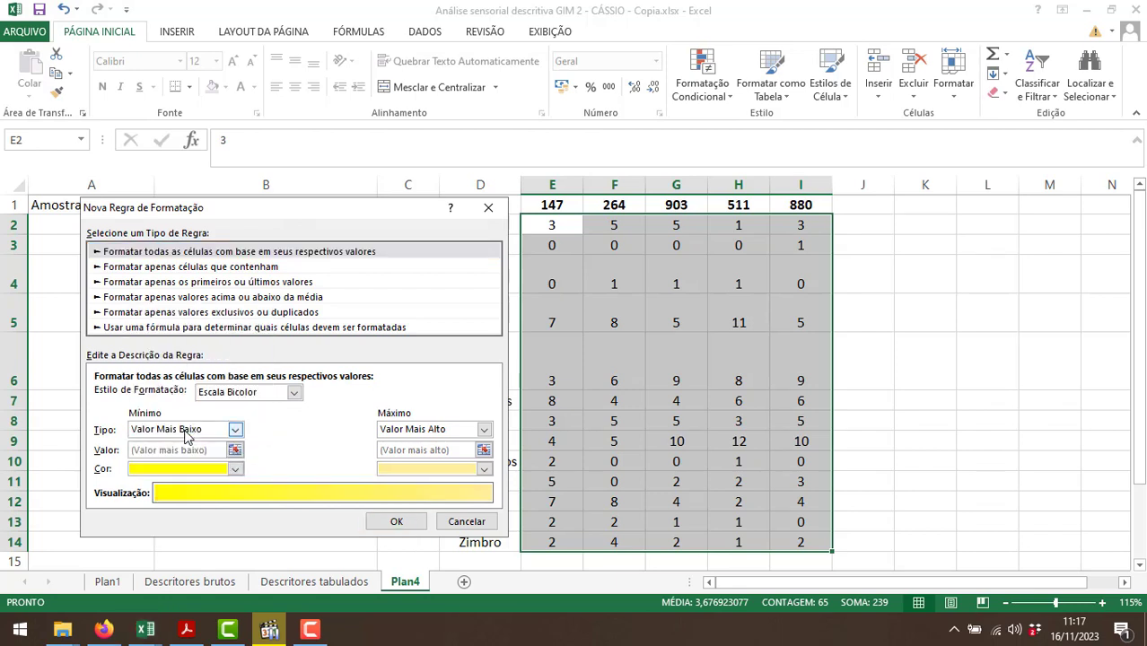
click(483, 468)
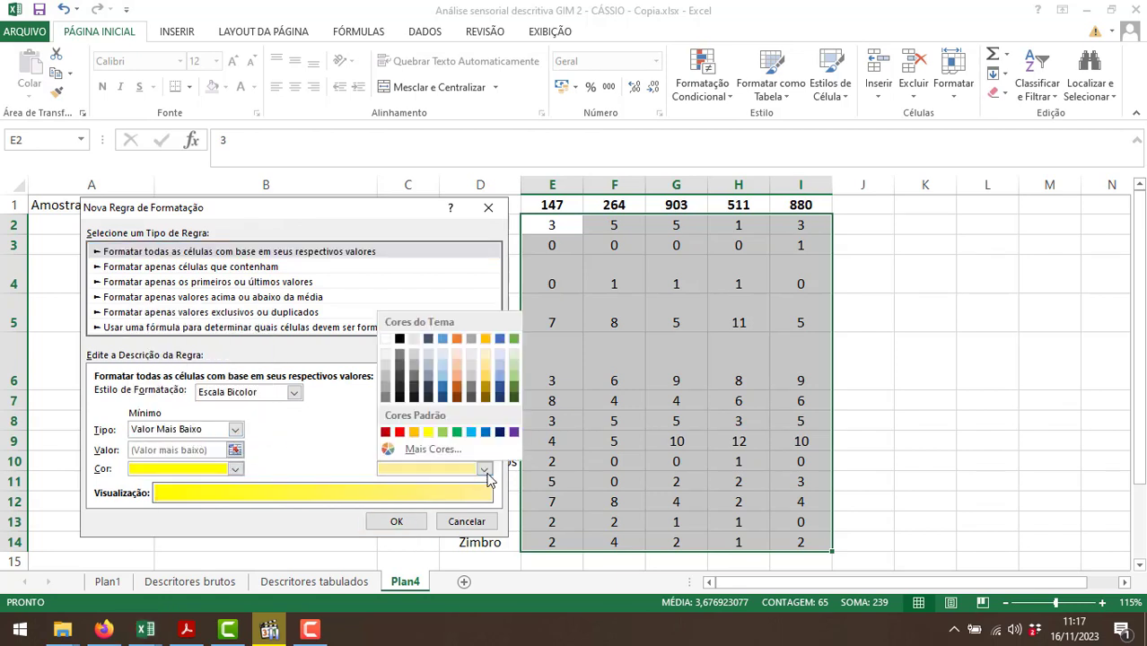
click(400, 433)
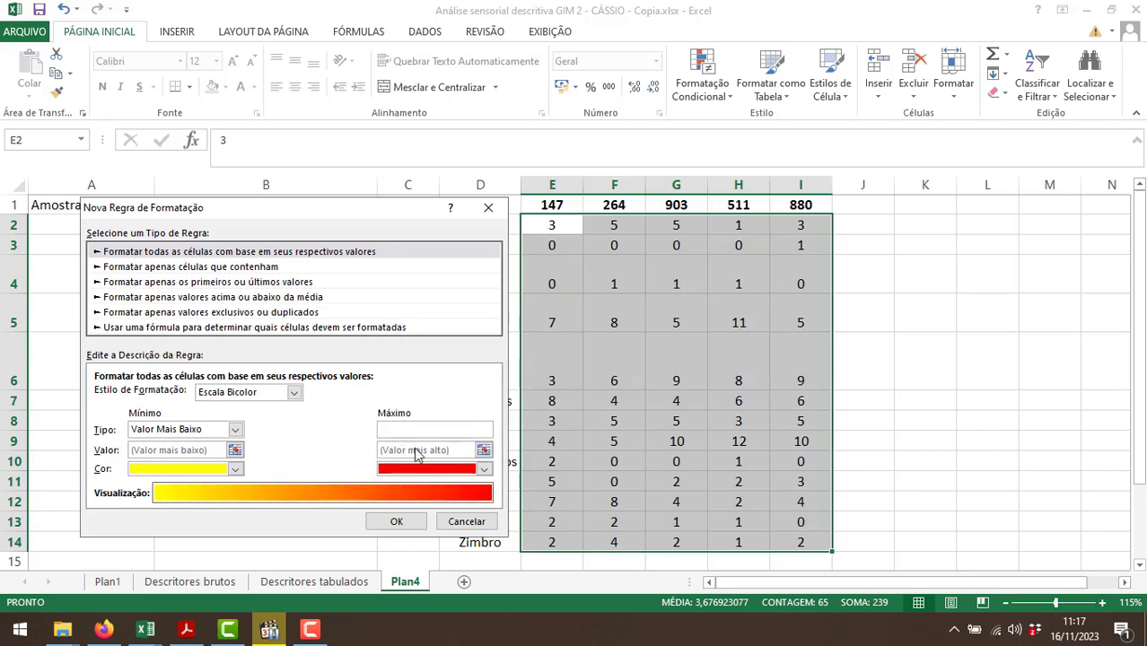
click(398, 521)
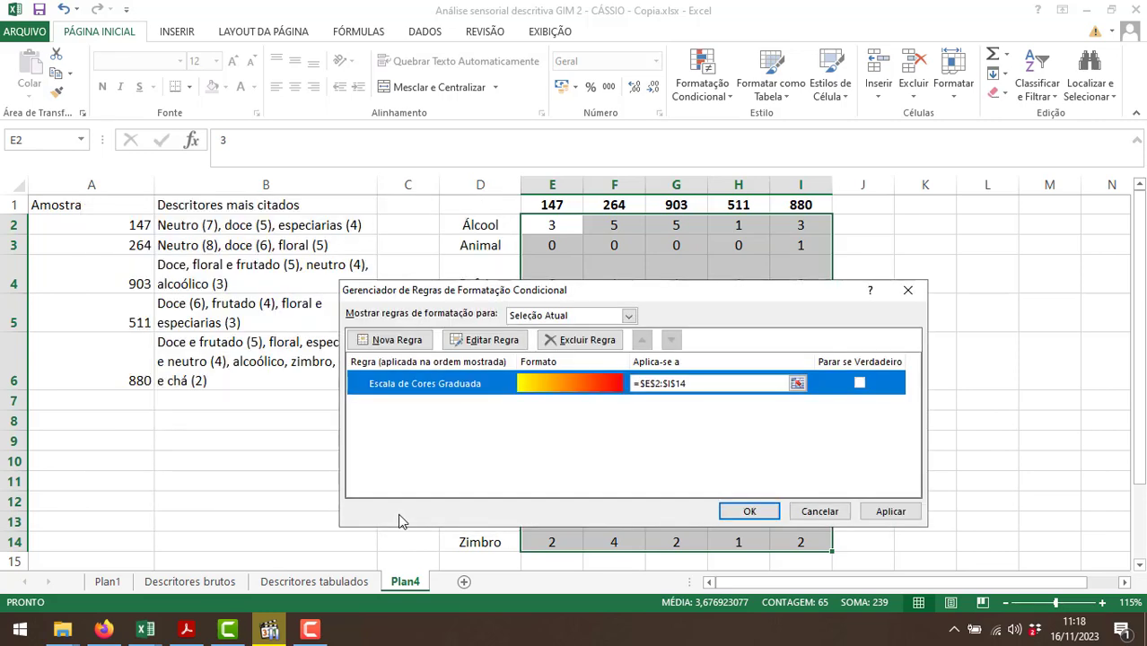
click(749, 511)
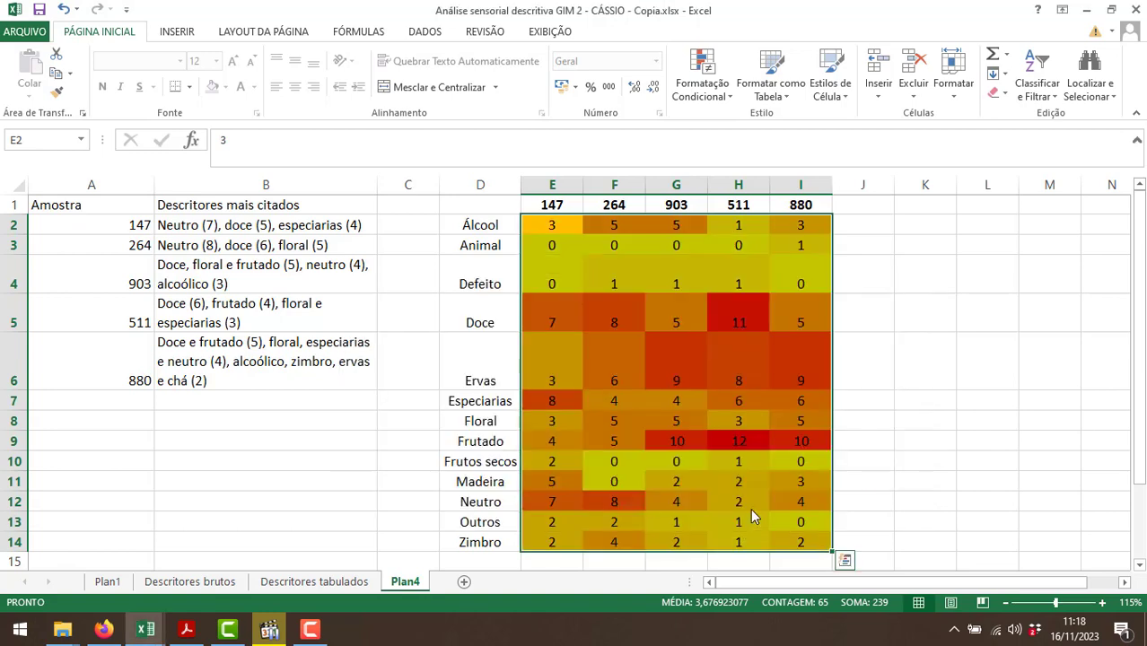
click(714, 415)
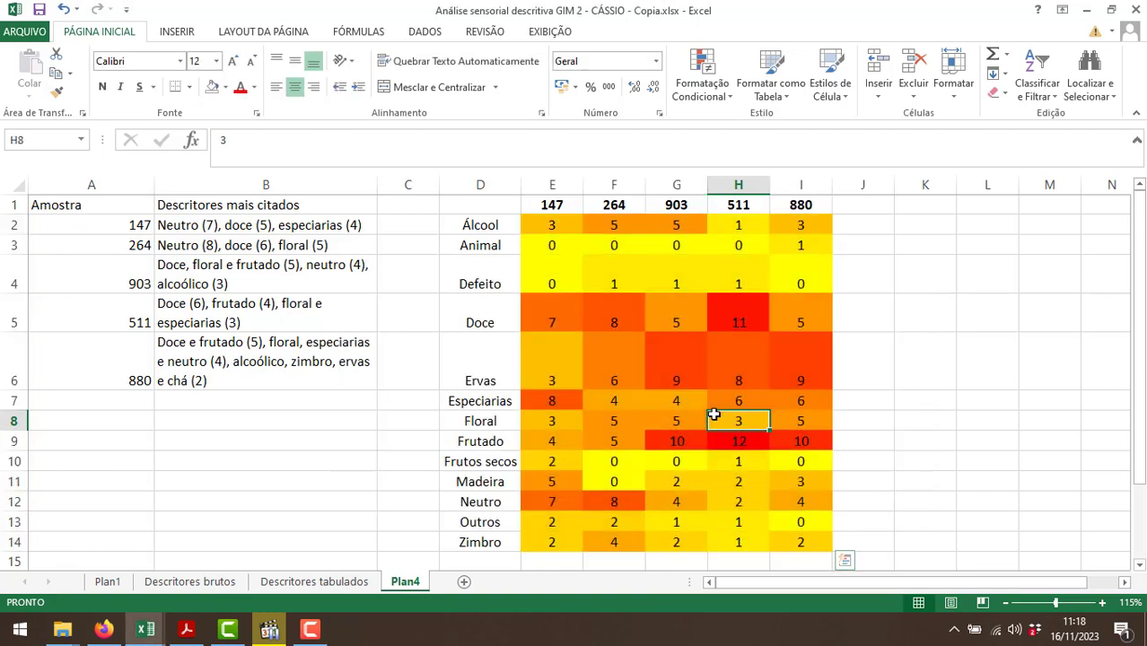
click(875, 494)
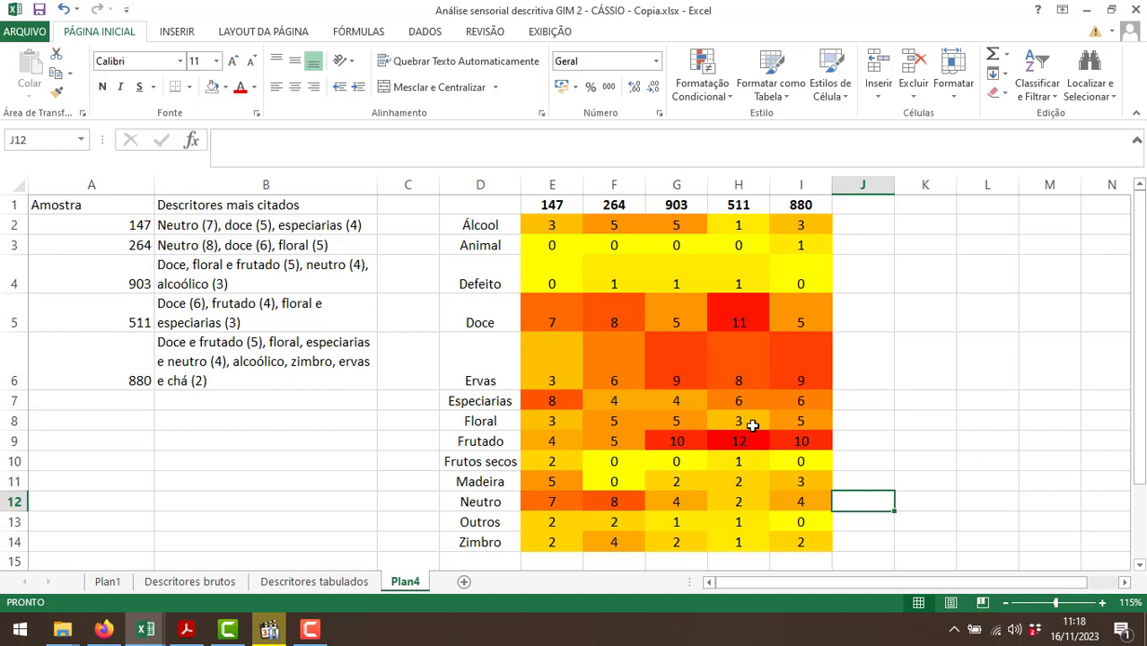